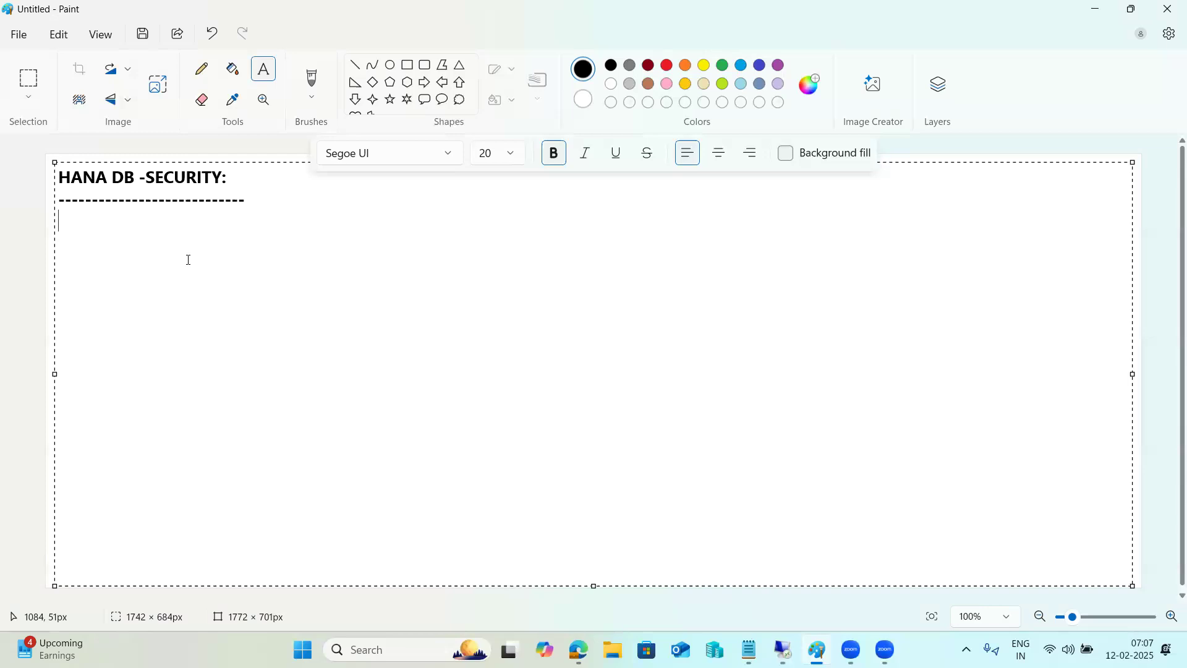
Step: List User and Role management, Authorization, Authentication, data-volume and network-layer encryption, then select all five lines
text(User and Role )
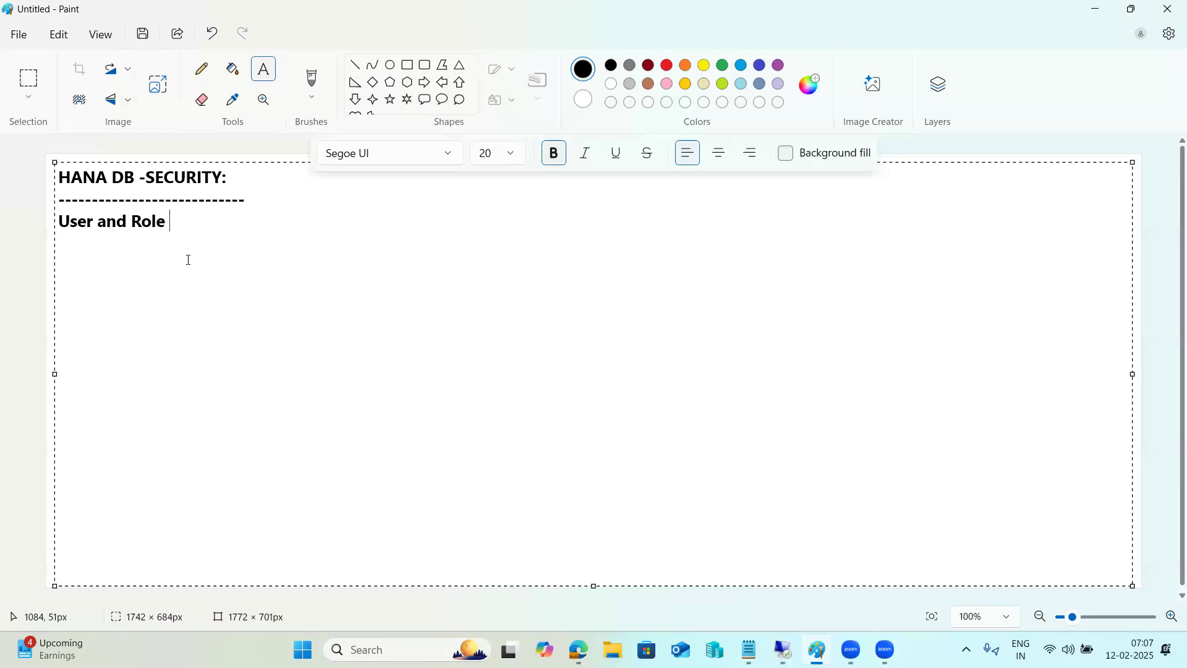
text(management)
key(Return)
text(Authorization)
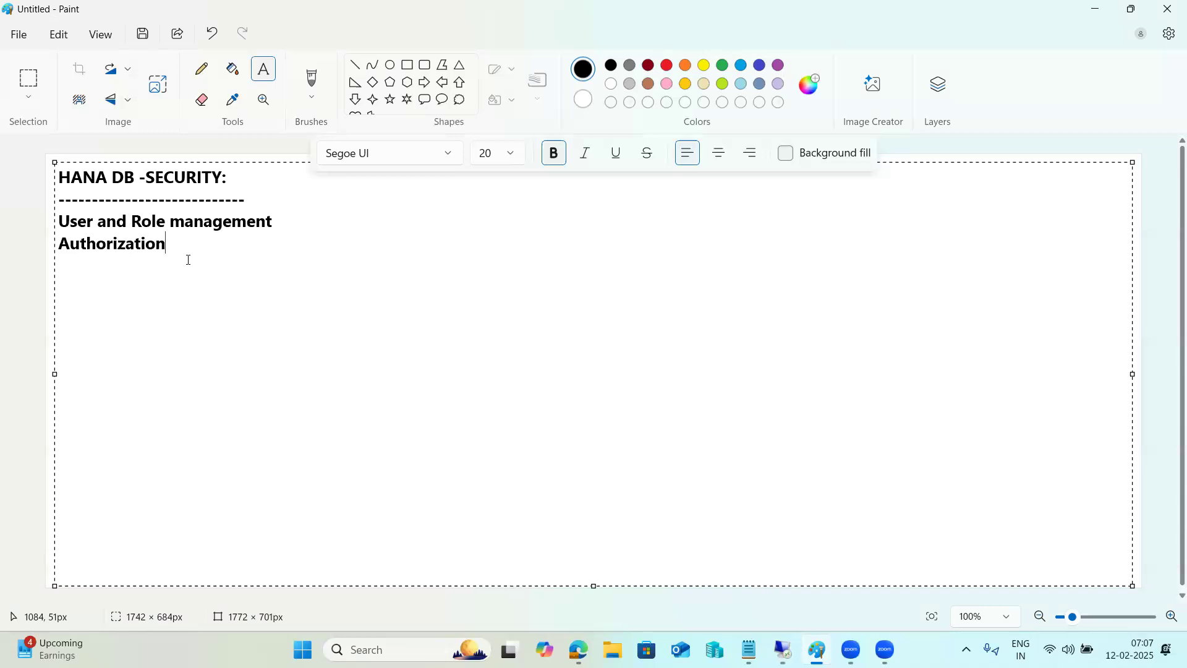
key(Return)
text(Authentication)
key(Return)
text(Encryp)
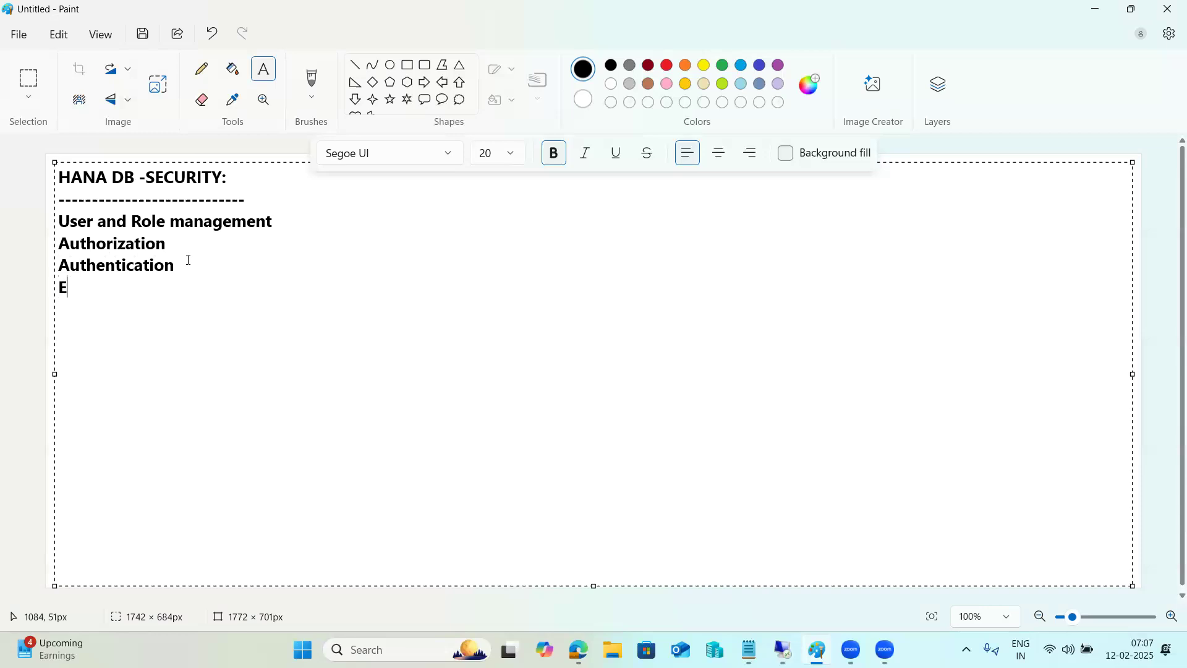
text(tion of Data volume)
key(Return)
text(Enc)
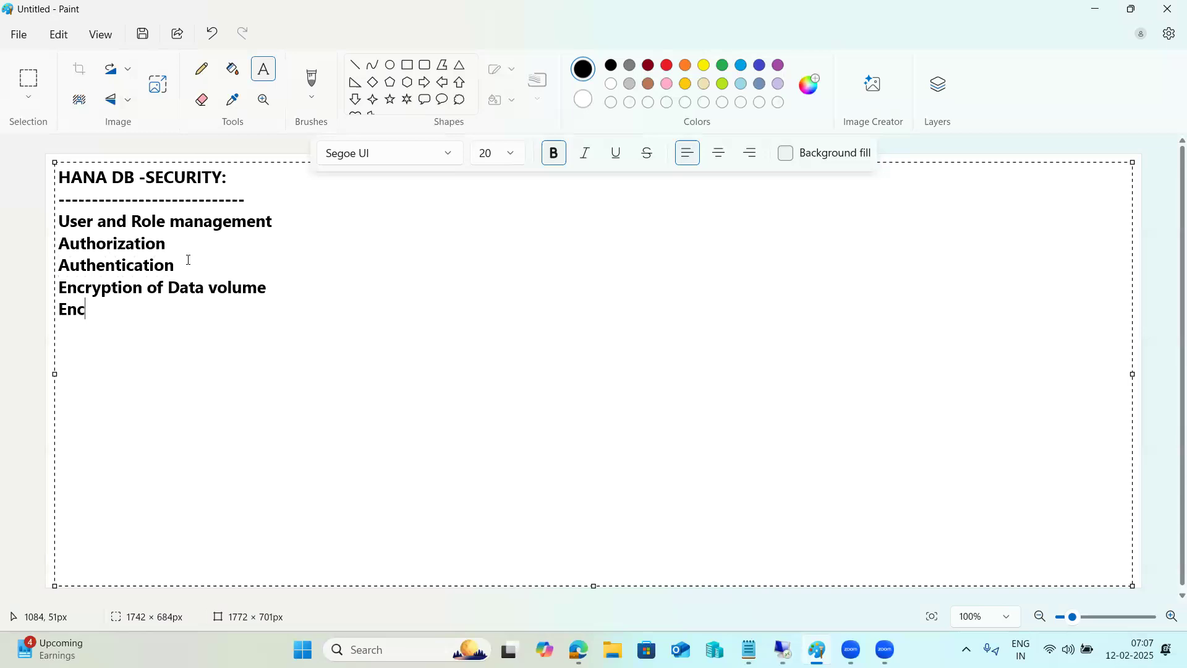
text(ryption of )
text(network )
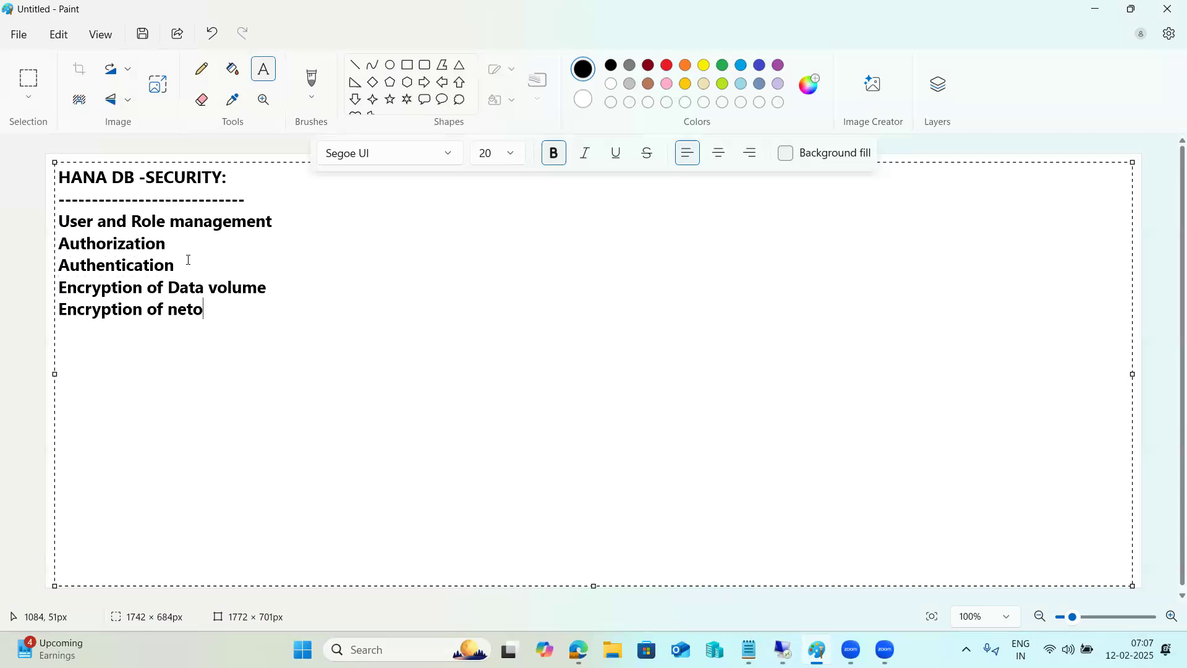
text(layer)
drag(307, 307, 55, 226)
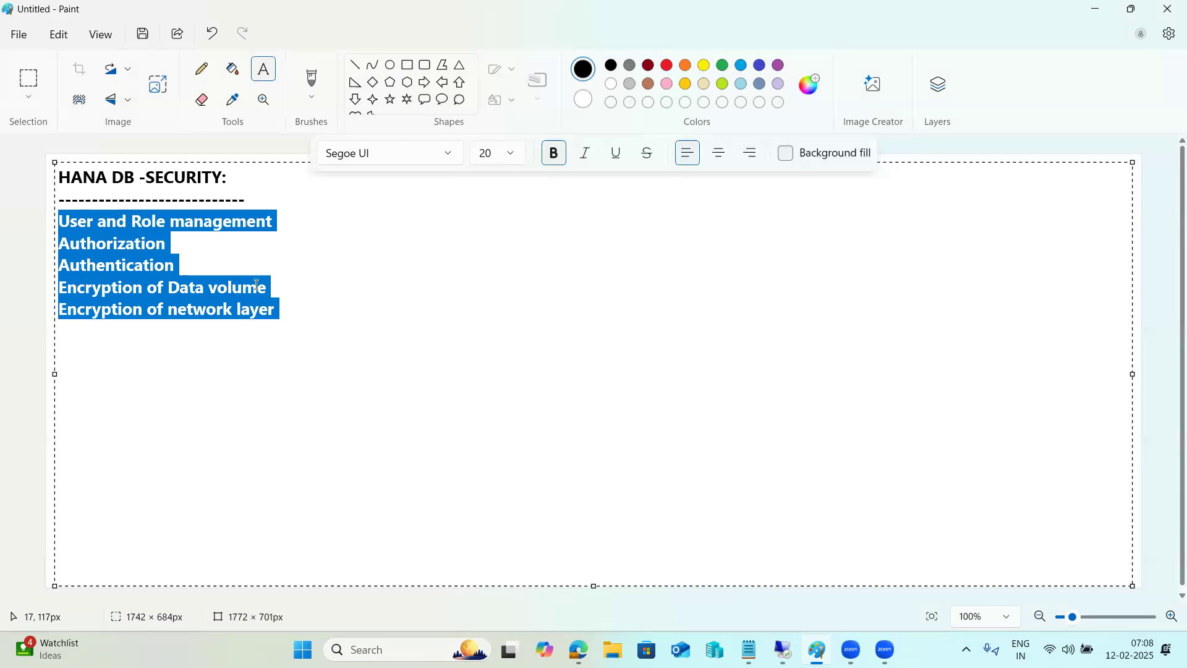
Step: Below the topics, add a -- separator followed by lines User, role and Privilges
click(332, 322)
text(--)
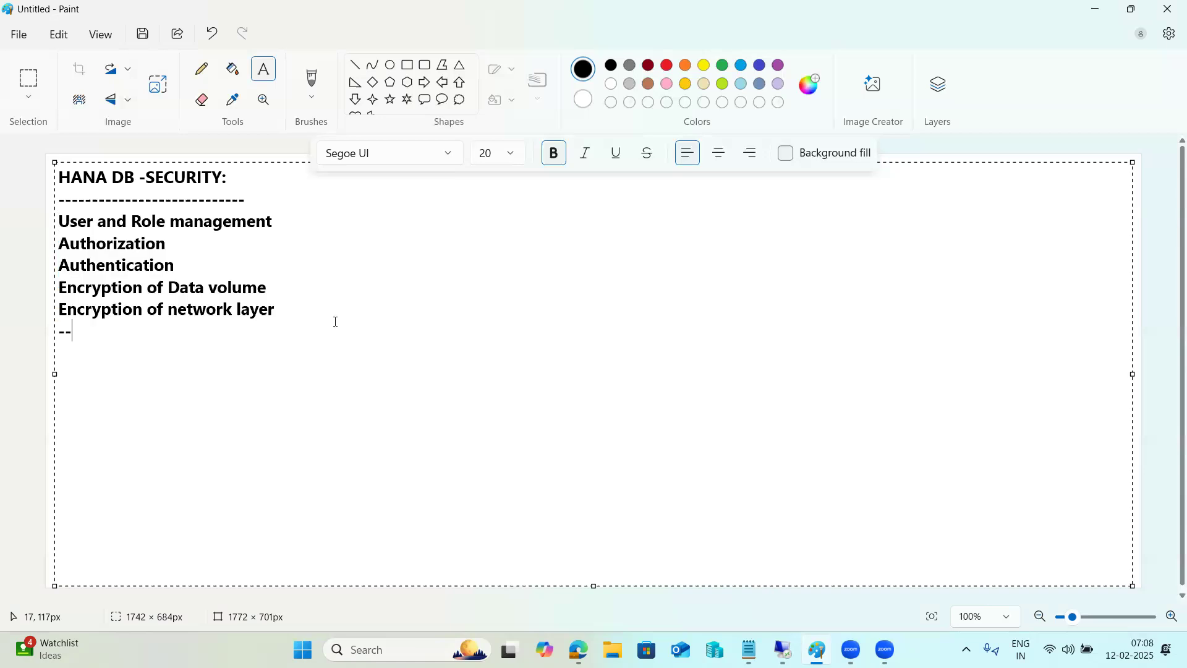
key(Return)
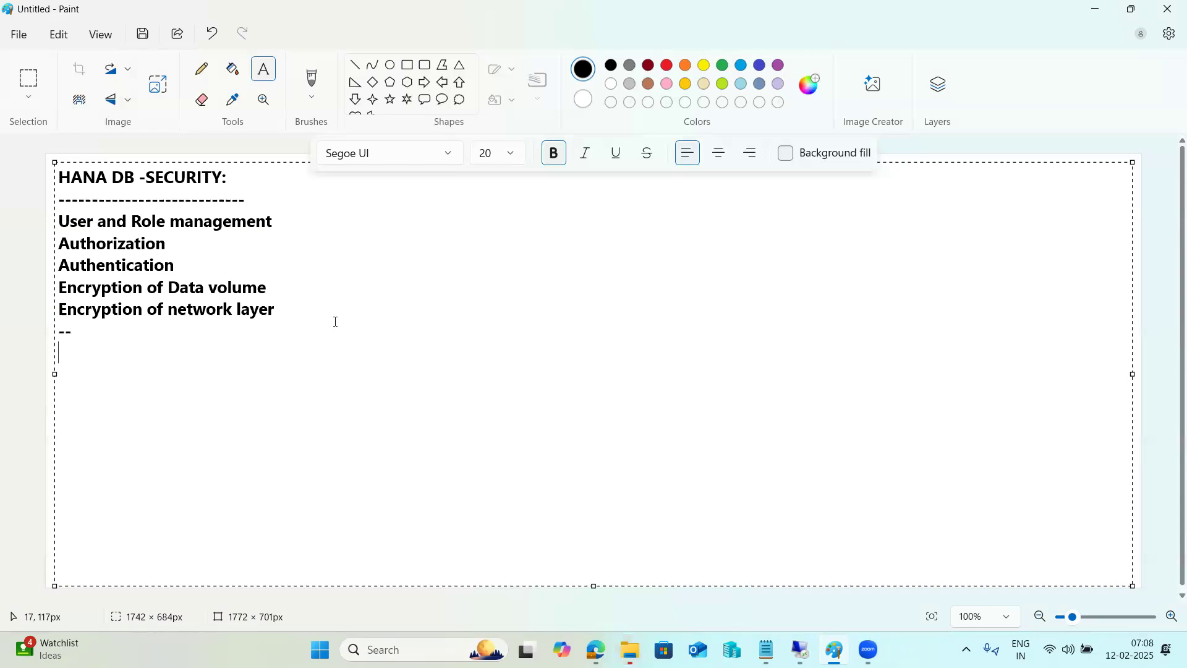
text(User)
key(Return)
text(role)
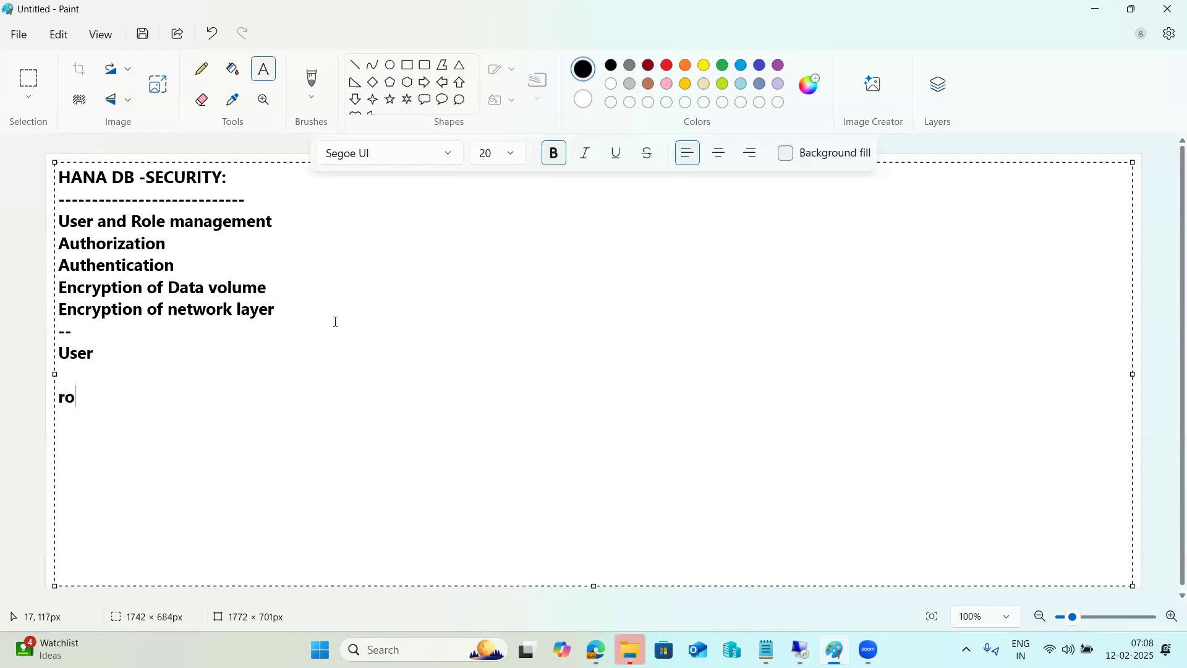
key(Return)
key(Return)
text(Privilges)
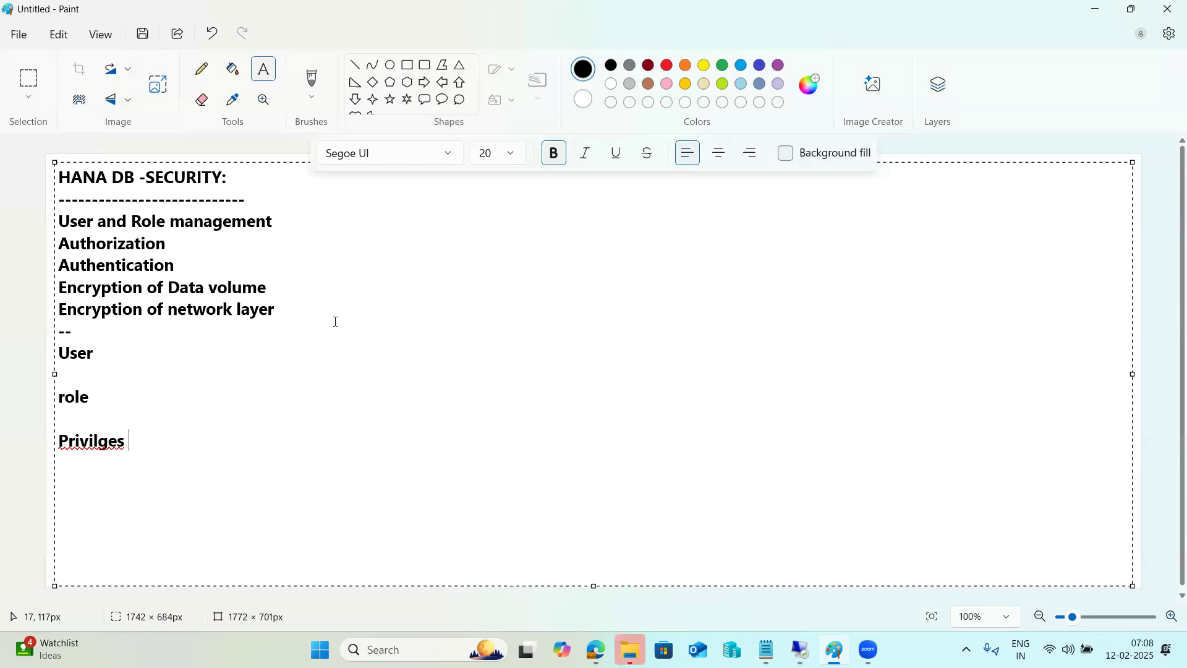
Step: Correct Privilges to Privileges using the spelling suggestion, then select the word role
right_click(108, 439)
mouse_move(248, 489)
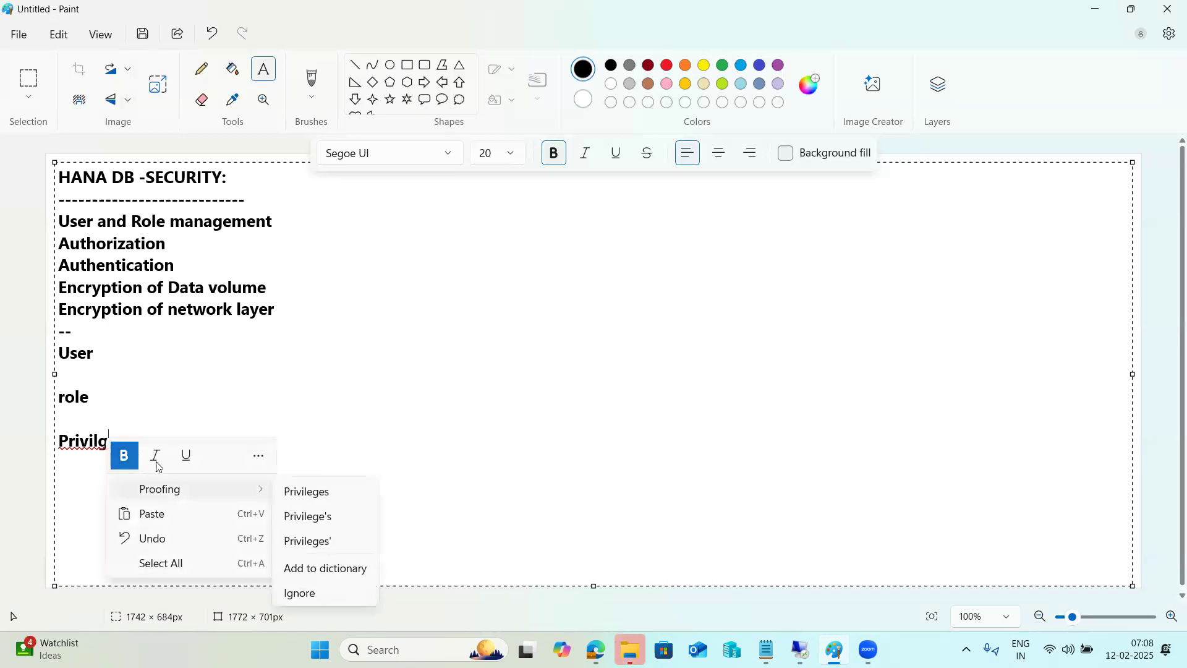
click(297, 492)
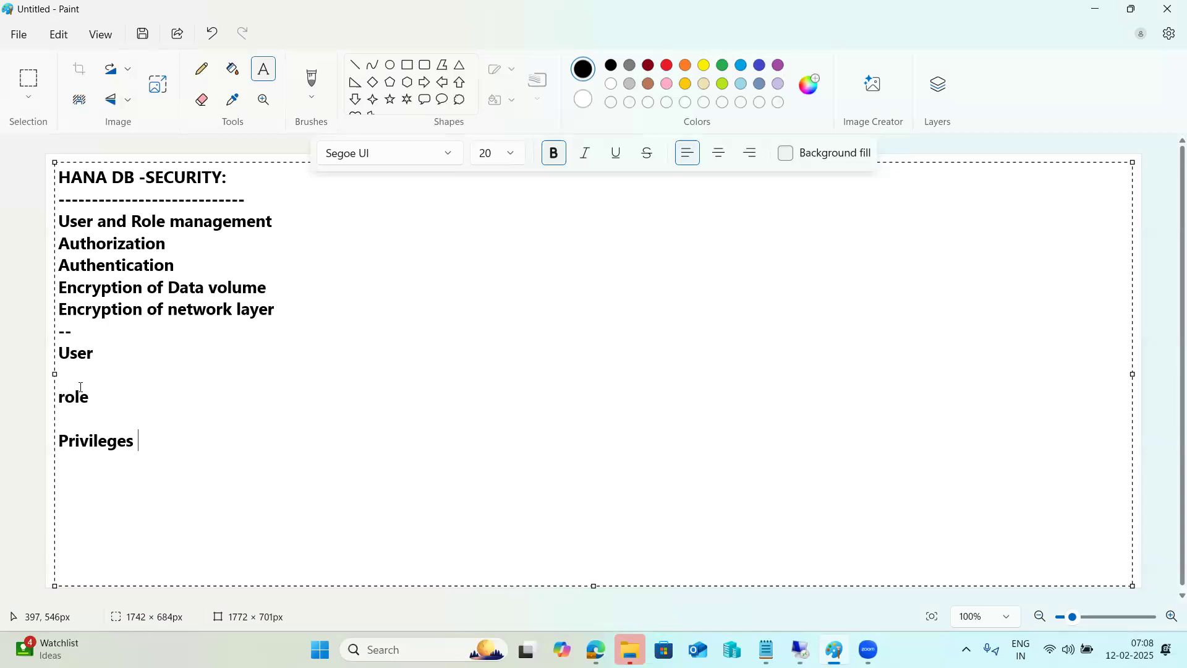
click(111, 354)
drag(94, 397, 60, 396)
Step: In the remote HANA Studio session, expand Security and list the existing Users
key(alt+Tab)
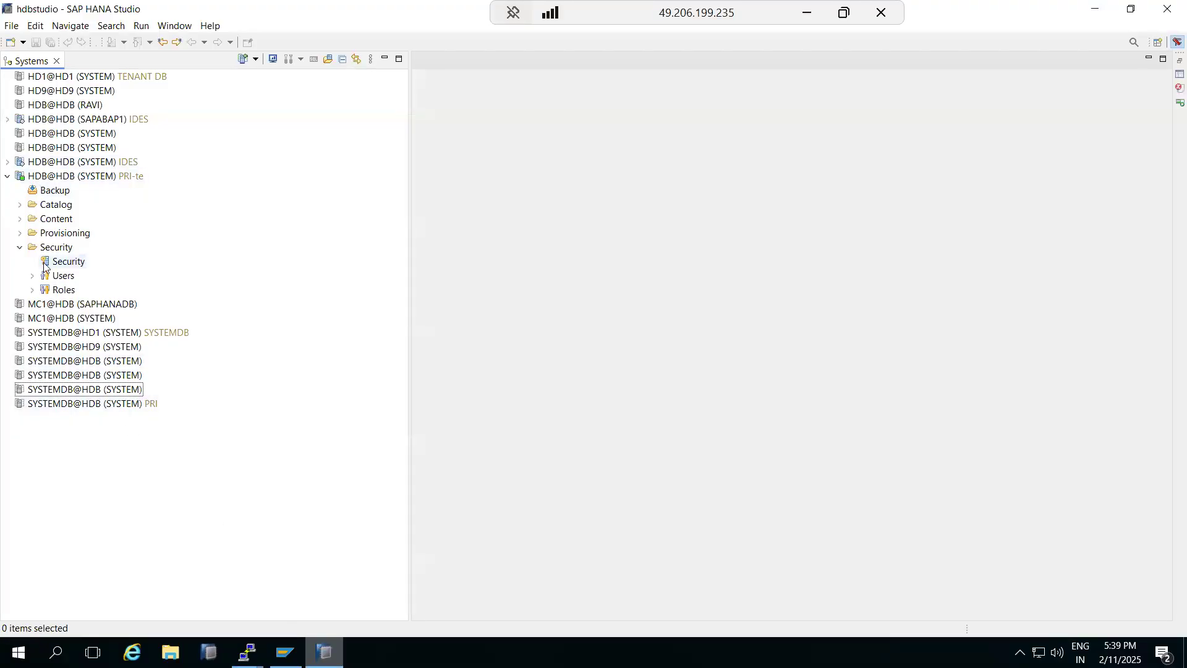
click(20, 247)
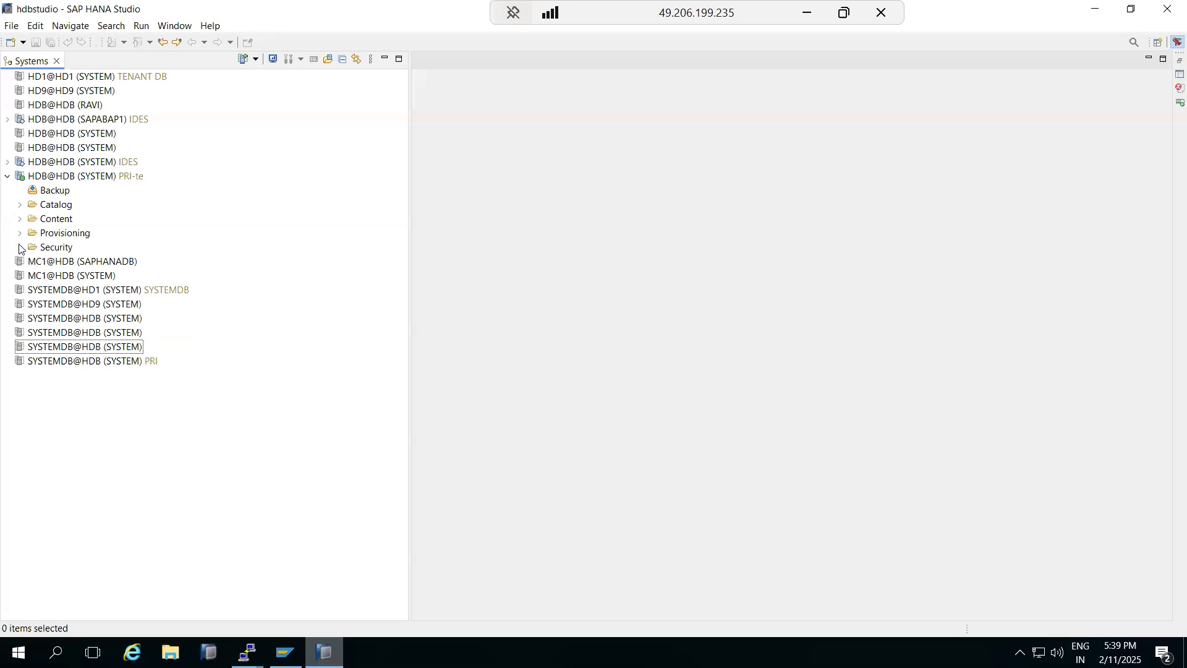
click(21, 249)
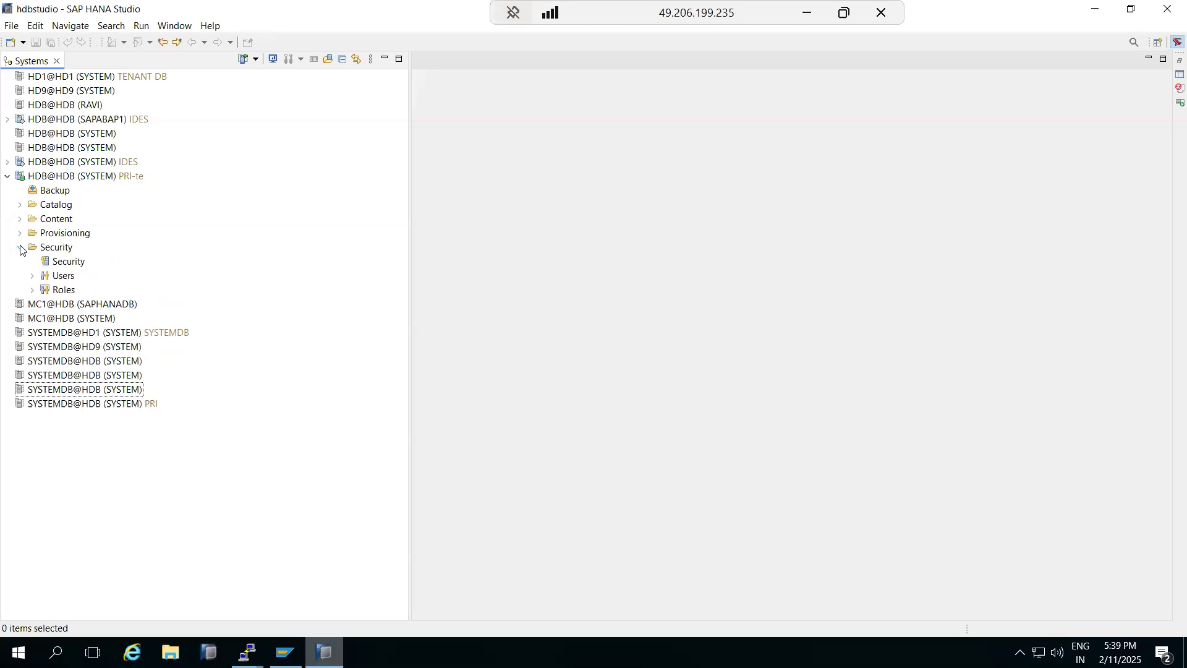
click(32, 275)
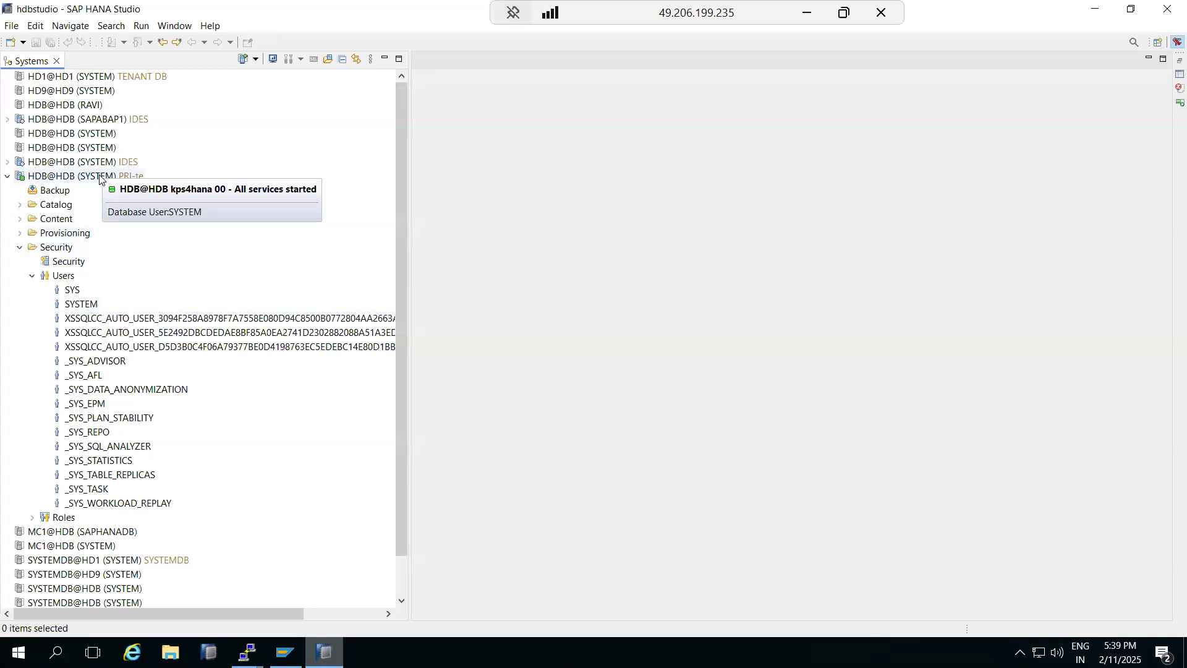
Step: Draft a new database user named BASIS, then minimize the remote session
right_click(63, 280)
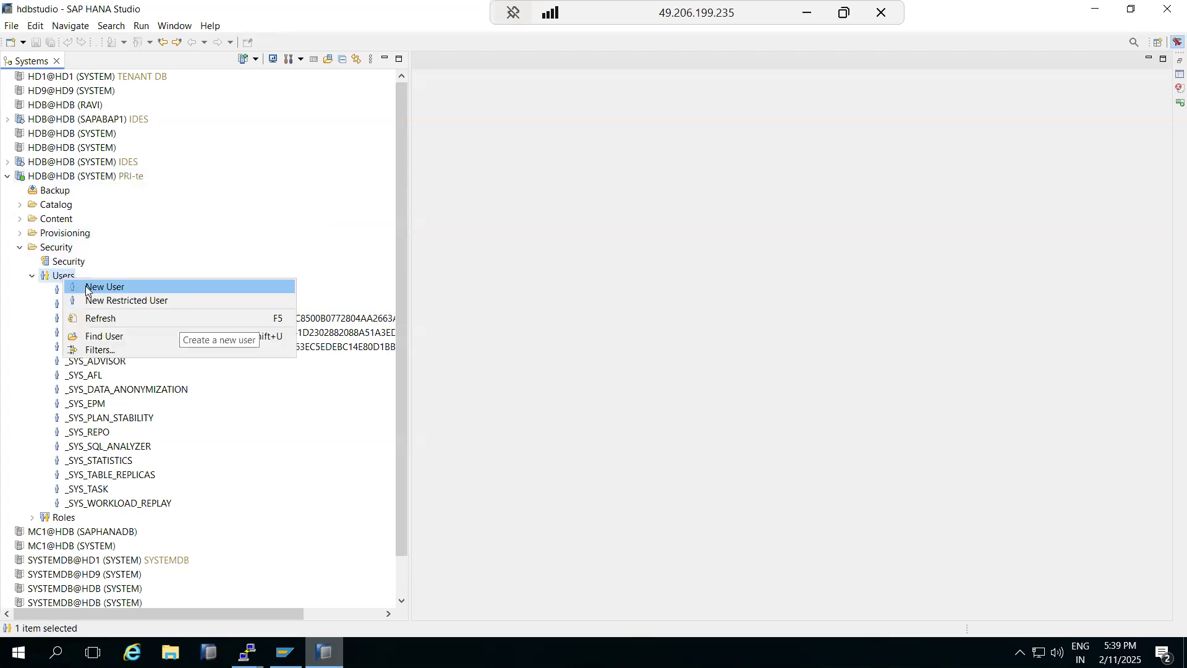
click(87, 288)
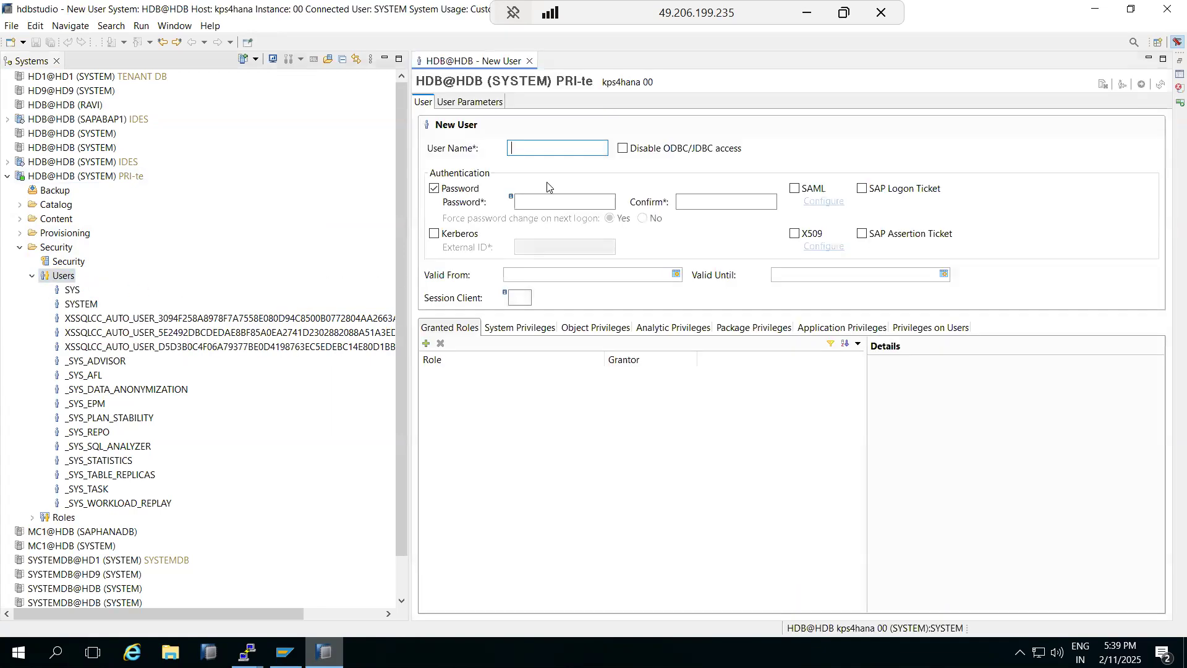
text(BASIS)
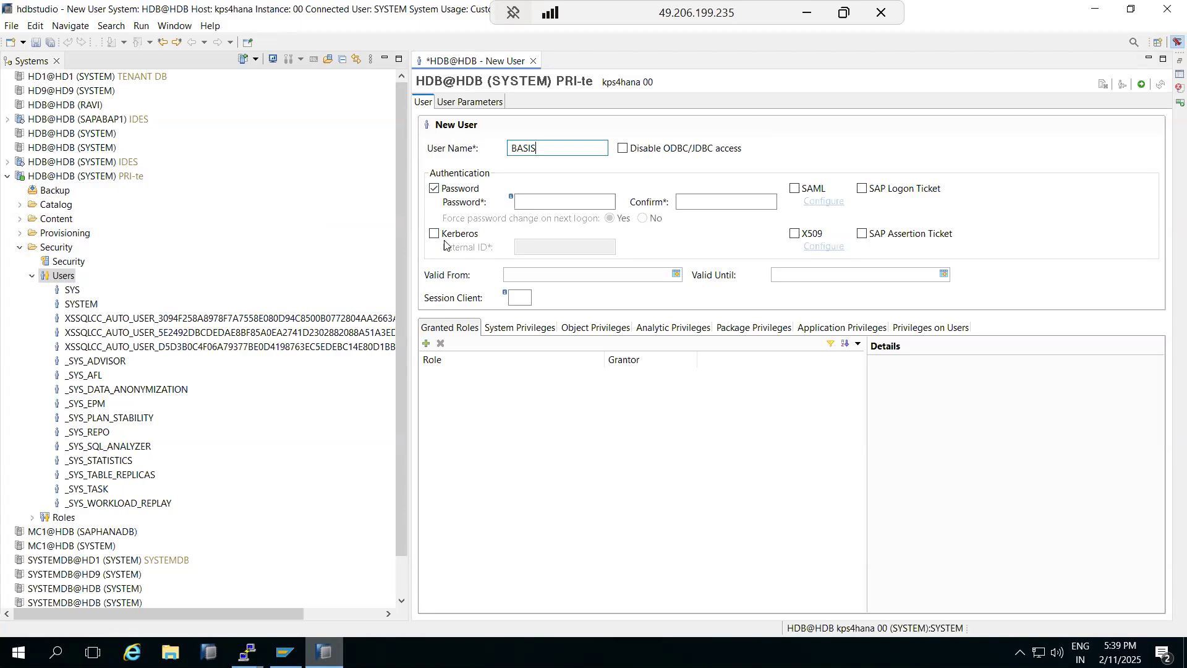
click(807, 12)
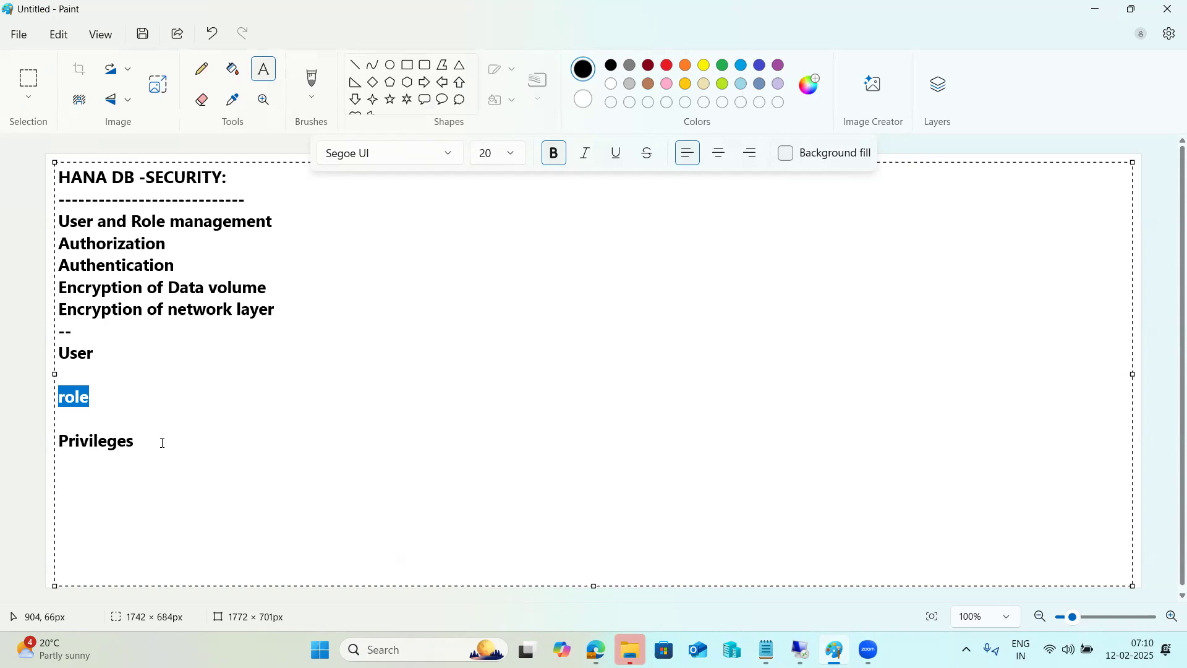
Step: Replace the User, role and Privileges lines with the heading 'Authentication Methods -'
drag(162, 443, 54, 359)
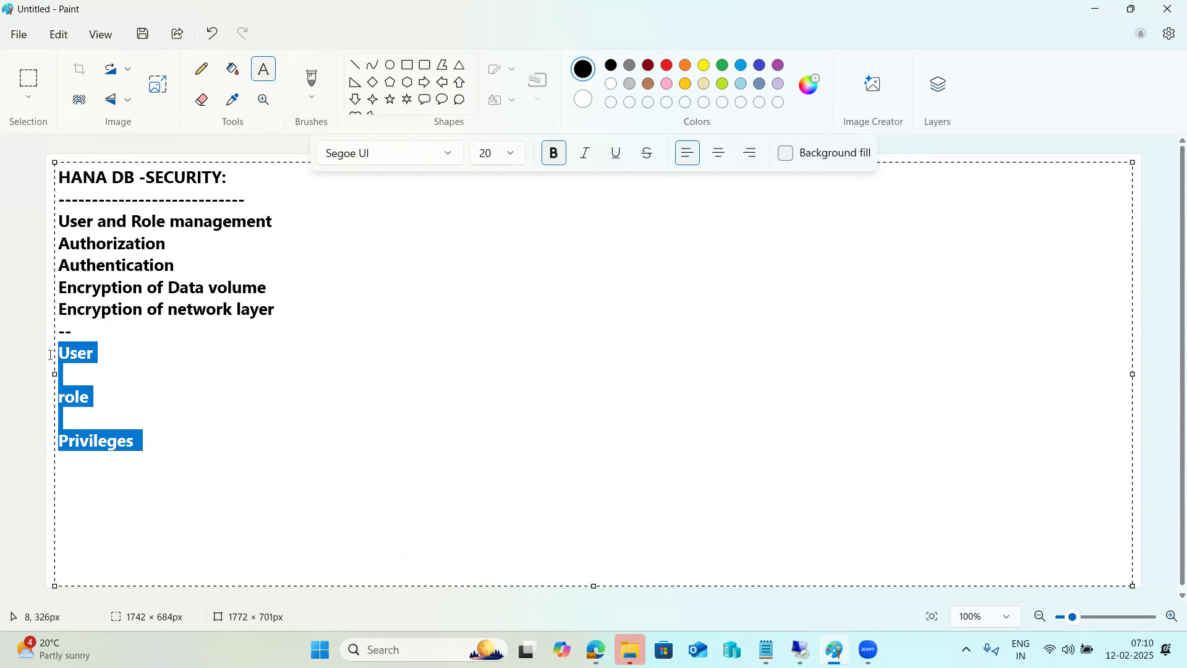
key(BackSpace)
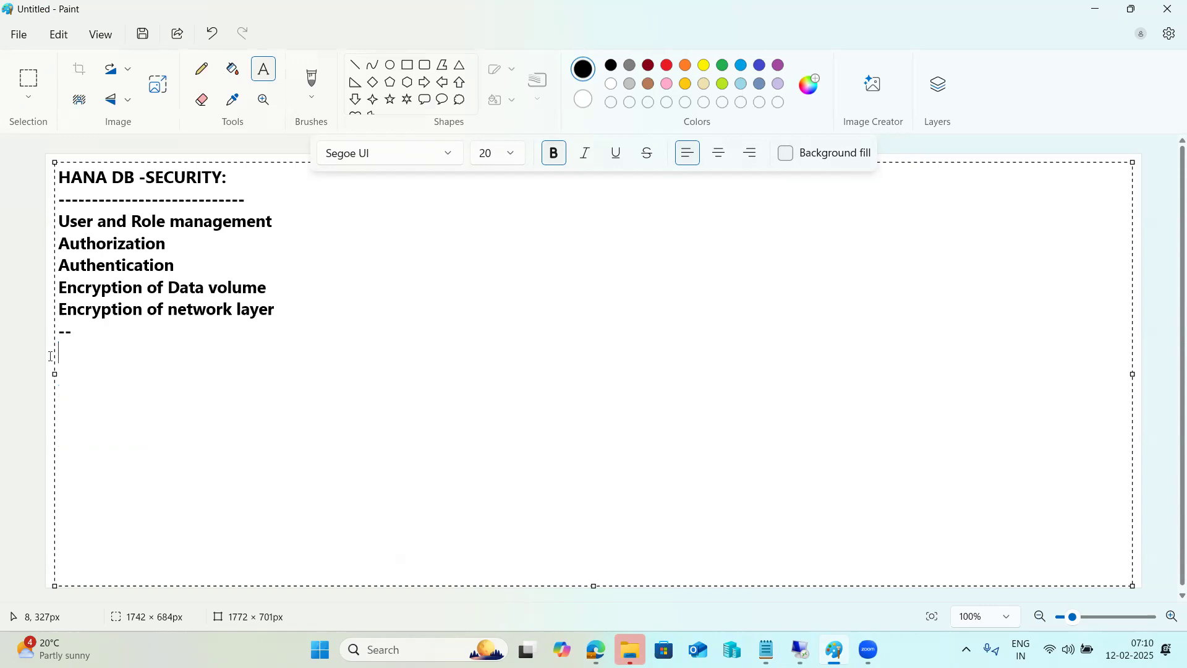
text(Authenticat)
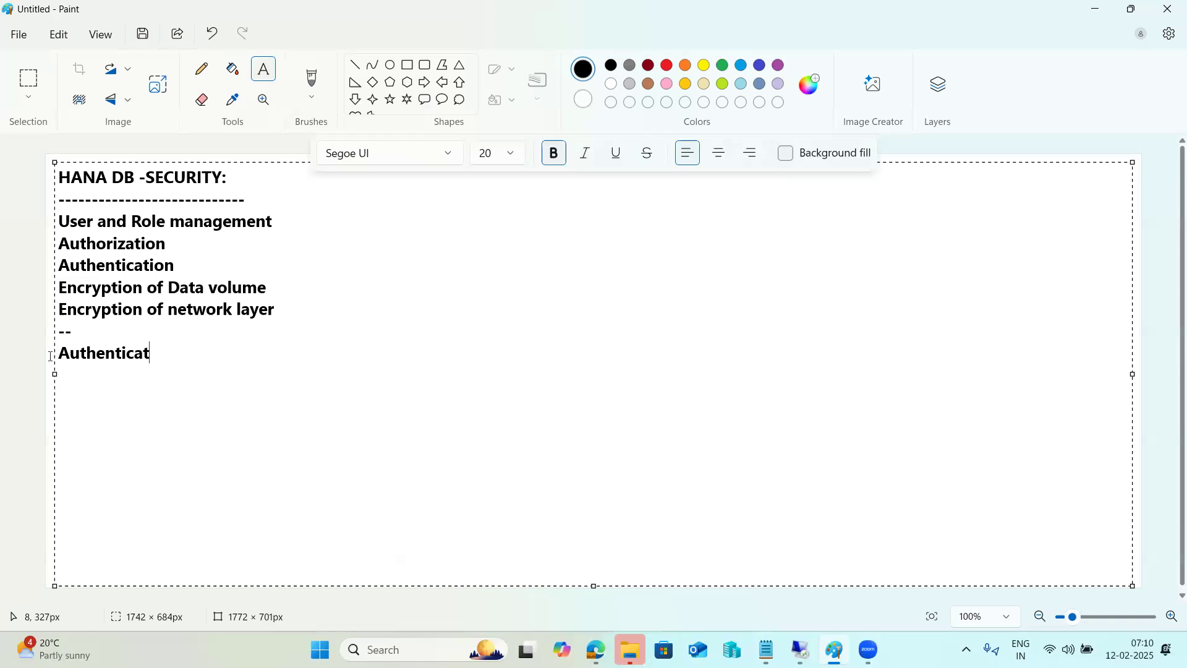
text(ion Methods -)
key(Return)
key(Return)
text(User)
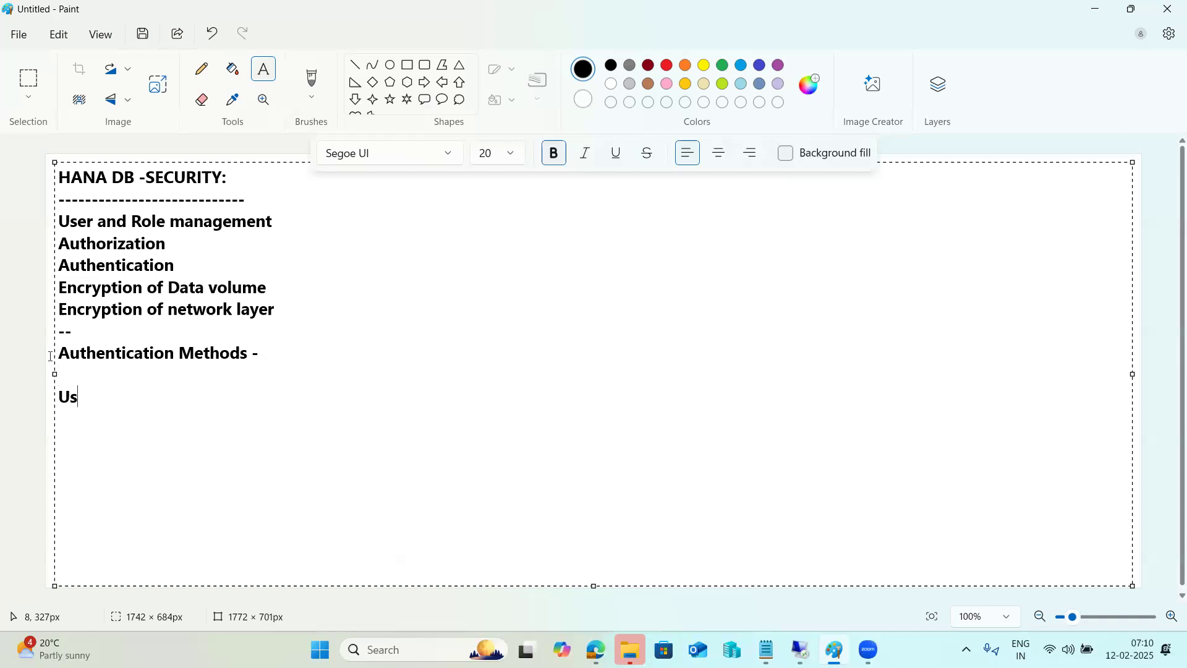
key(BackSpace)
key(BackSpace)
key(BackSpace)
key(BackSpace)
key(BackSpace)
Step: Add numbered methods: 1)Password, 2)SAML, 3)SAP logon tickets, 4)X.509 certificates, 5)Kerbros
text(1)Password)
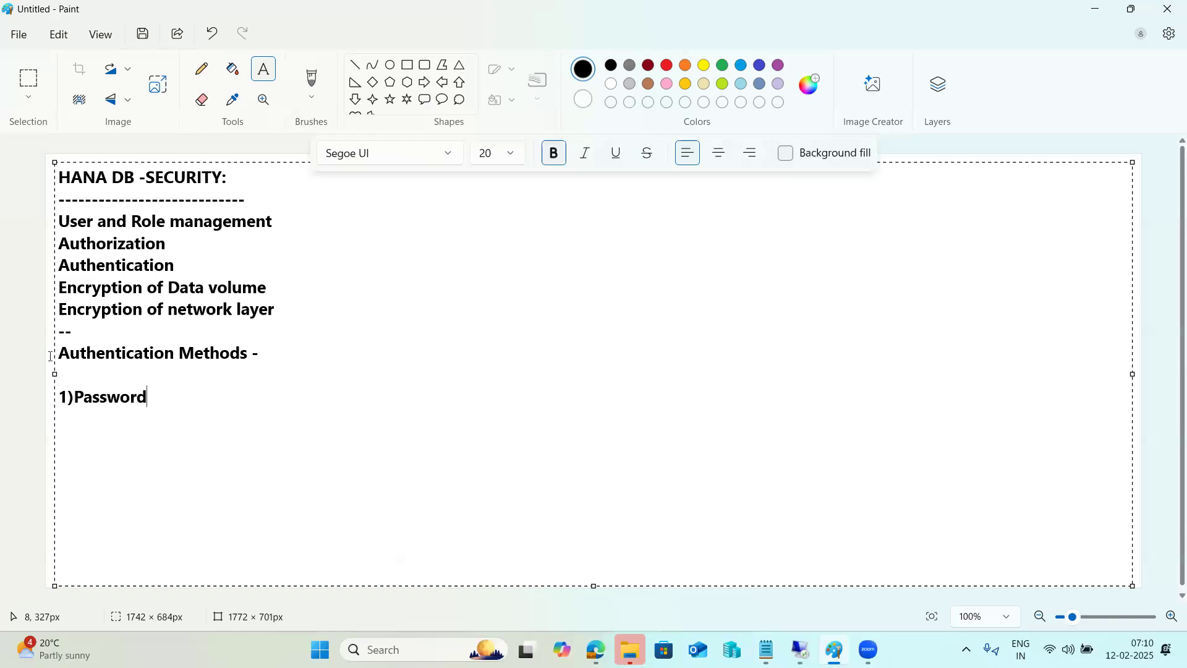
key(Return)
text(2)SAML)
key(Return)
text(3))
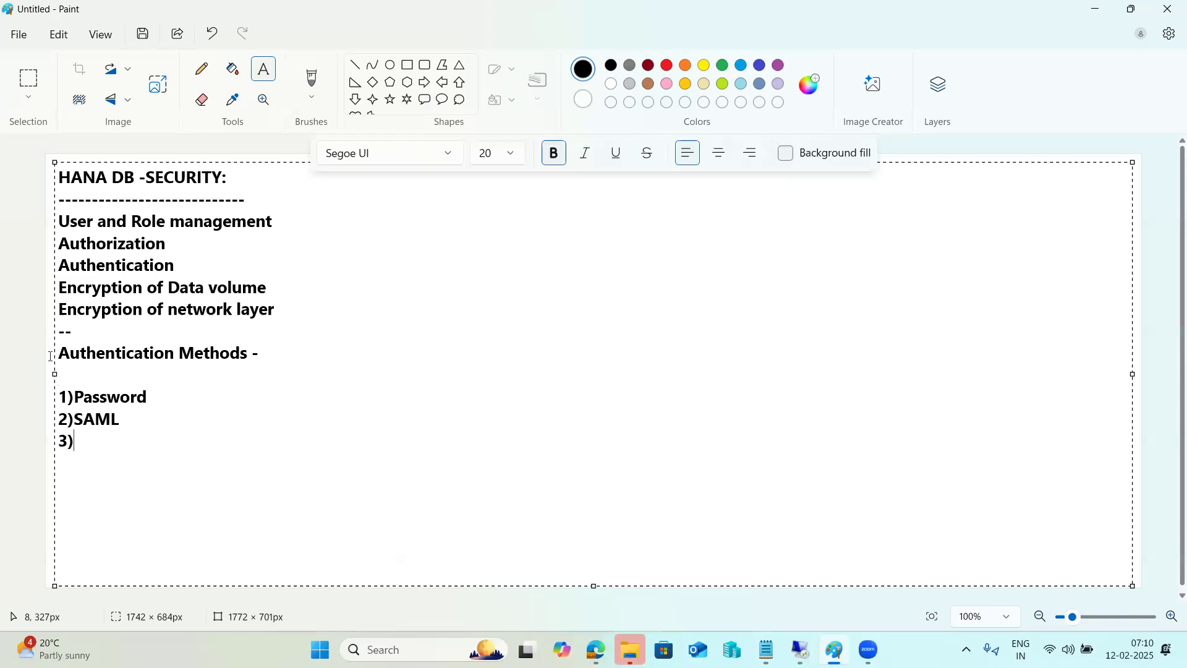
text(SAP logon tickets)
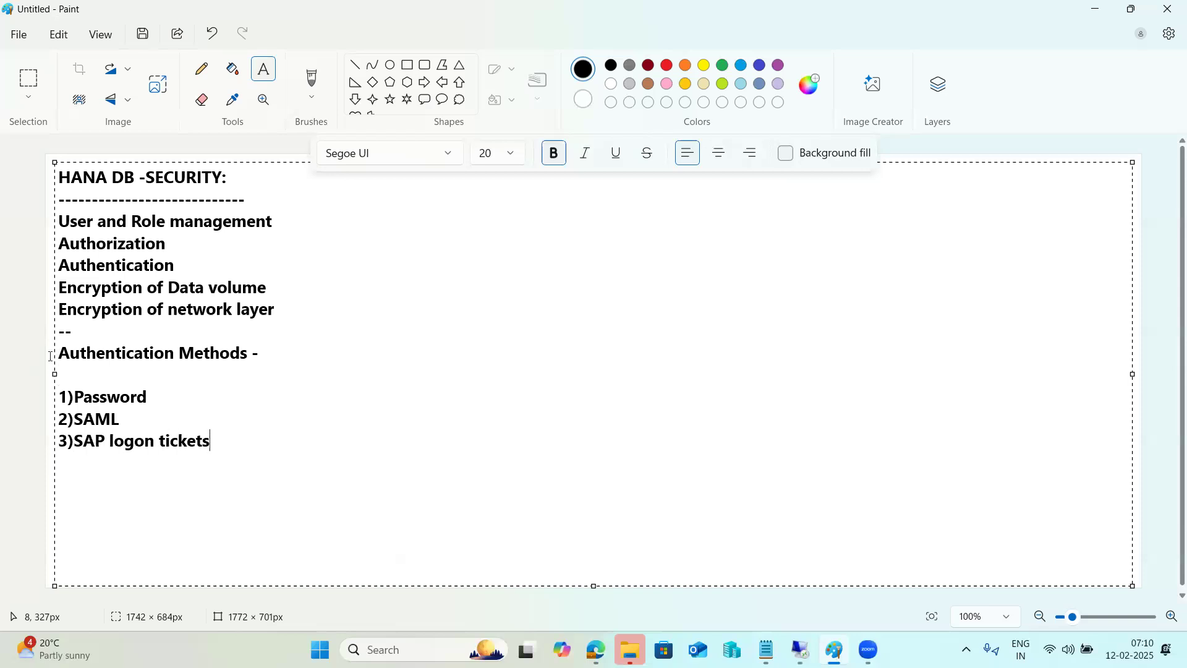
key(Return)
text(4)X.509 certificates)
key(Return)
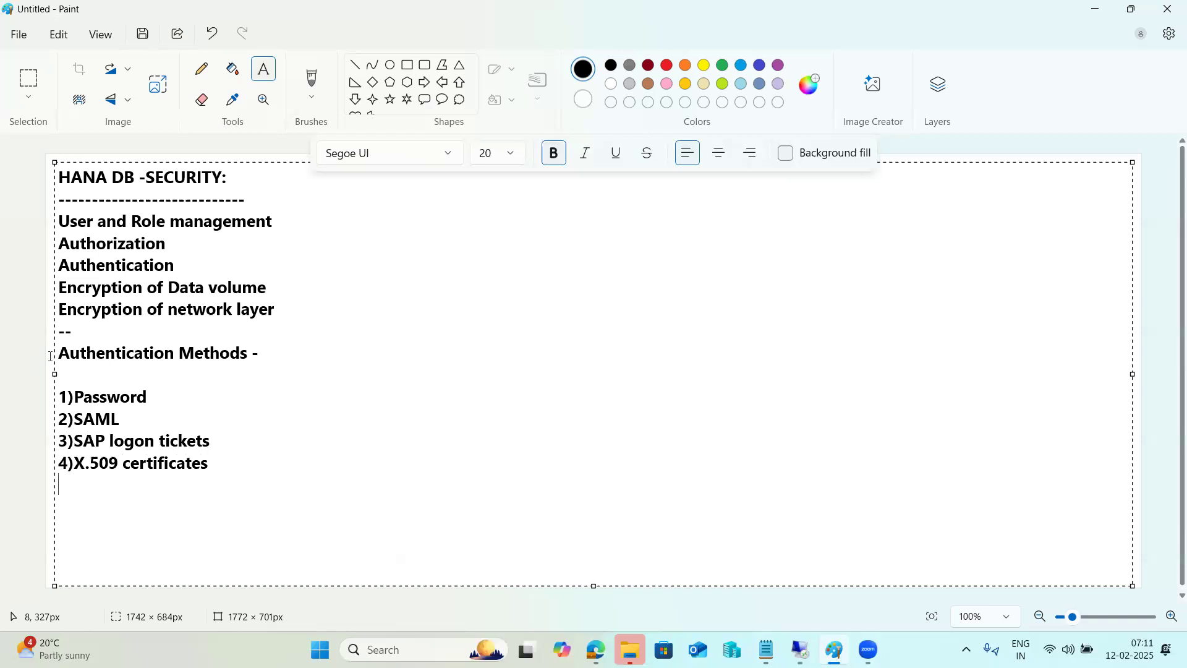
text(5)Kerbros)
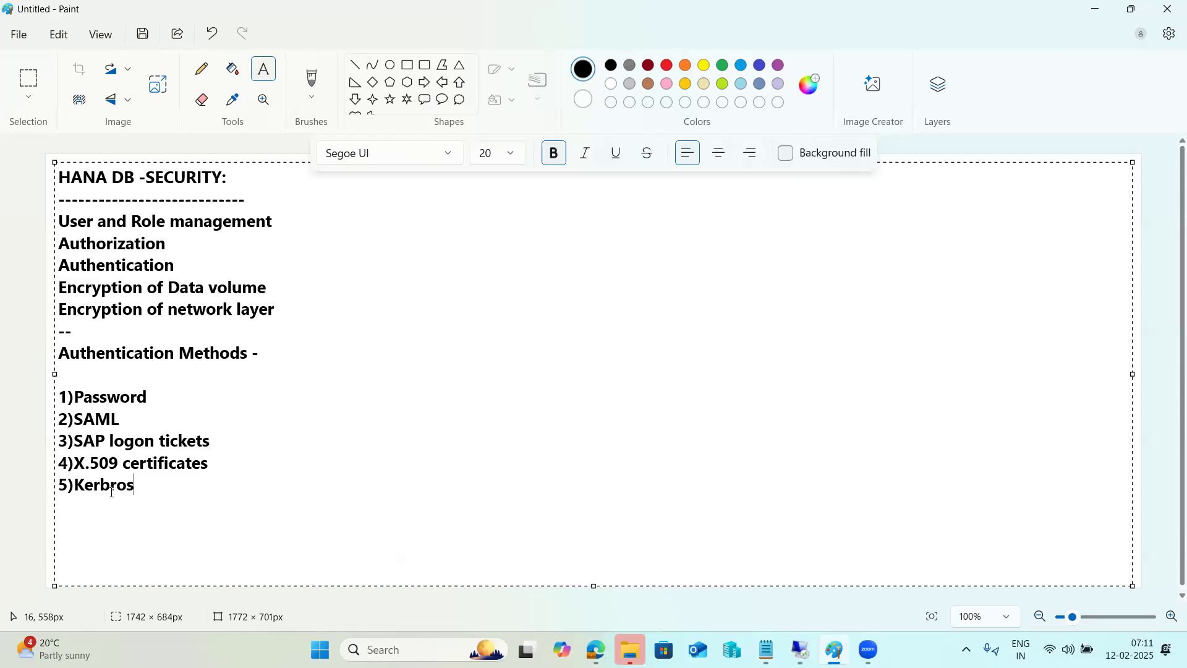
Step: Fix the spelling Kerbros to Kerberos and bring the HANA Studio session back
drag(117, 486, 112, 486)
text(er)
drag(150, 486, 132, 476)
click(801, 650)
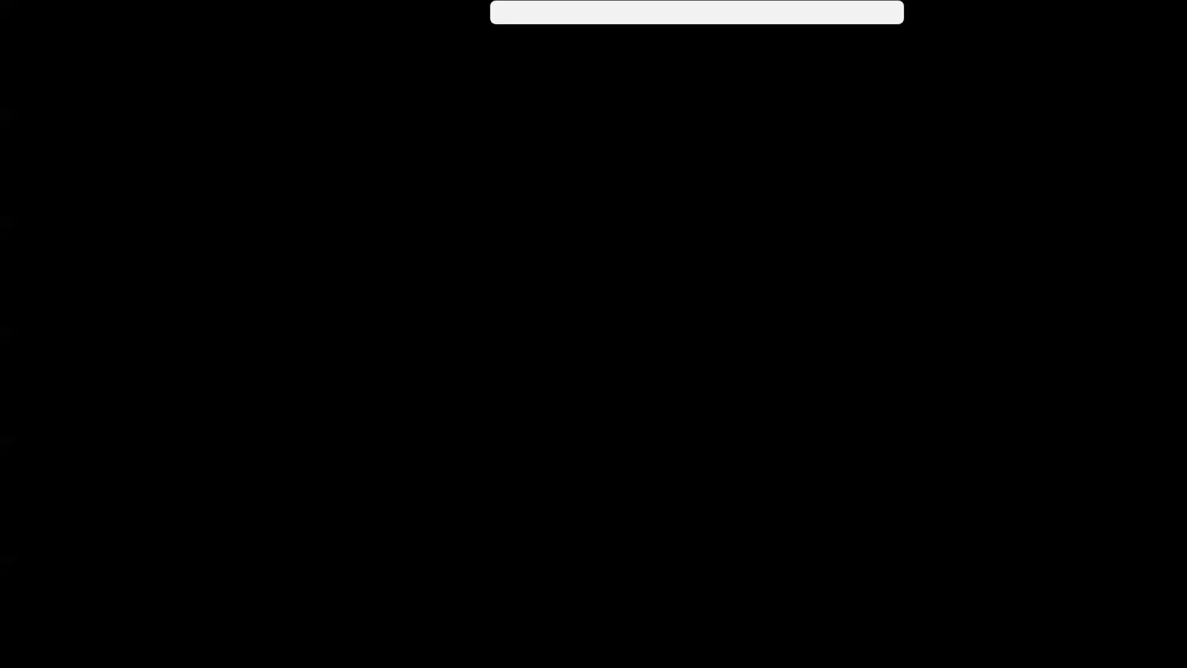
Step: Toggle SAML and Kerberos authentication on and off for user BASIS, leaving both disabled
double_click(538, 149)
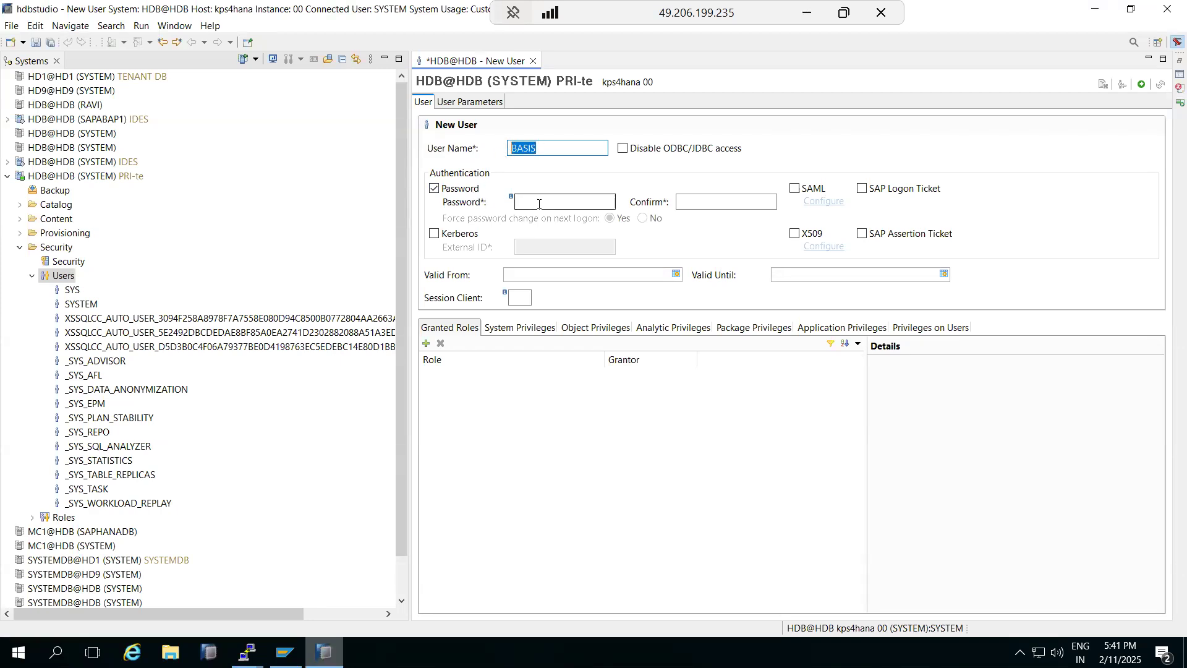
click(795, 189)
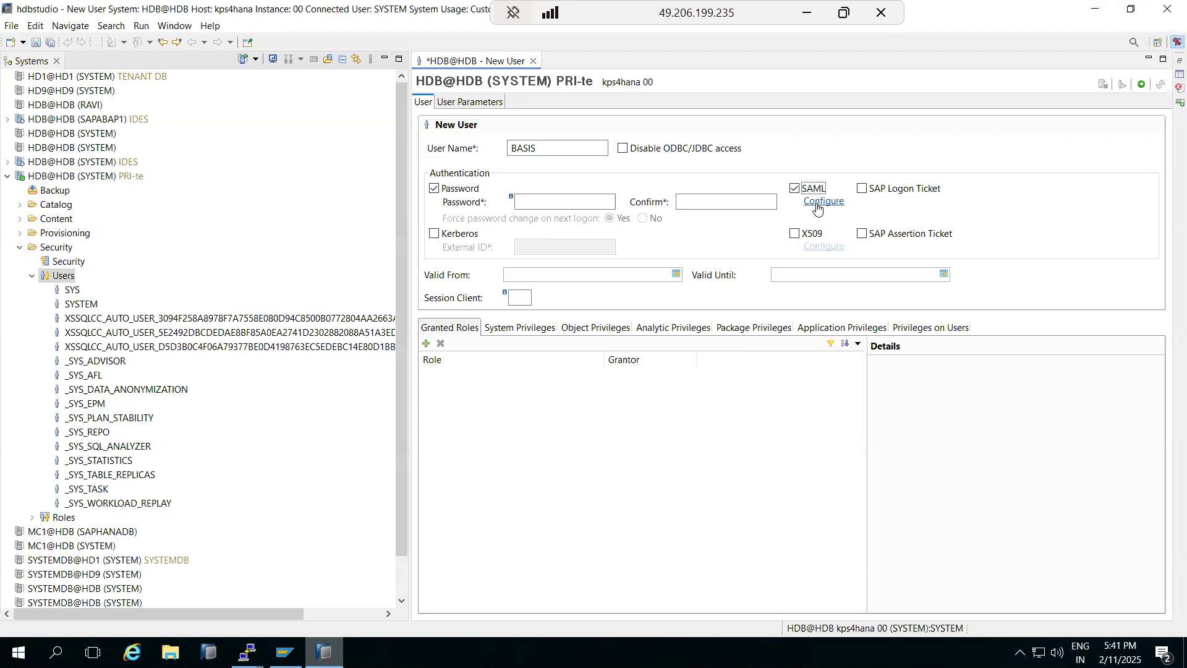
click(795, 188)
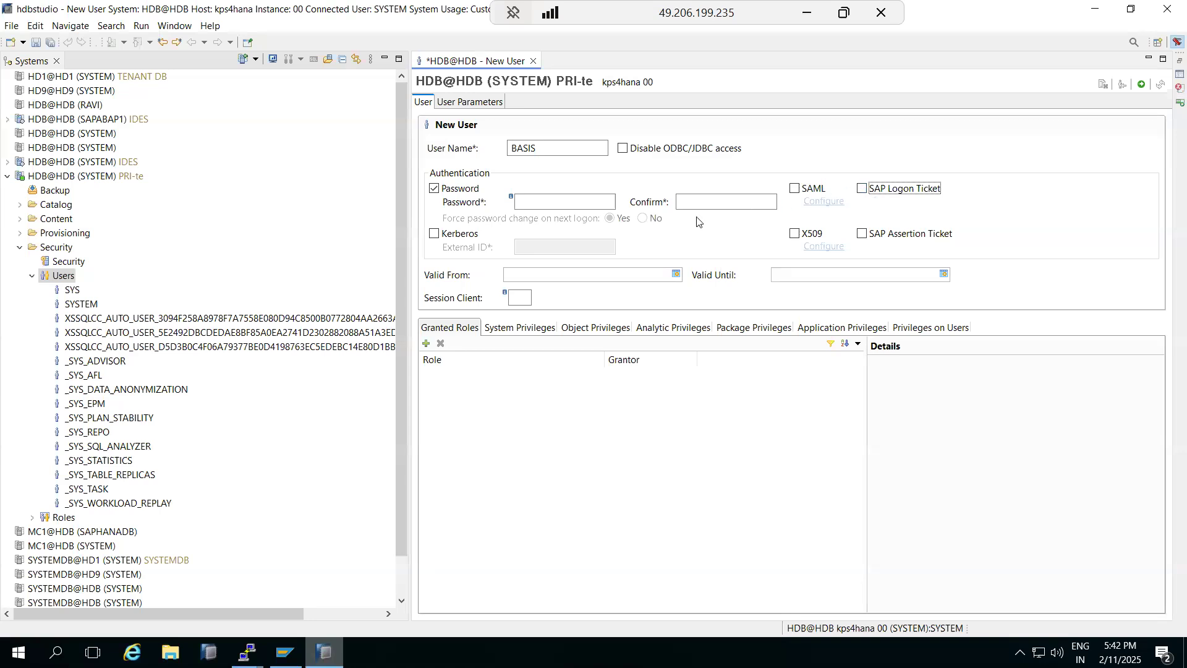
click(448, 233)
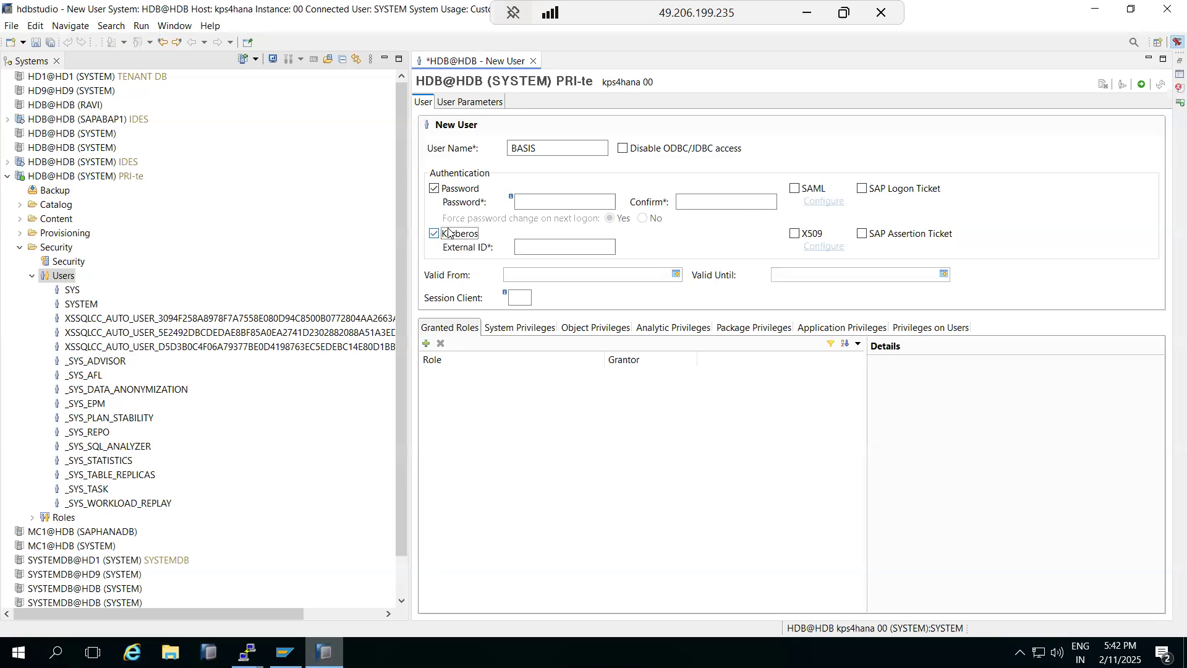
click(449, 233)
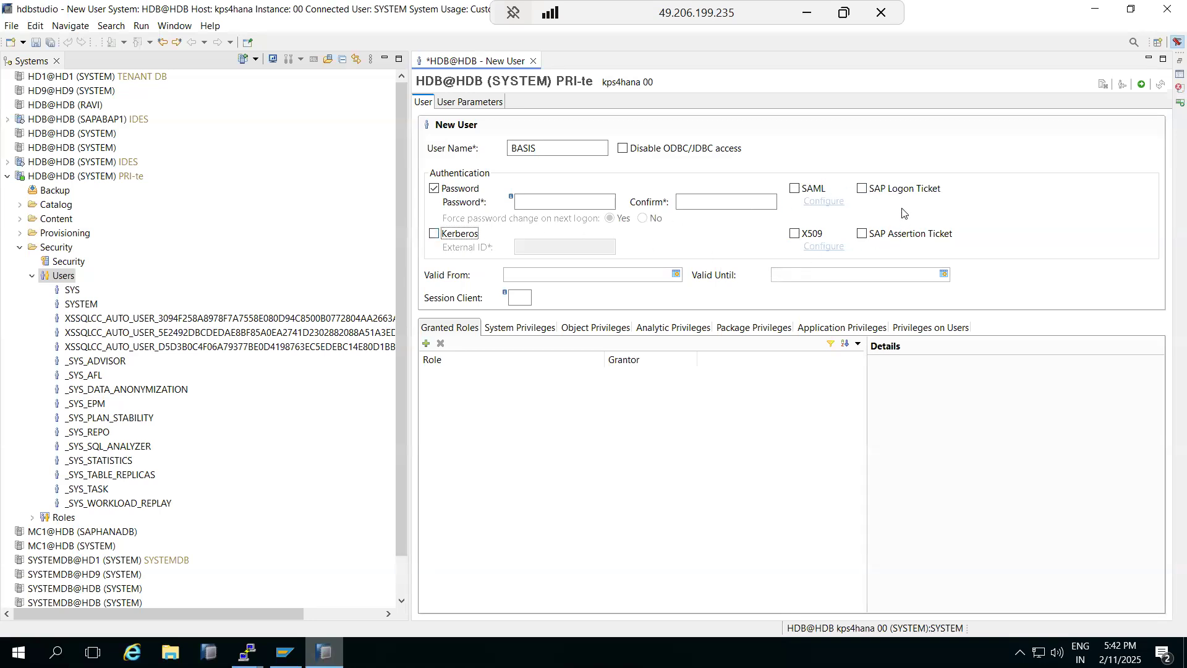
Step: Enter and confirm the user's password, then deploy the new BASIS user
click(562, 205)
text(Welcome)
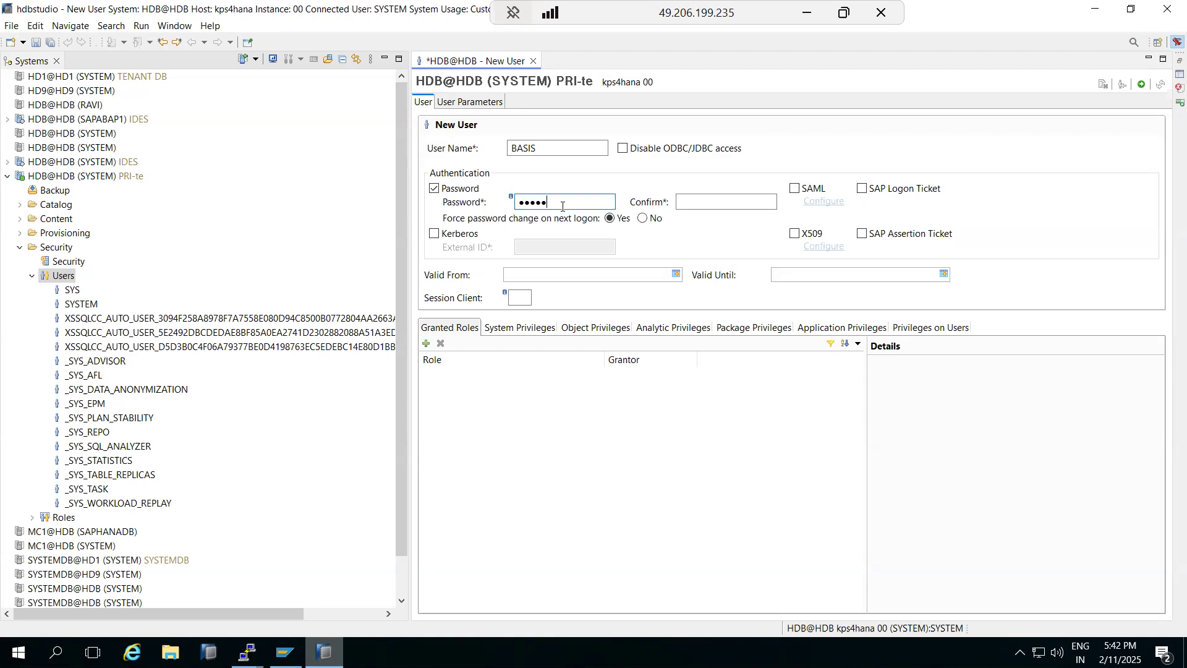
text(1)
key(Tab)
text(Wel)
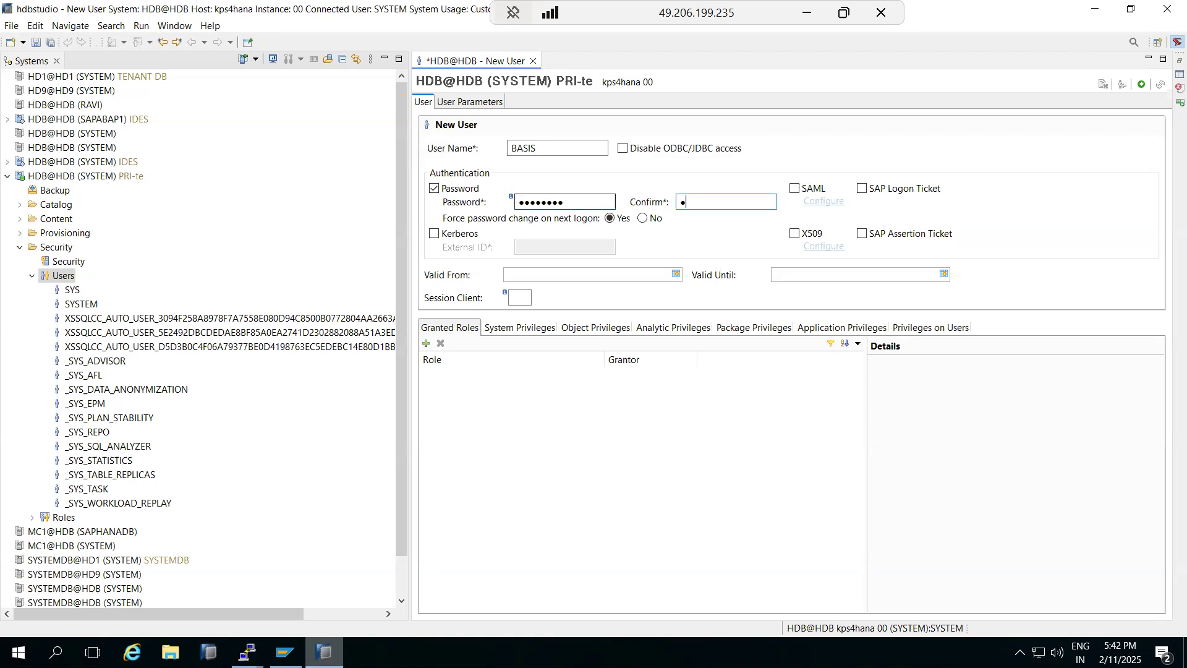
text(come1)
click(1142, 84)
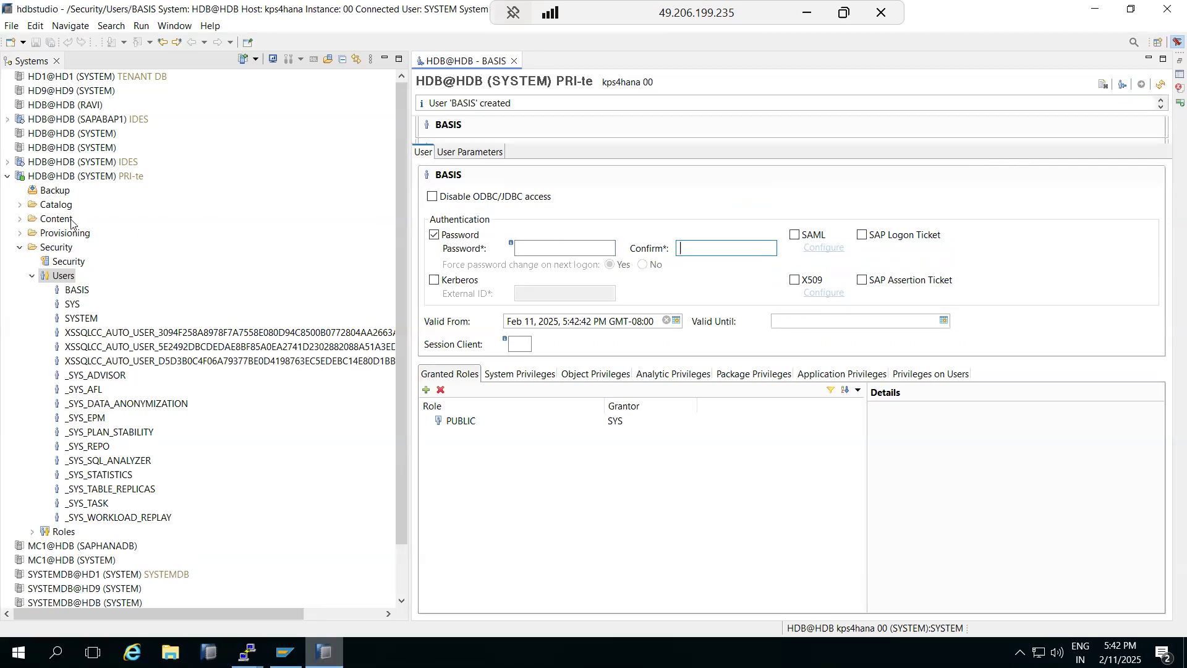
right_click(44, 176)
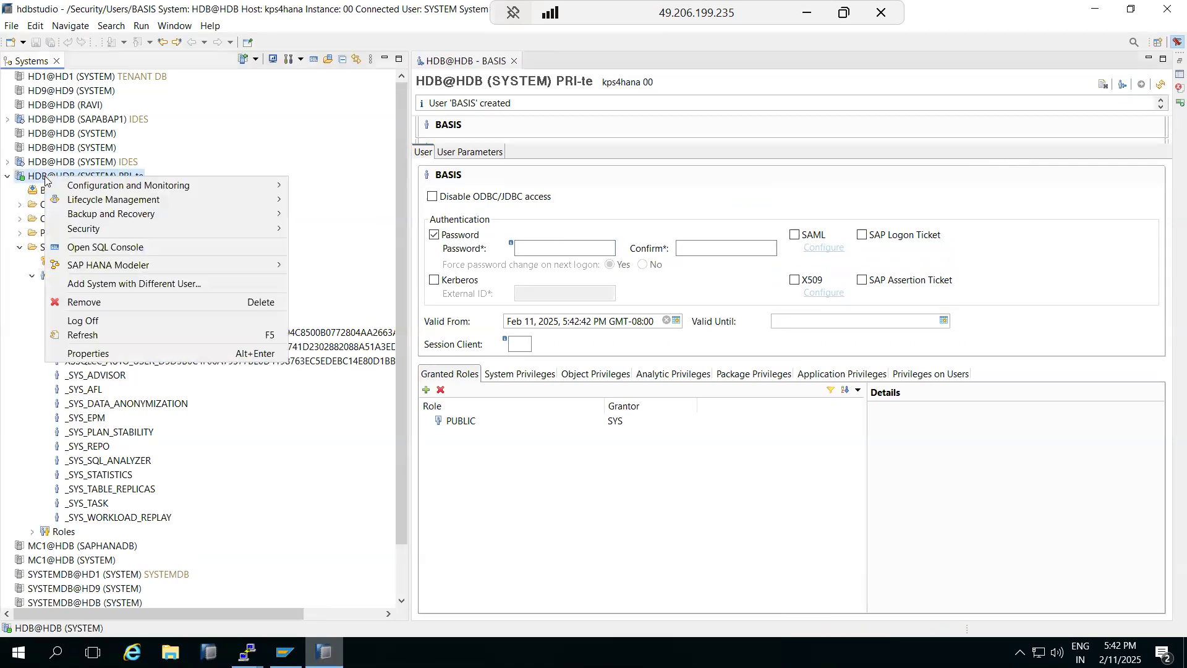
Step: Add the HDB system again under a different user, logging in as BASIS with its password
click(104, 285)
text(BASIS)
key(Tab)
text(*********)
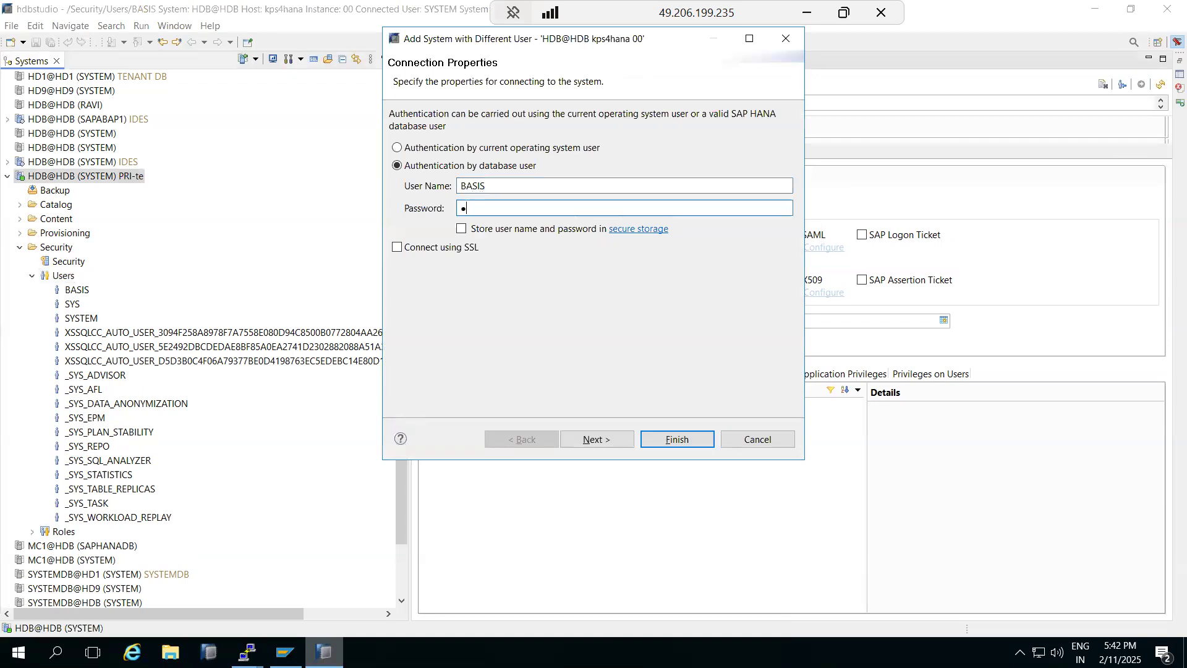
key(Return)
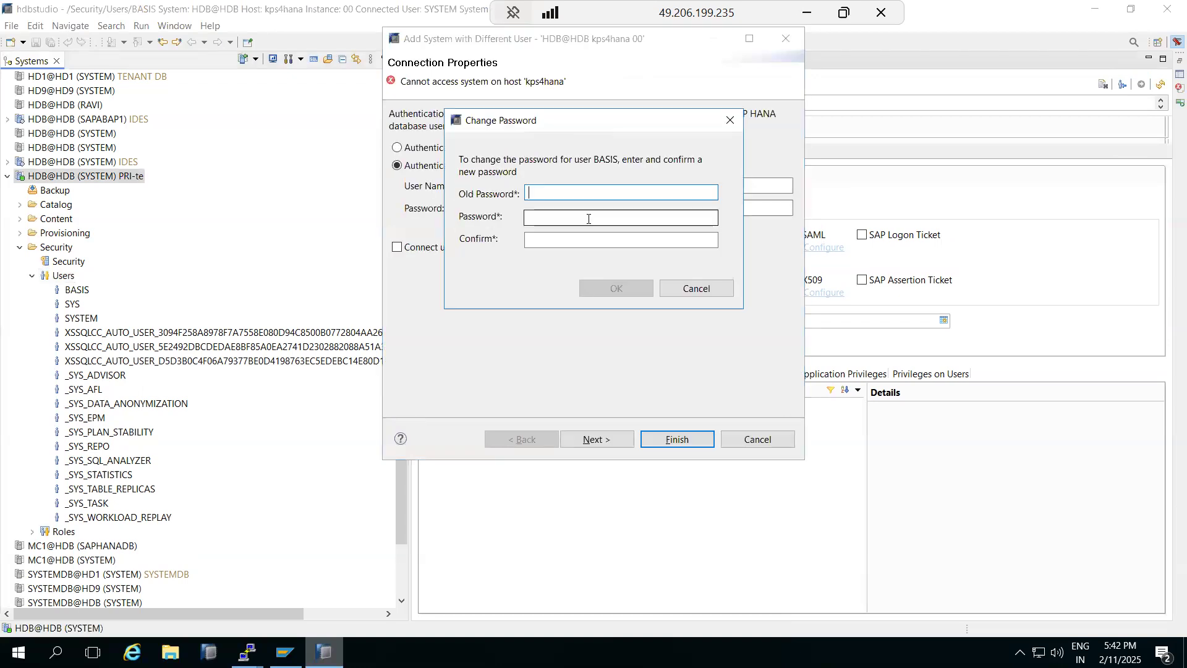
Step: Change BASIS's initial password, finish adding the connection, and minimize the remote session
text(********)
key(Tab)
text(********)
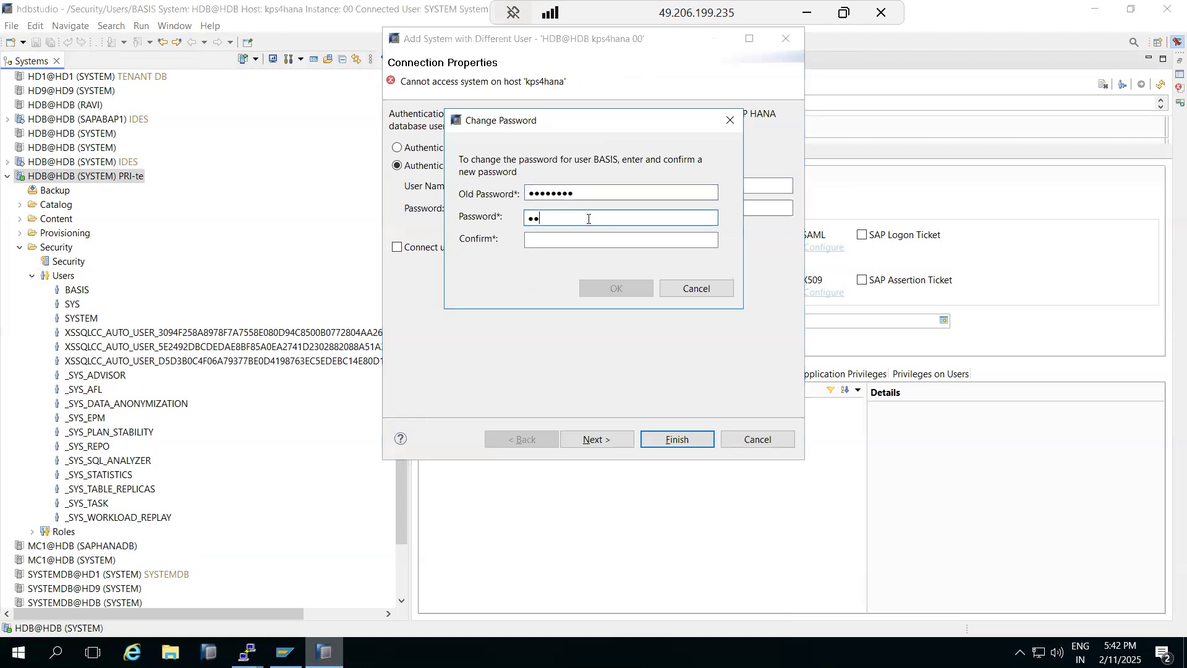
text(**)
key(Tab)
text(**********)
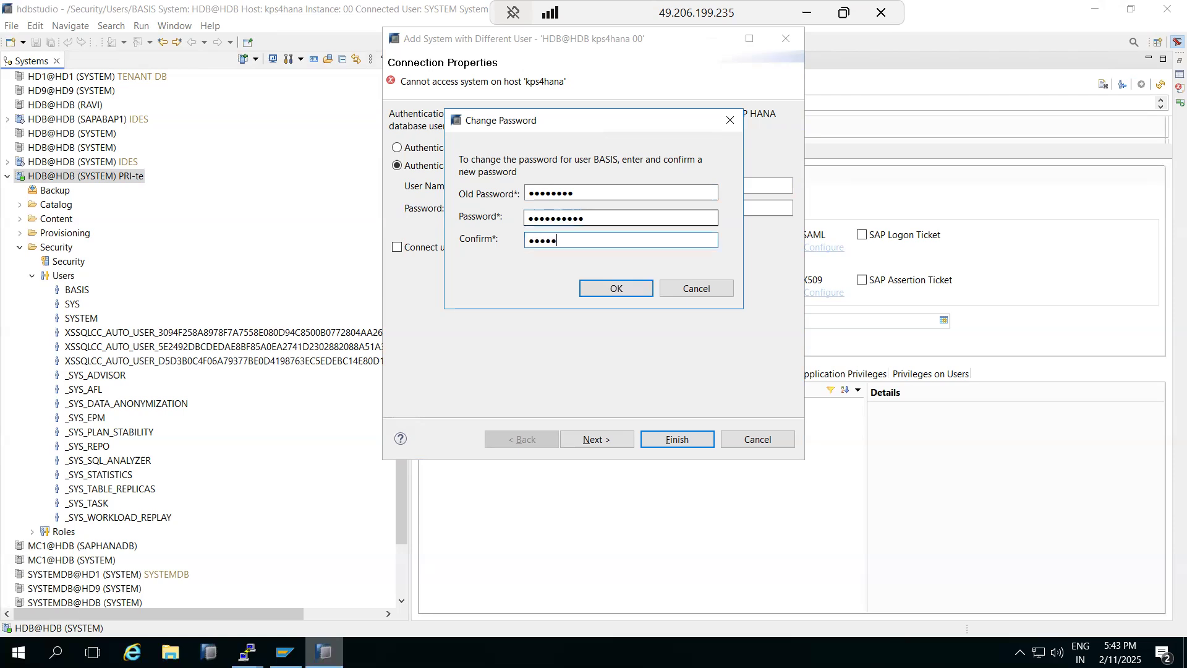
key(Return)
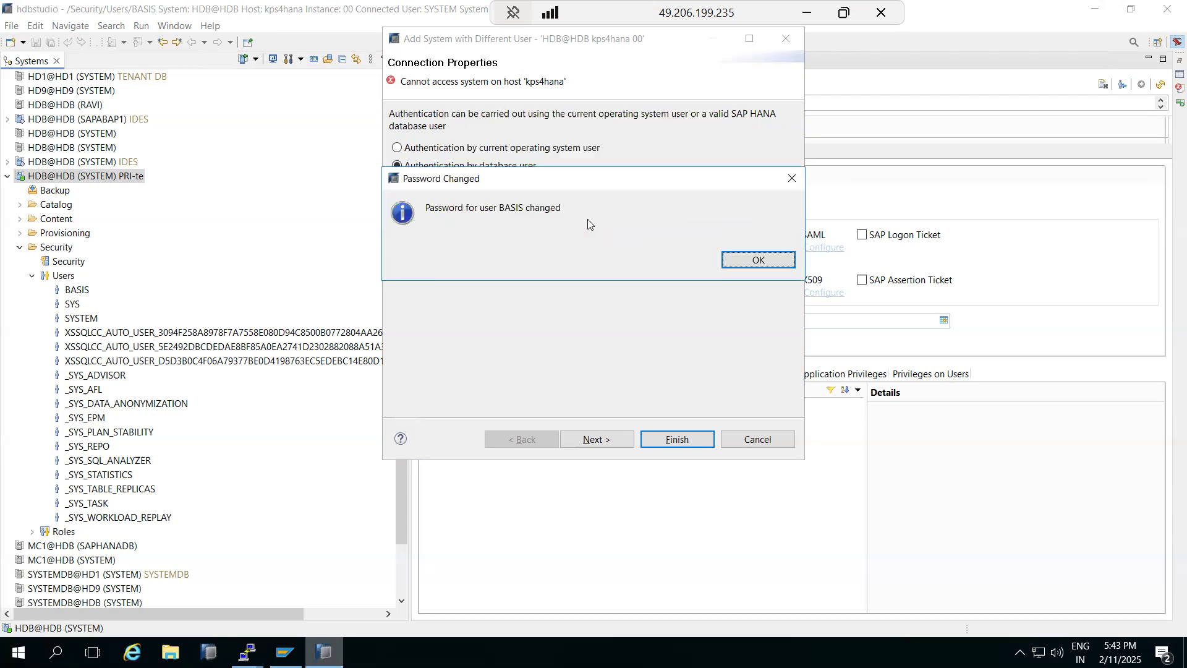
click(757, 259)
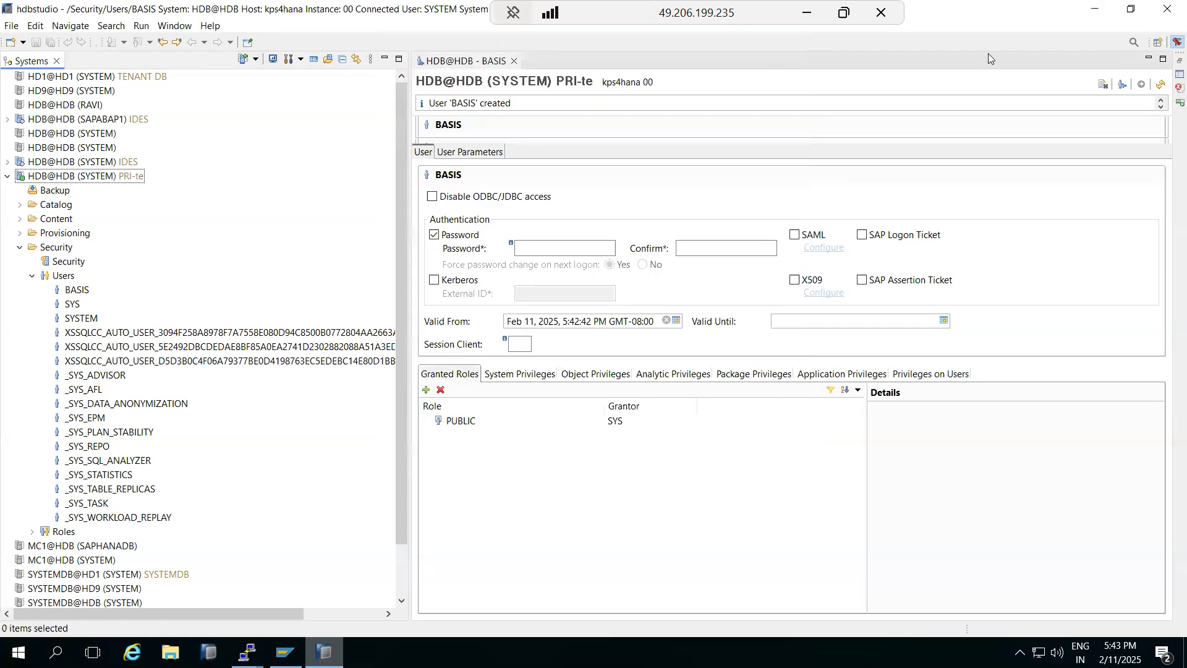
click(807, 15)
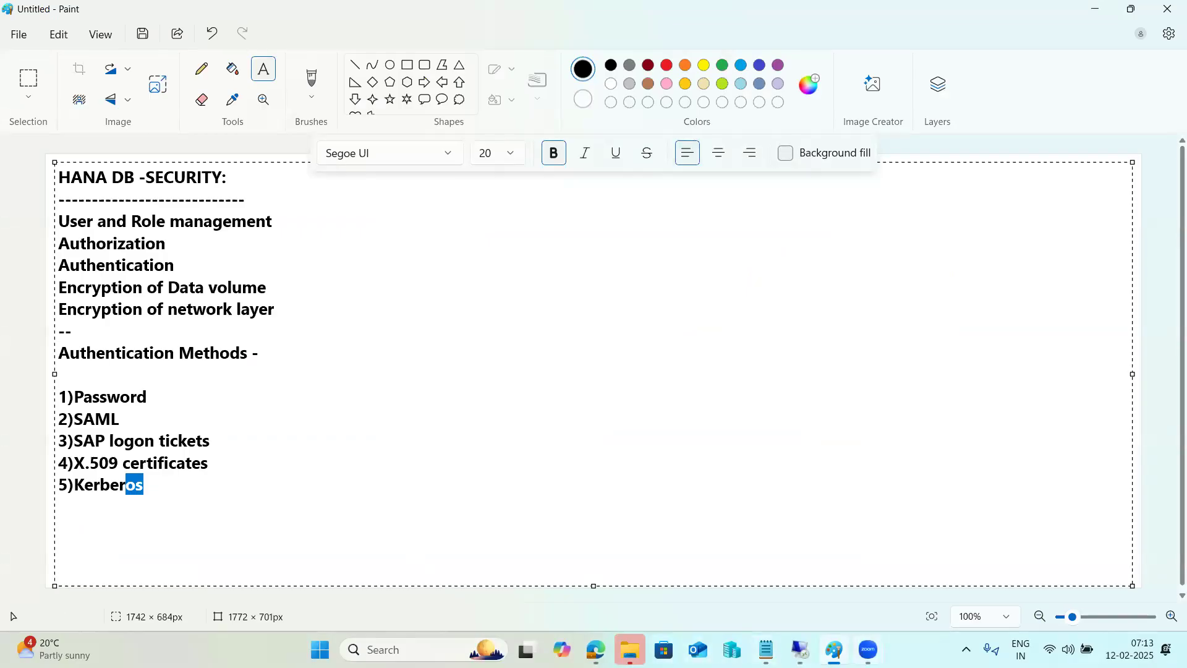
Step: Review the authentication notes in Paint, then return to the remote HANA Studio session
mouse_move(869, 650)
click(894, 562)
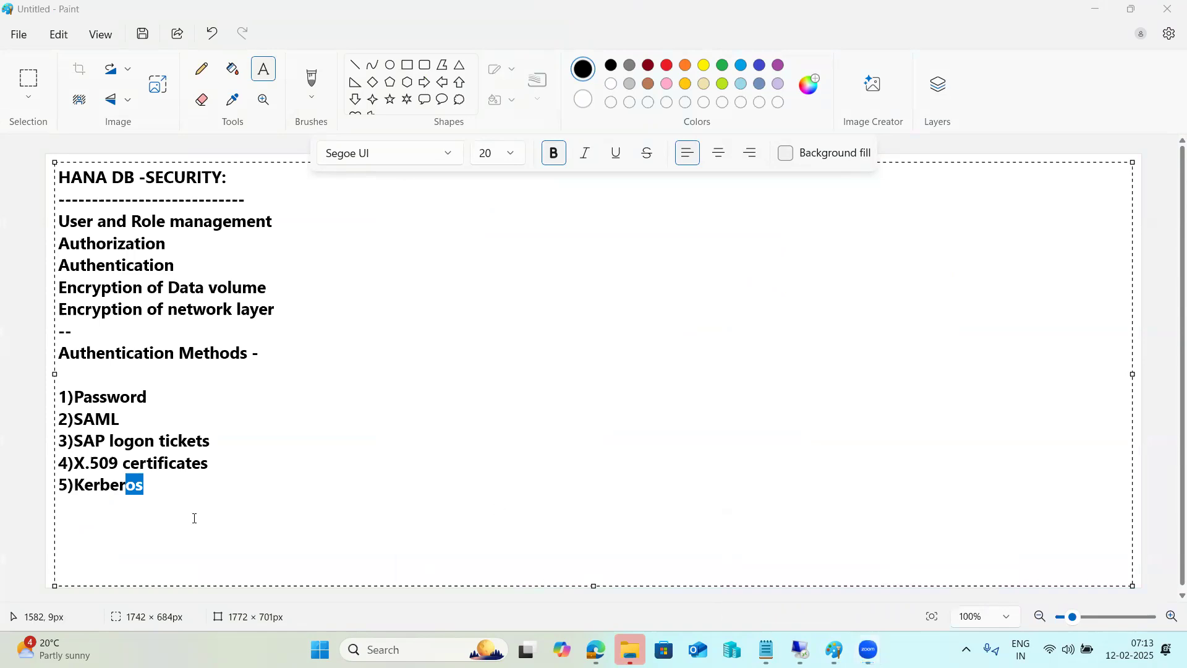
click(798, 648)
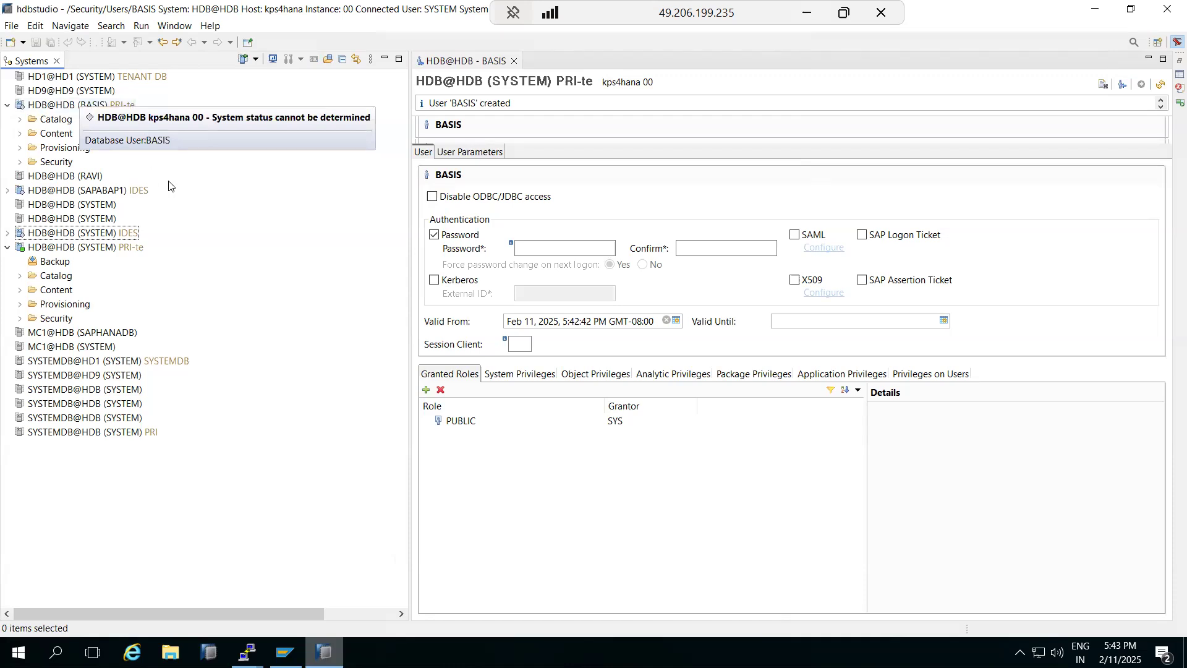
Step: Try opening Administration for HDB@HDB (BASIS) twice, dismissing the missing-privilege error each time
click(82, 110)
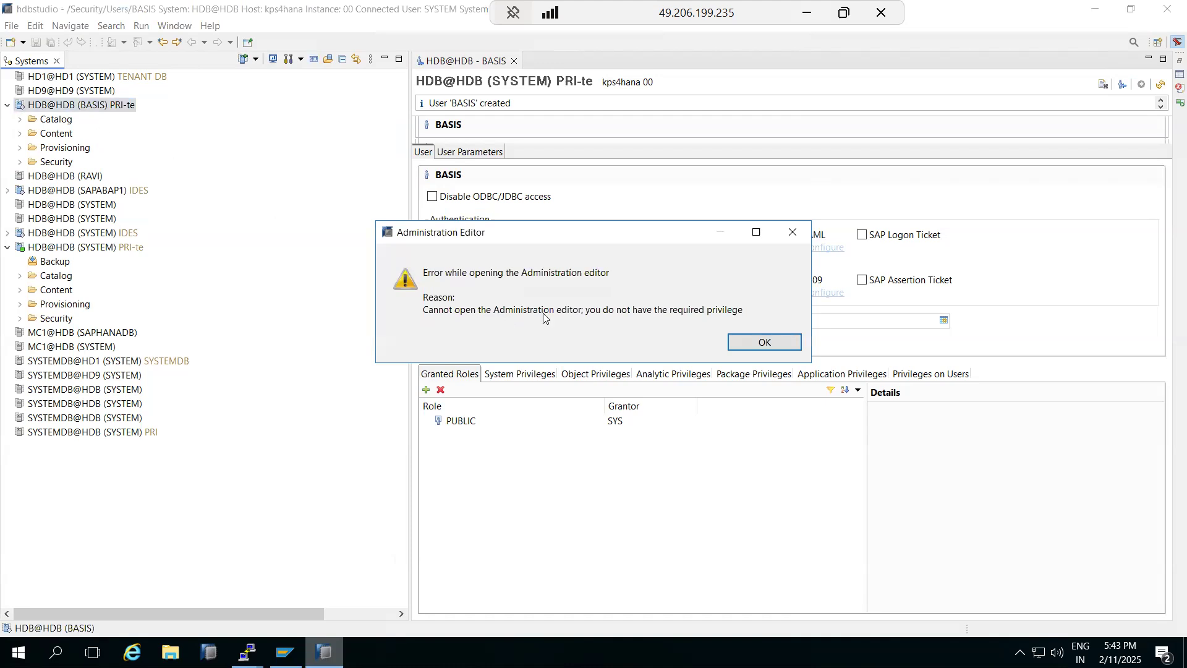
click(748, 342)
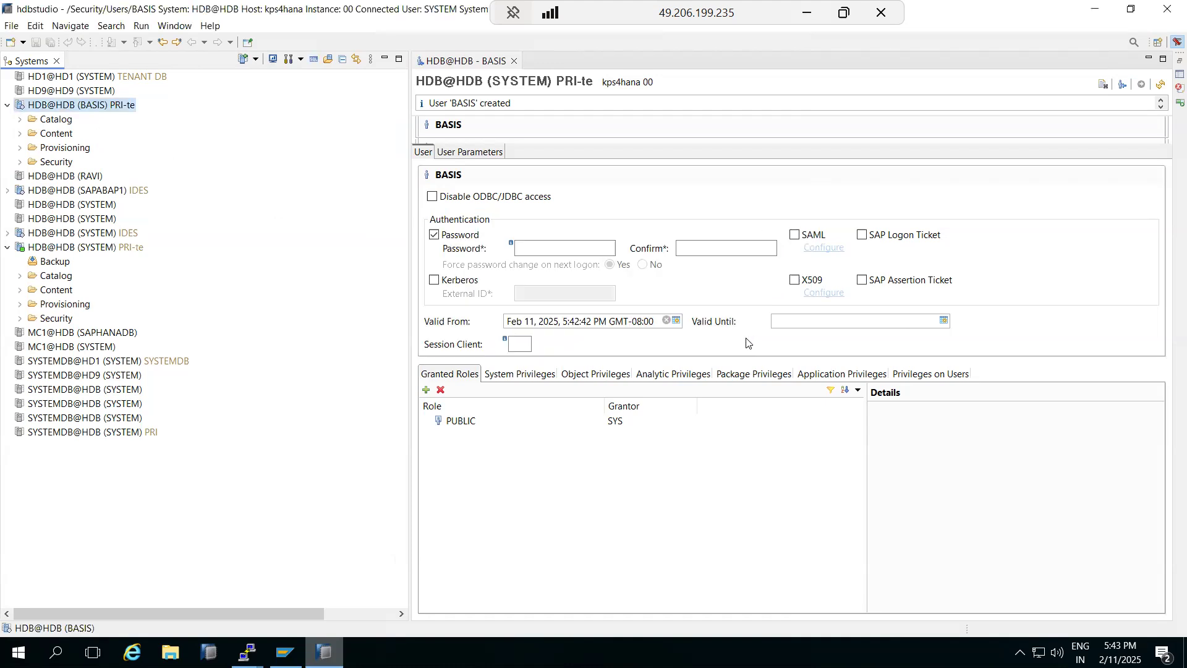
right_click(40, 106)
mouse_move(200, 117)
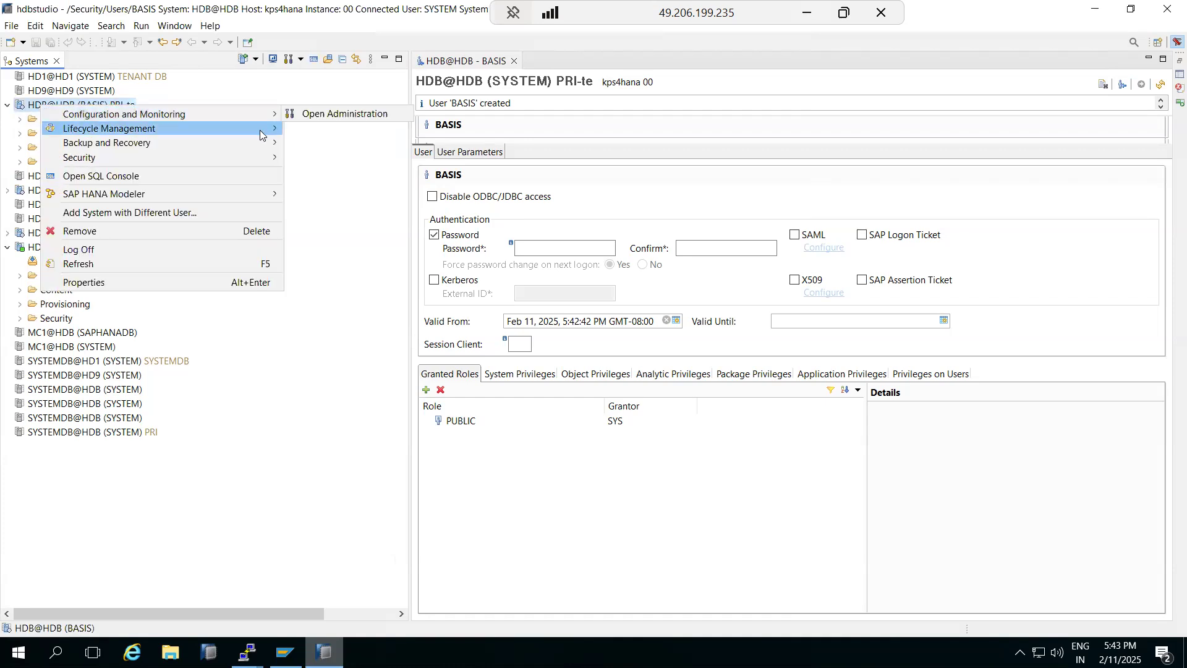
click(324, 117)
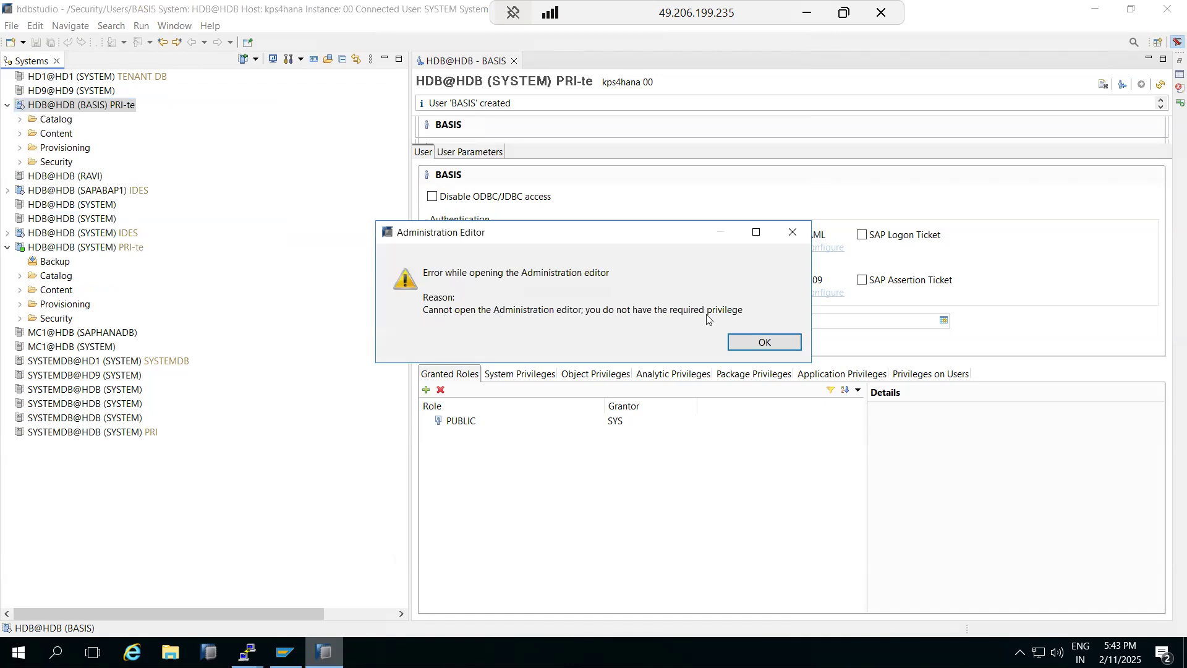
click(751, 343)
Step: Check BASIS's Catalog, Content, Provisioning and Security > Users folders, then minimize the remote session
click(21, 122)
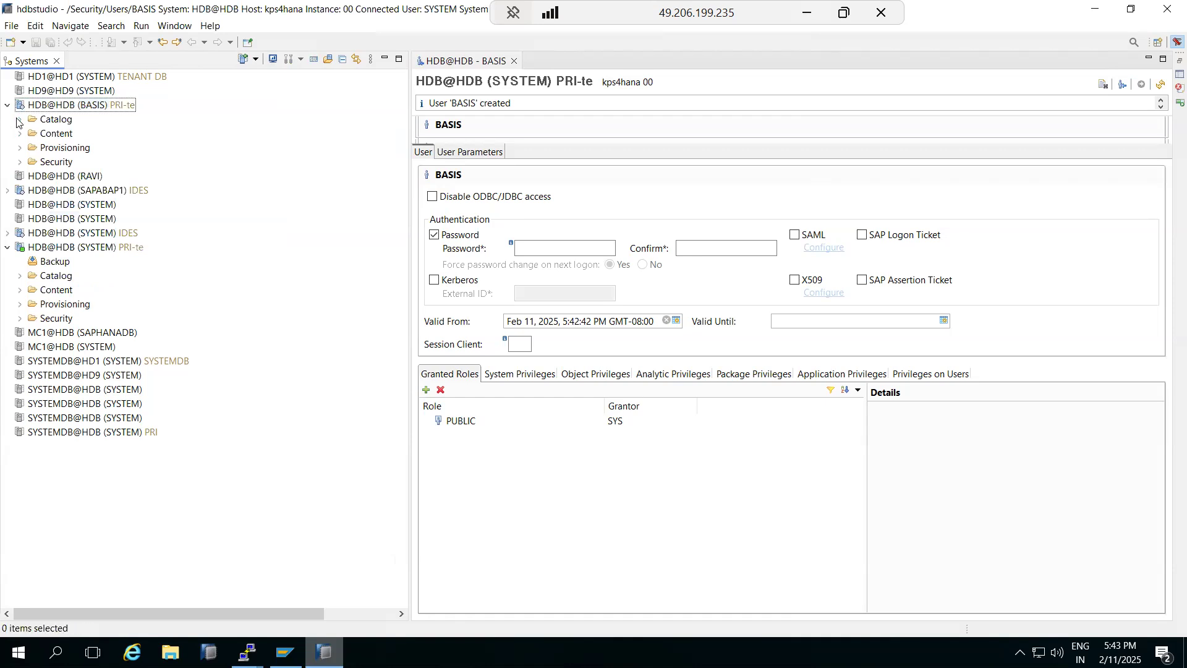
click(19, 120)
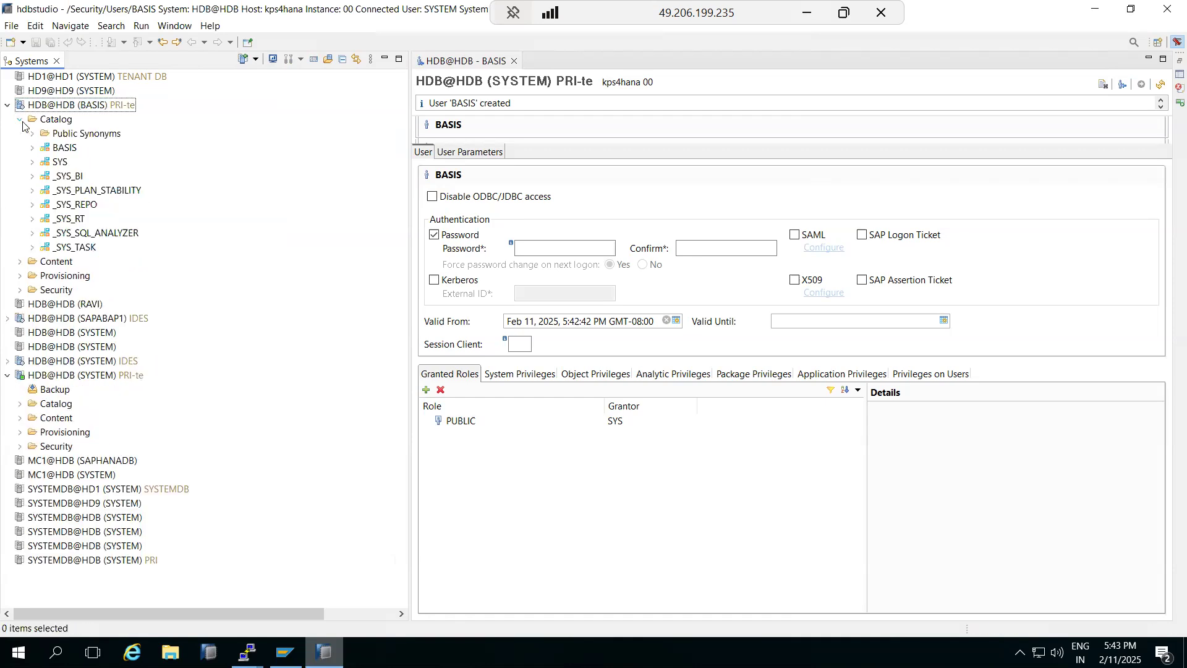
click(21, 121)
click(19, 135)
click(19, 134)
click(19, 148)
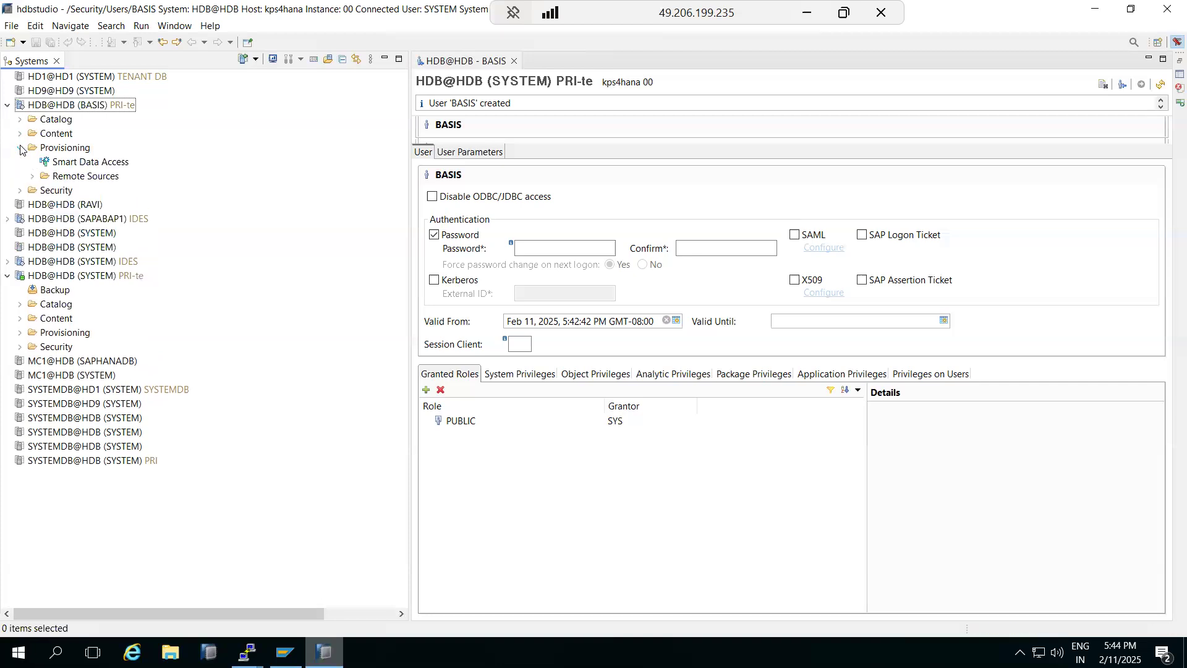
click(20, 147)
click(19, 162)
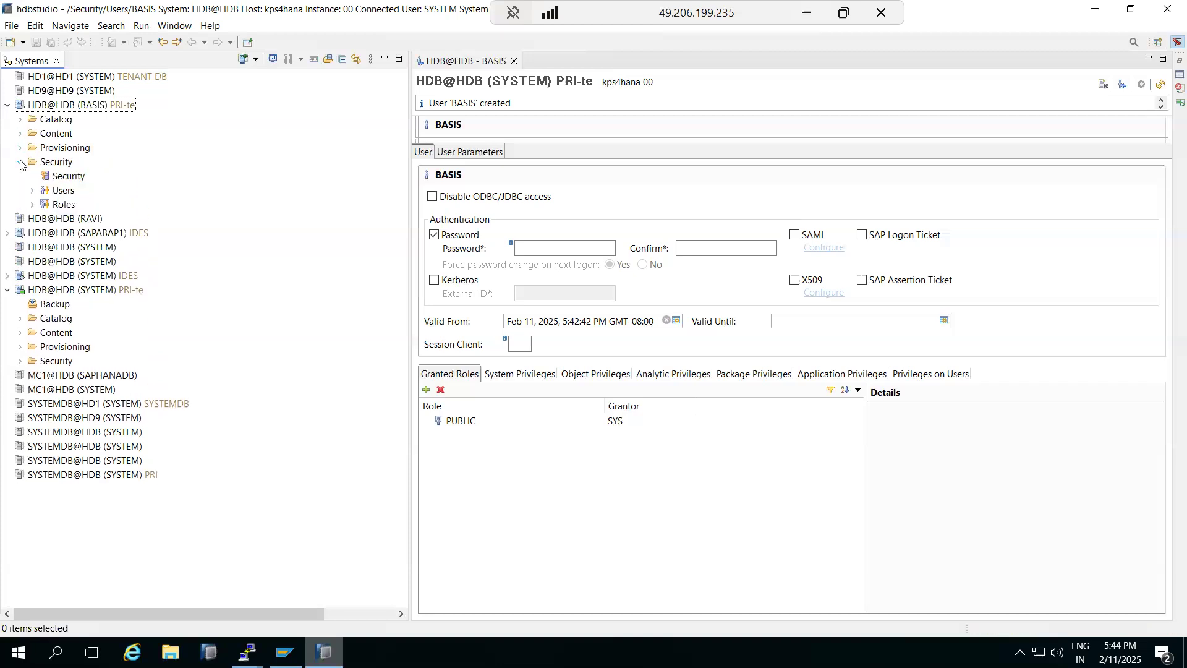
click(32, 193)
click(32, 191)
click(20, 162)
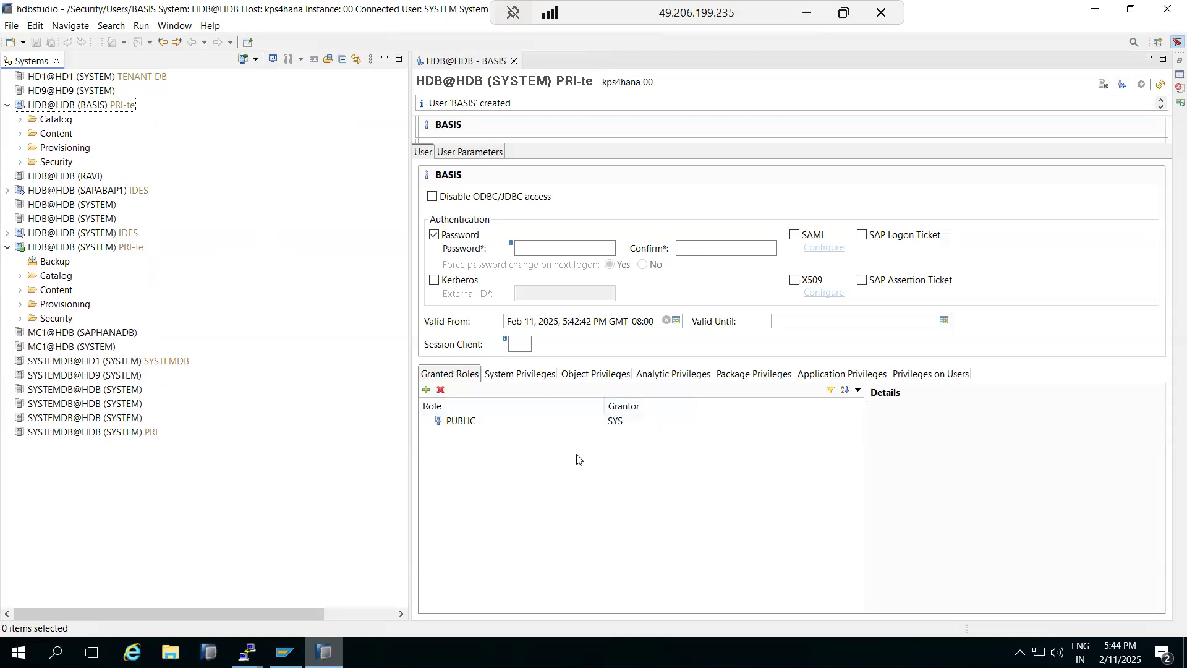
click(807, 14)
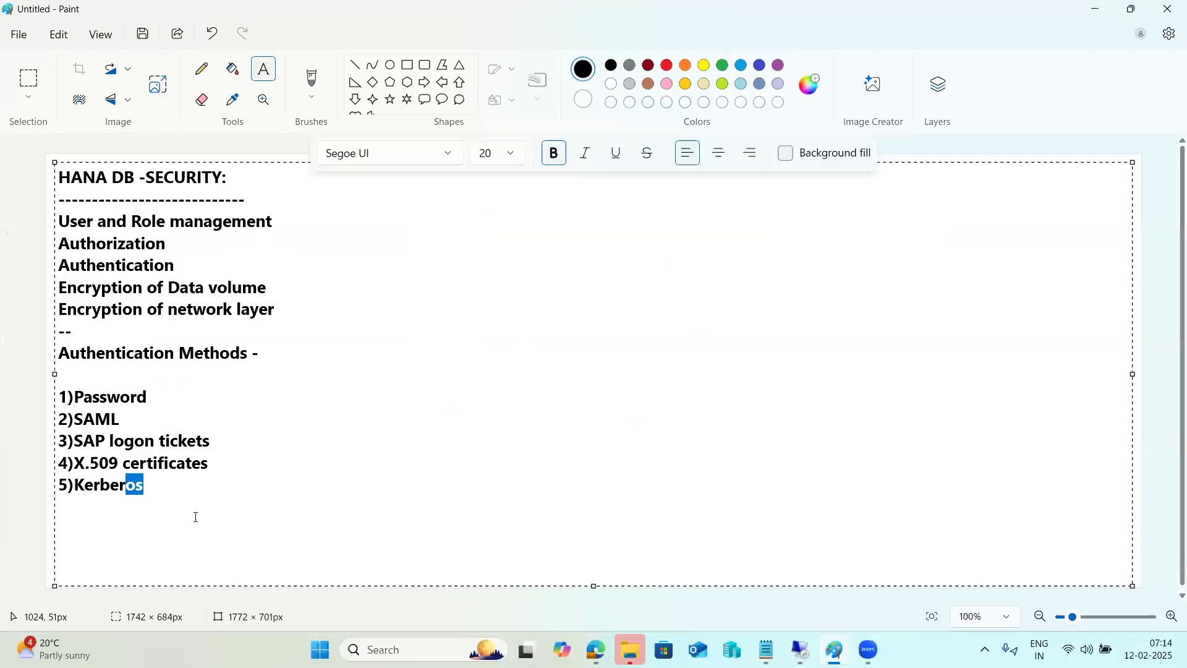
Step: Commit the notes text and draw a wide empty text box across the canvas's right side
click(196, 515)
click(24, 315)
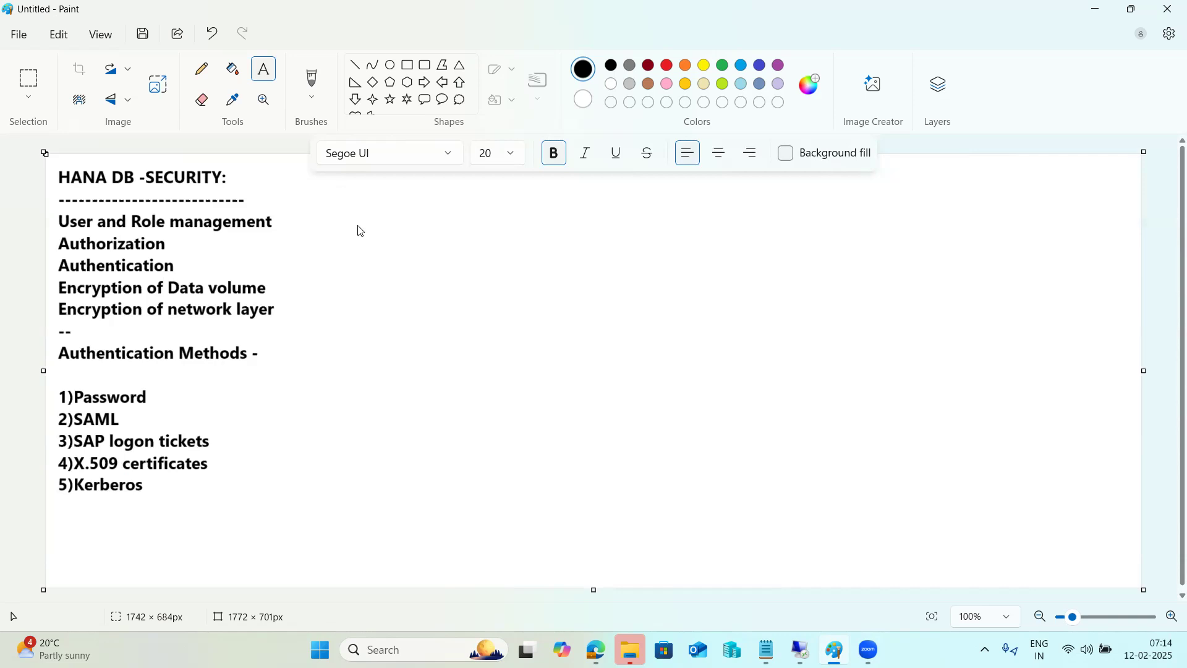
drag(332, 189, 445, 302)
drag(575, 386, 1127, 576)
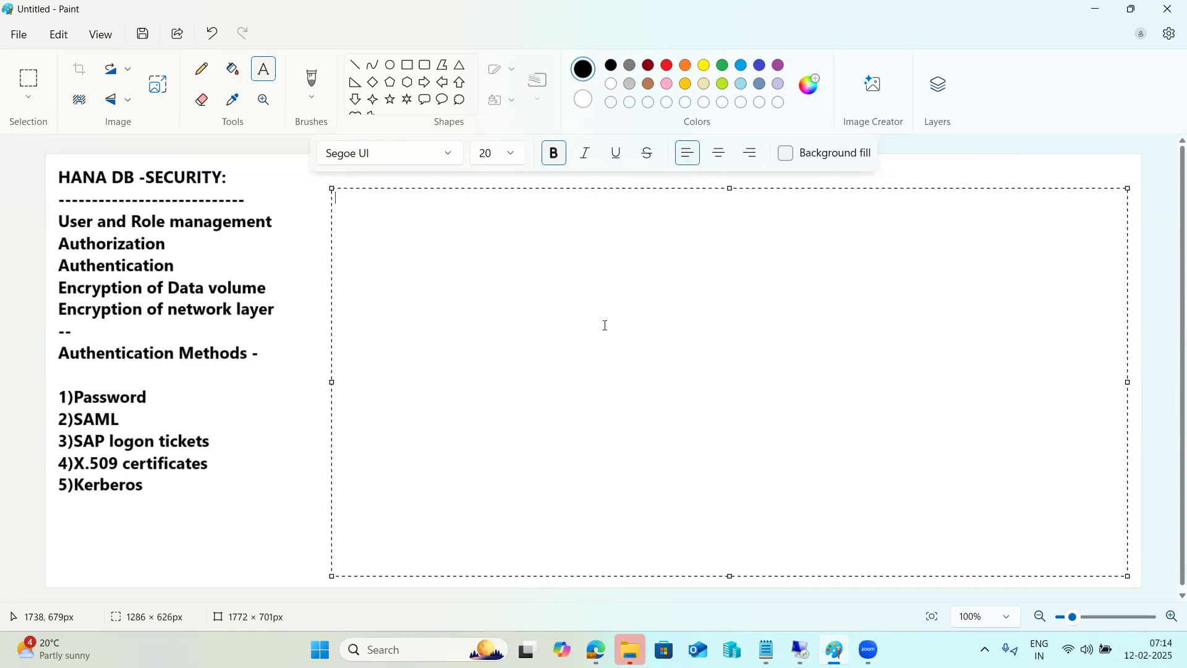
Step: Type 'Authorization ---------------' in the new text box and return to HANA Studio
text(Authorization )
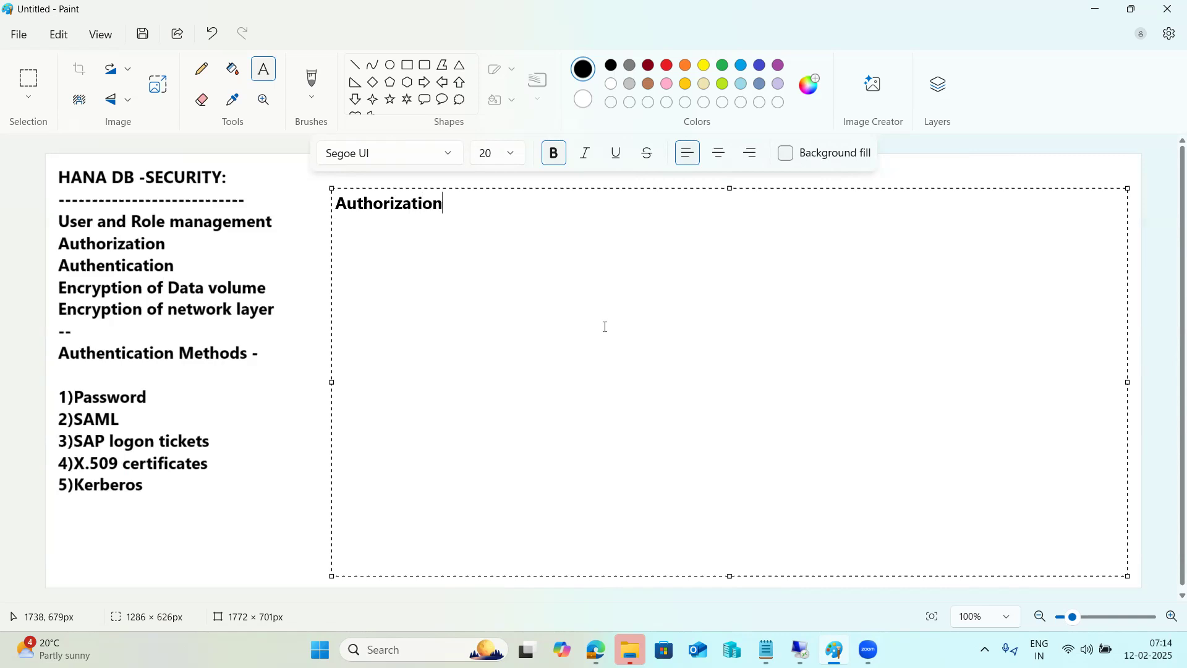
text(---------------)
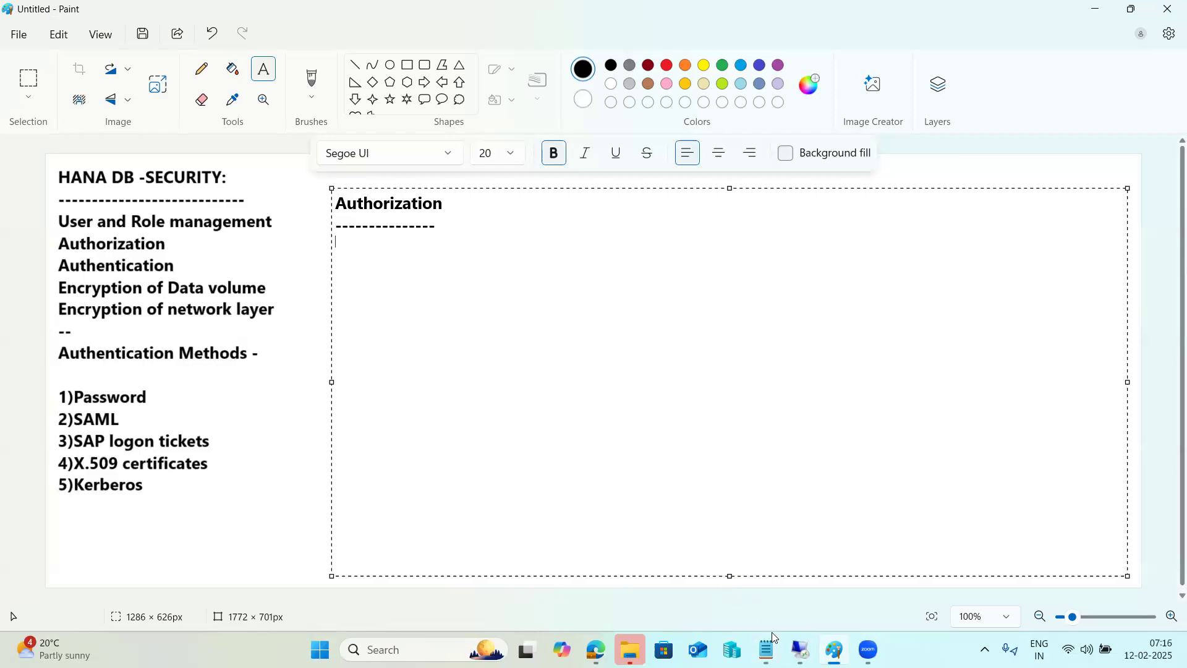
click(801, 649)
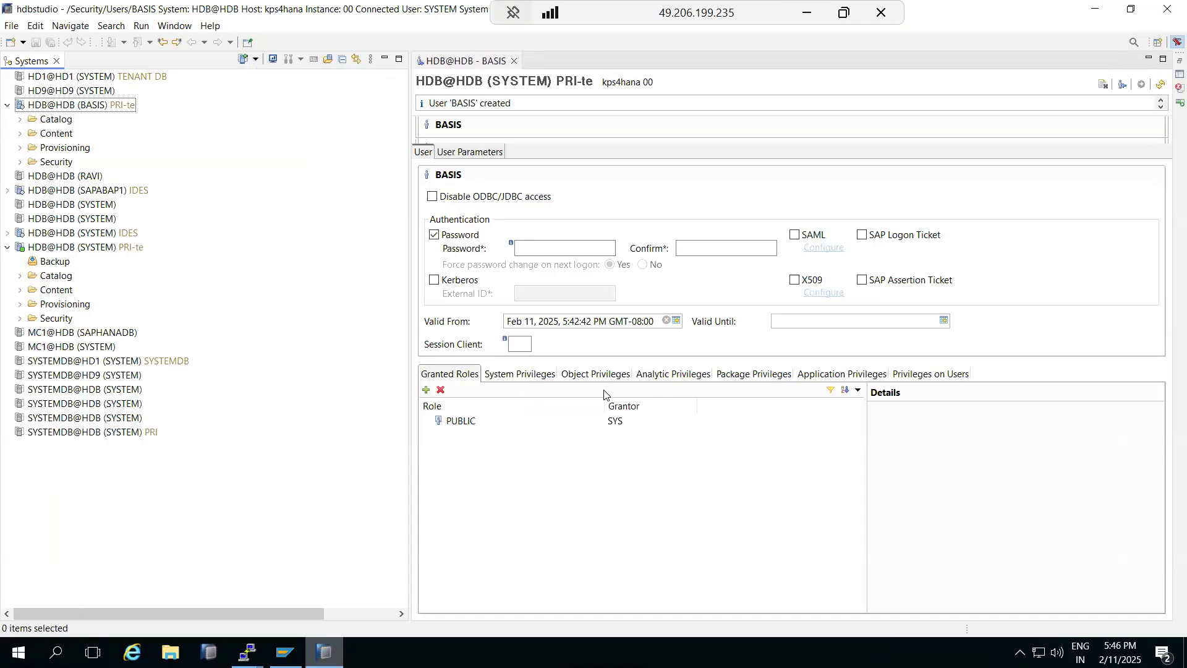
Step: Review BASIS's System, Object, Analytic and Package Privileges tabs, then minimise the remote session
click(527, 376)
click(592, 377)
click(659, 377)
click(746, 374)
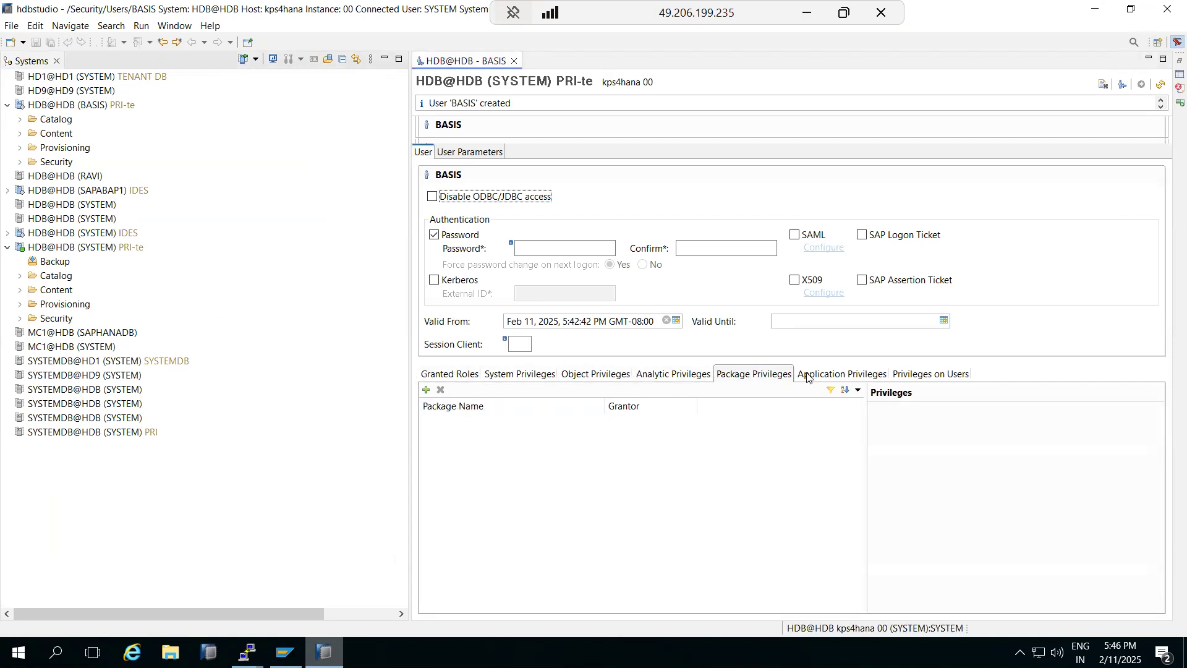
click(490, 379)
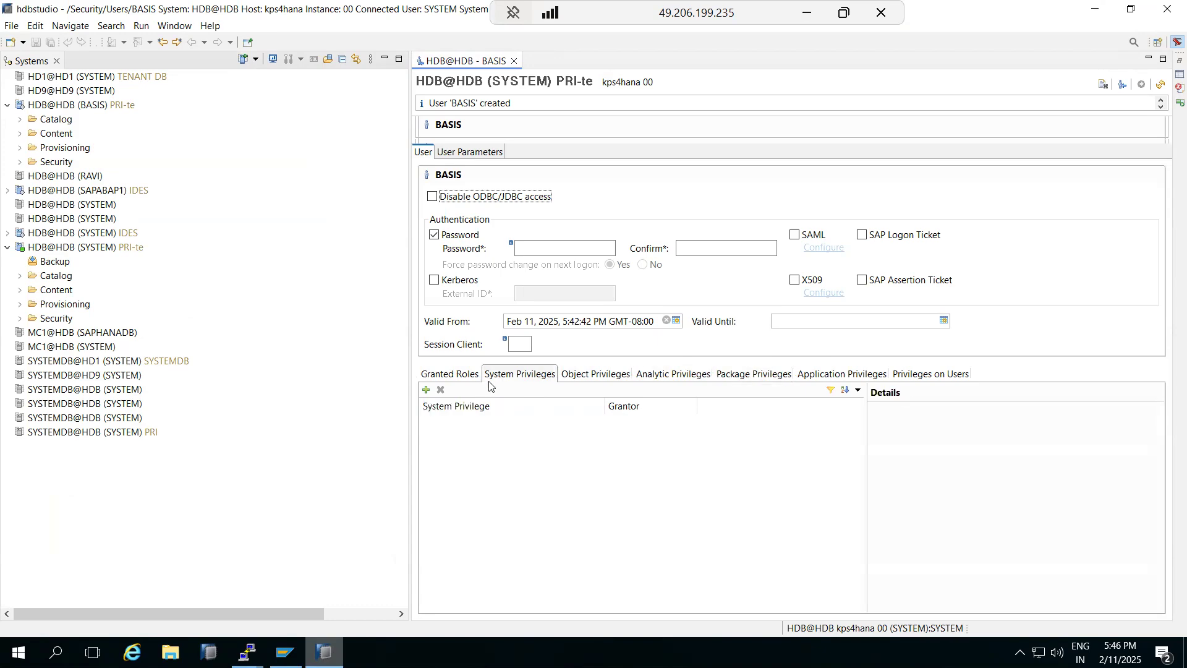
click(808, 13)
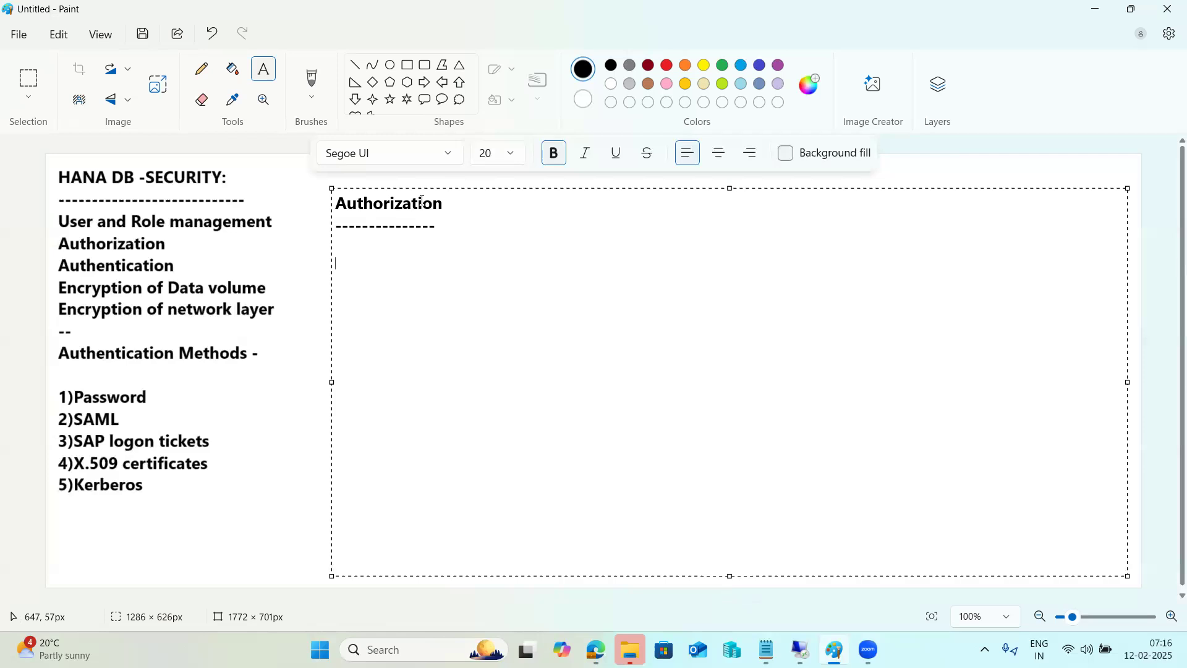
Step: Note 'Privileges types -' with six items, 1)System to 6)Privileges on user, in Paint
text(Privileges types )
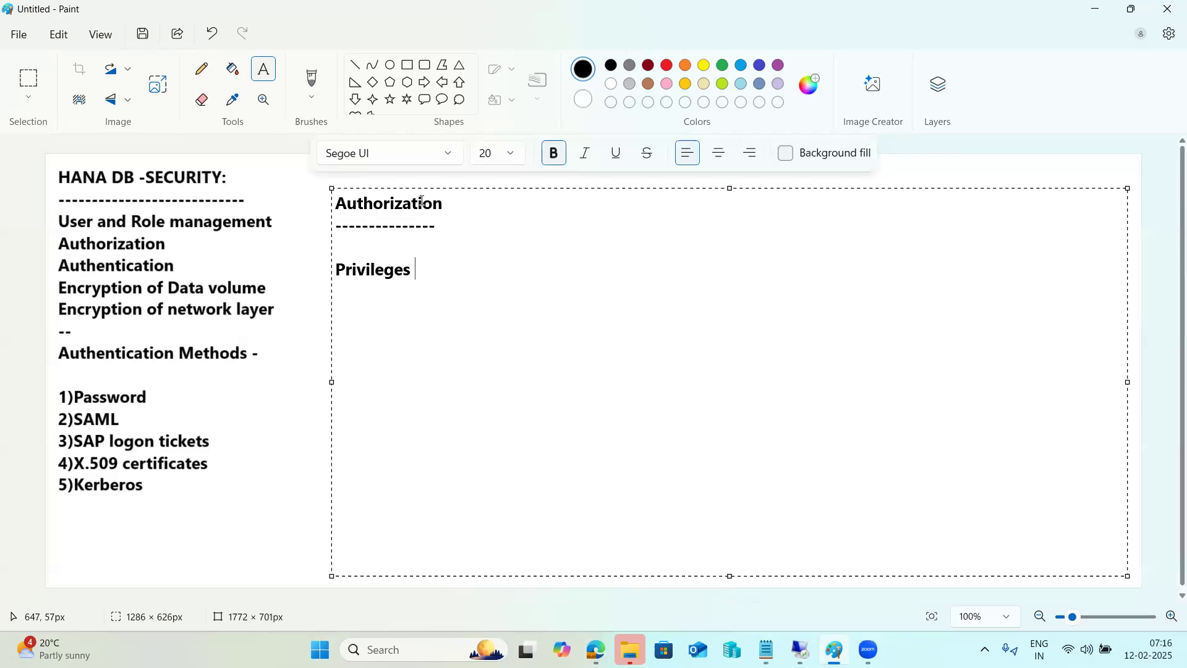
text(-)
text(1))
text(System )
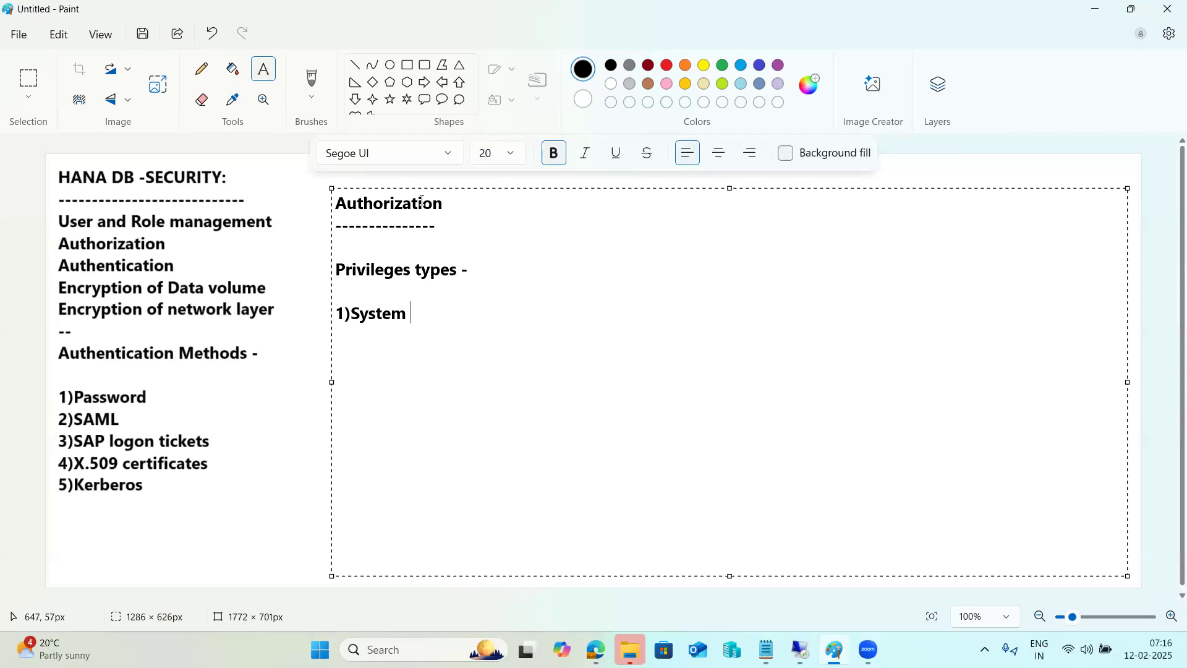
text(2)Object)
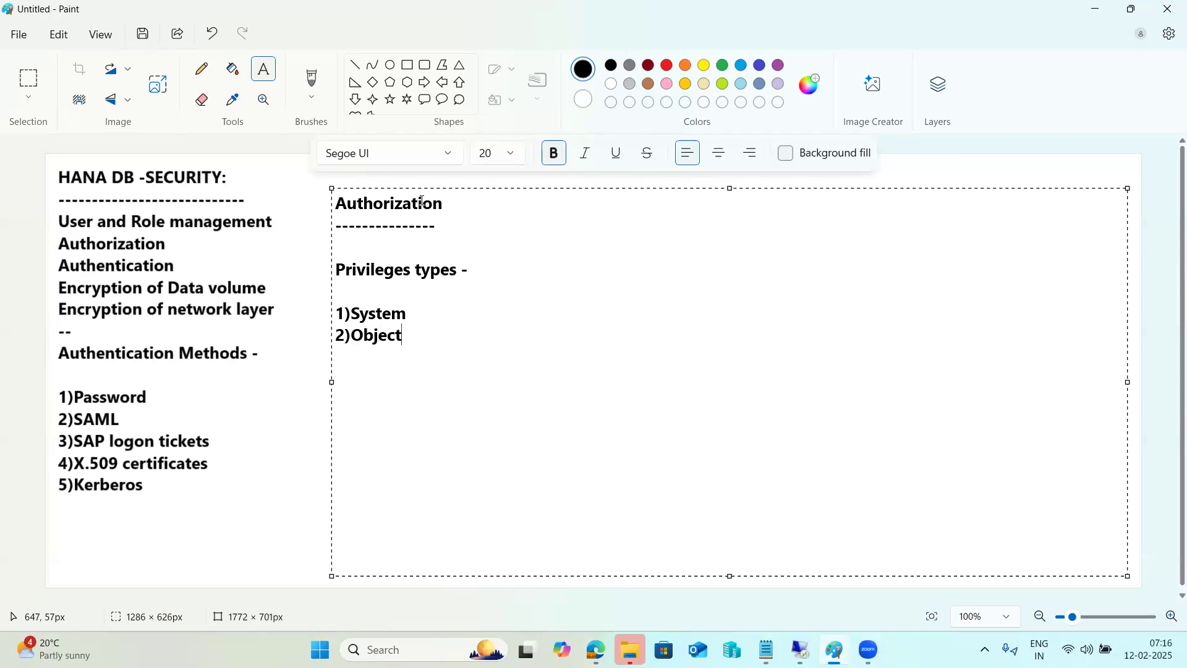
text(3))
text(Anal)
text(y)
text(tical)
text(4)
text())
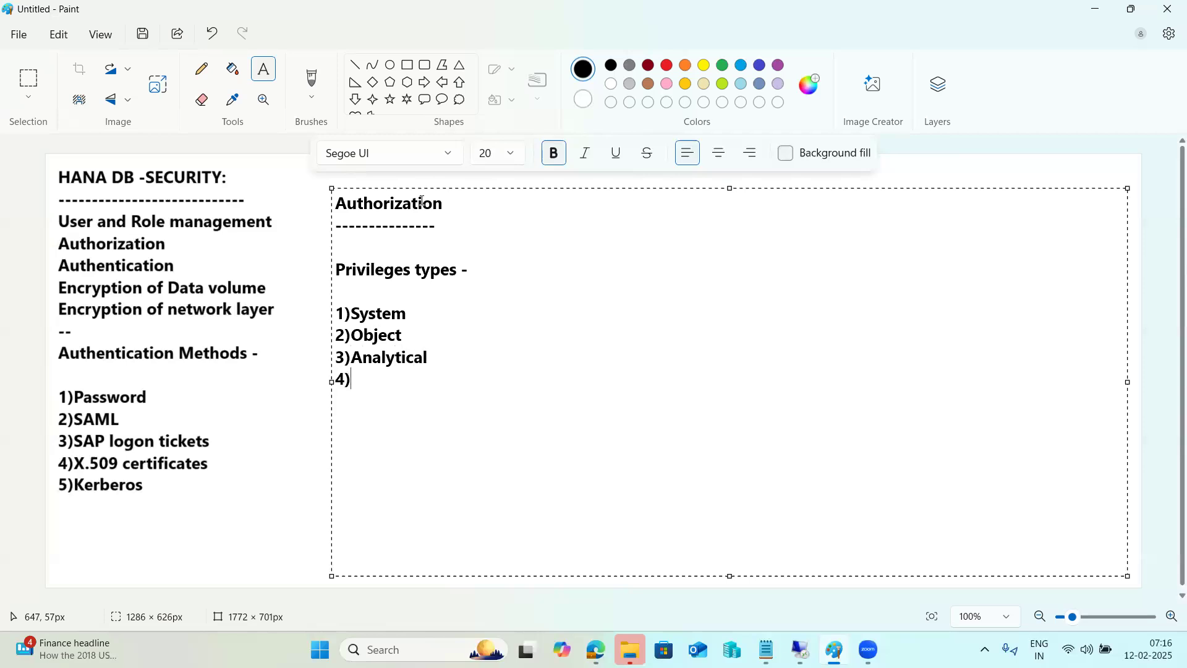
text(Package Pri)
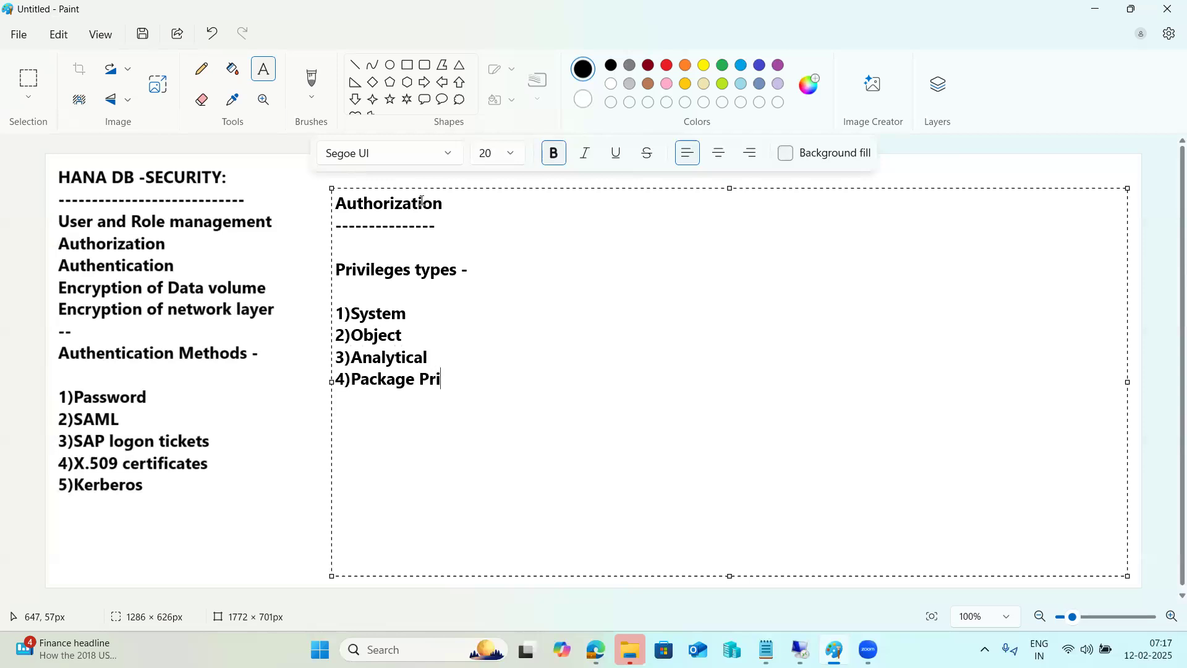
text(vileges)
text(5))
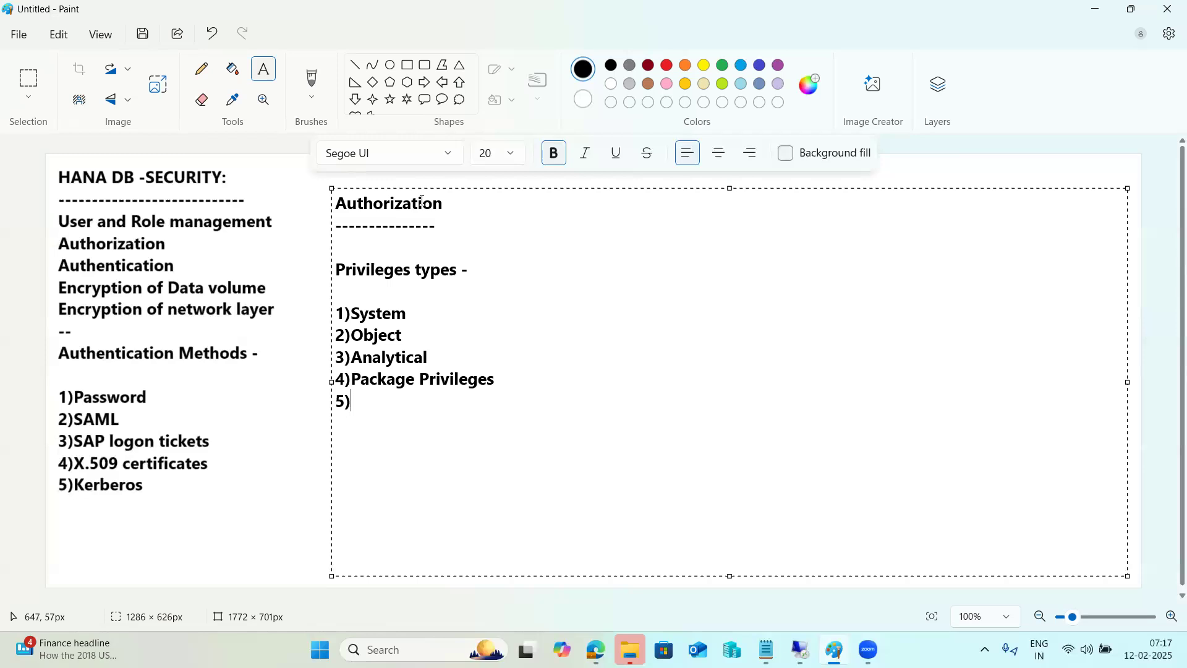
text(Application )
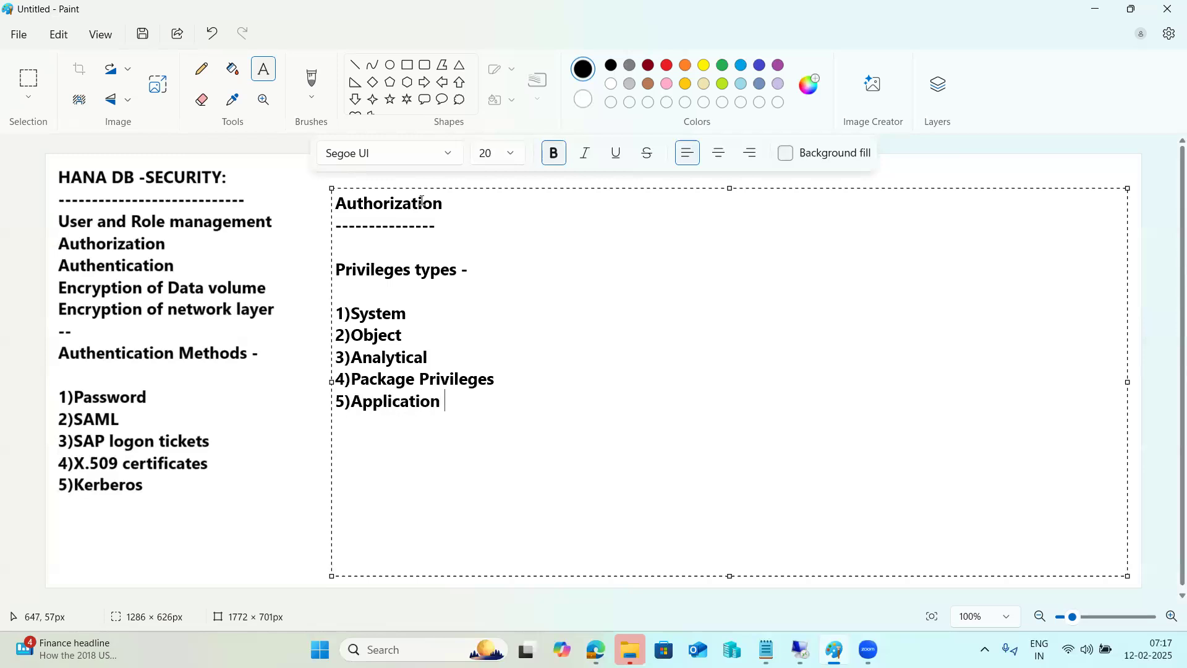
text(Pri..)
key(Return)
text(6)Privi)
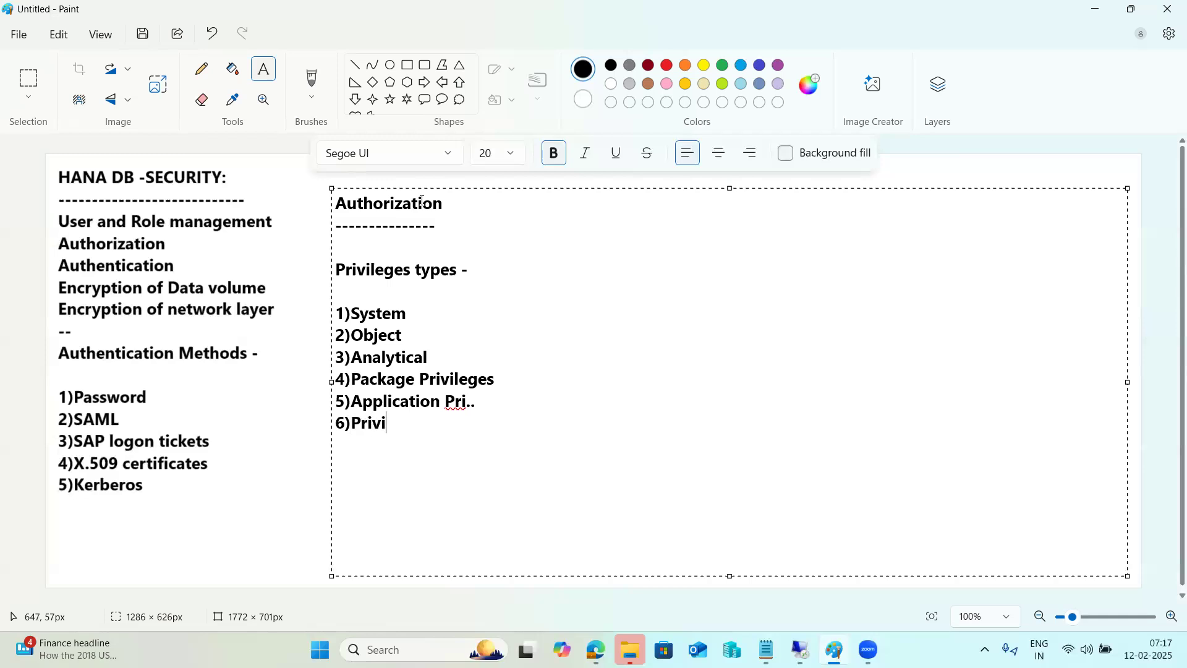
text(leges on user)
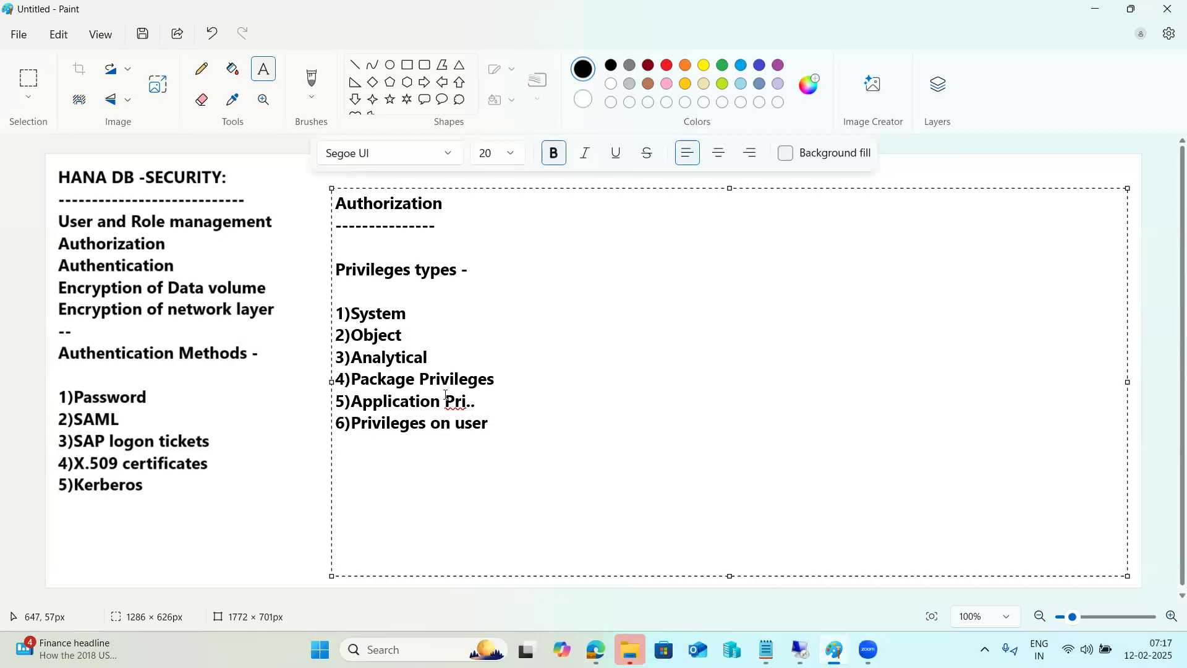
click(767, 649)
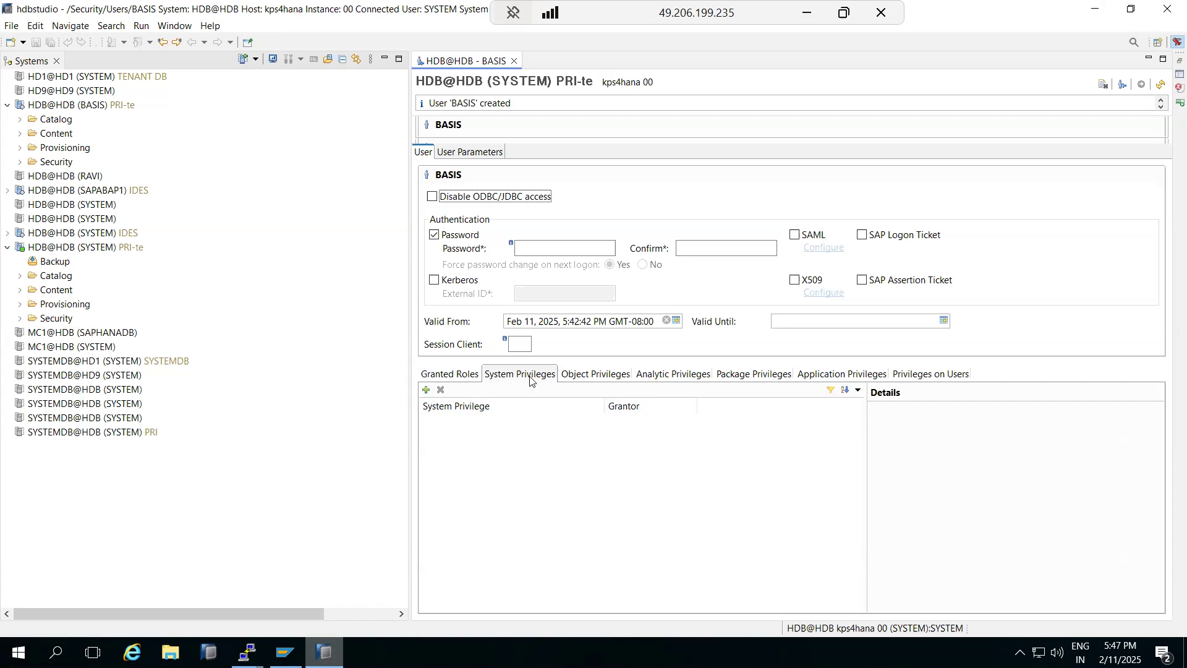
Step: Add MONITOR ADMIN from the Select System Privilege list to BASIS's system privileges
click(426, 390)
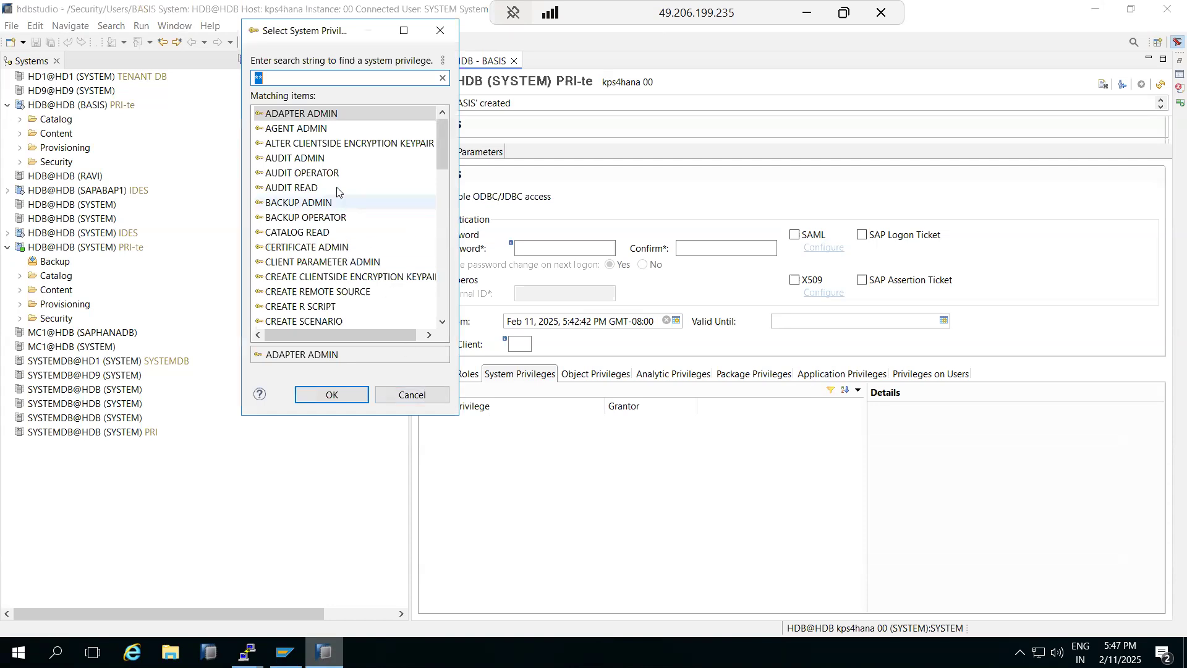
drag(326, 39, 606, 119)
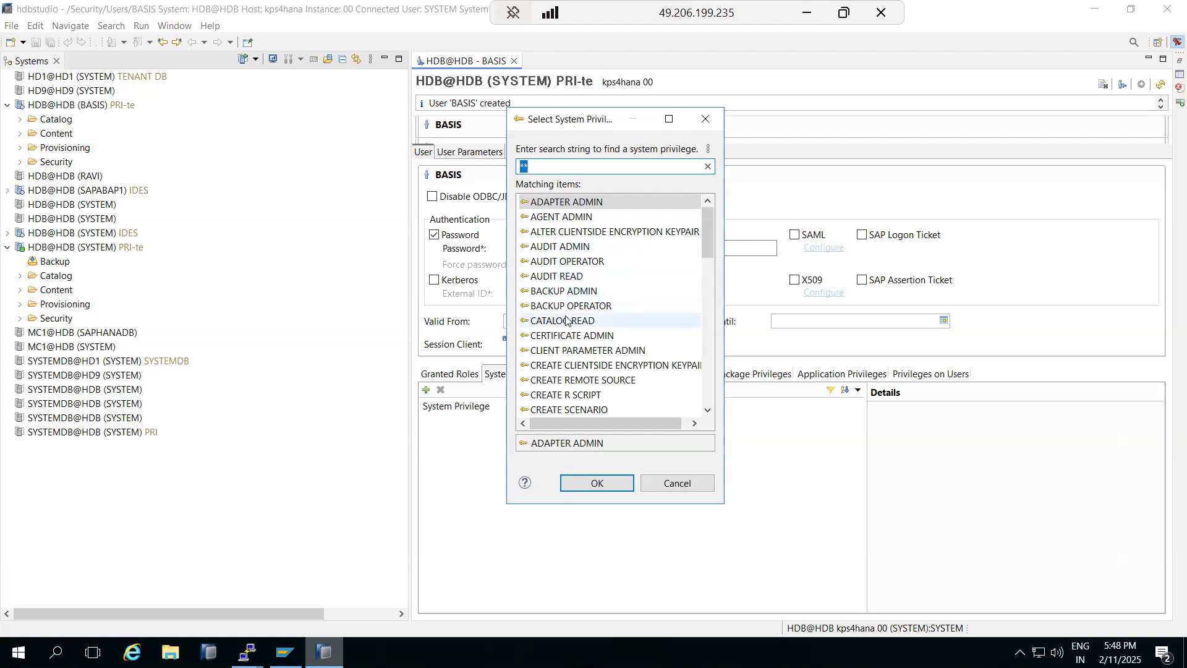
scroll(578, 349, down, 1)
scroll(578, 350, down, 10)
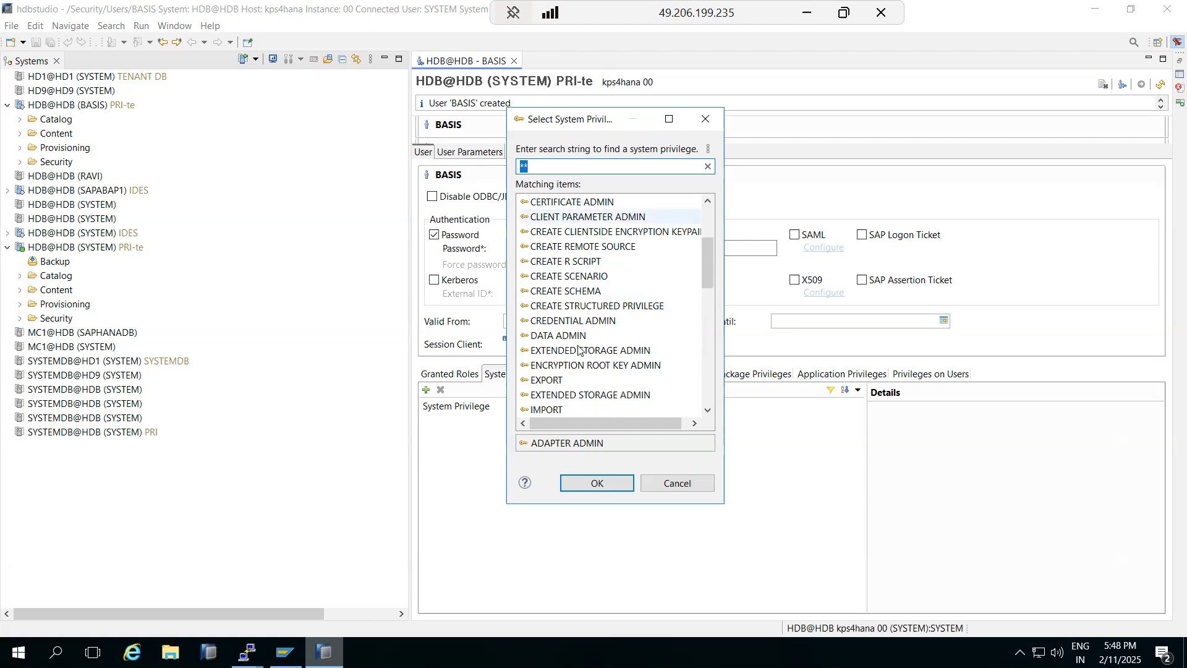
scroll(579, 349, down, 4)
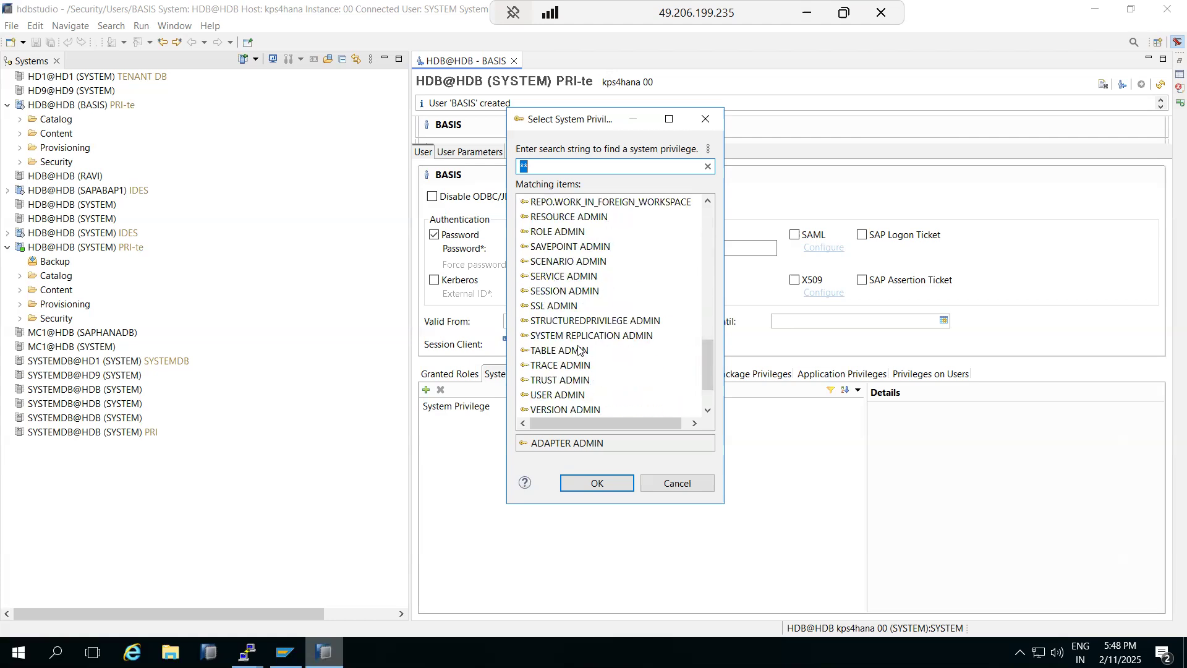
scroll(578, 350, down, 2)
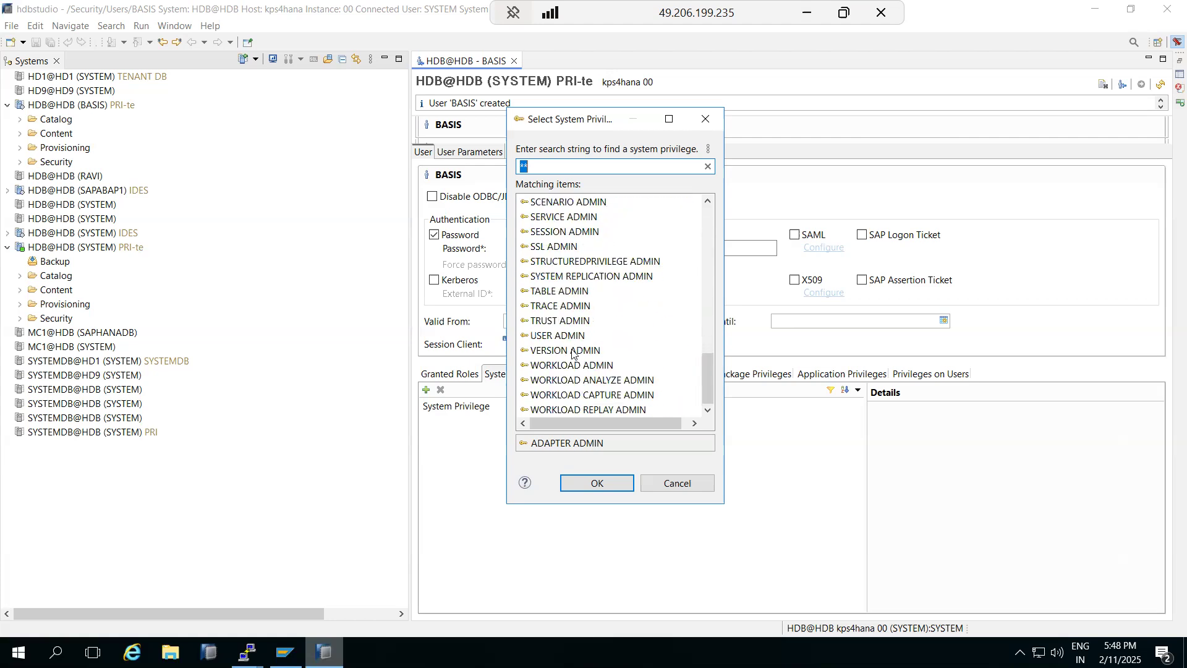
scroll(550, 307, up, 2)
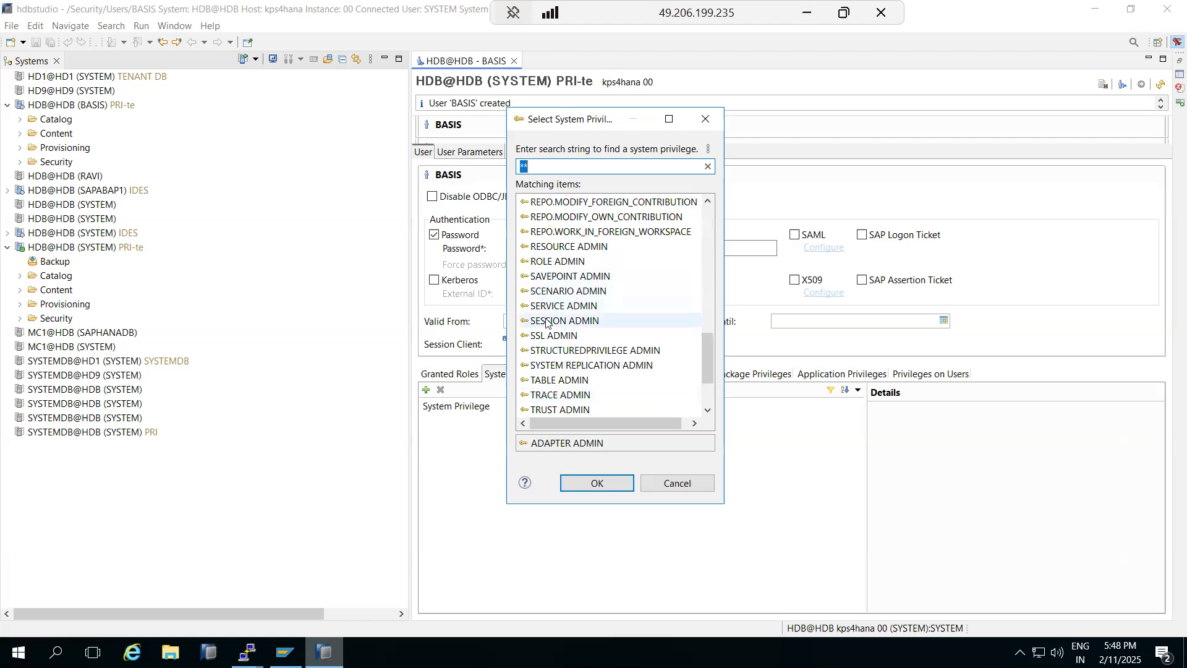
scroll(546, 322, up, 4)
scroll(546, 322, up, 1)
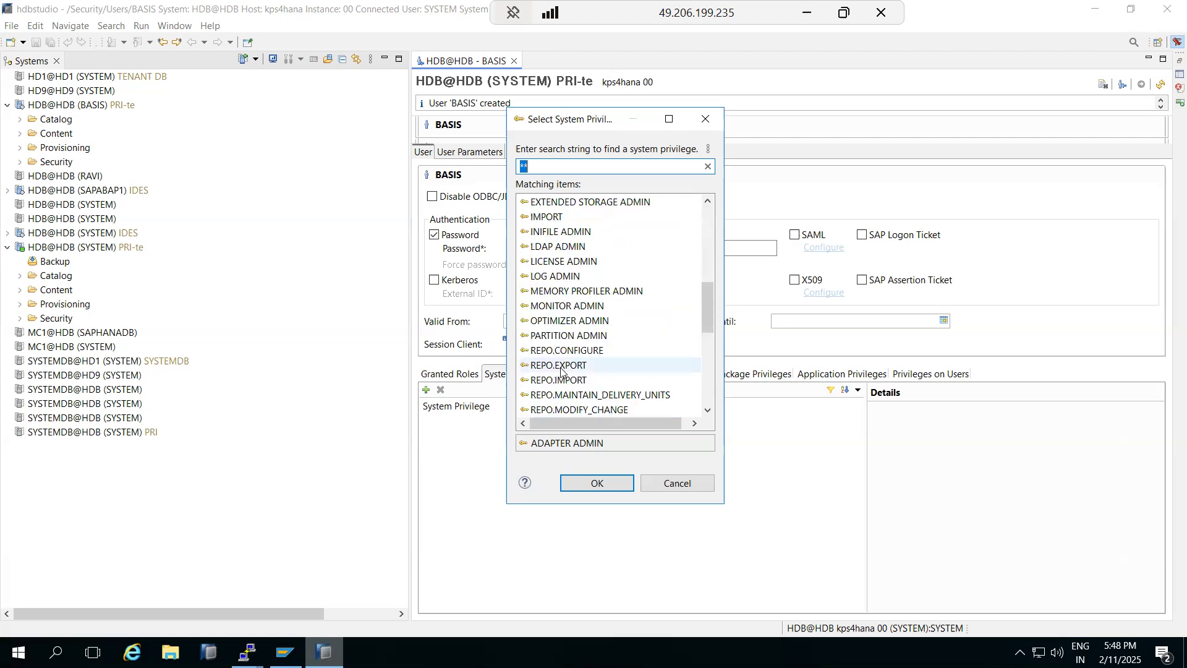
double_click(553, 307)
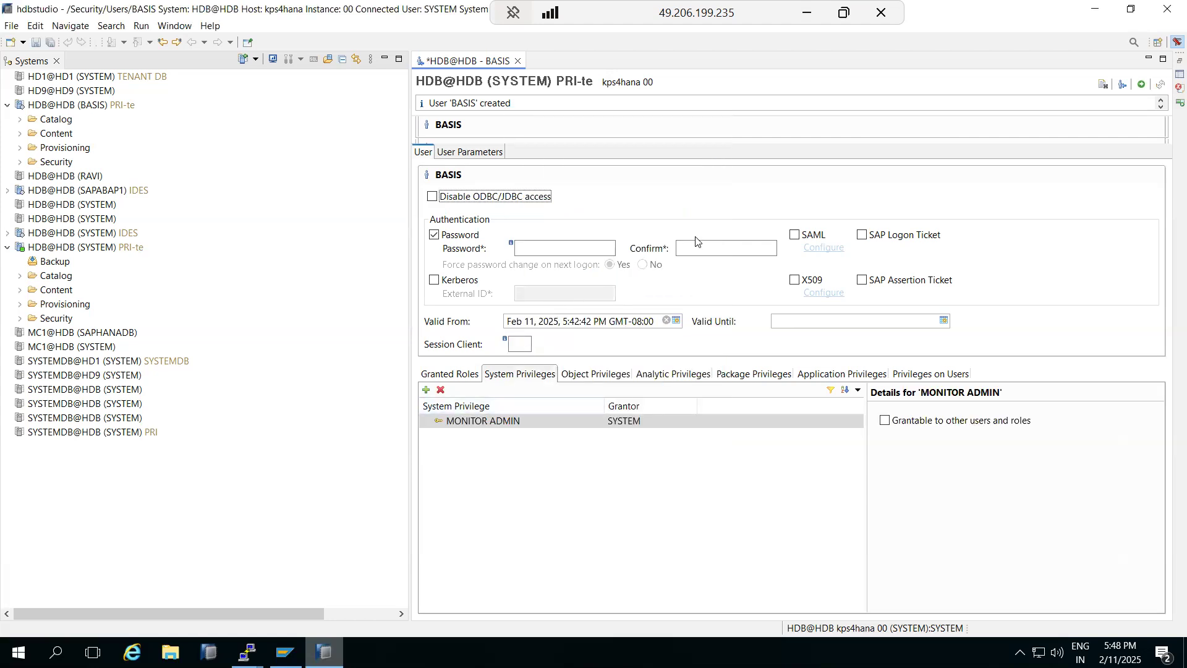
Step: Deploy BASIS's MONITOR ADMIN grant and dismiss the insufficient-privilege error on its connection
click(1142, 84)
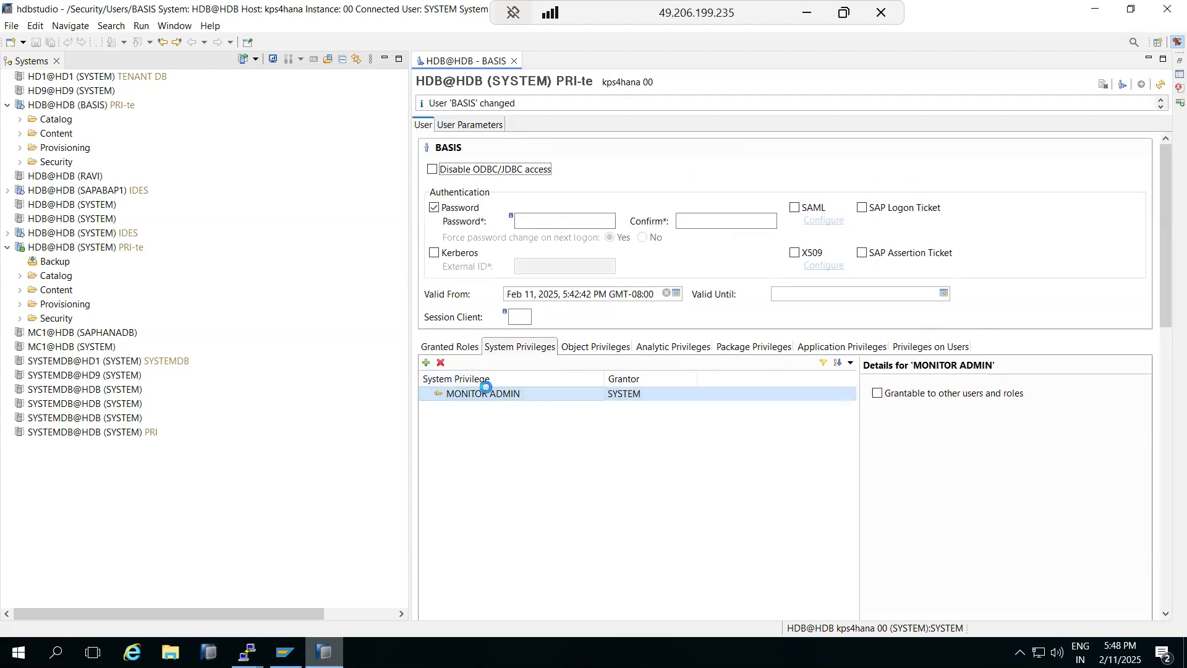
double_click(56, 101)
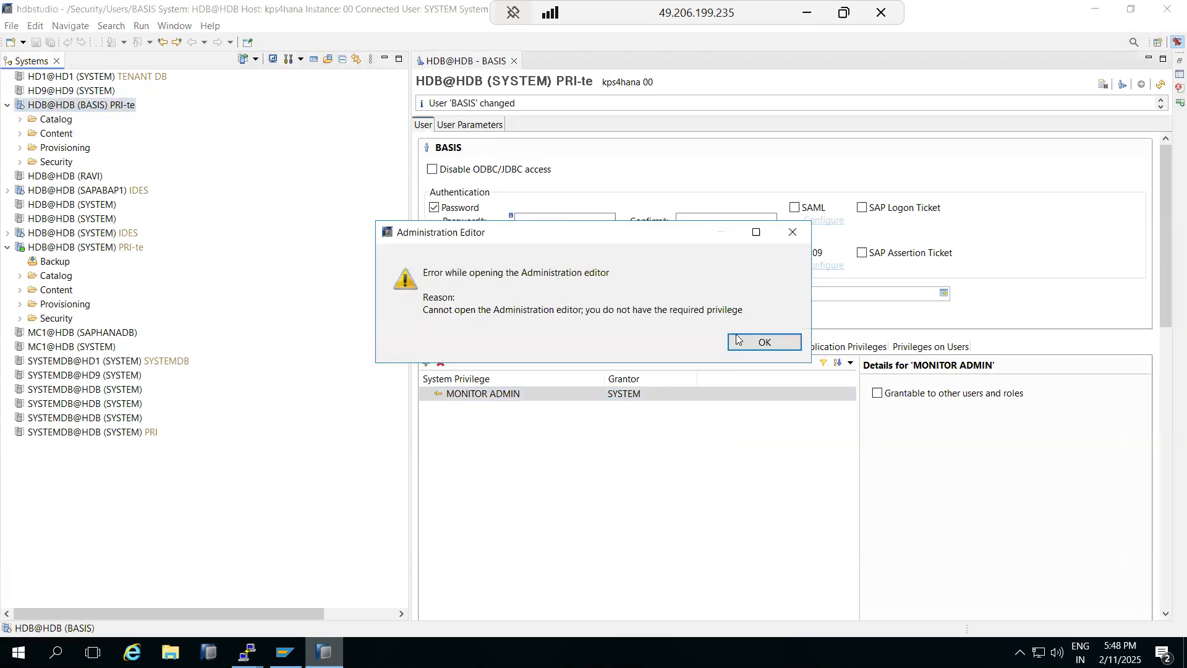
click(739, 340)
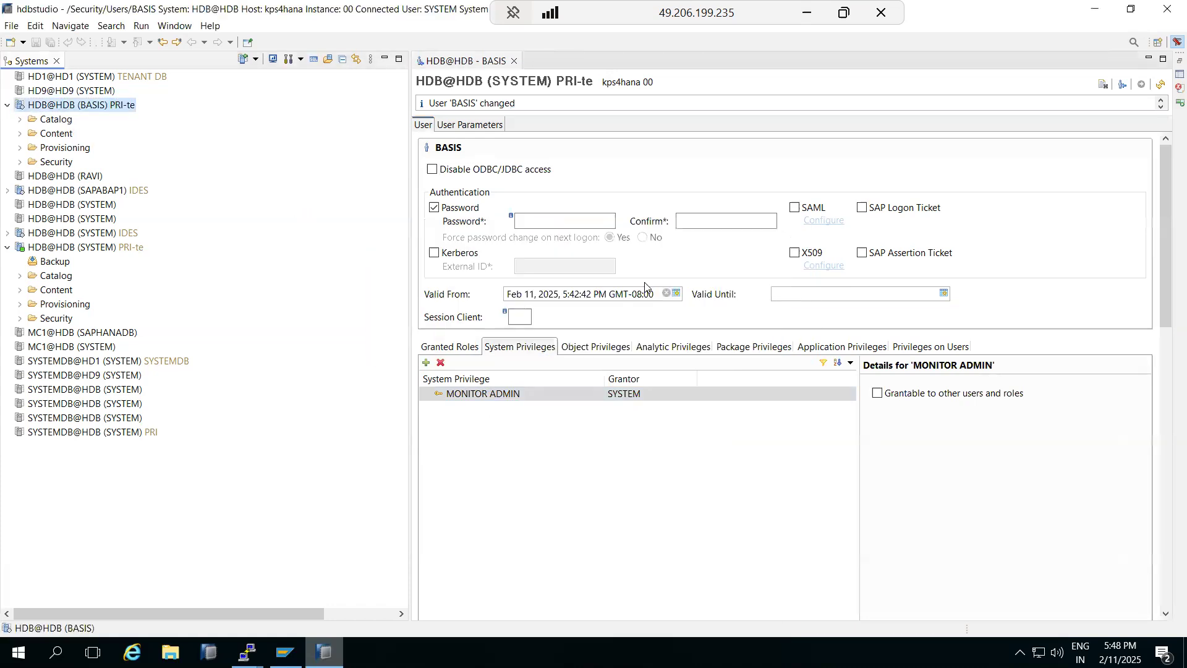
right_click(54, 106)
mouse_move(232, 116)
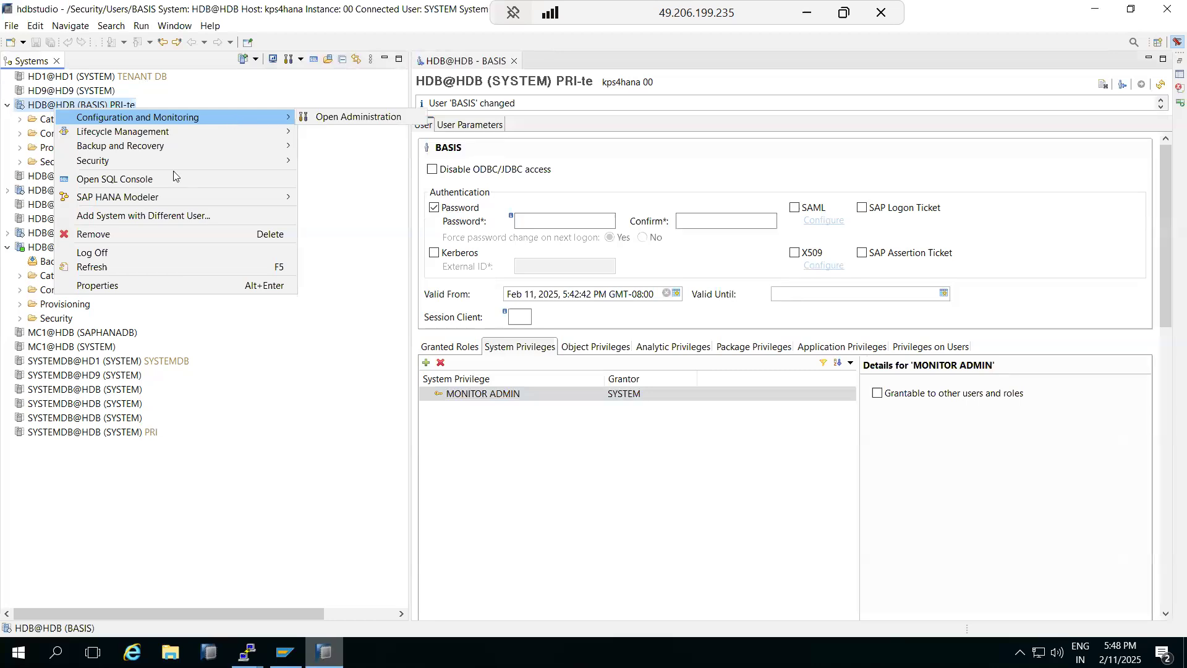
click(62, 502)
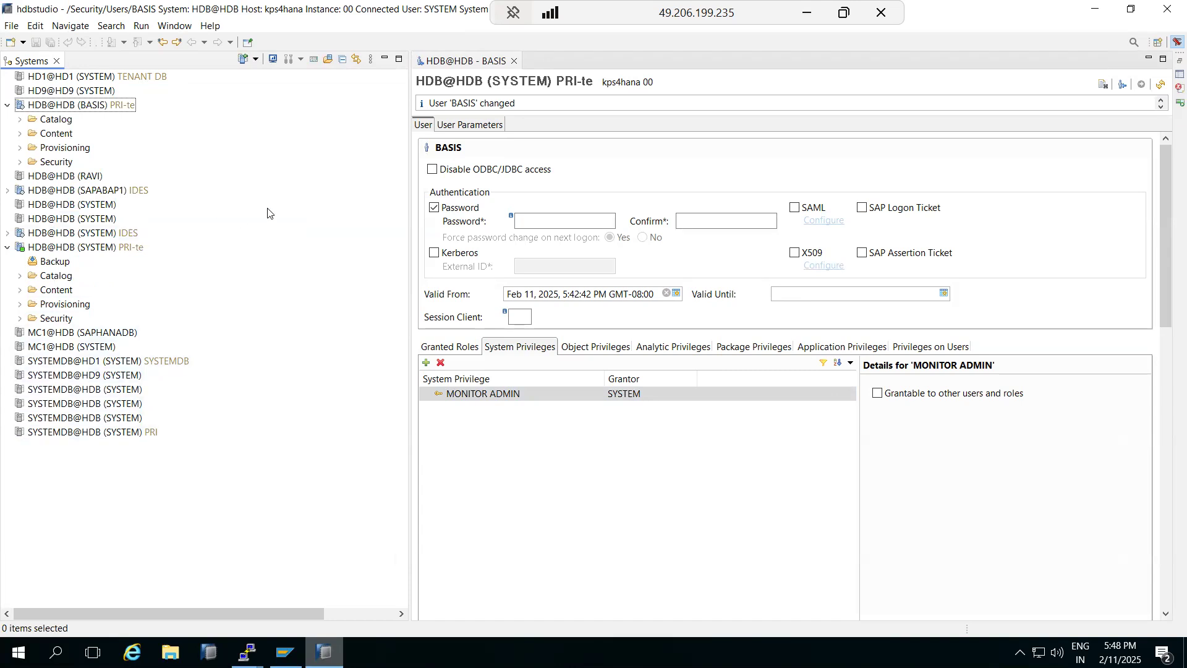
Step: Add CATALOG READ to BASIS's system privileges and deploy the change
click(426, 363)
double_click(556, 322)
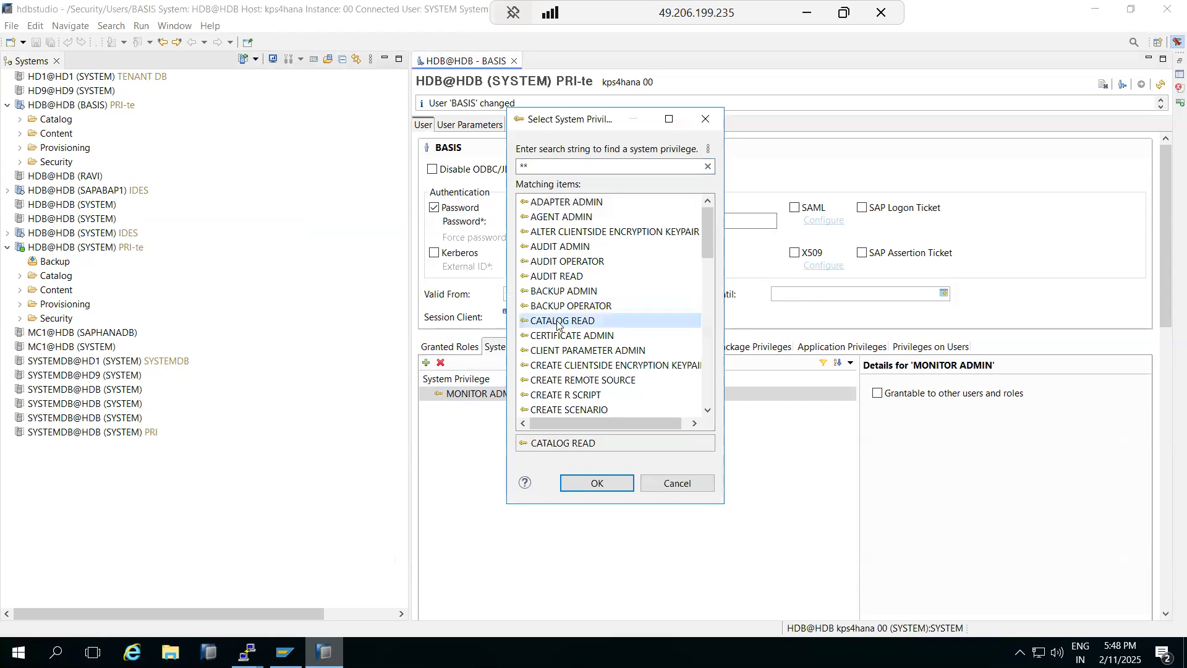
click(1137, 83)
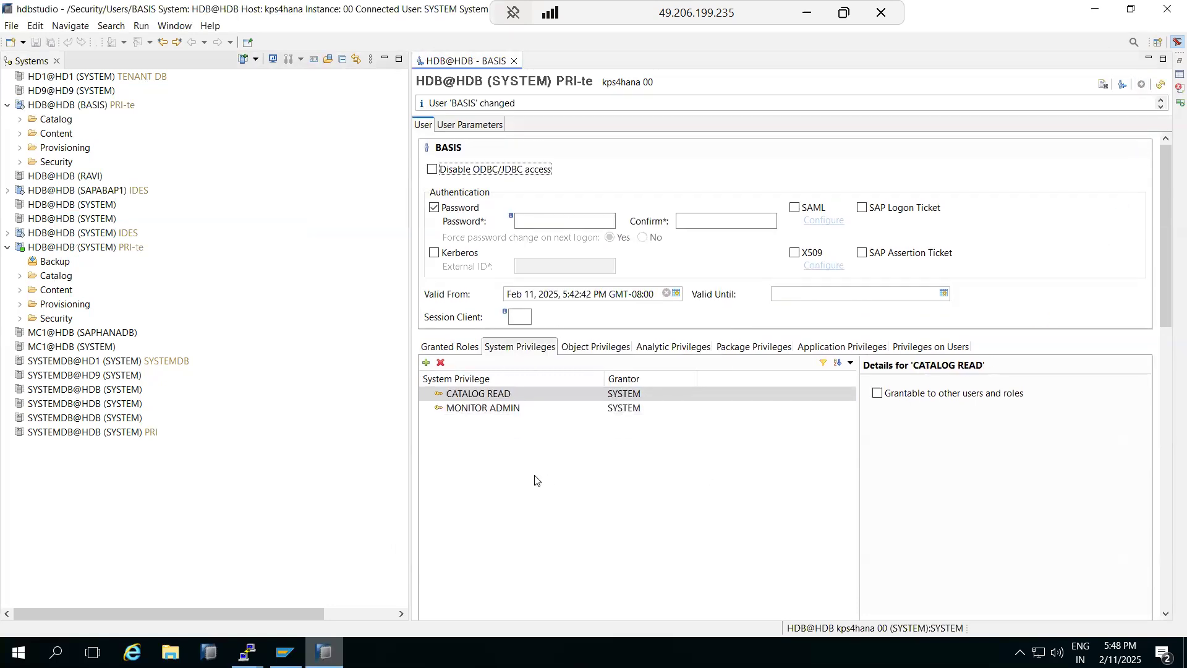
click(73, 105)
Step: Open the BASIS connection's administration console, read its insufficient-privilege error, then return to the user editor
double_click(73, 105)
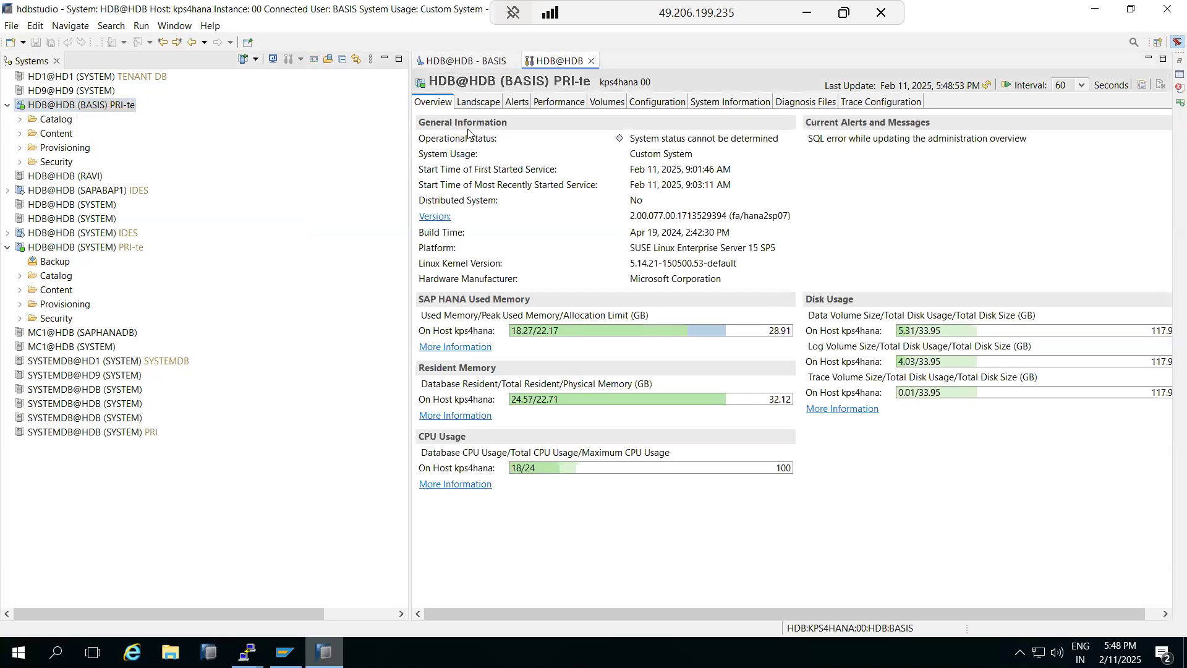
click(479, 102)
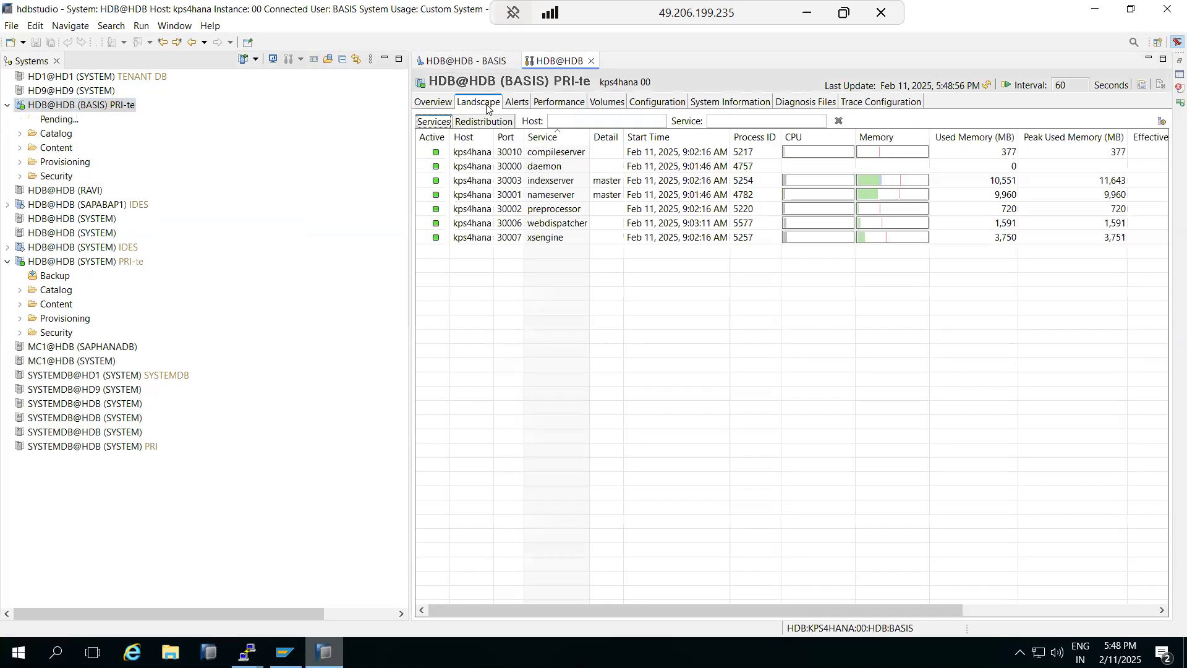
click(523, 104)
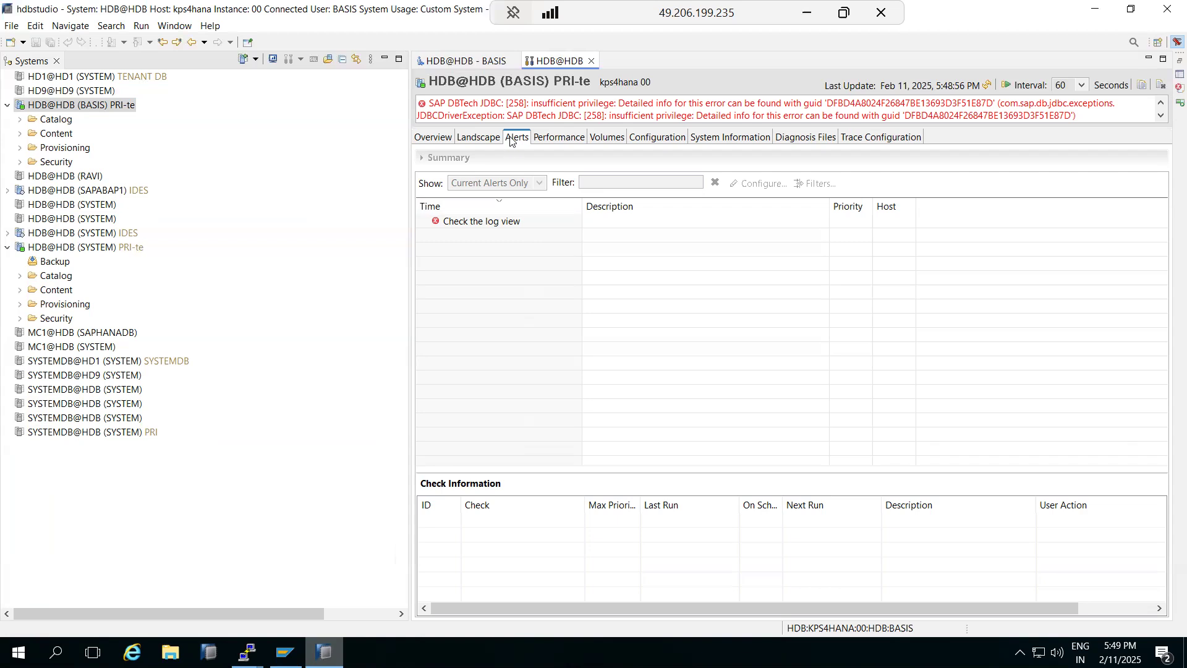
drag(603, 117, 969, 116)
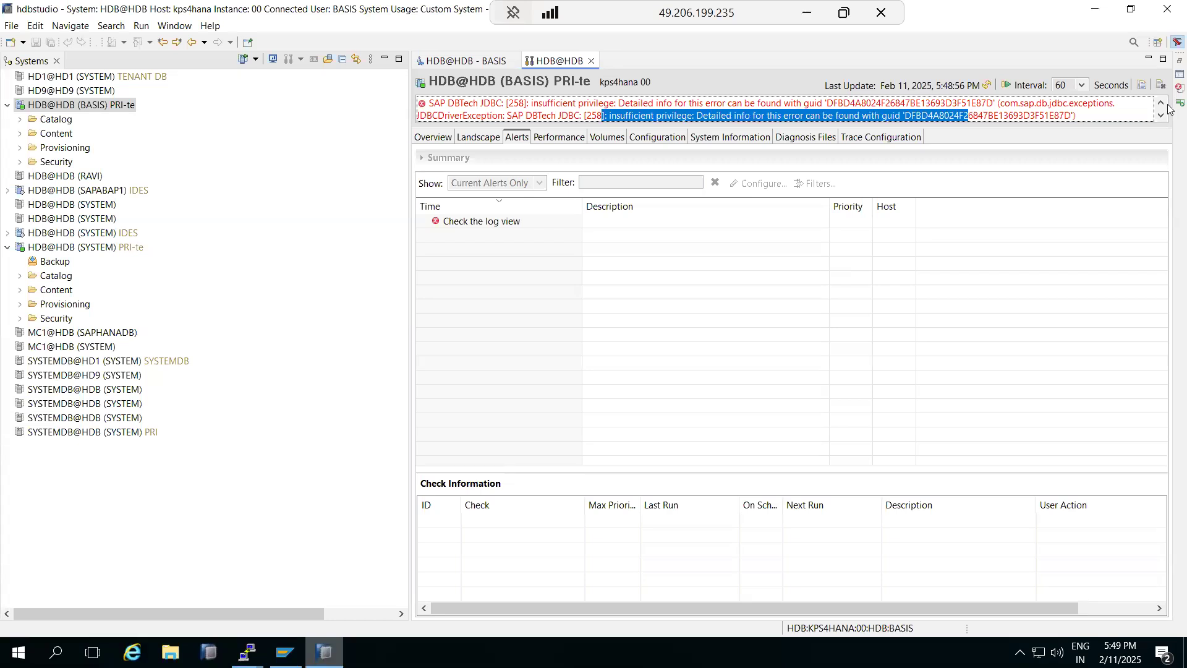
click(1161, 116)
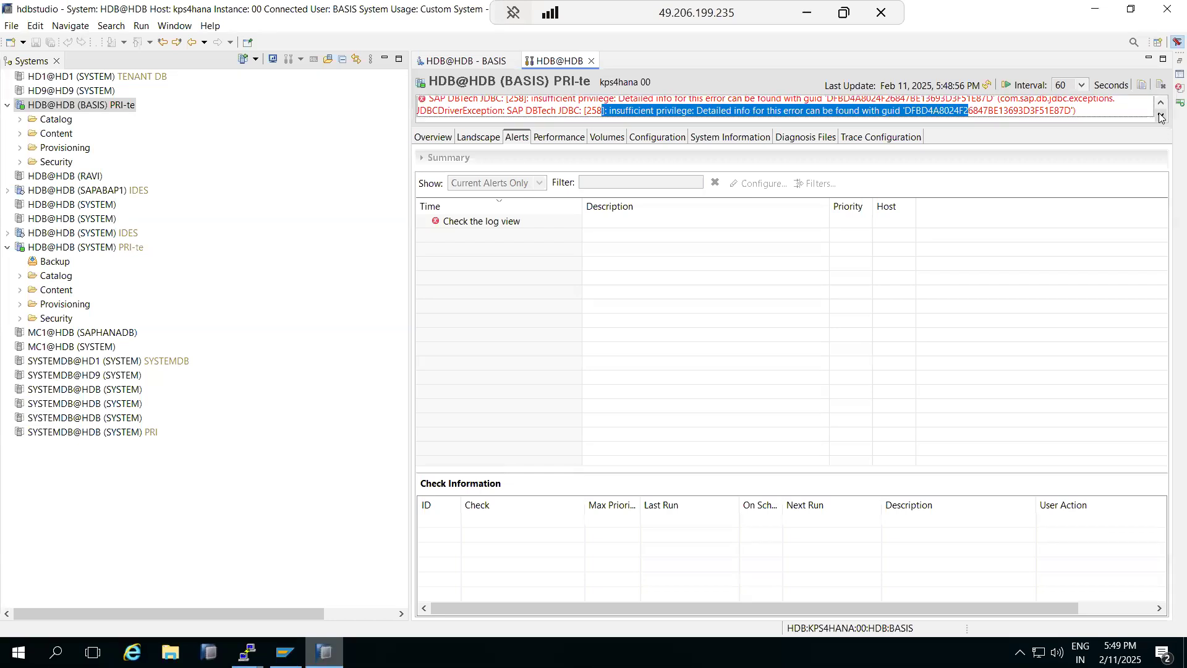
click(1160, 104)
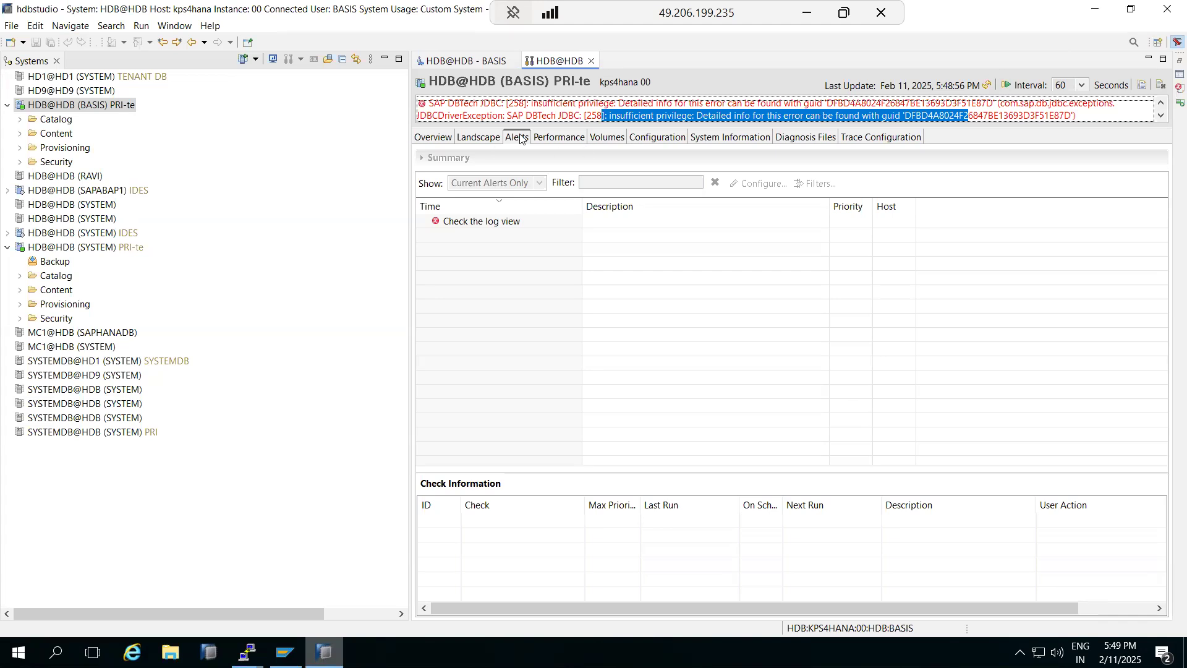
click(480, 61)
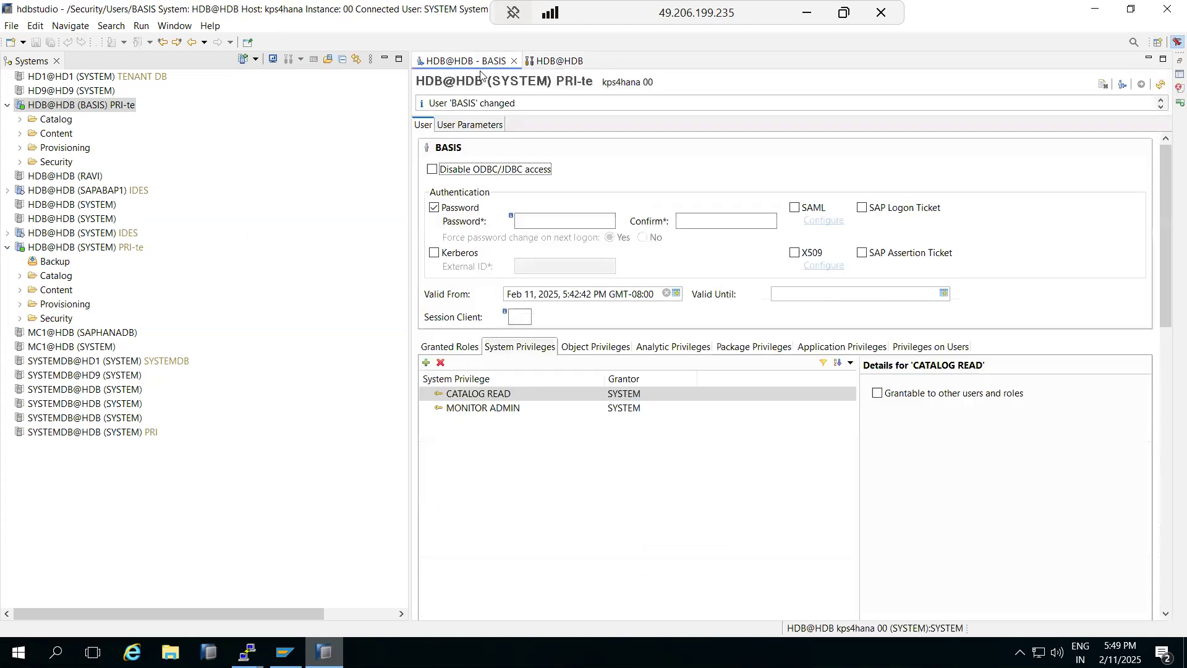
Step: Browse BASIS's Granted Roles and System Privileges, closing the privilege picker without adding anything
click(426, 354)
click(426, 362)
click(602, 324)
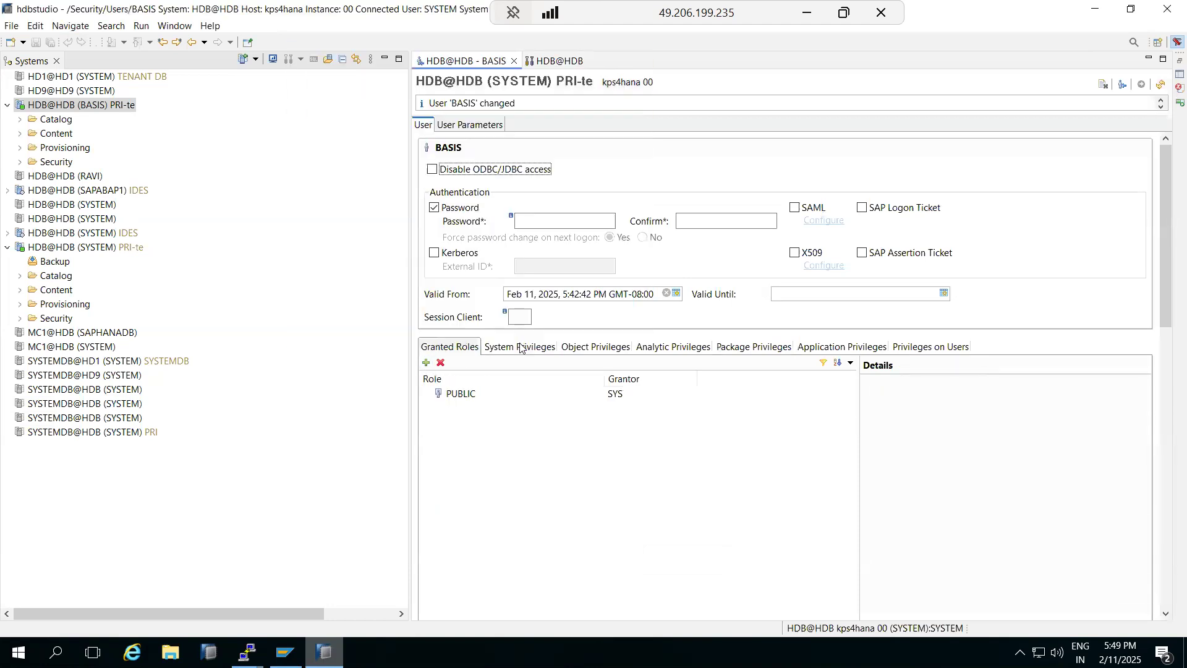
click(519, 347)
click(426, 362)
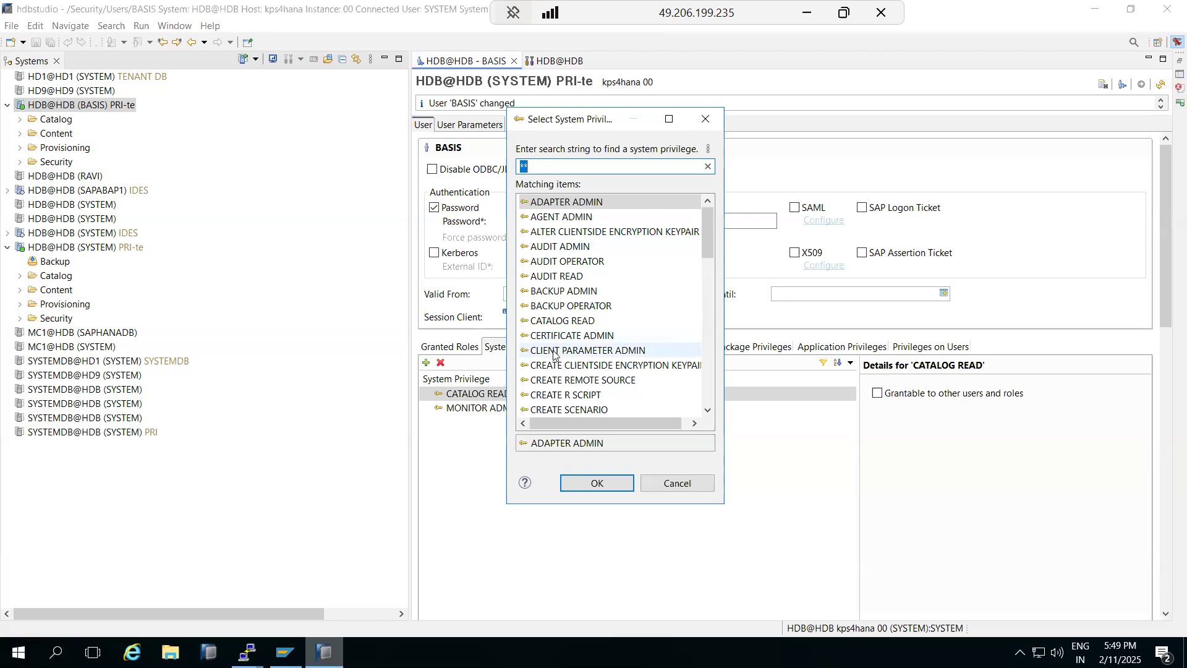
scroll(554, 353, down, 15)
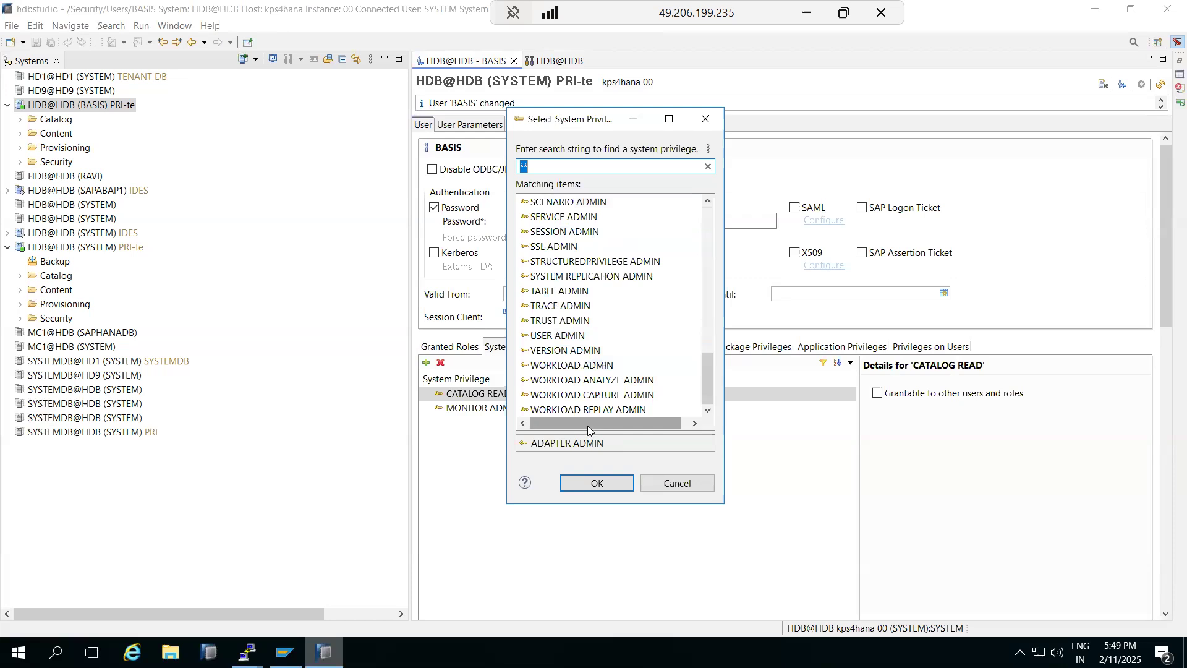
click(673, 485)
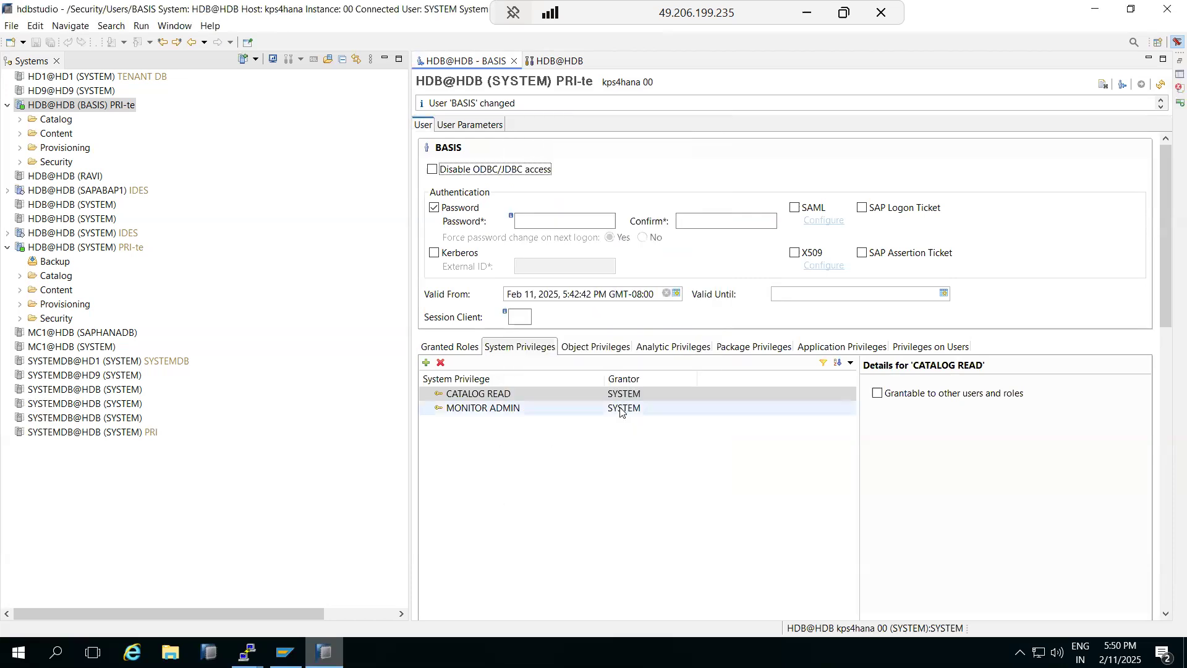
Step: Revoke CATALOG READ from BASIS, deploy, and close the HDB@HDB alerts view
click(494, 394)
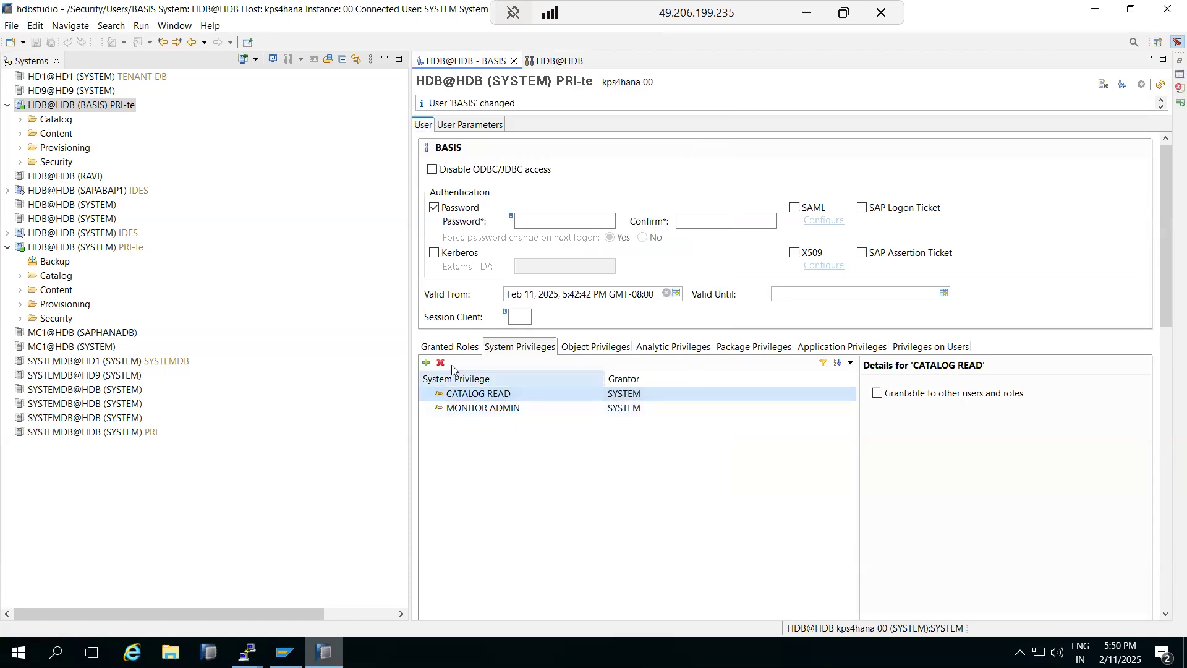
click(441, 362)
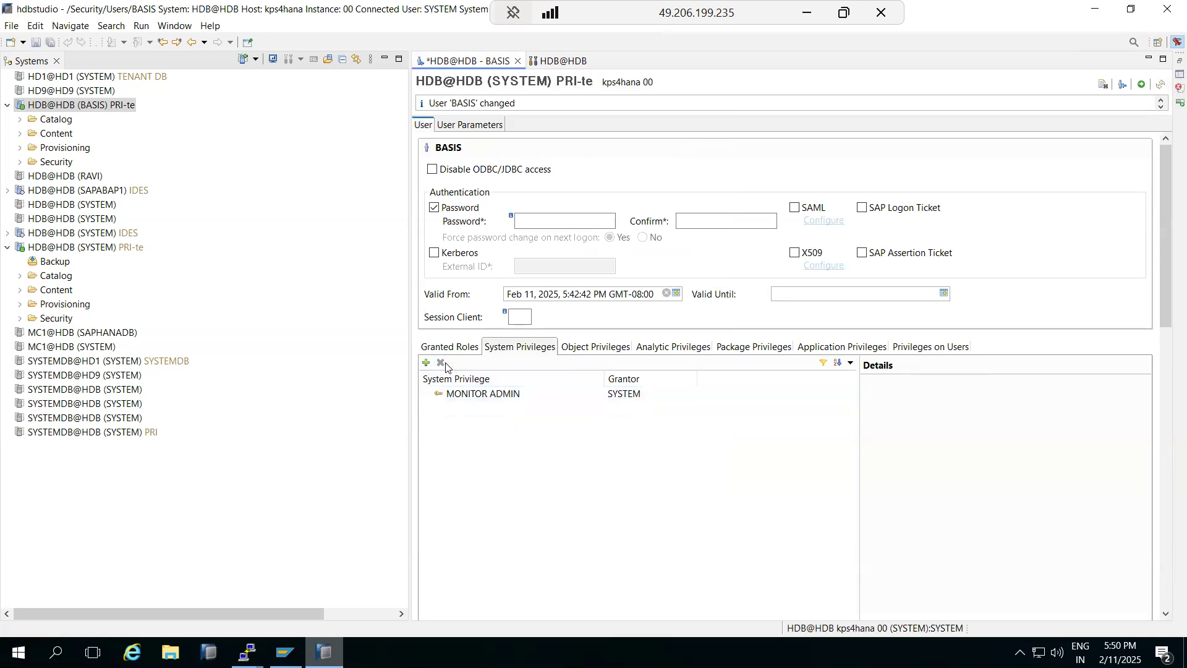
click(1143, 84)
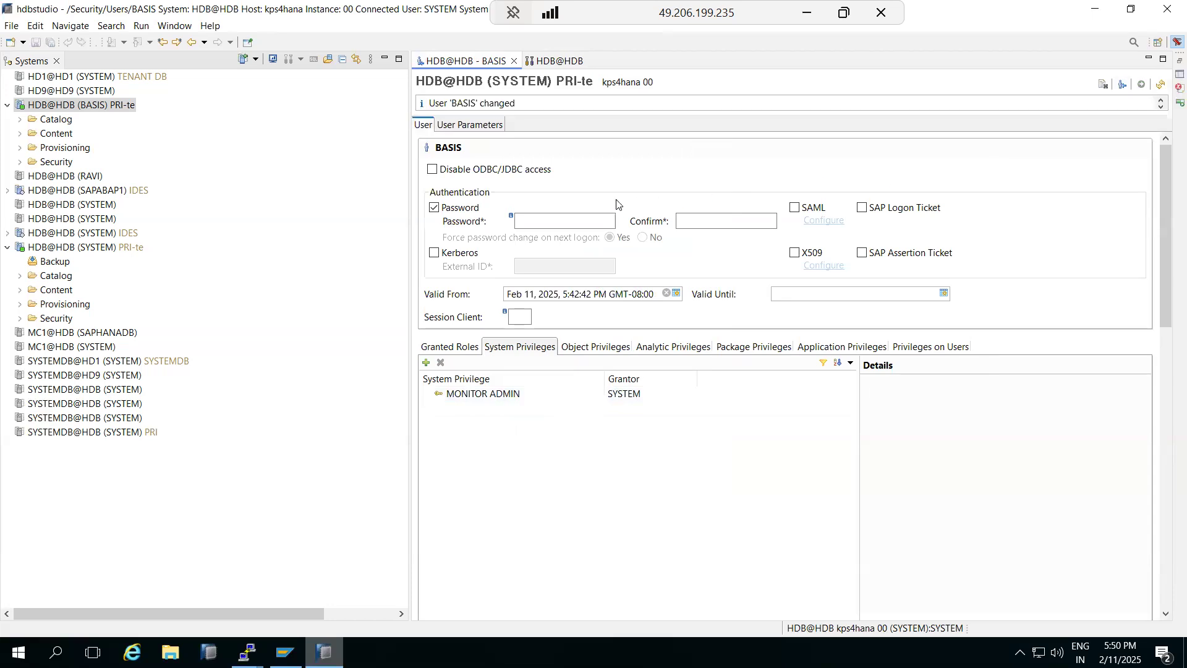
double_click(52, 106)
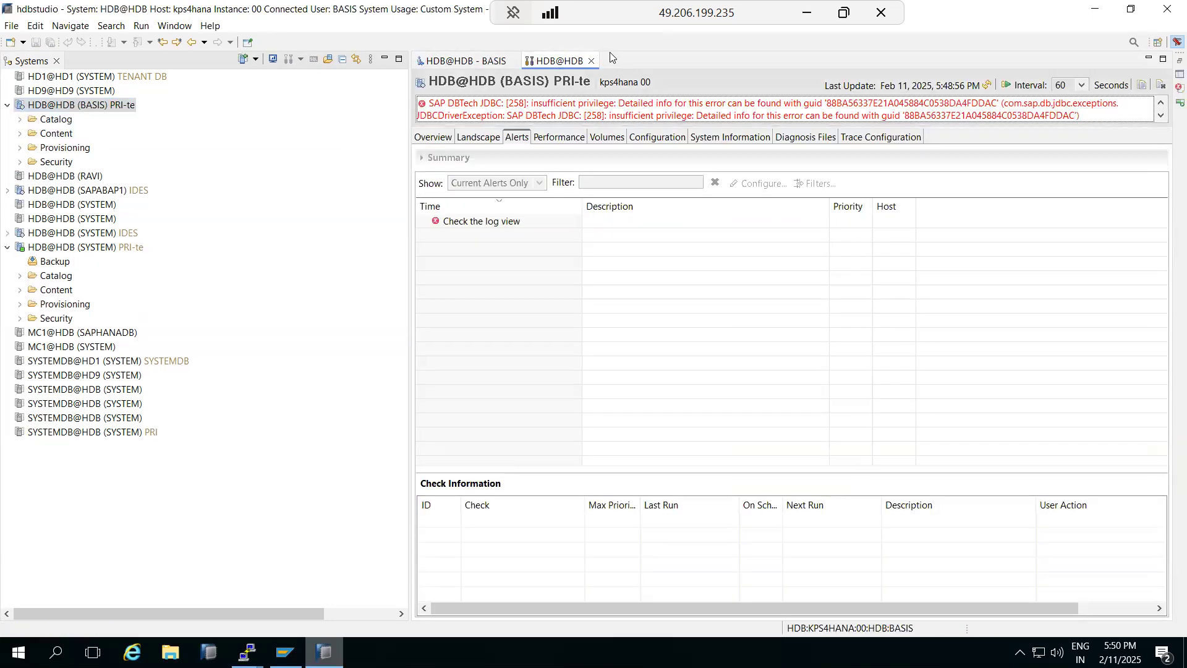
click(591, 60)
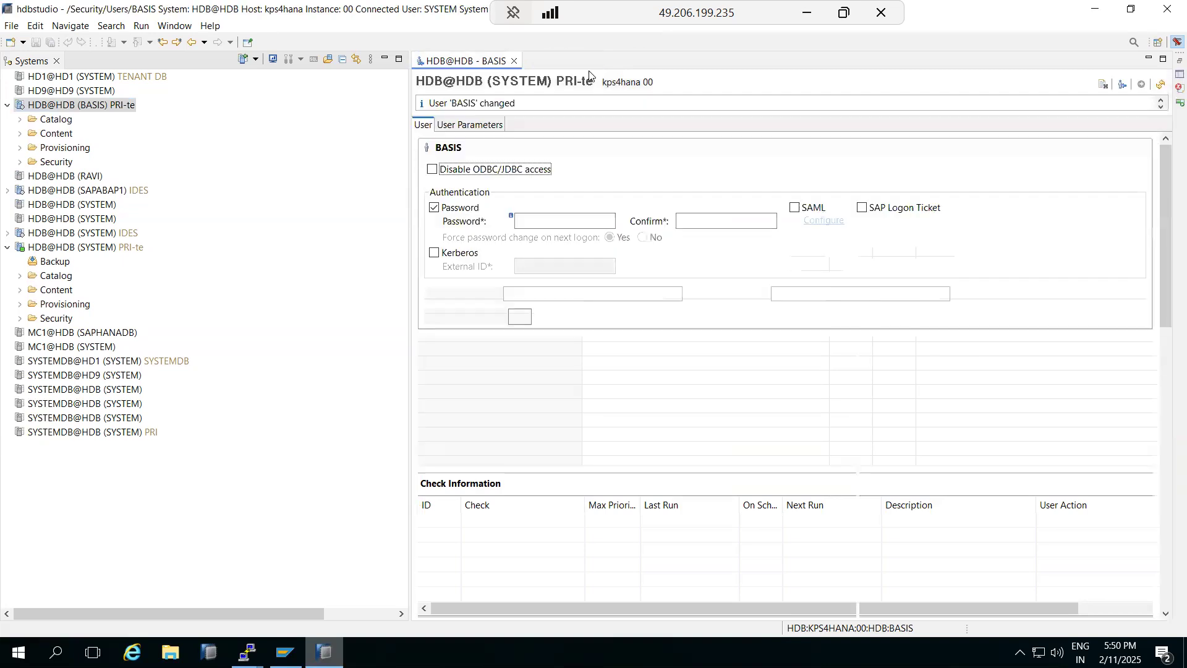
double_click(64, 109)
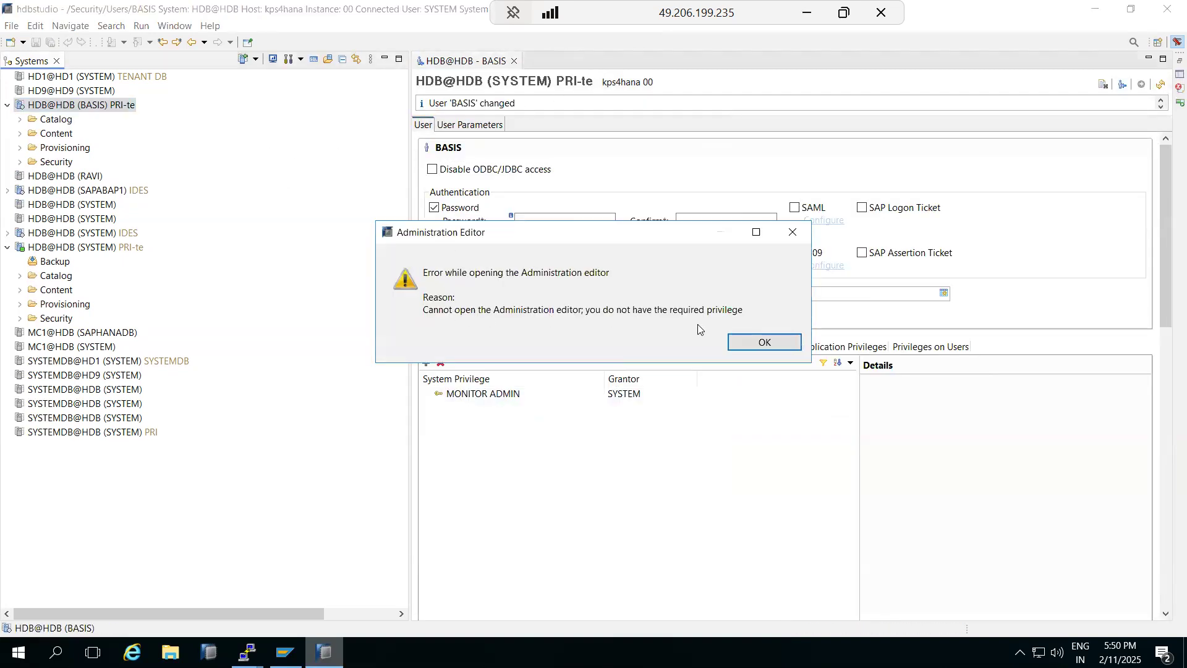
click(764, 342)
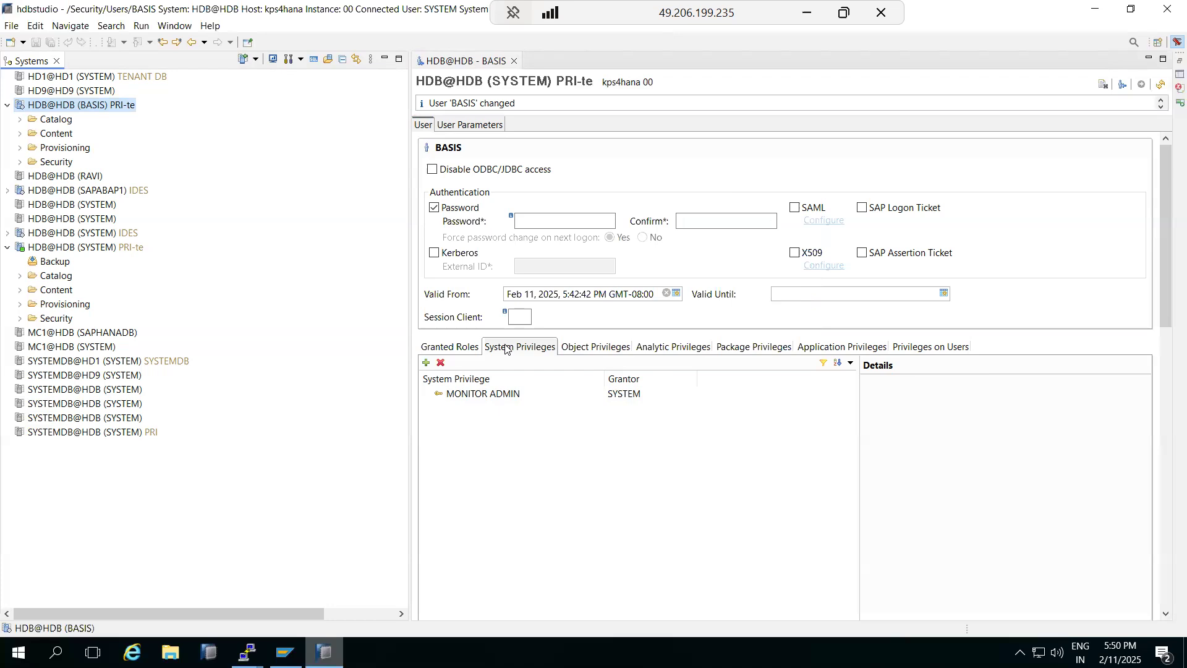
Step: Open the Select Catalog Object picker from BASIS's Object Privileges tab and scroll its matching items
click(603, 354)
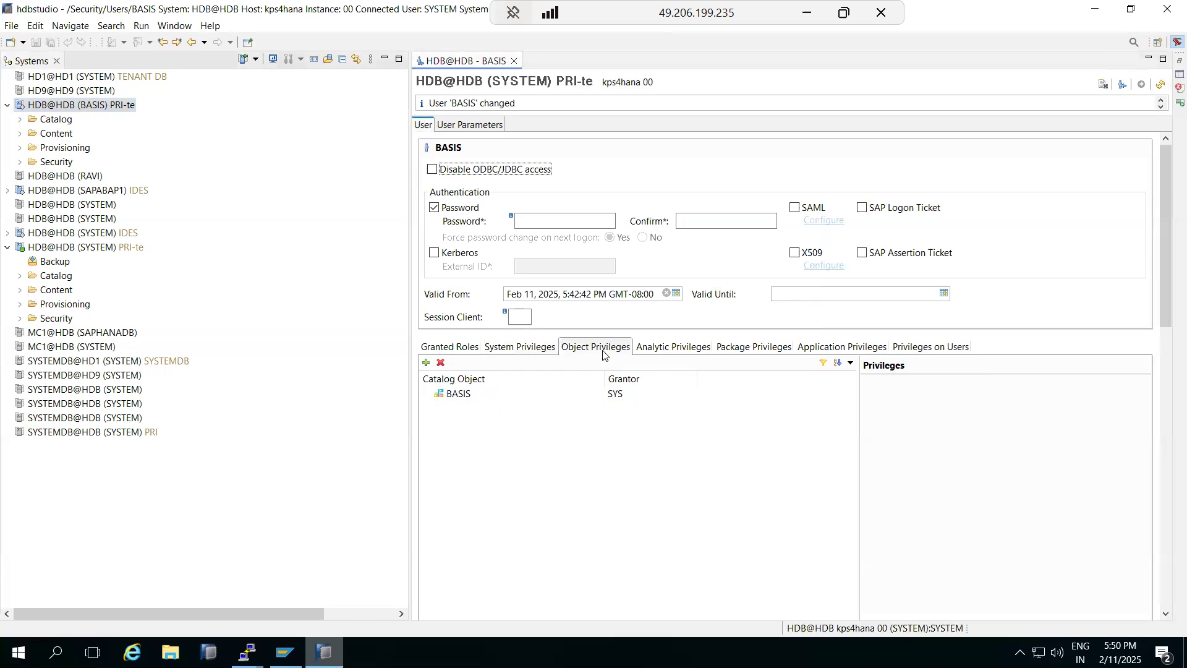
click(425, 362)
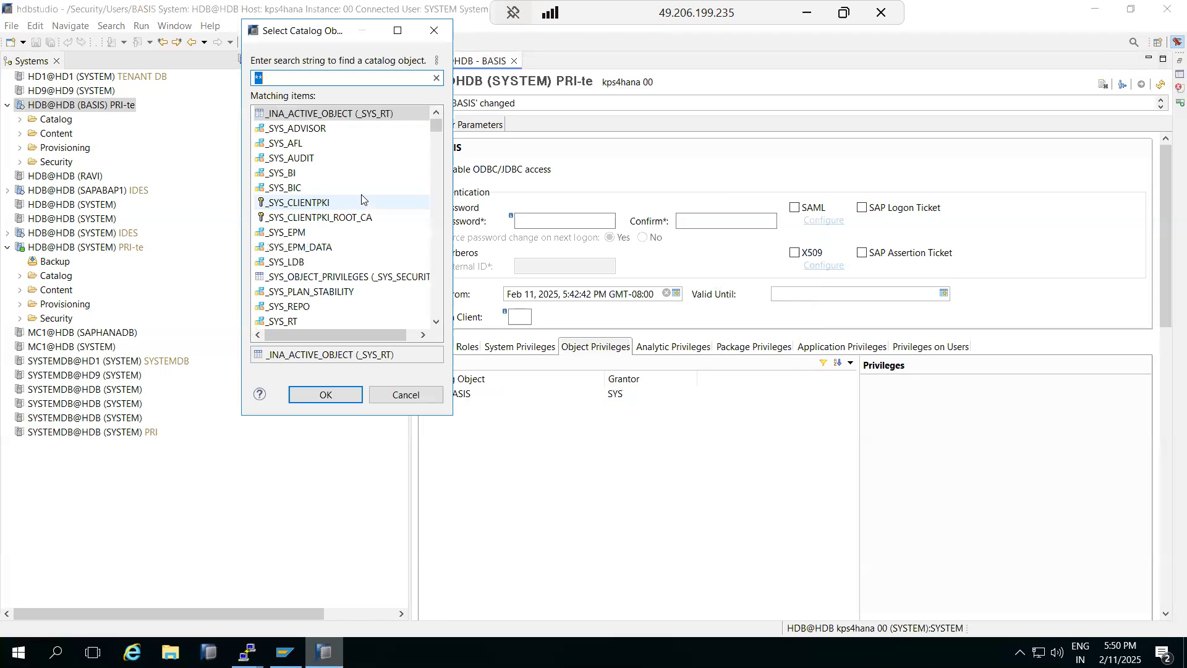
click(402, 396)
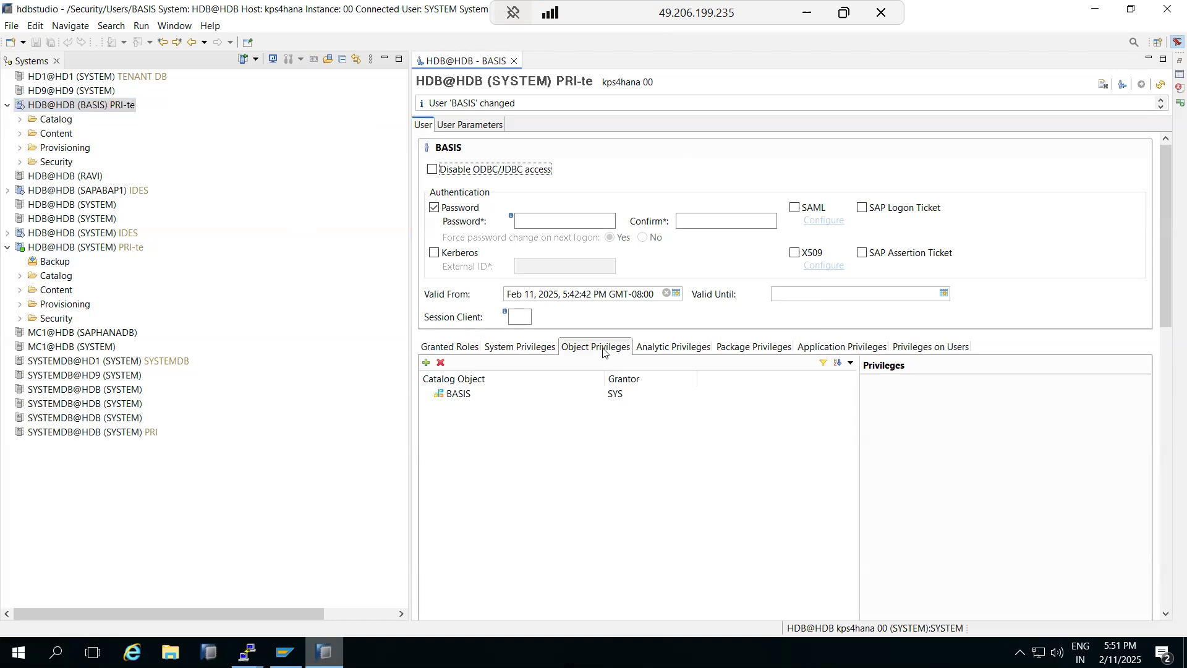
click(426, 363)
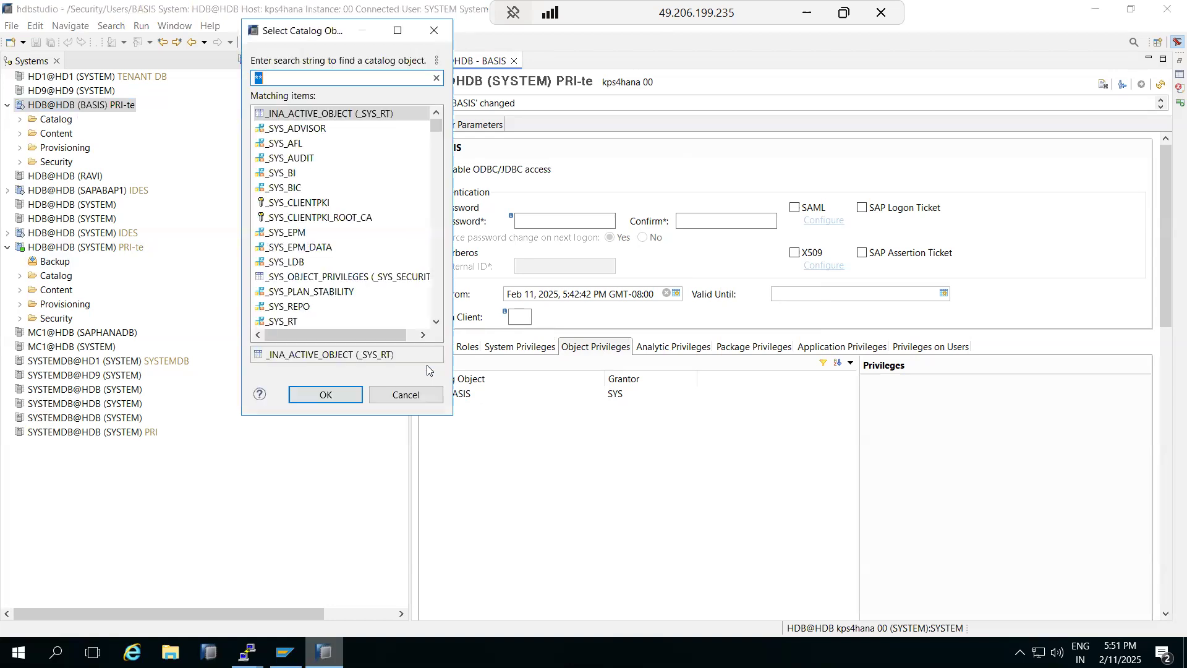
scroll(277, 162, down, 10)
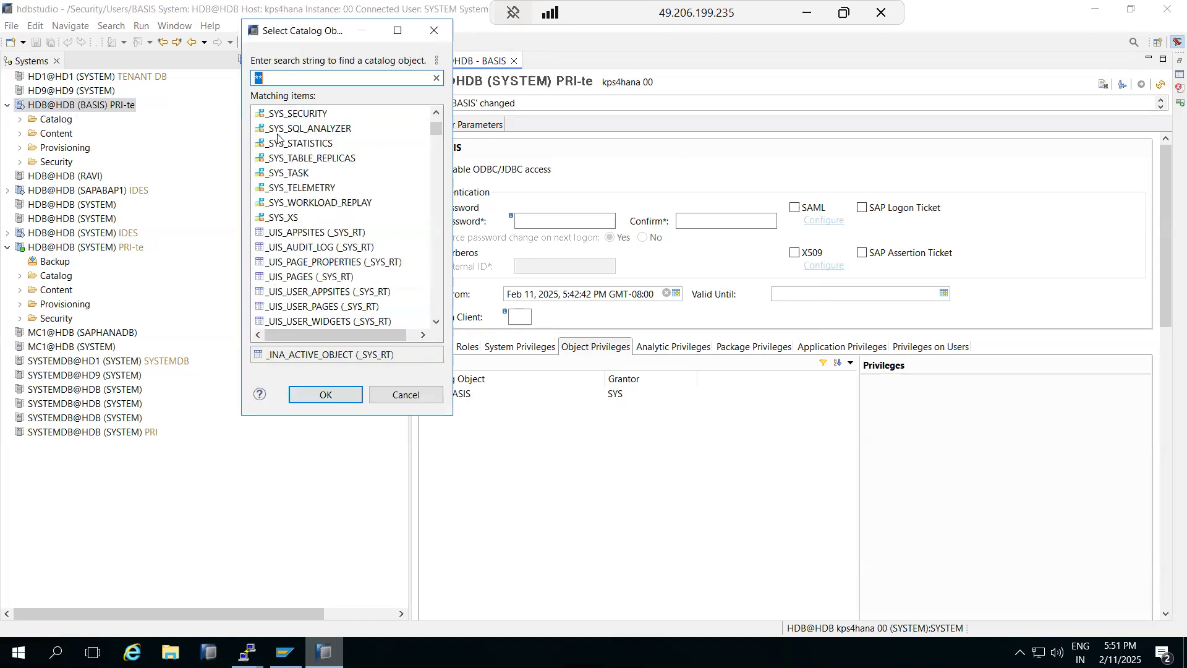
scroll(275, 166, up, 10)
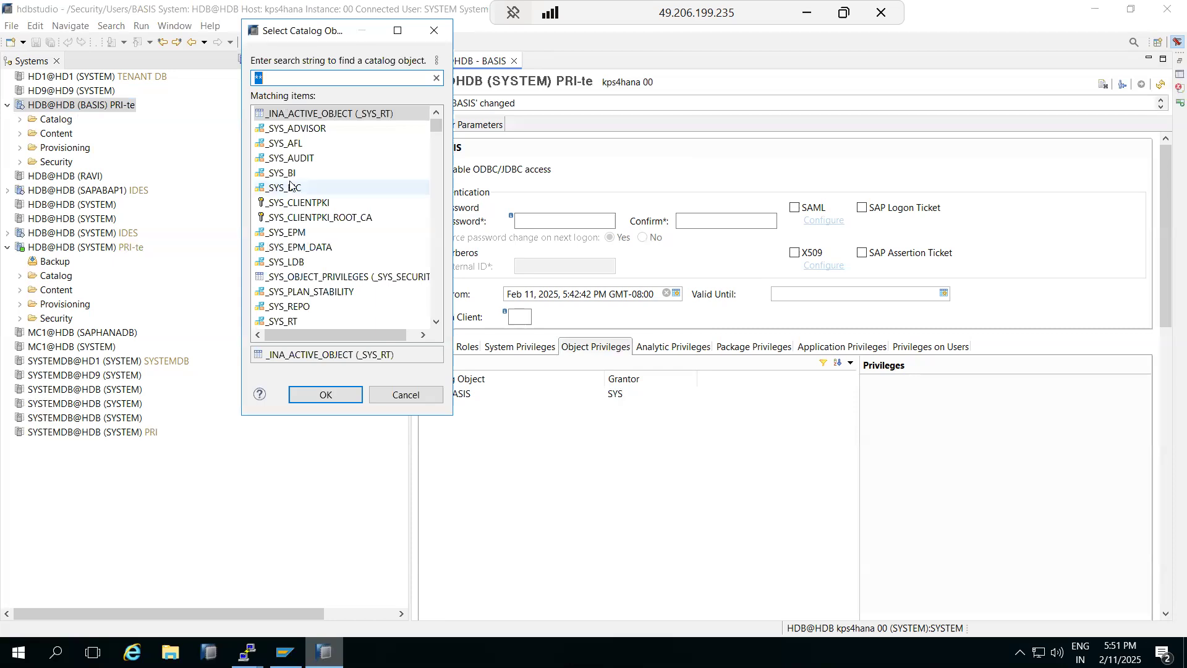
scroll(300, 278, down, 1)
scroll(300, 279, down, 3)
scroll(302, 291, down, 15)
scroll(301, 297, down, 15)
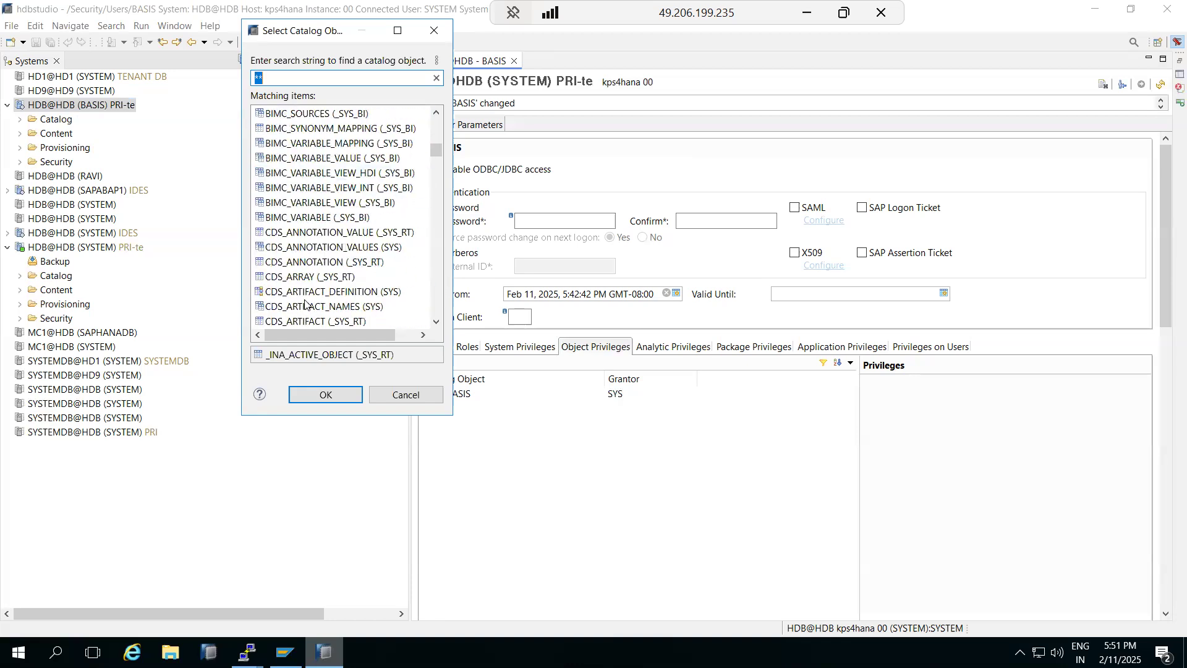
scroll(304, 303, down, 3)
Step: Add CDS_ENTITIES (SYS) with SELECT and ALTER to BASIS's object privileges and deploy
double_click(306, 307)
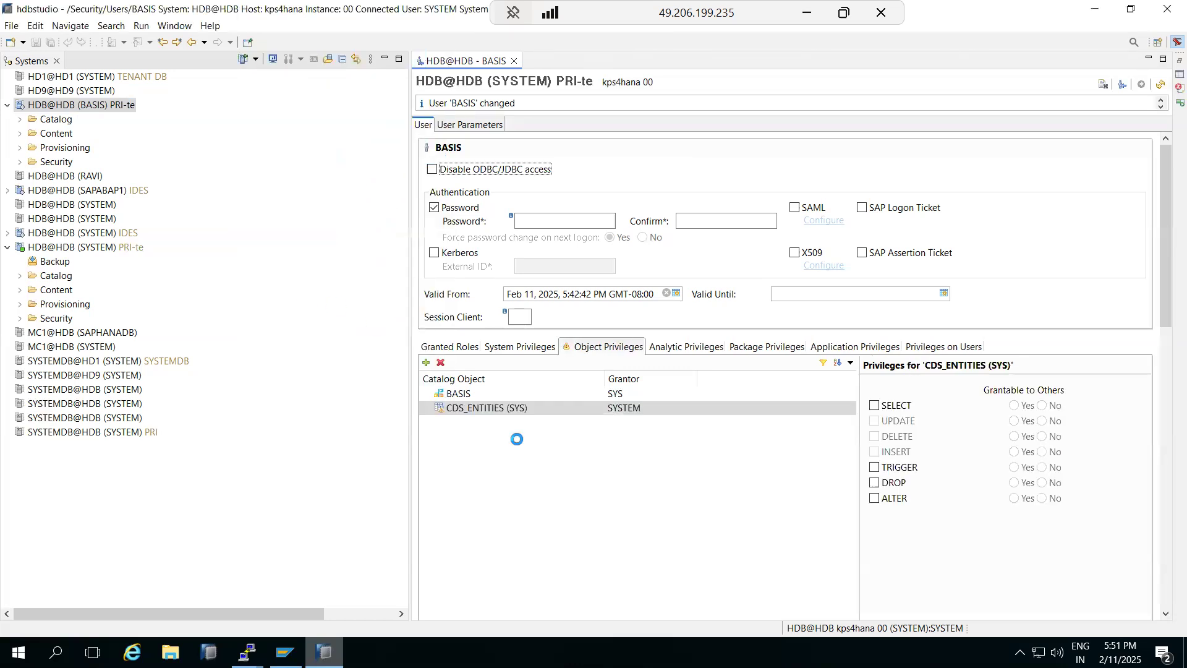
click(872, 406)
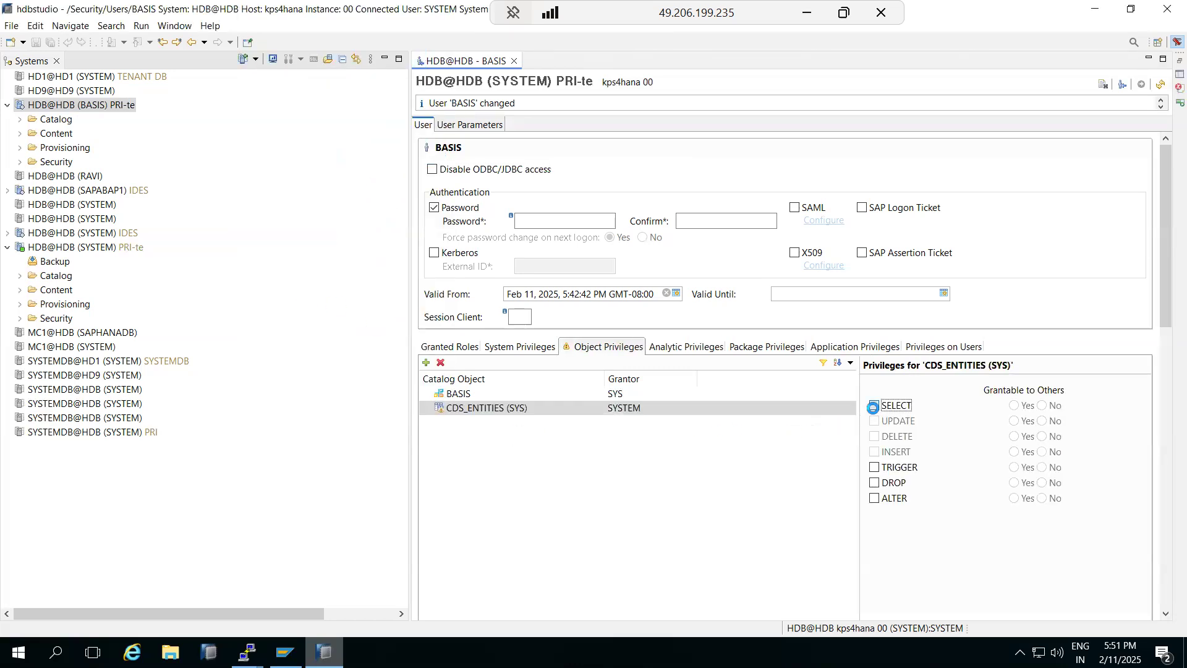
click(874, 498)
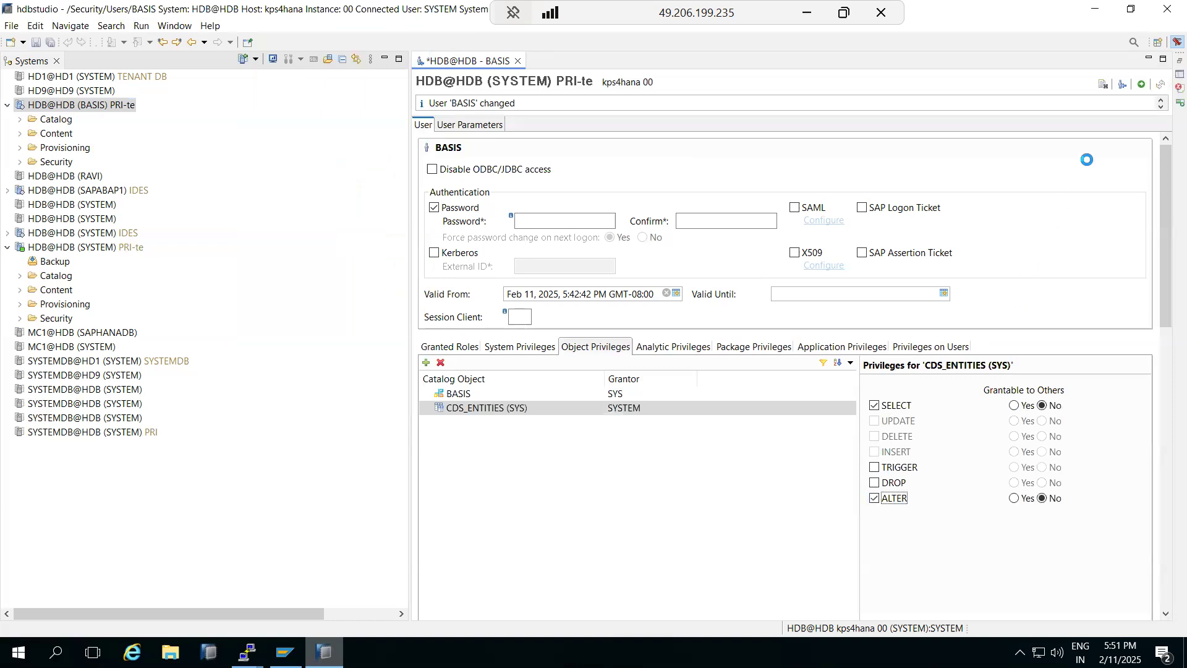
click(1142, 84)
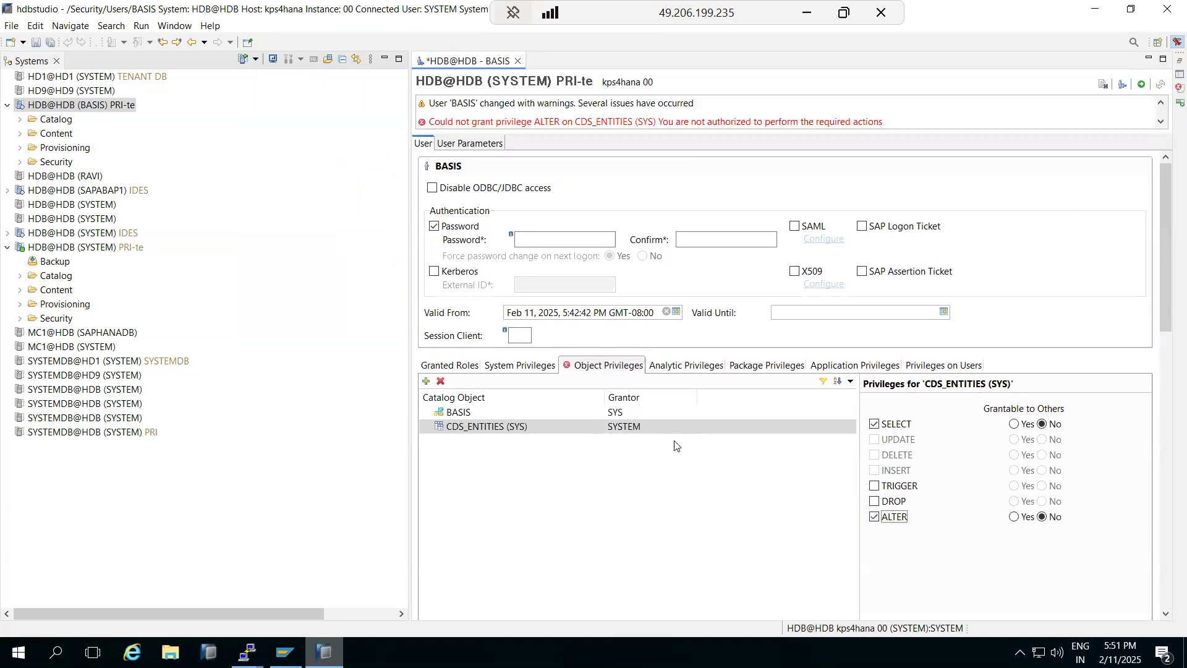
Step: After the not-authorized error, untick ALTER on CDS_ENTITIES and check the System and Analytic tabs
click(500, 427)
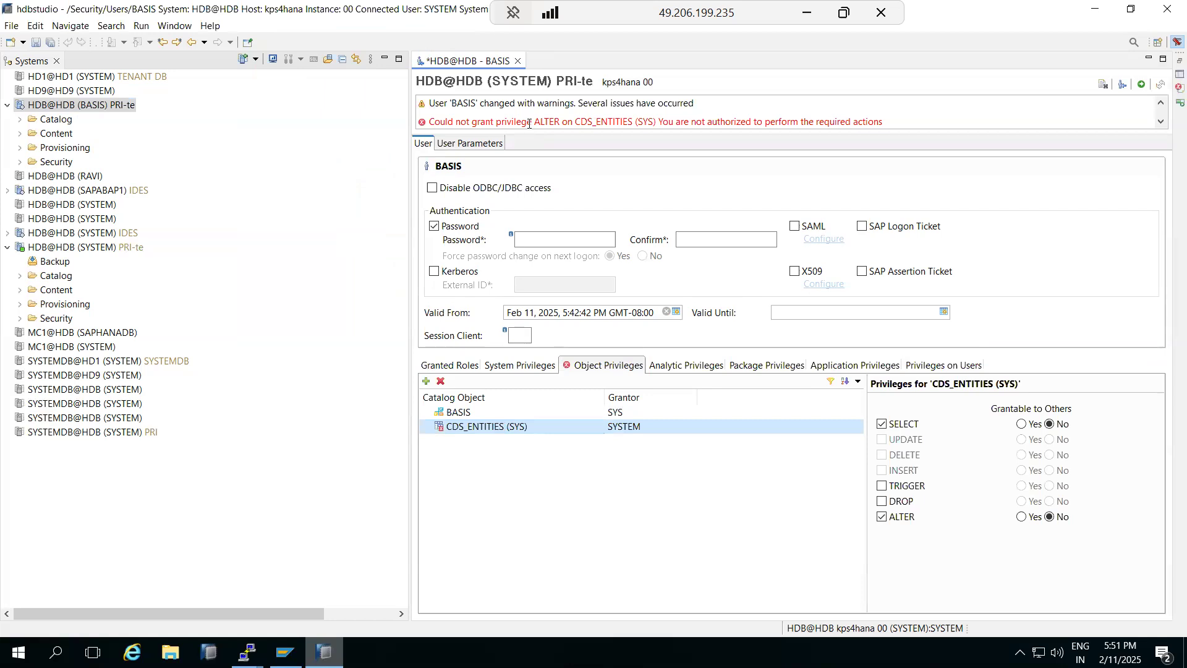
drag(528, 123, 890, 127)
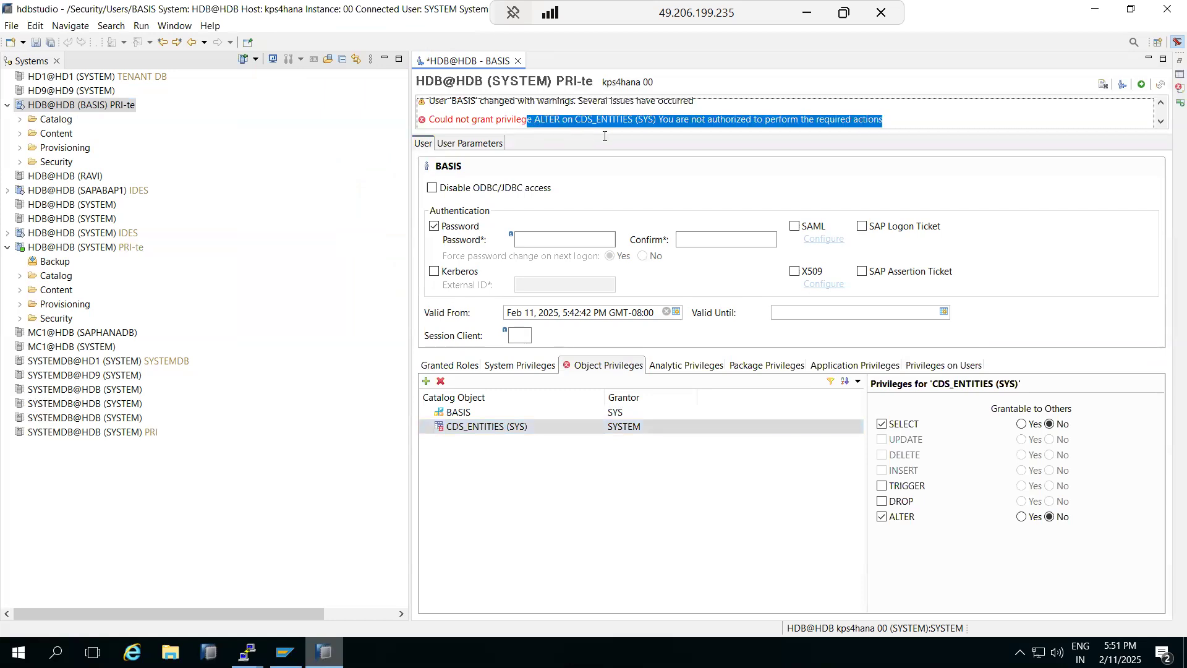
click(896, 522)
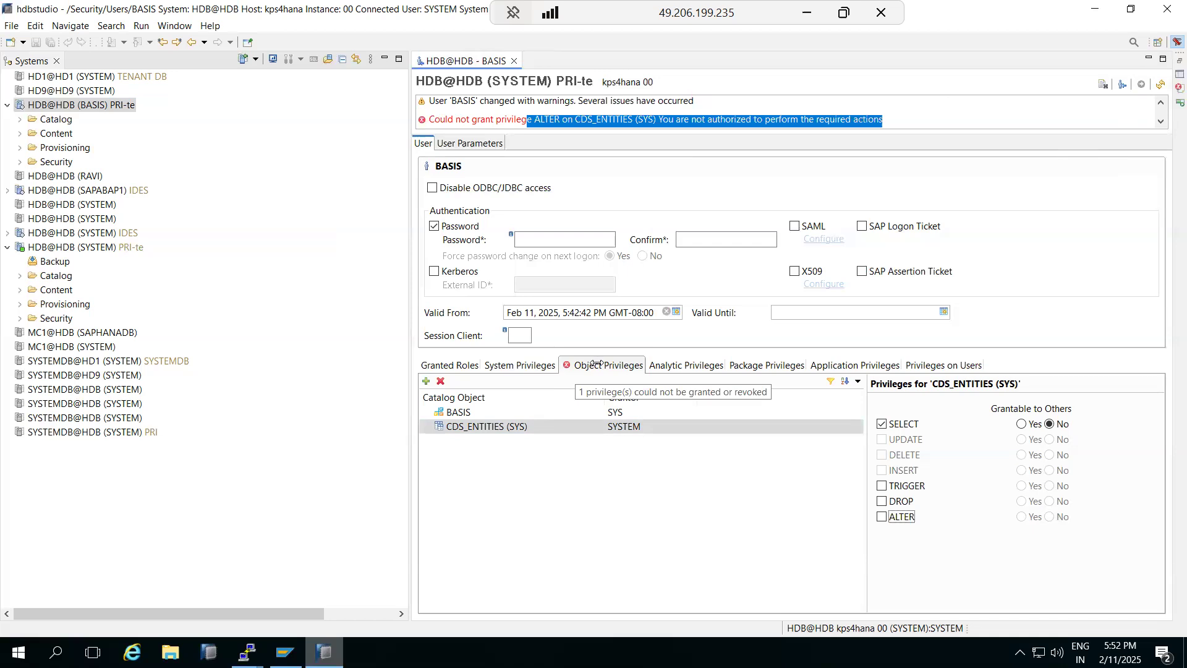
click(520, 365)
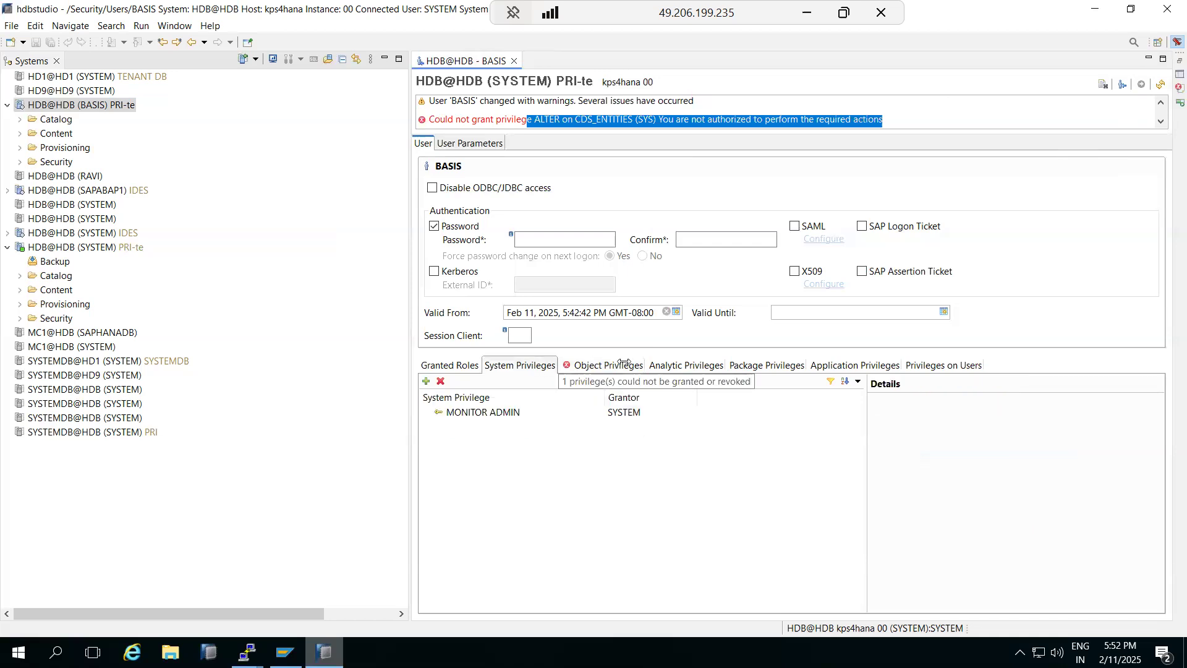
click(665, 364)
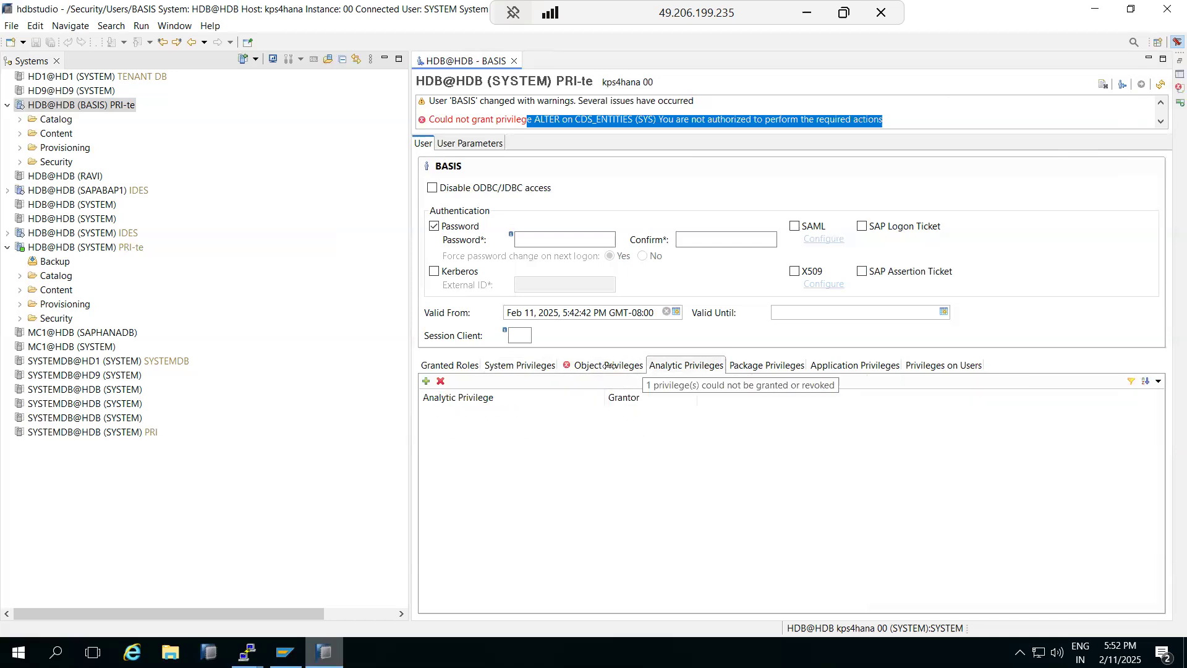
Step: Expand Content under both connections and try a new analytic privilege in system-local, dismissing the error
click(20, 134)
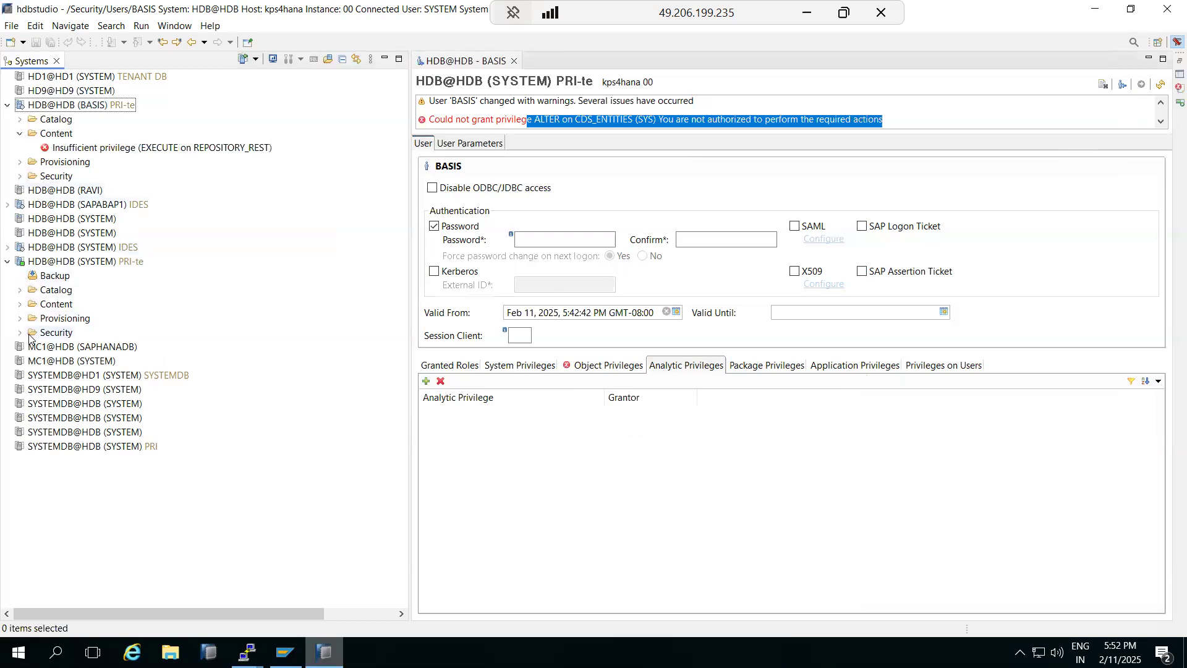
click(20, 304)
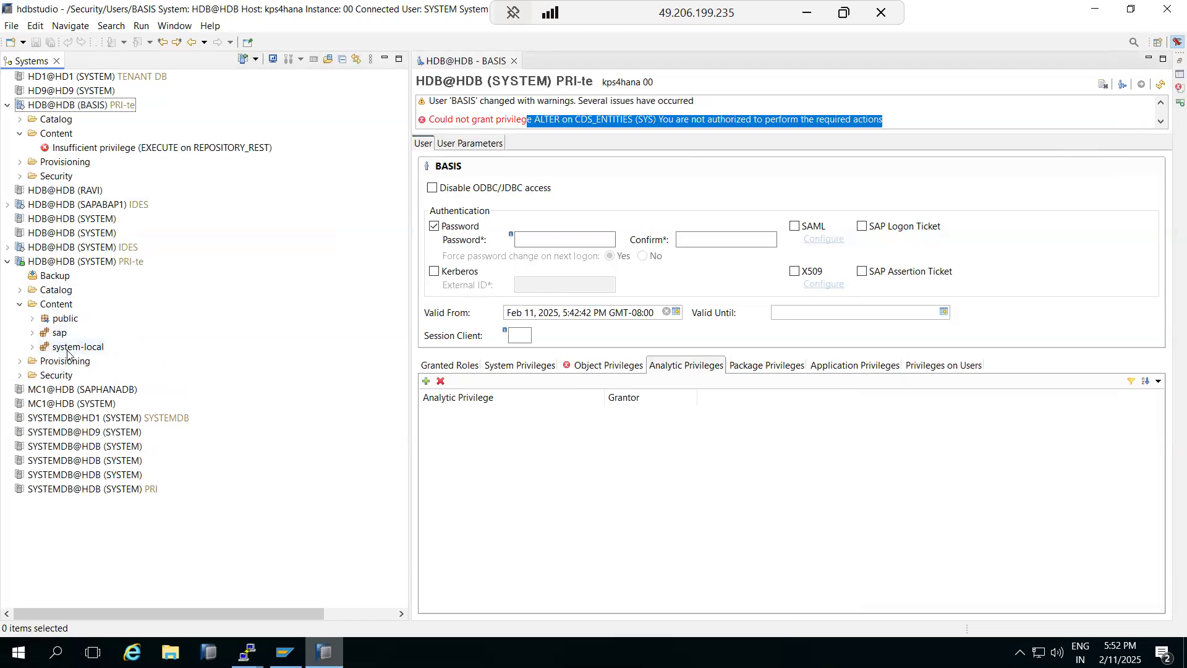
right_click(65, 349)
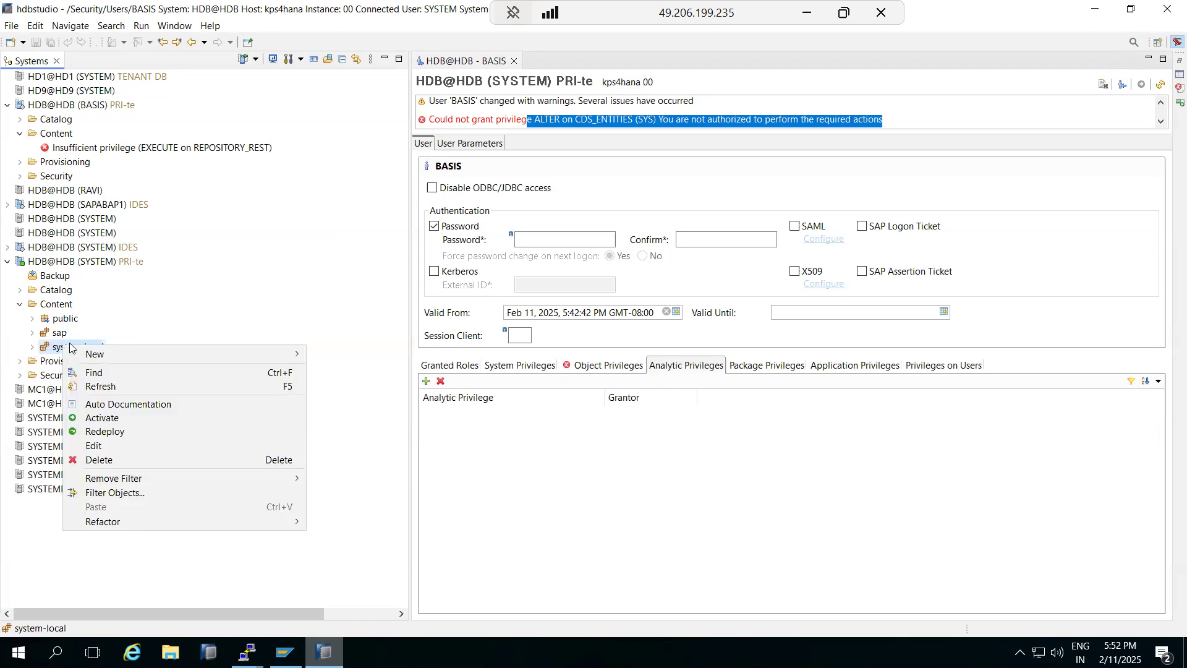
mouse_move(251, 357)
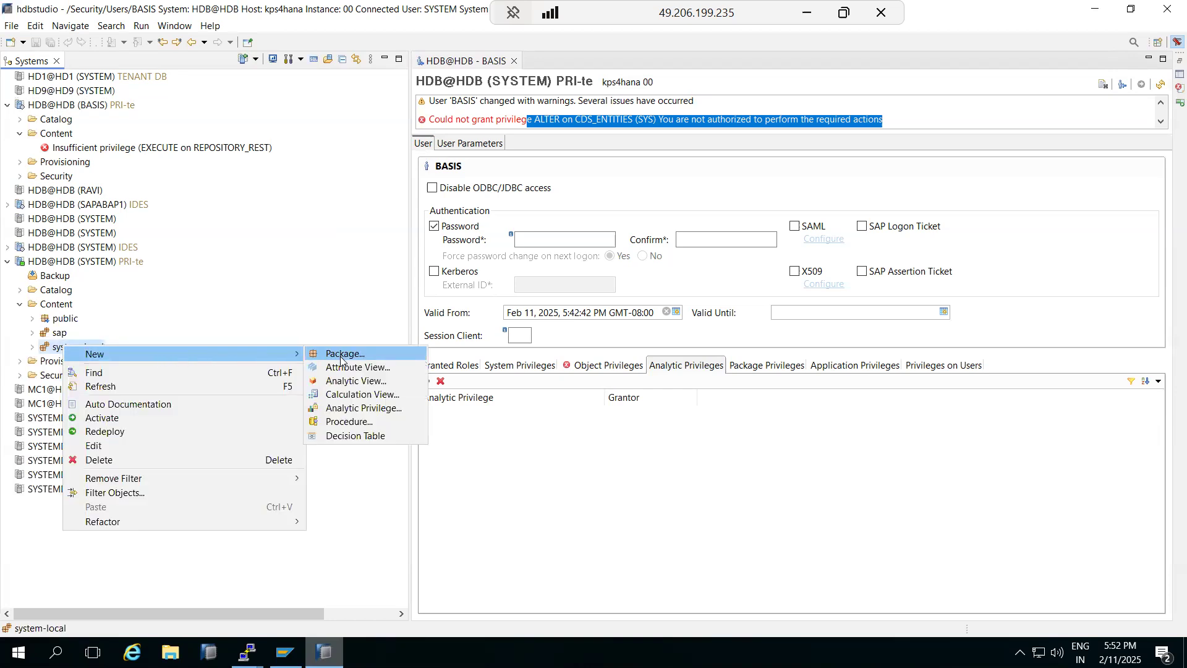
click(369, 414)
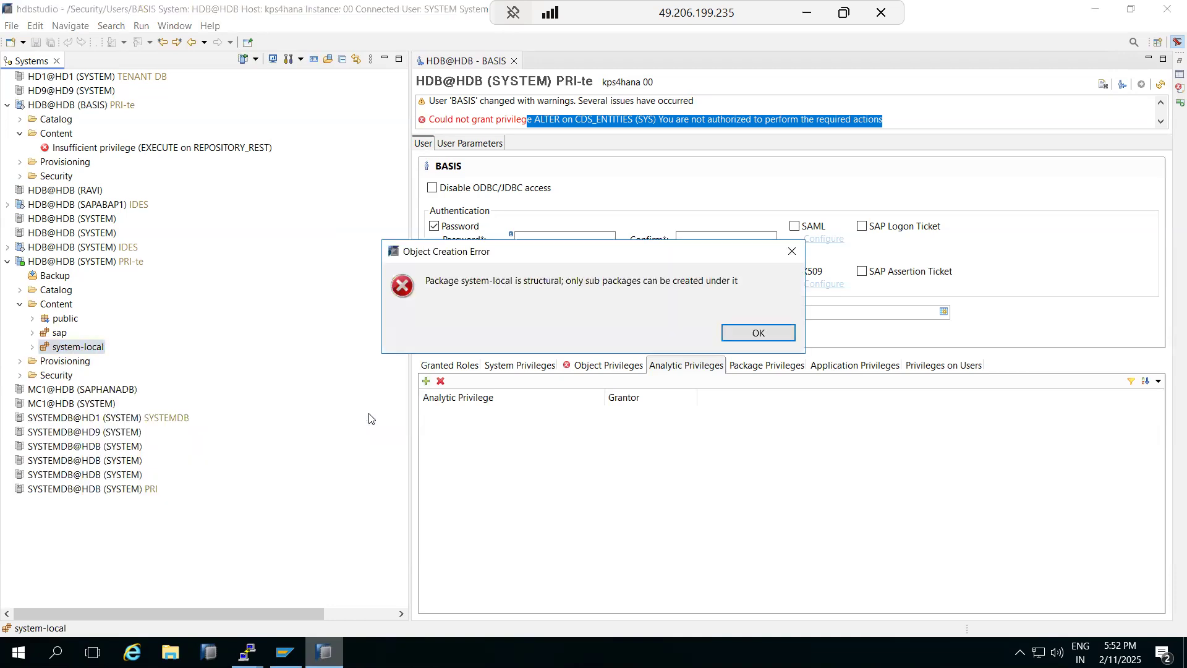
click(746, 342)
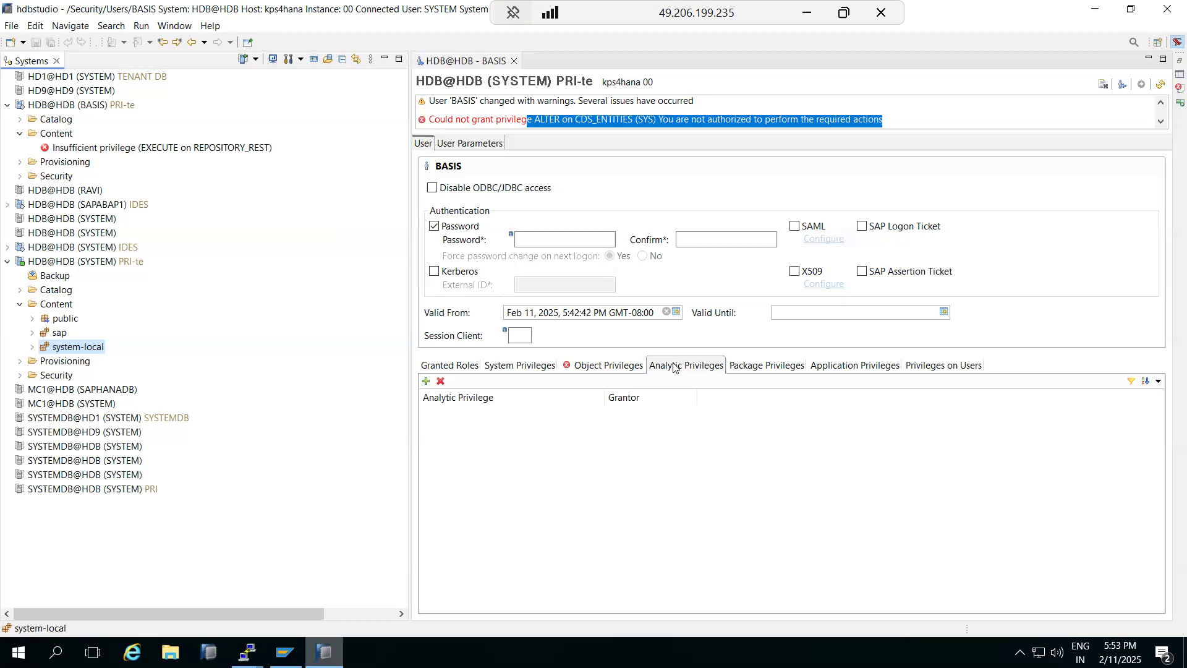
Step: Create the sub package system-local.training and expand system-local to show it
right_click(60, 352)
mouse_move(124, 356)
click(328, 361)
text(tem-local.training)
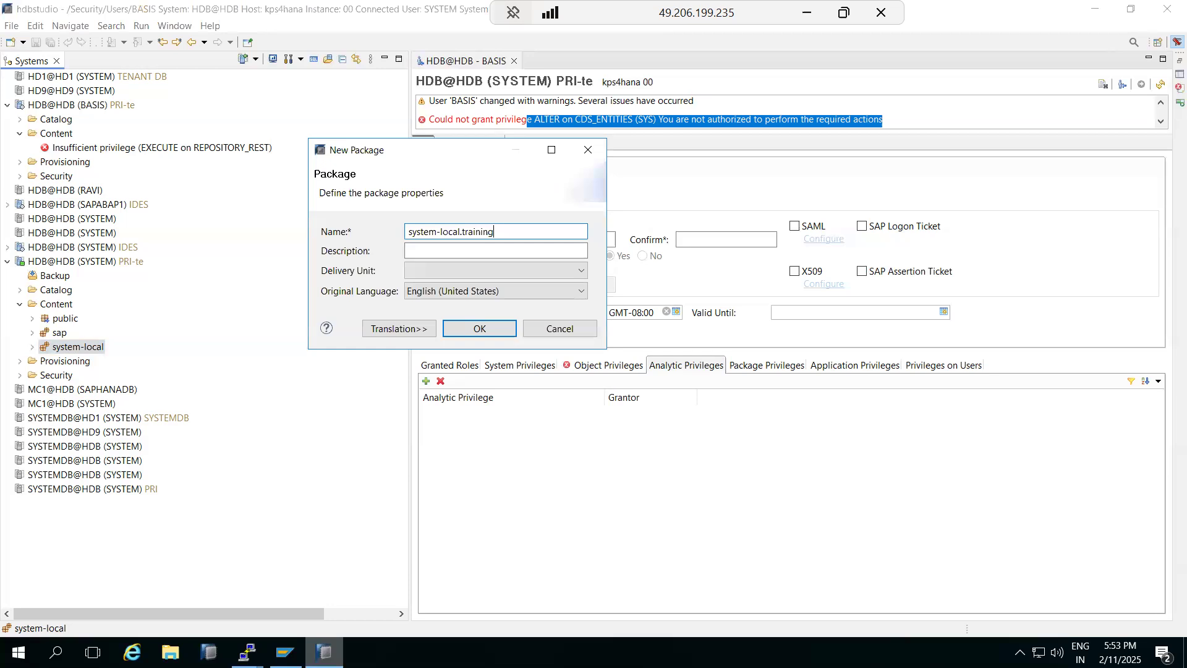
click(454, 336)
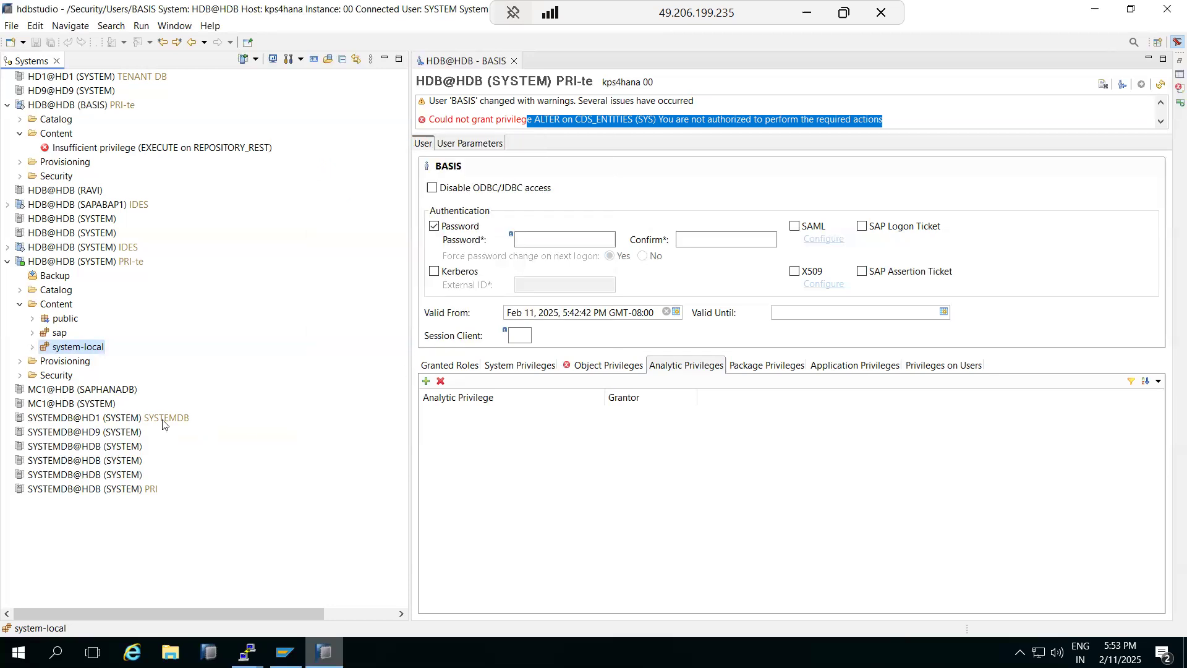
click(33, 347)
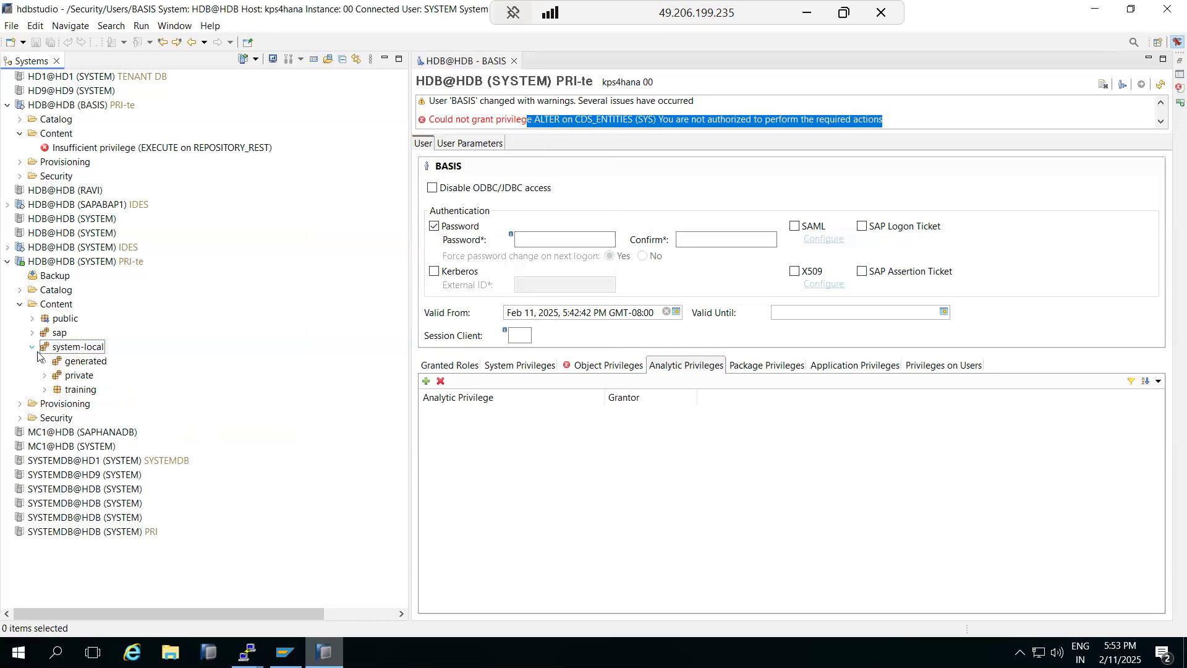
Step: Create the attribute view ZTRAINING in the training package and begin adding a Data Foundation table
right_click(68, 394)
mouse_move(236, 407)
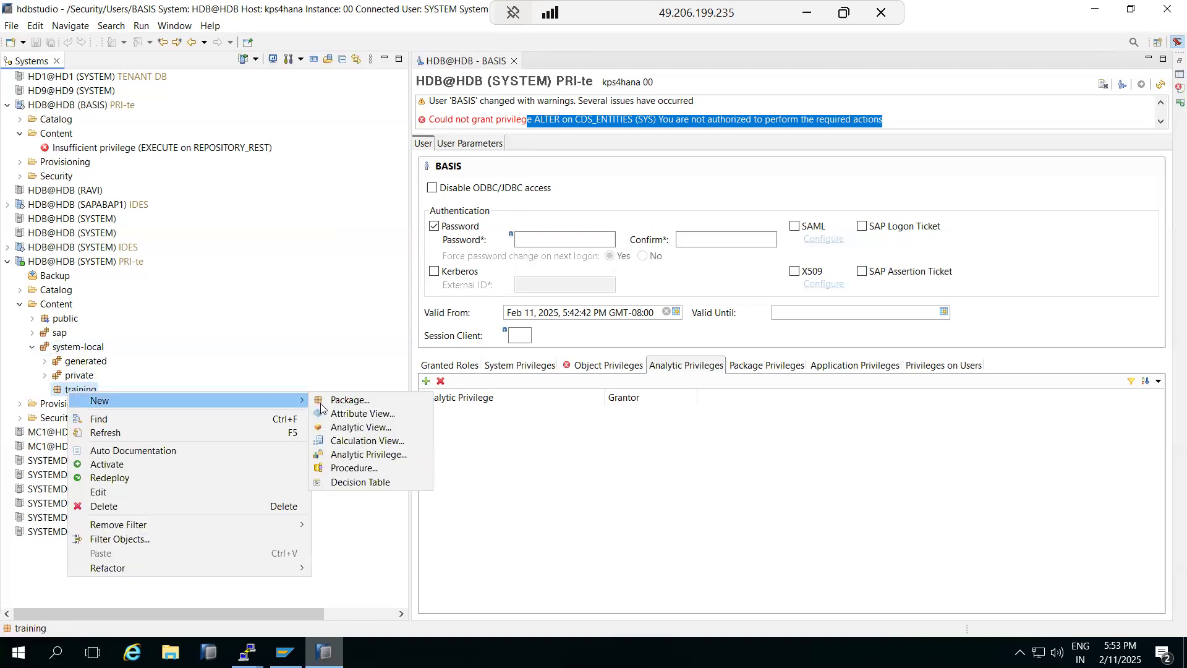
click(357, 414)
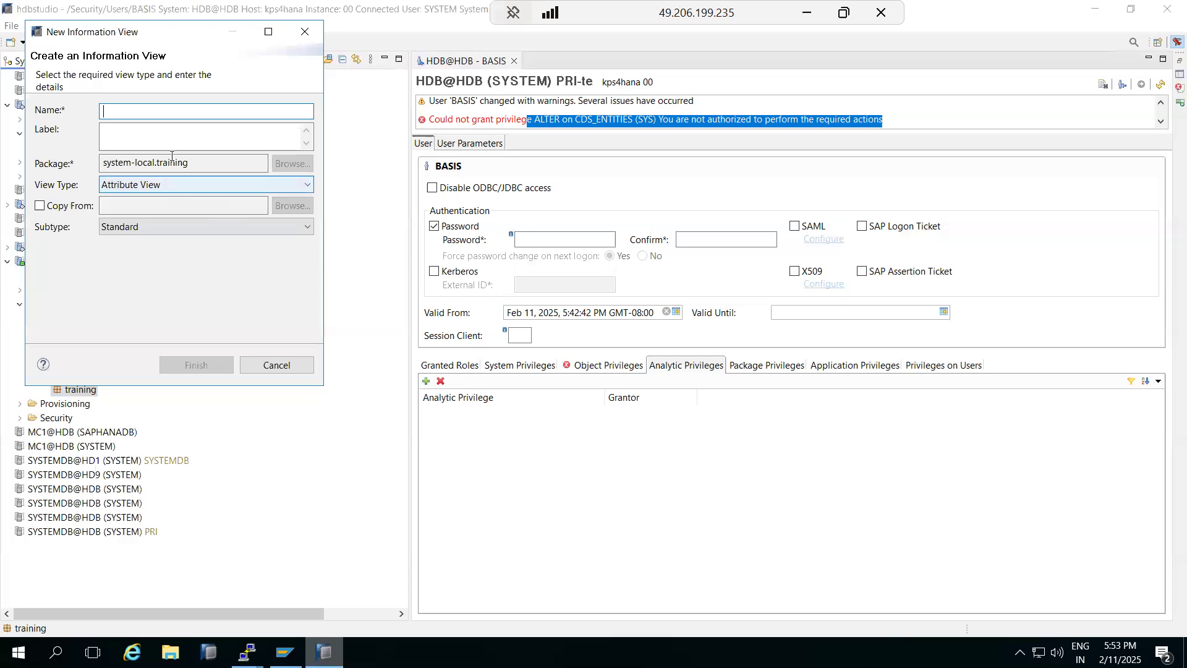
text(ZTRA)
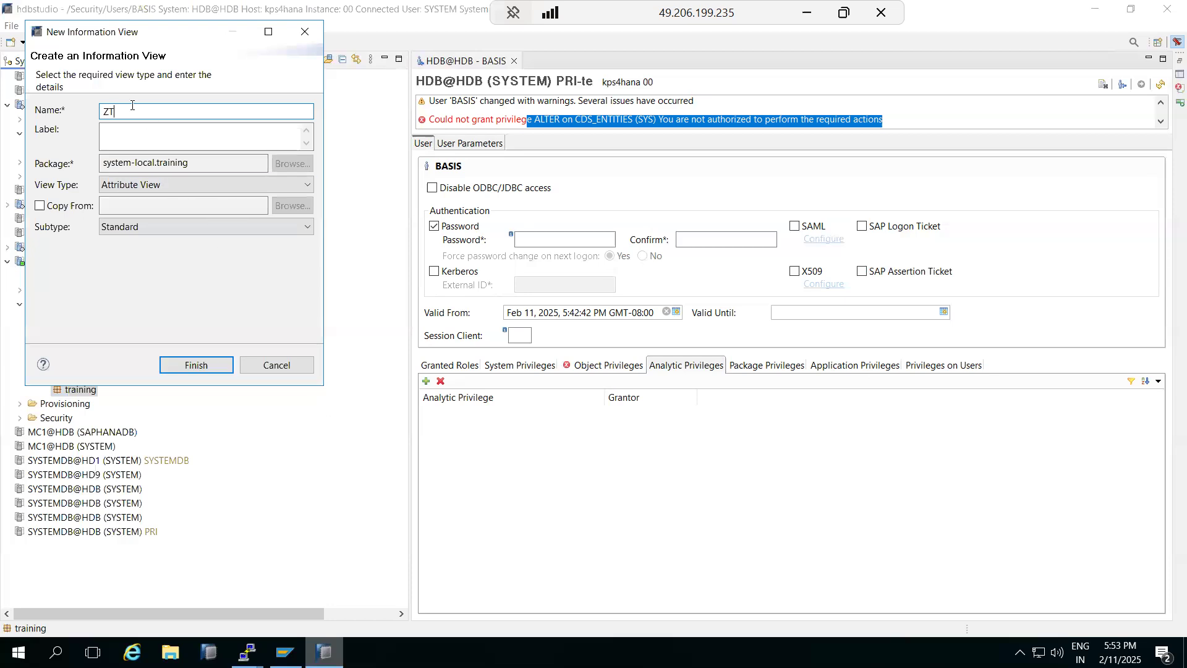
text(INING)
click(194, 364)
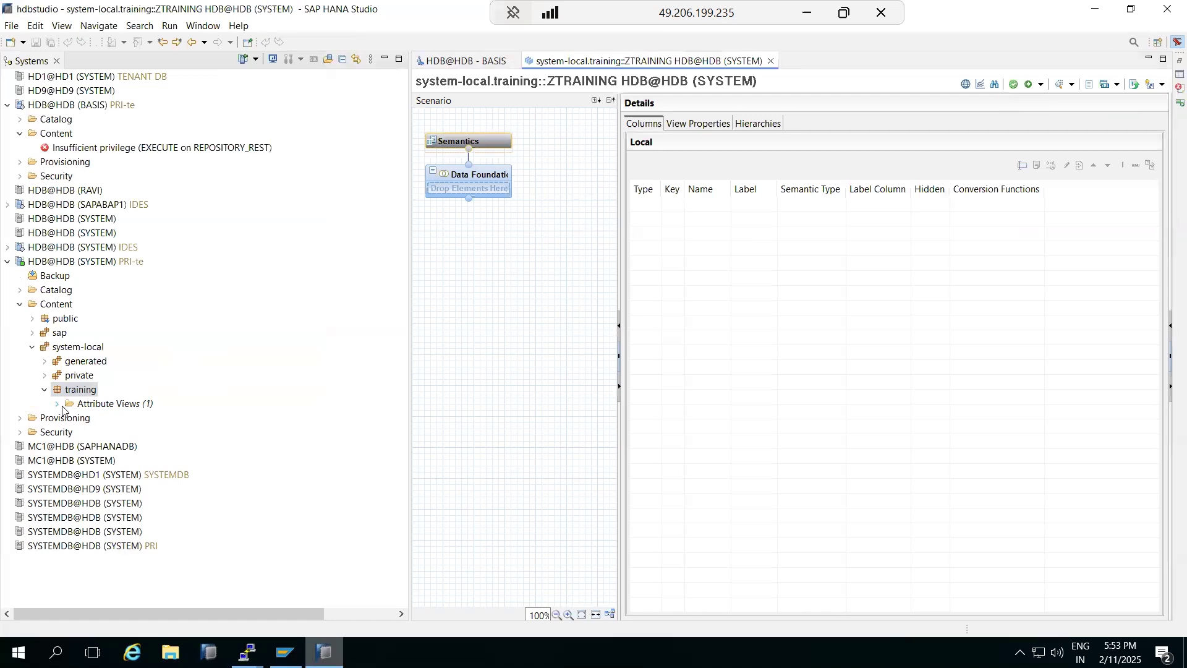
mouse_move(521, 182)
click(523, 170)
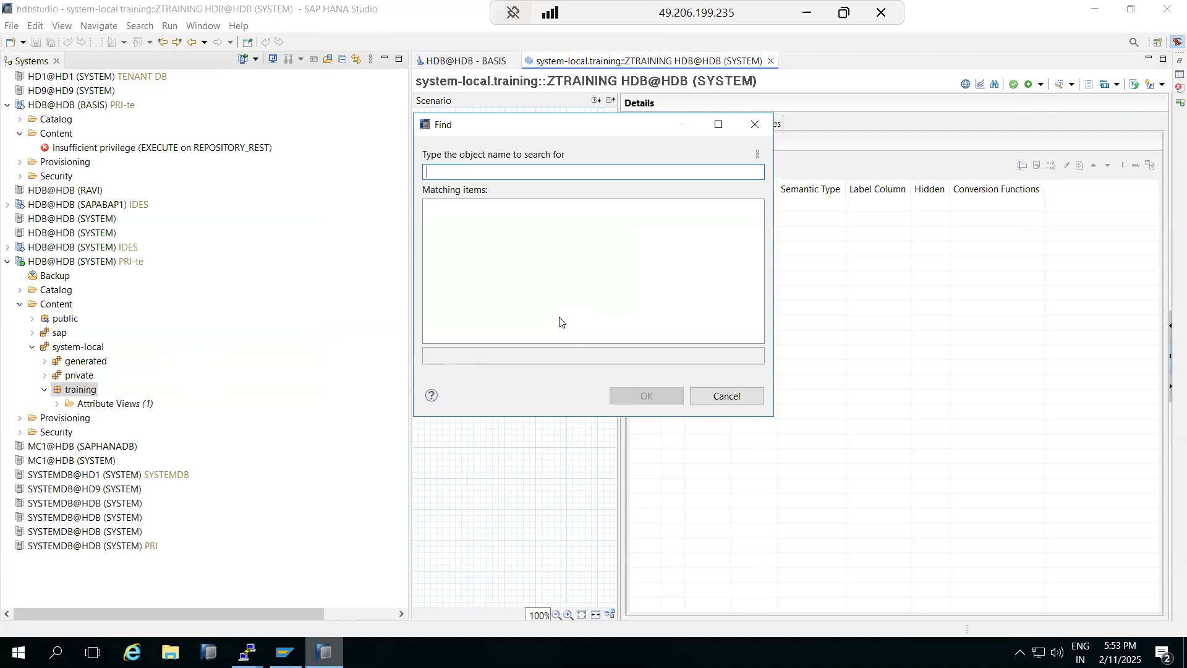
Step: Search for CDS and add the _SYS_RT CDS_STATISTICS table to ZTRAINING's Data Foundation
text(ZtrA)
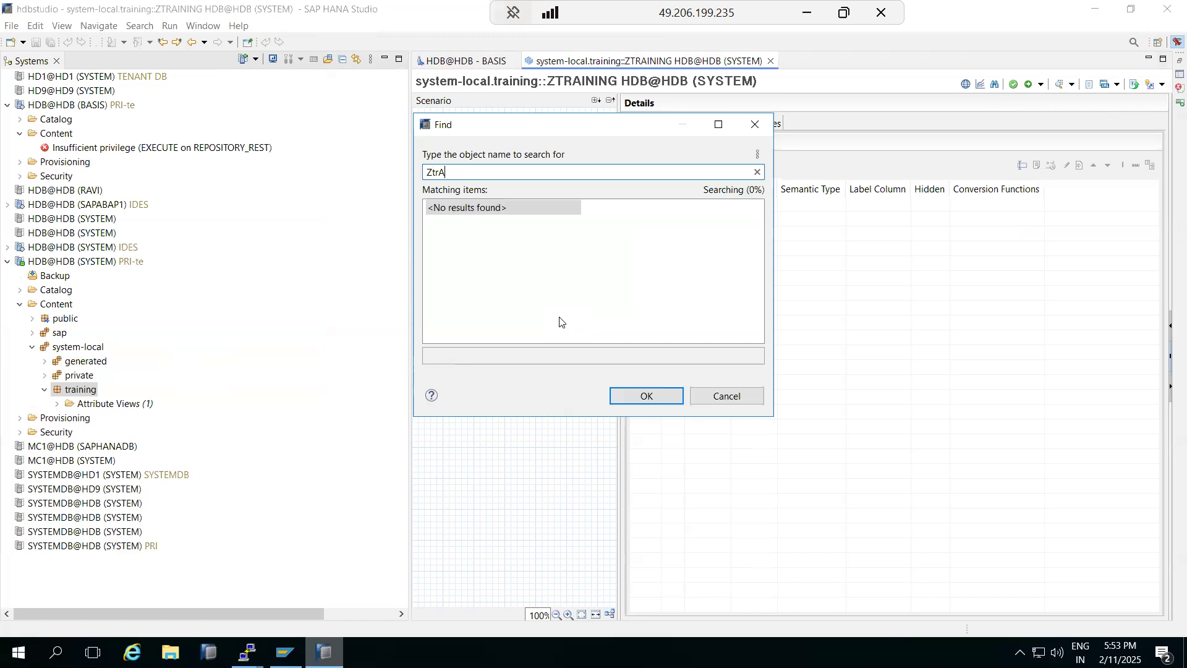
key(BackSpace)
key(BackSpace)
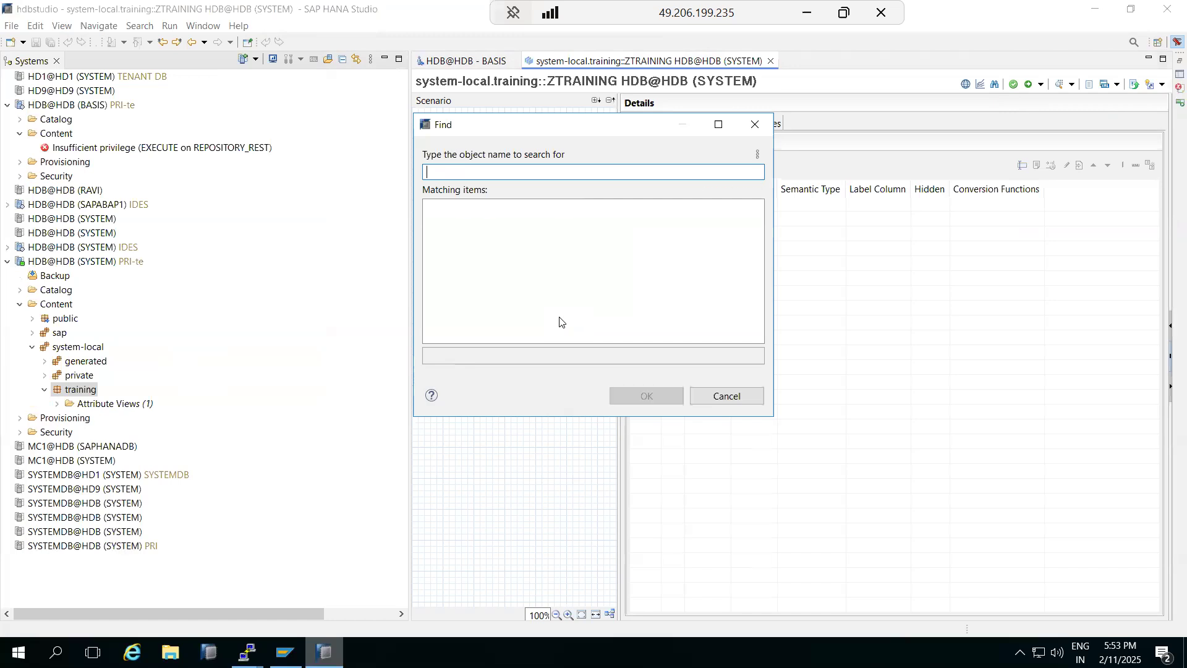
text(CDS)
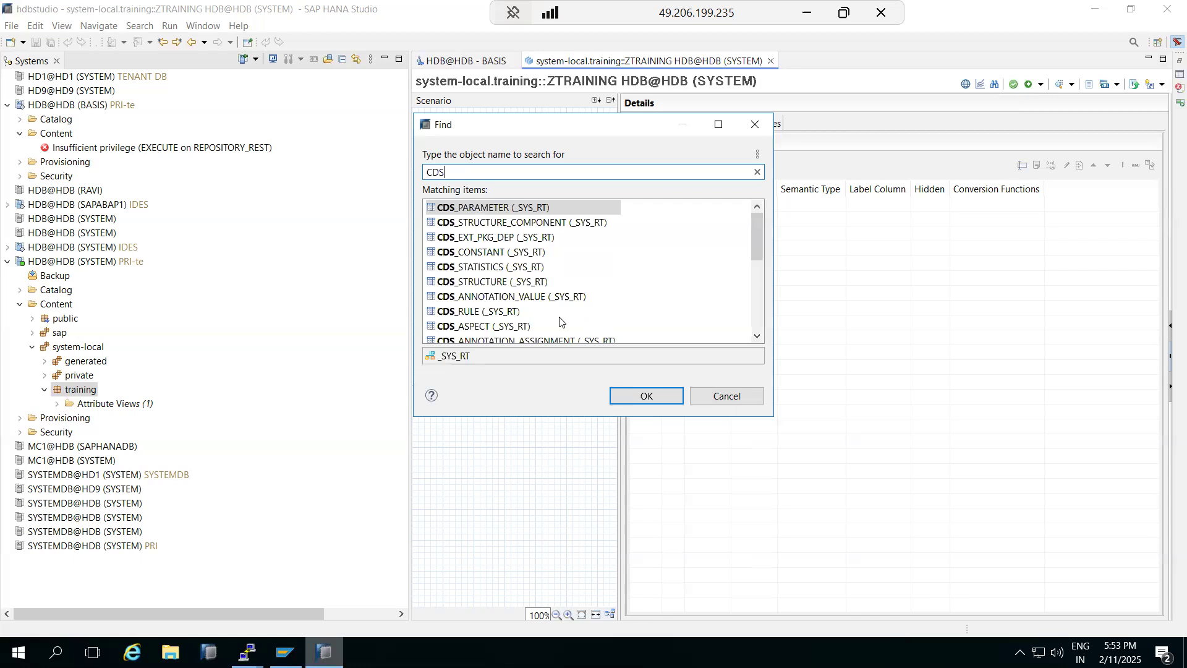
double_click(491, 267)
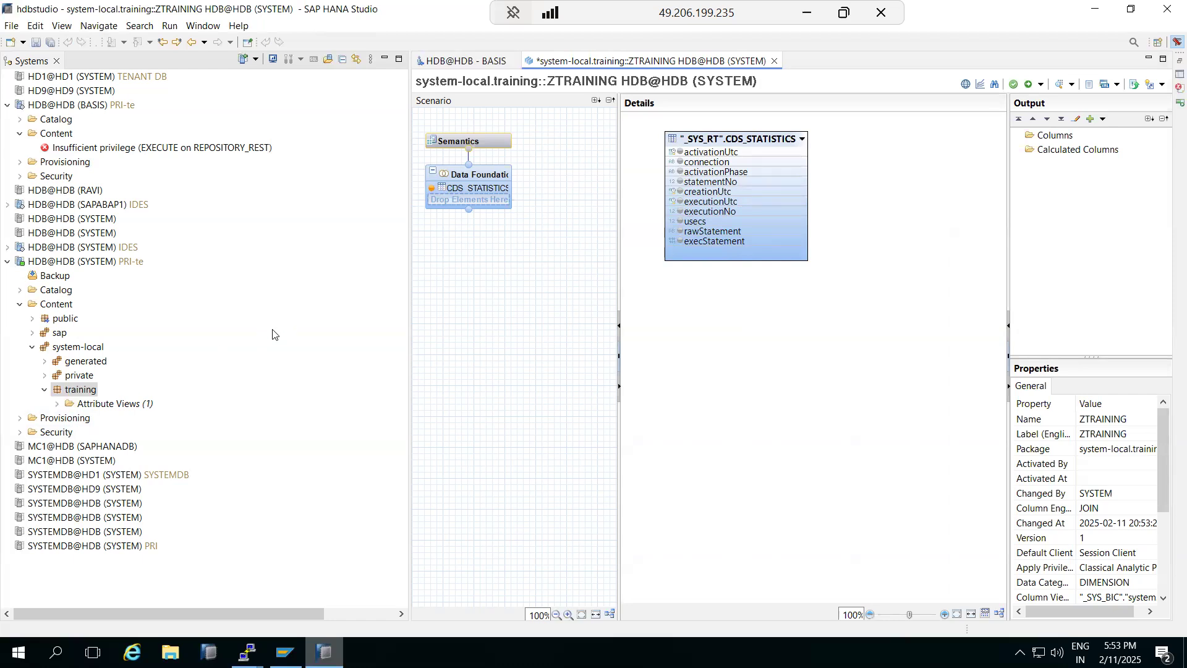
Step: Save and activate all objects, dismiss the job log, and expand Attribute Views to show ZTRAINING
click(1032, 84)
click(1041, 85)
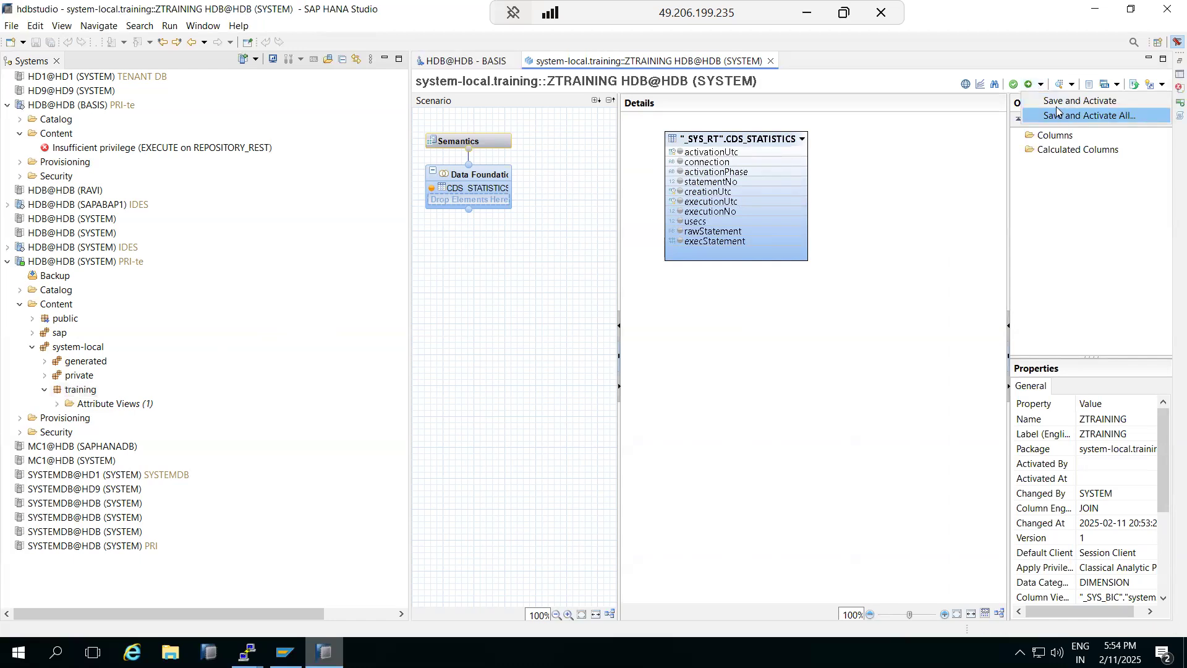
click(1056, 105)
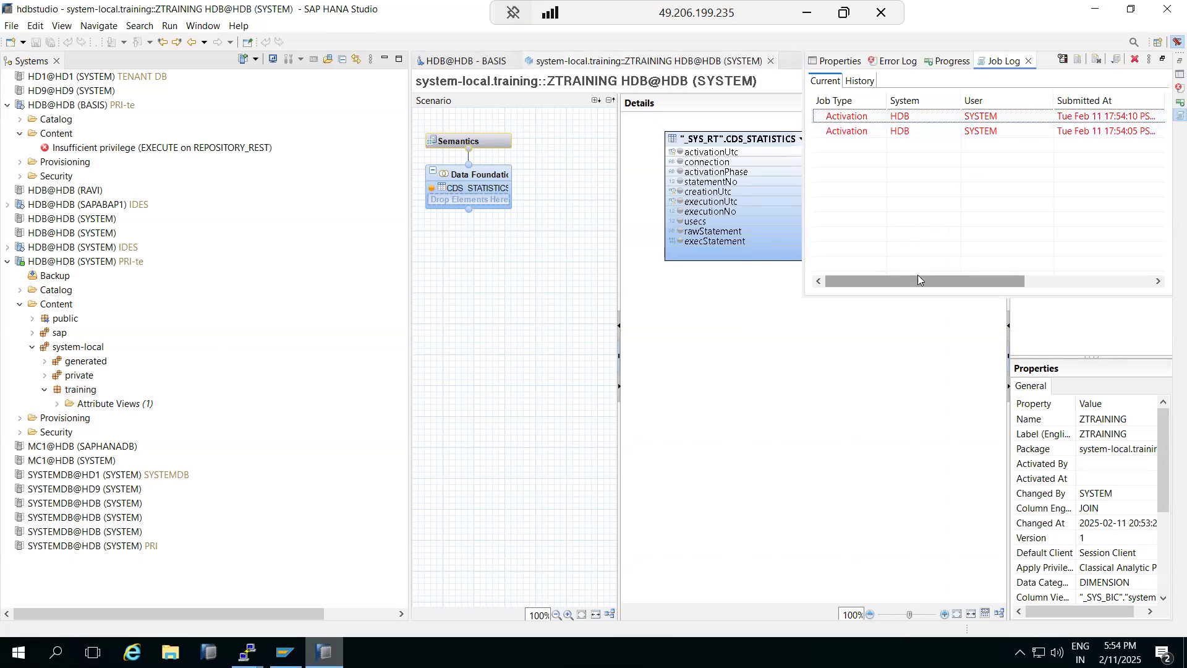
drag(918, 277, 1098, 273)
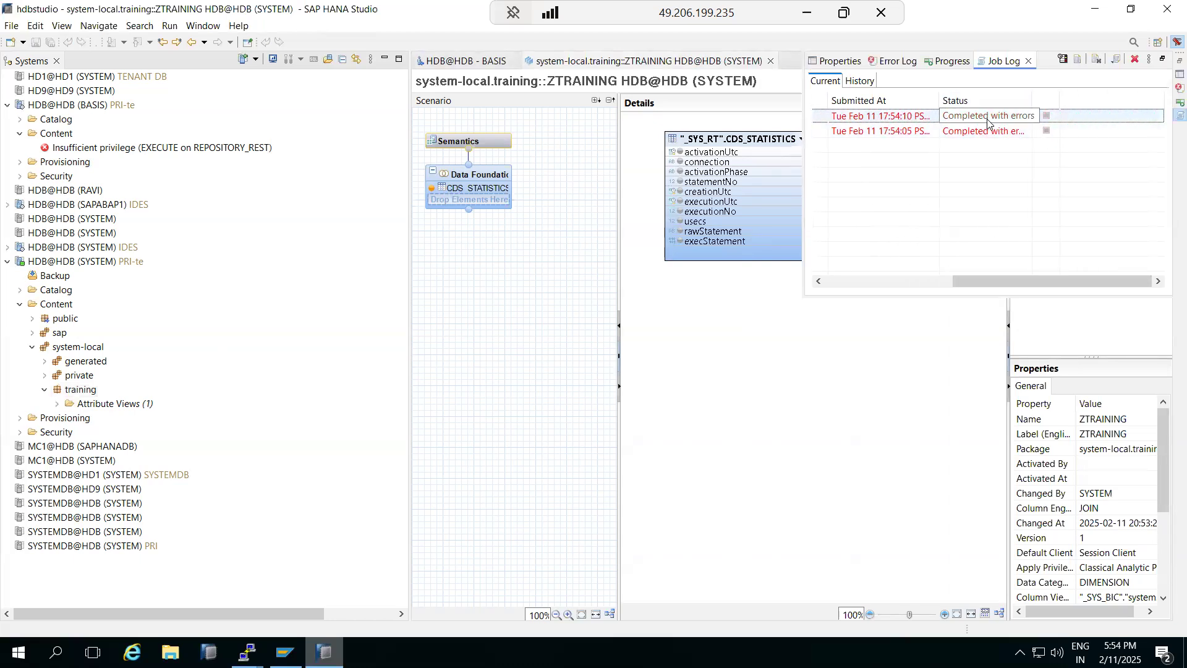
drag(1011, 279, 773, 350)
click(773, 350)
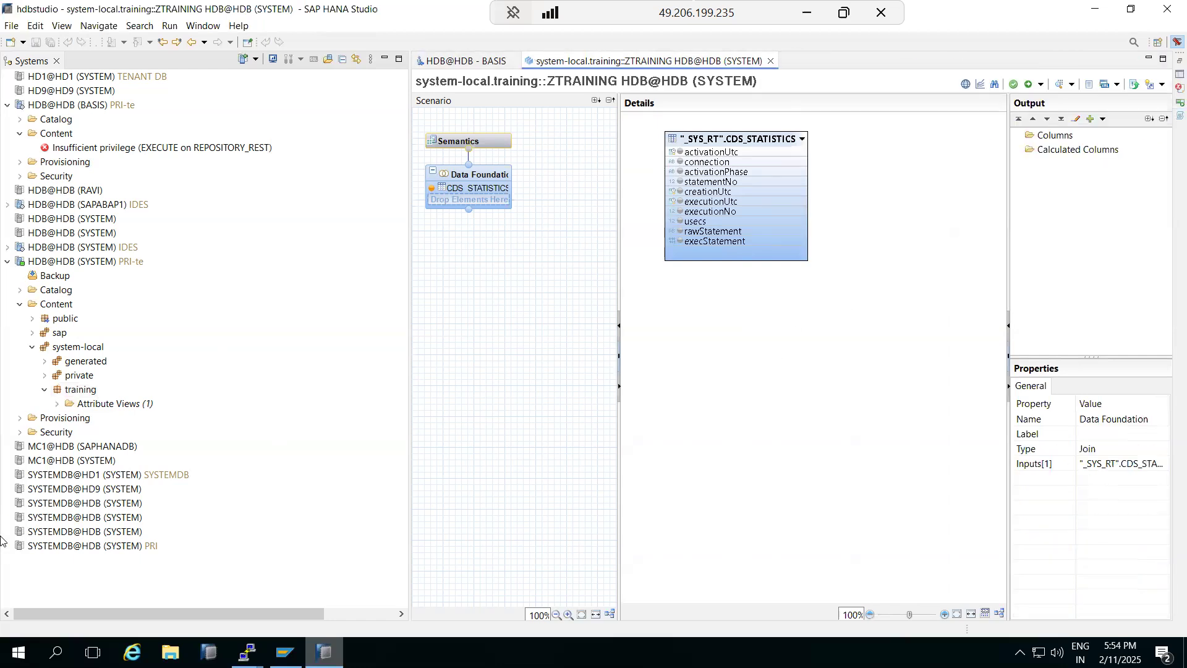
click(58, 403)
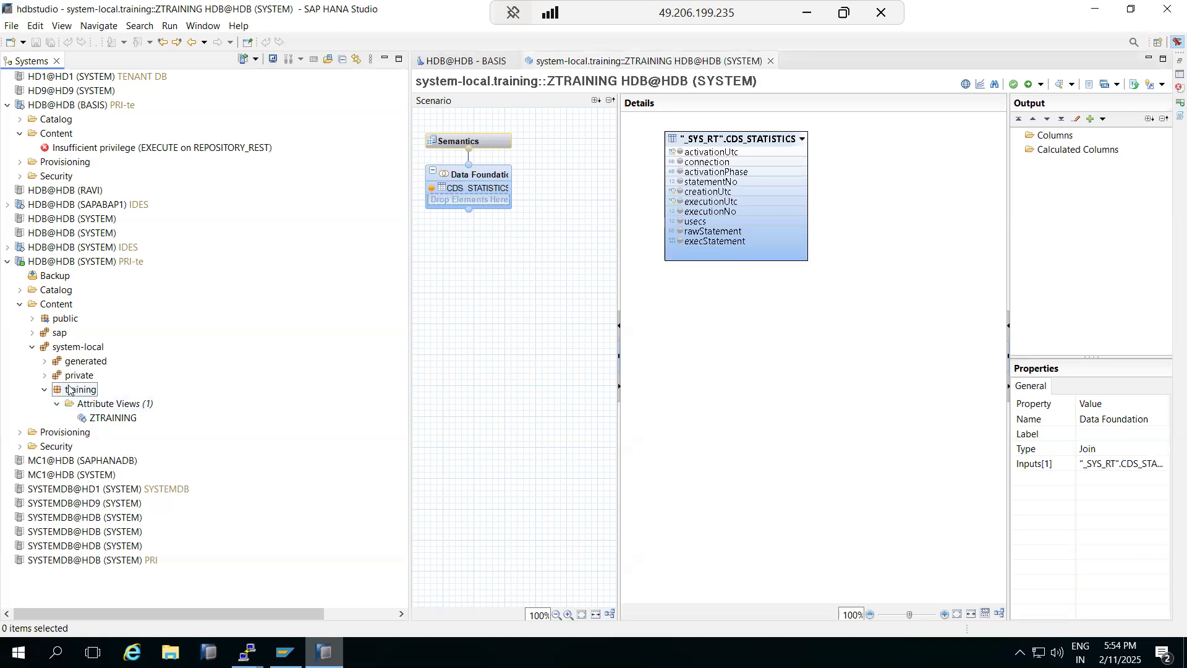
Step: Start a new analytic privilege named ZTRAINING1 in the training package
right_click(68, 388)
mouse_move(297, 395)
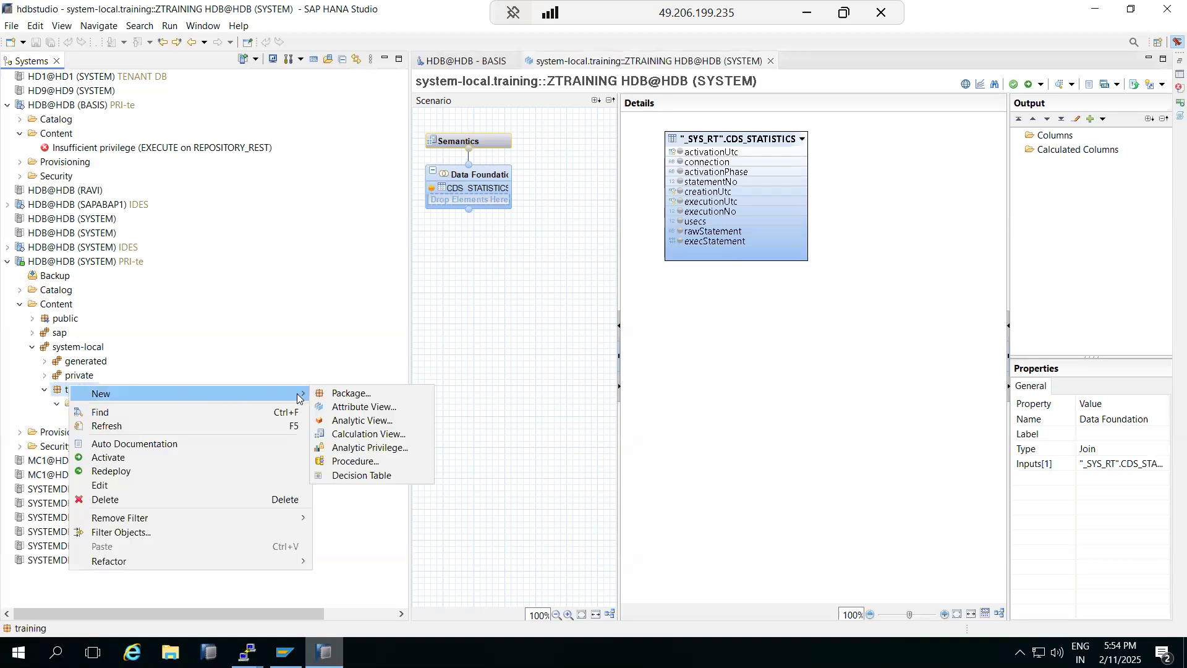
click(354, 453)
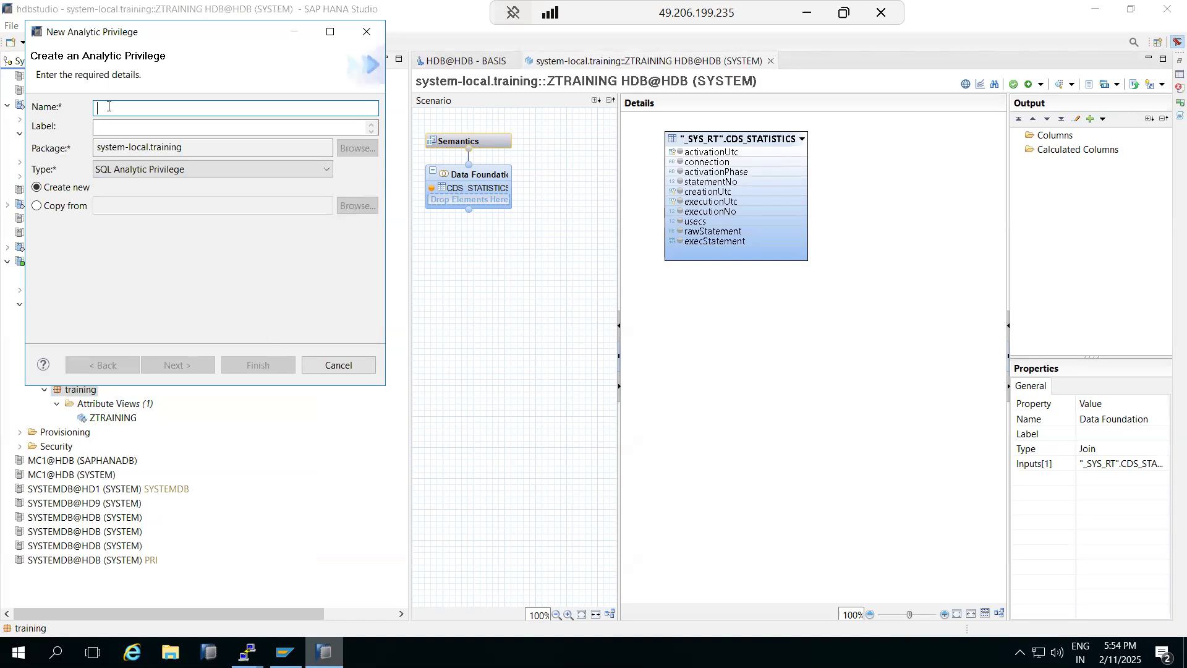
text(ZTR)
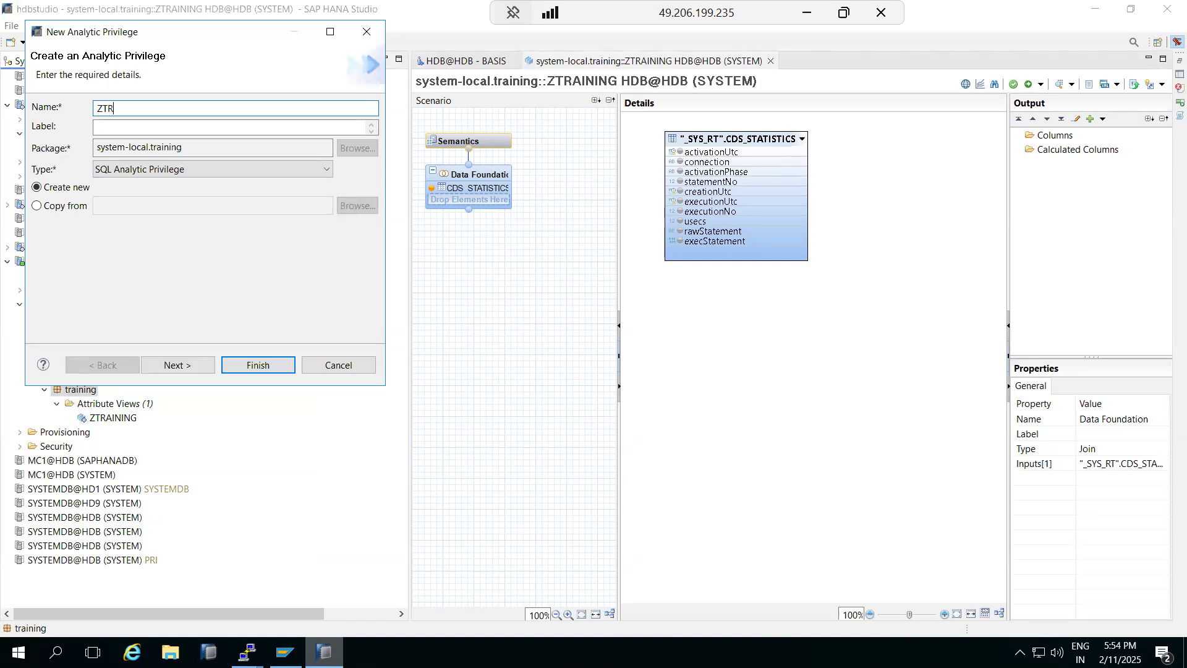
text(AINING)
click(201, 370)
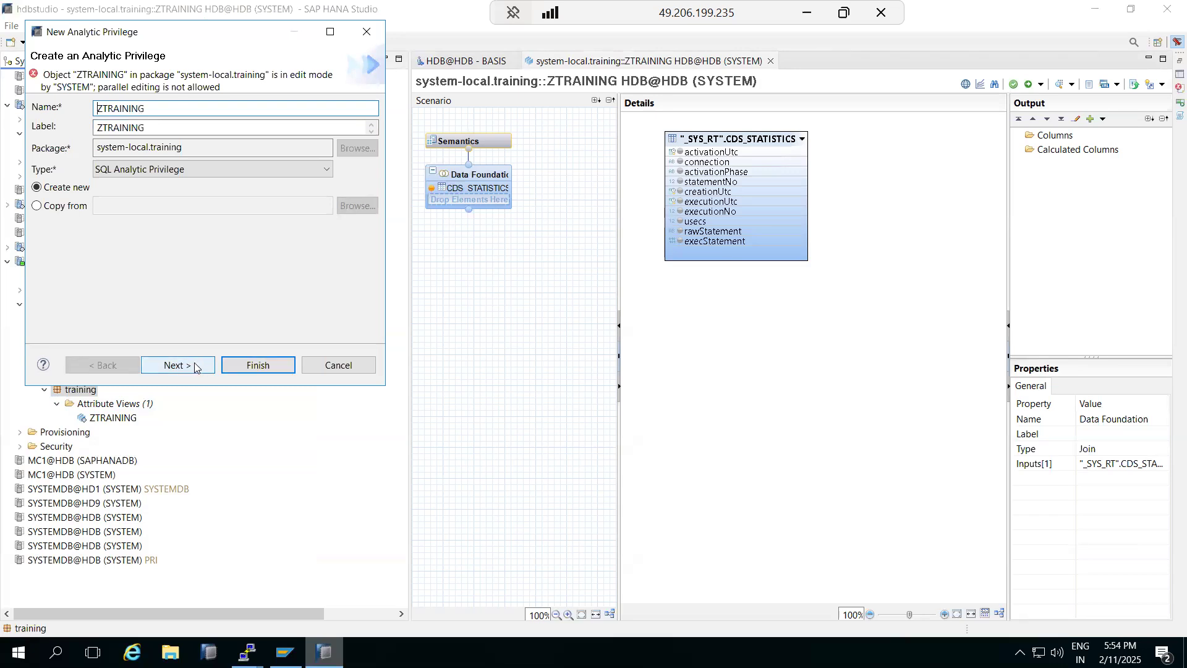
click(162, 110)
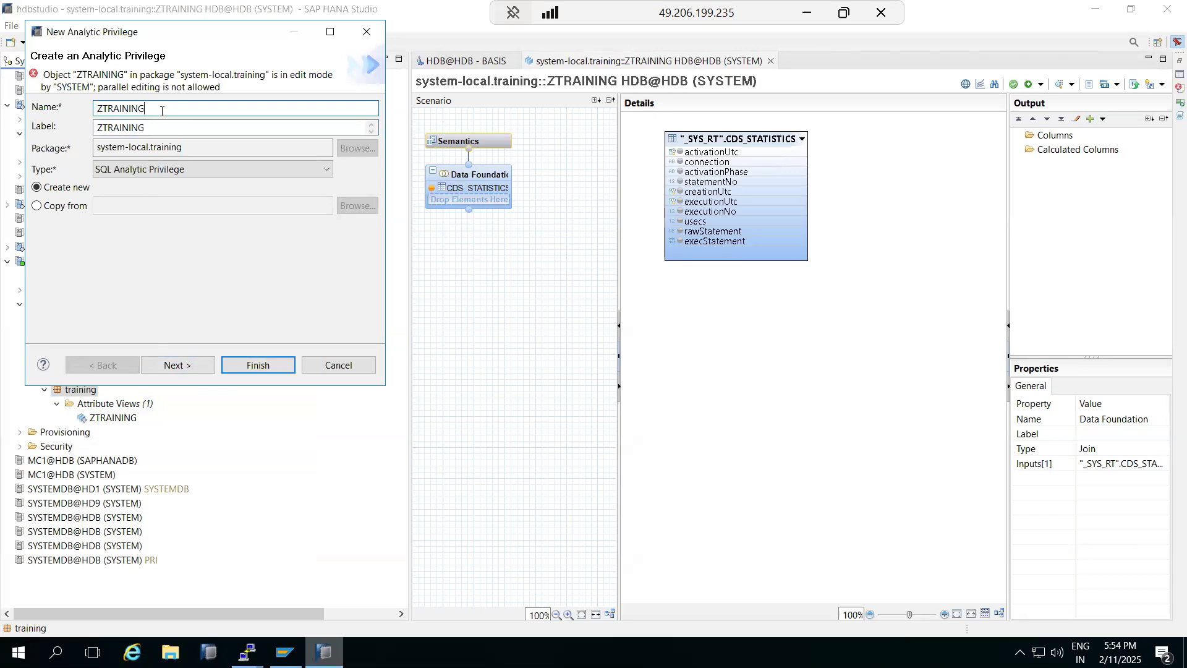
click(204, 364)
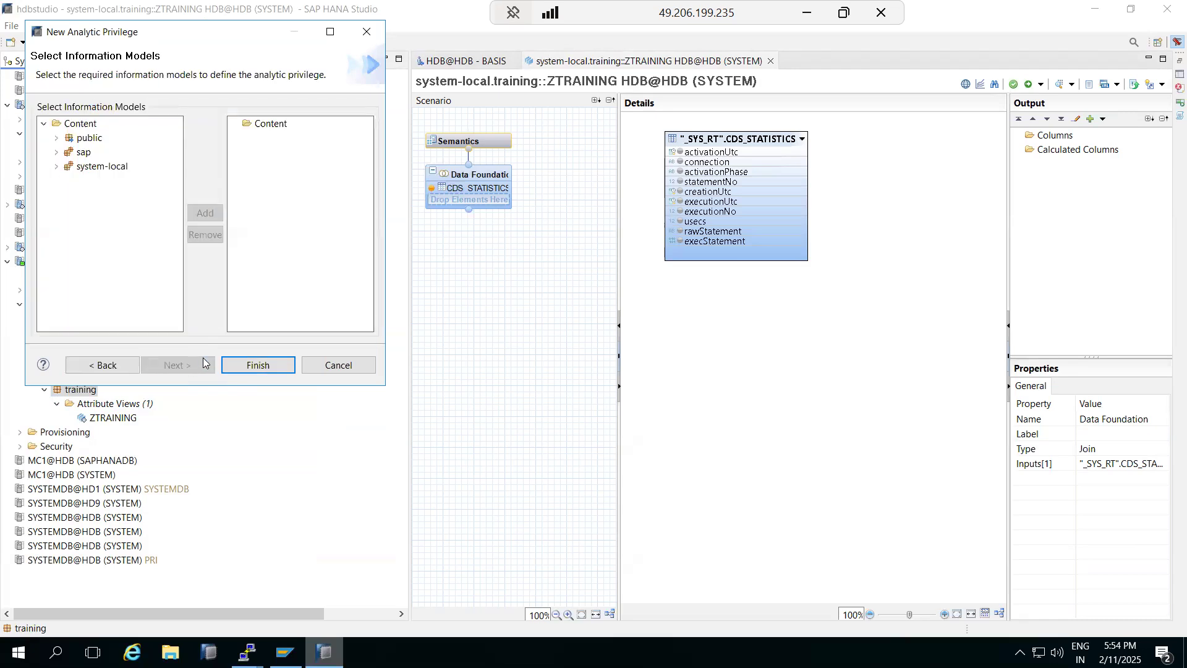
Step: Secure the ZTRAINING view from system-local.training in the privilege, then return to the BASIS user
click(57, 166)
click(93, 210)
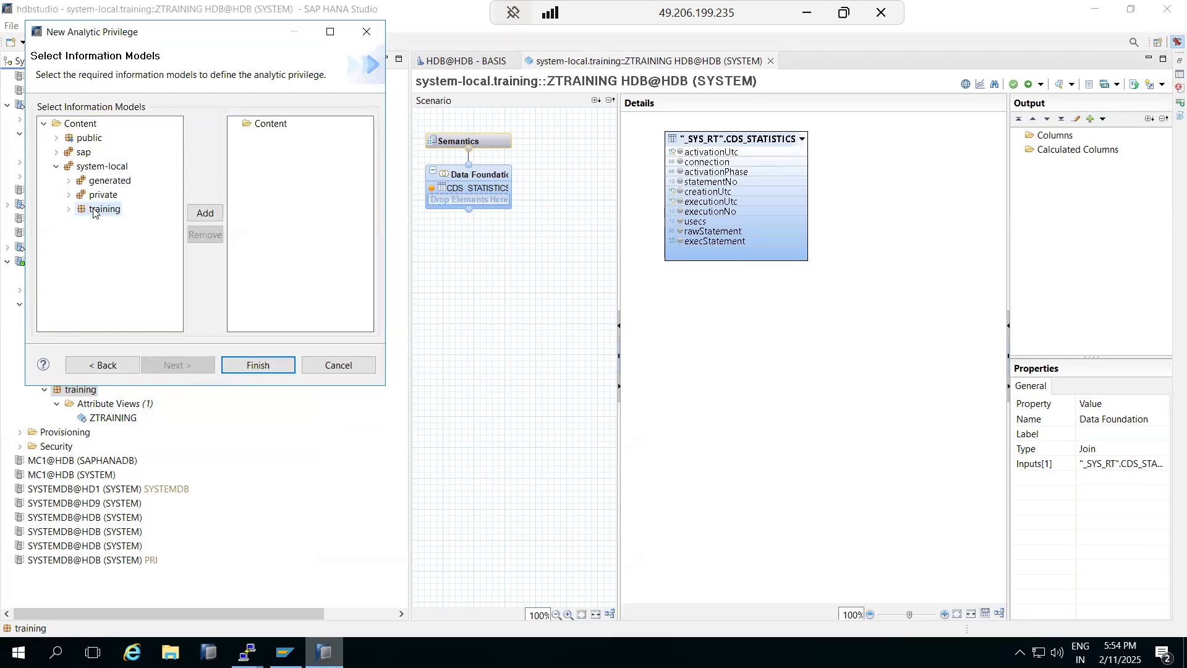
click(205, 213)
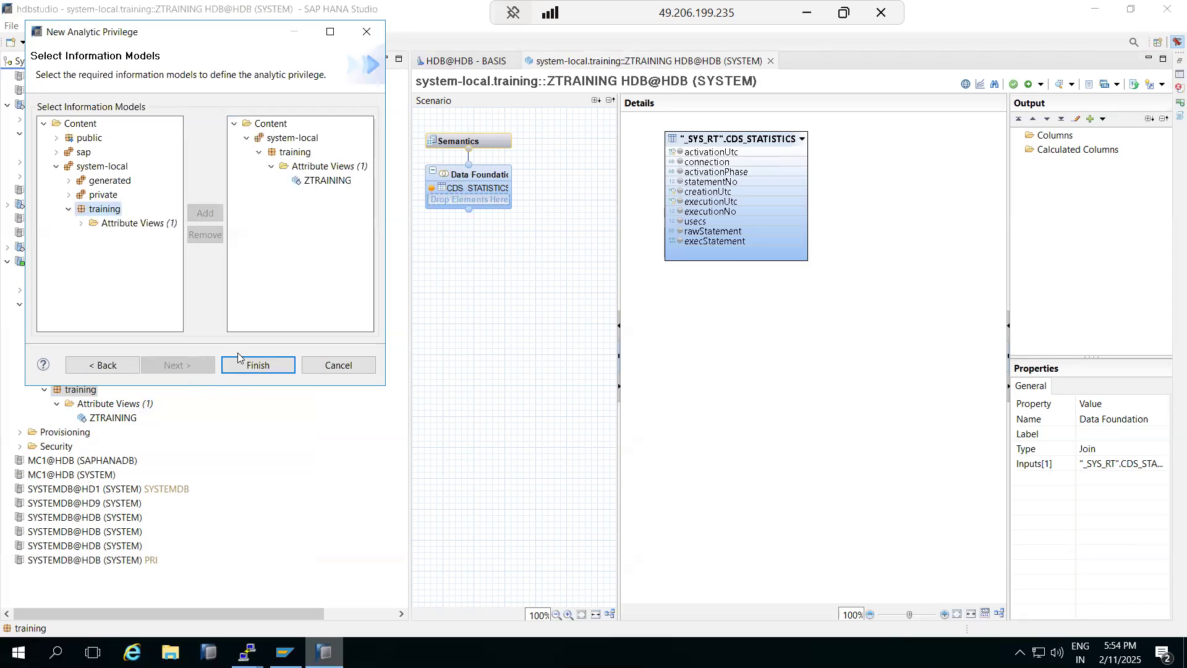
click(253, 365)
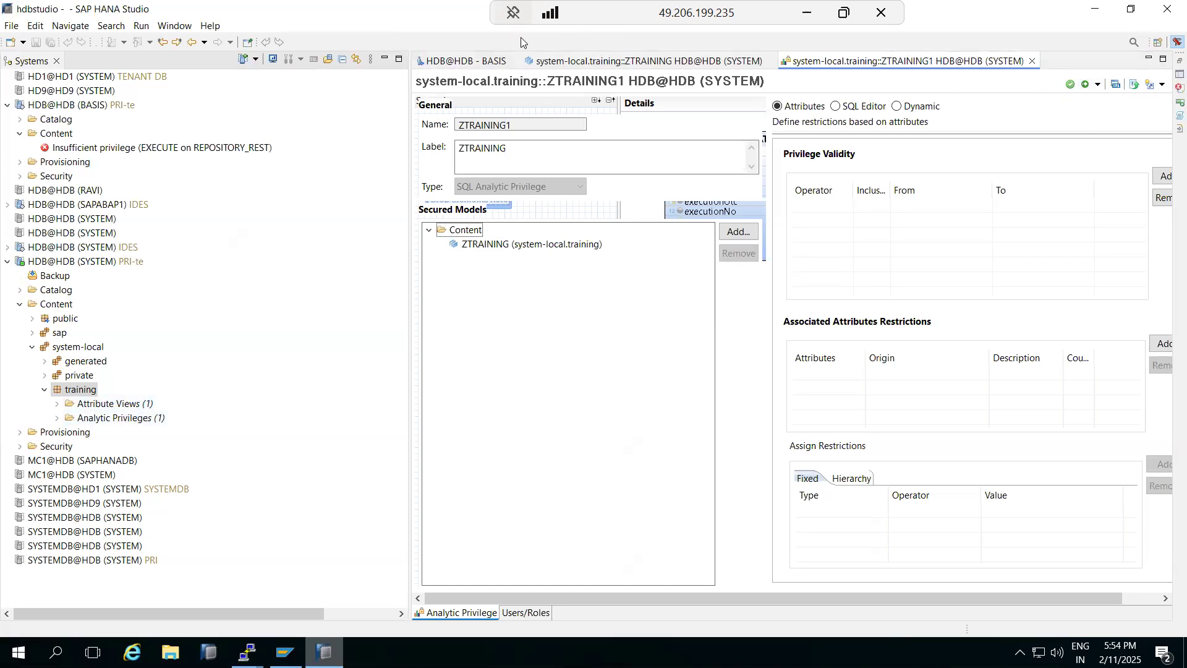
click(478, 62)
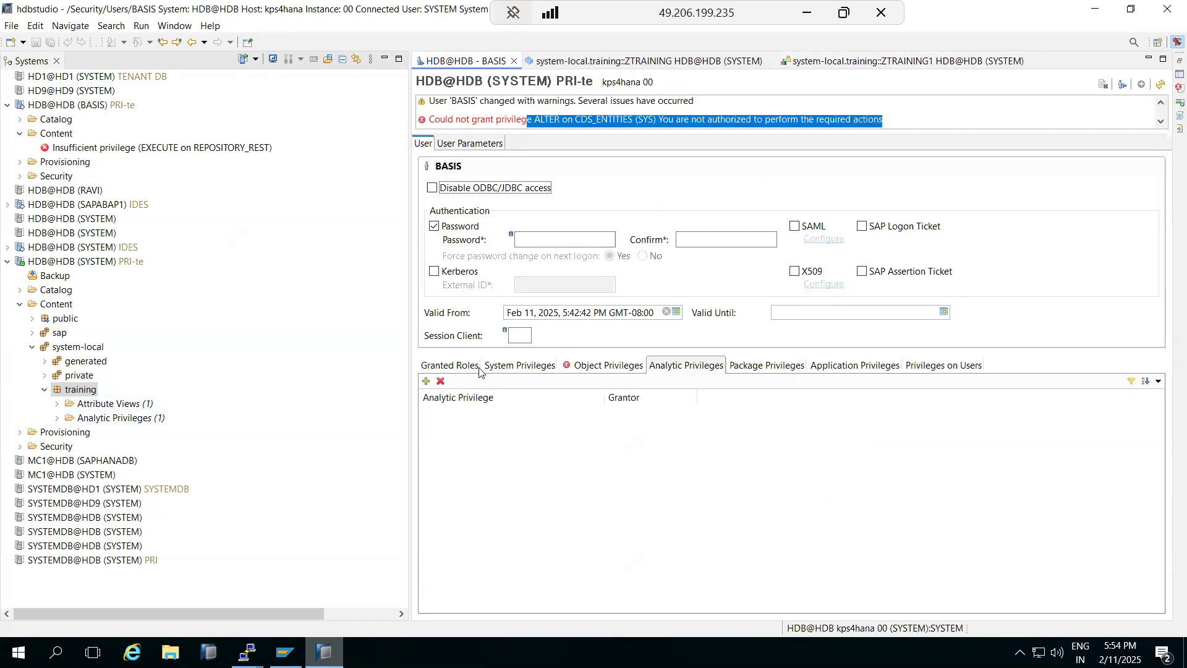
Step: Try adding a ZTRA analytic privilege to BASIS, then cancel
click(426, 381)
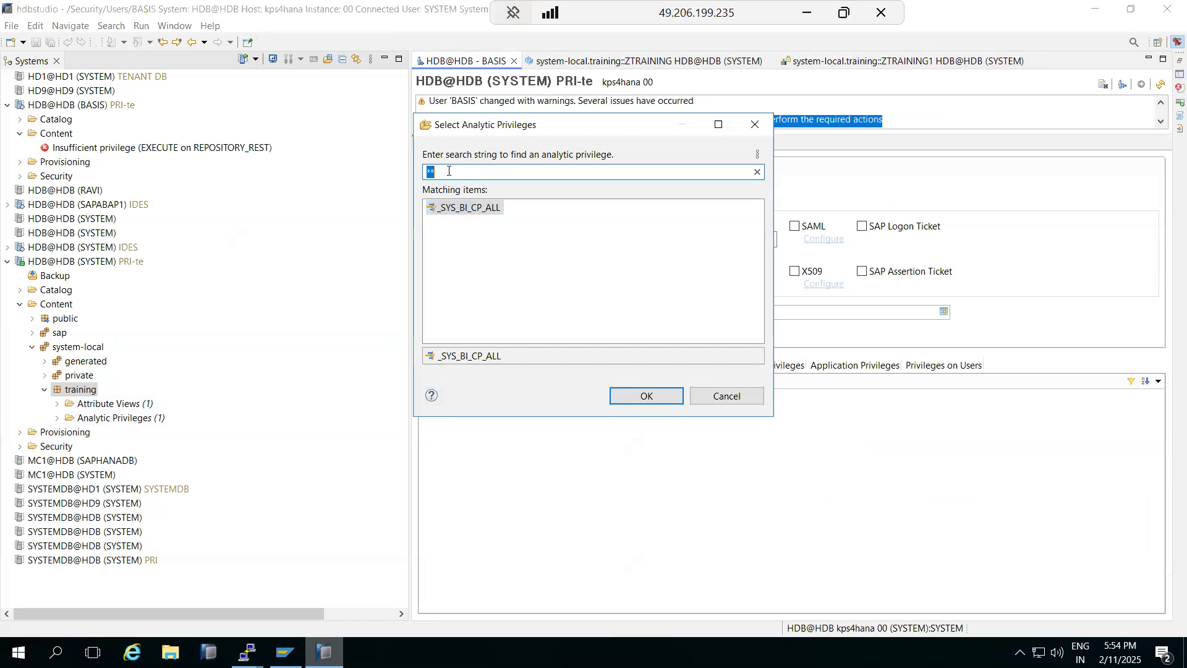
text(ZTRA)
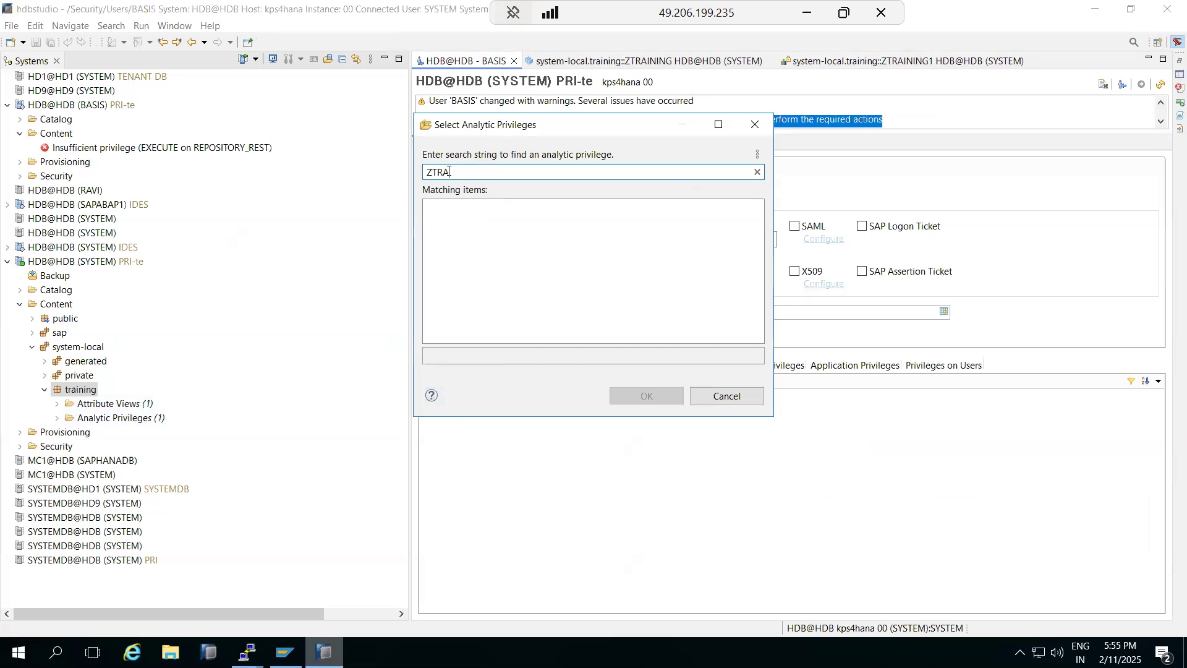
click(723, 396)
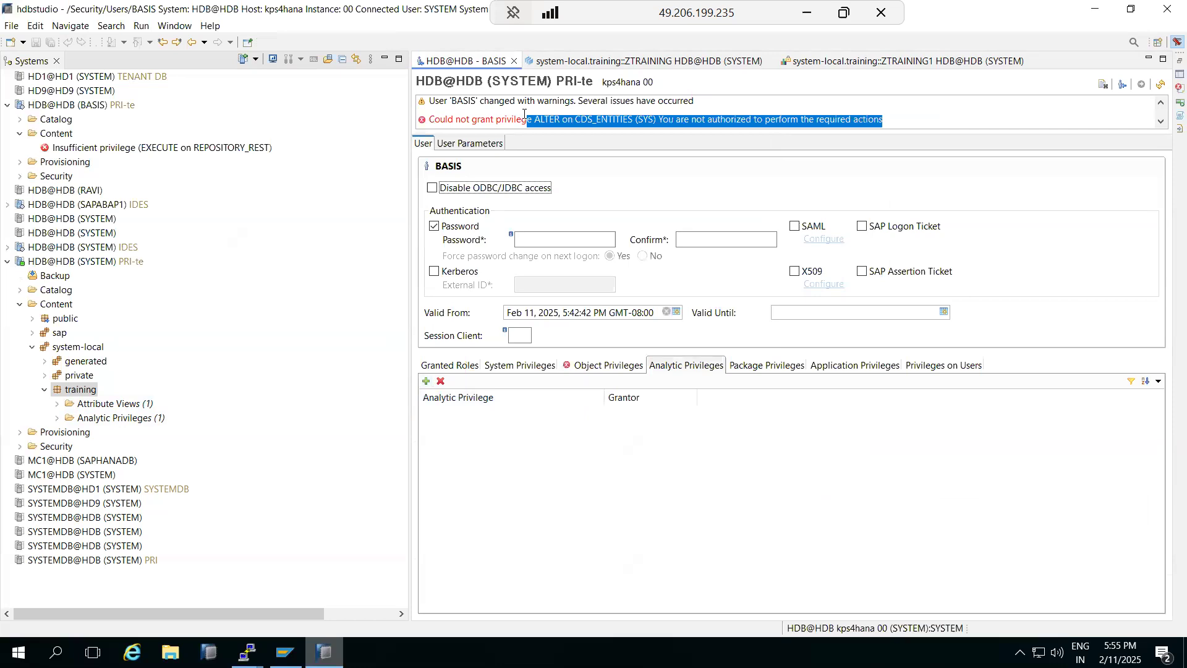
Step: Activate and validate the ZTRAINING1 privilege, then close the ZTRAINING1 and ZTRAINING editors
click(972, 61)
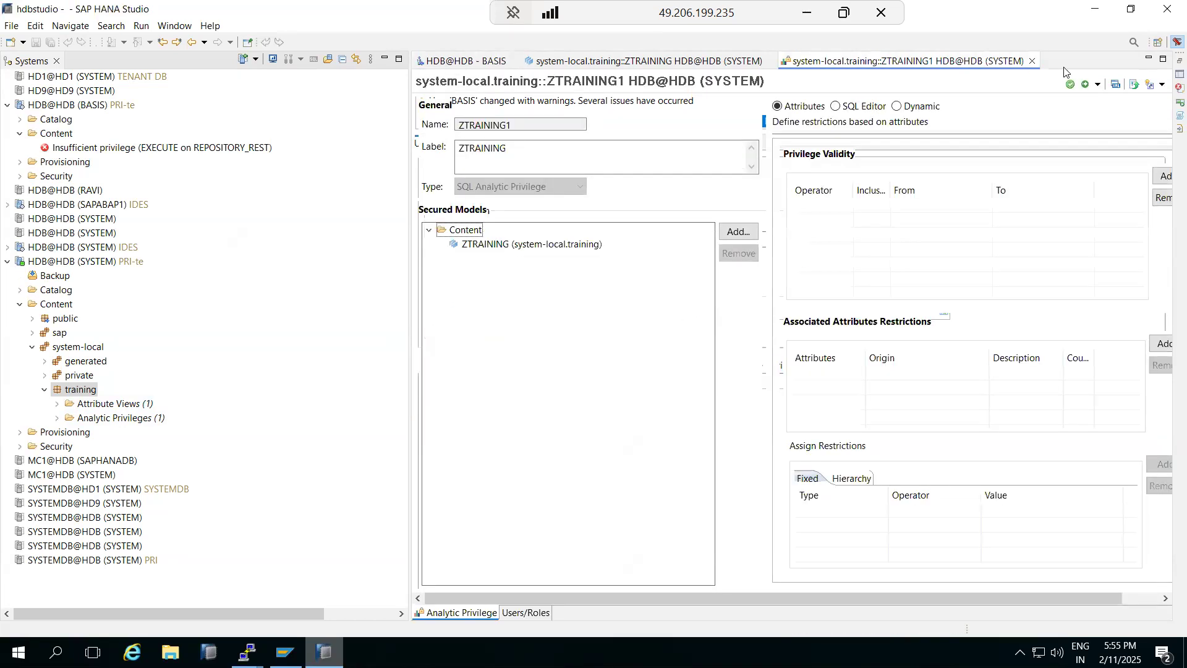
click(1087, 85)
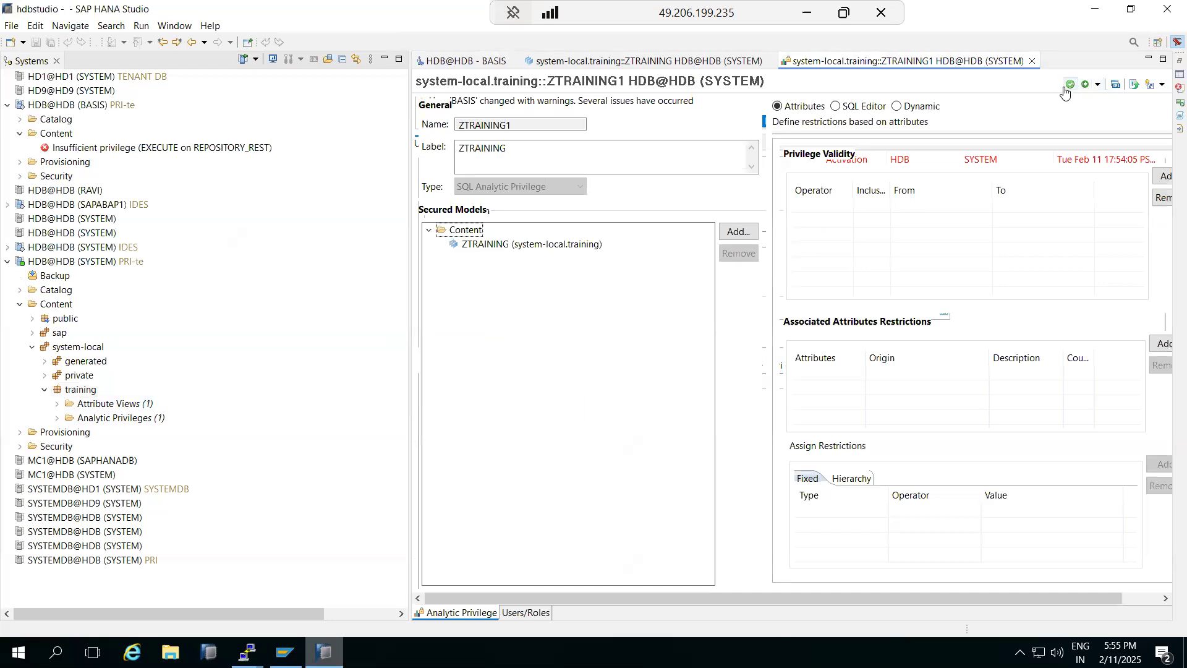
click(1069, 91)
click(1032, 61)
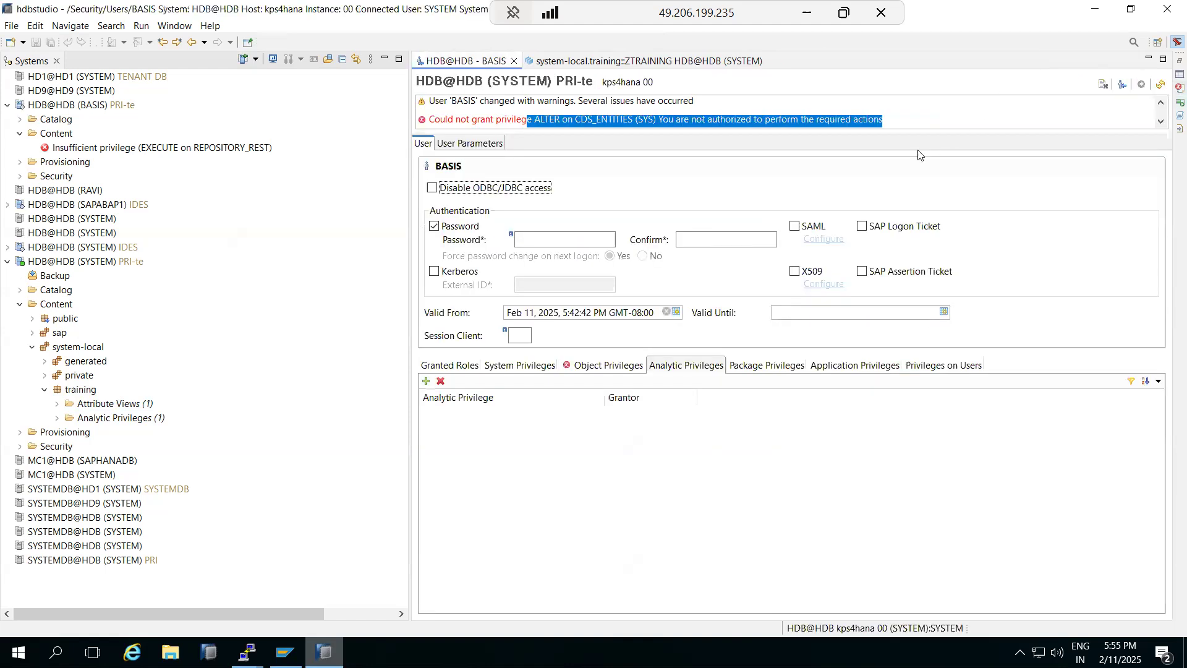
click(656, 62)
click(771, 60)
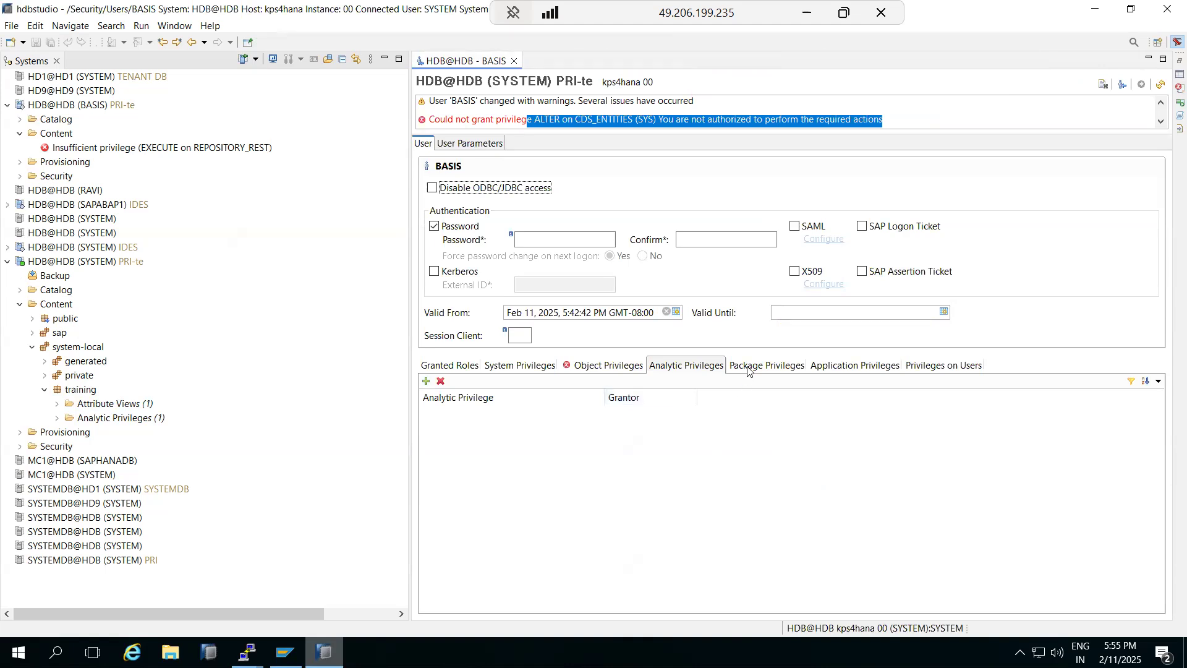
Step: Grant BASIS a package privilege on Root Package, then review its application and user privileges
click(749, 371)
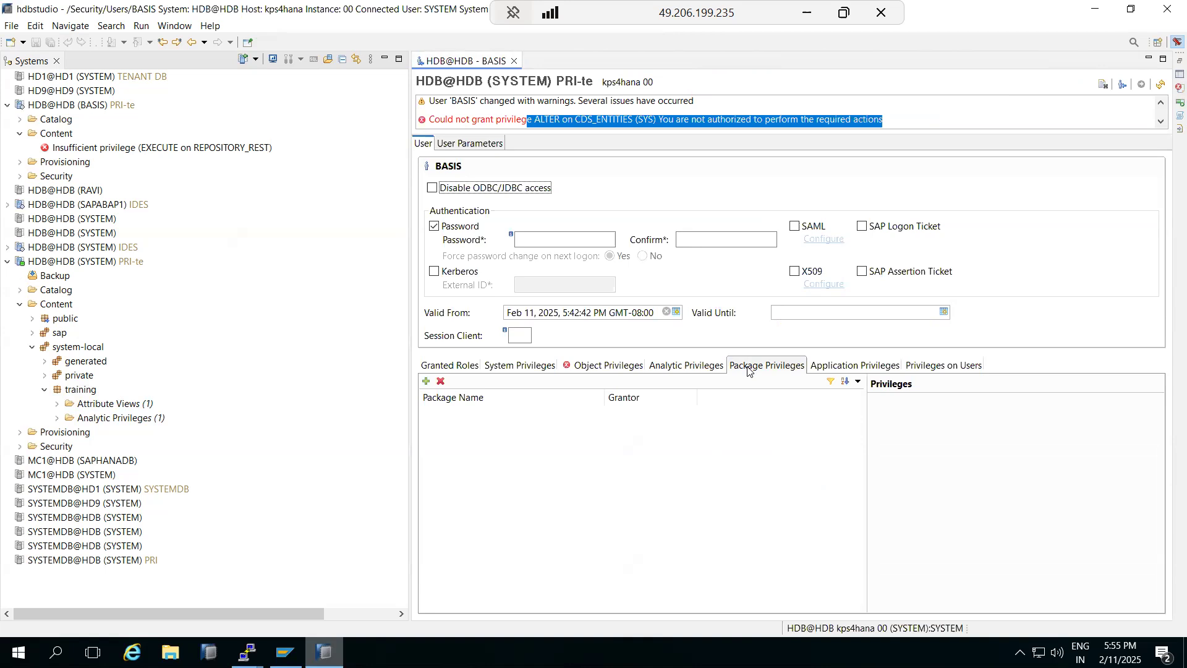
click(426, 381)
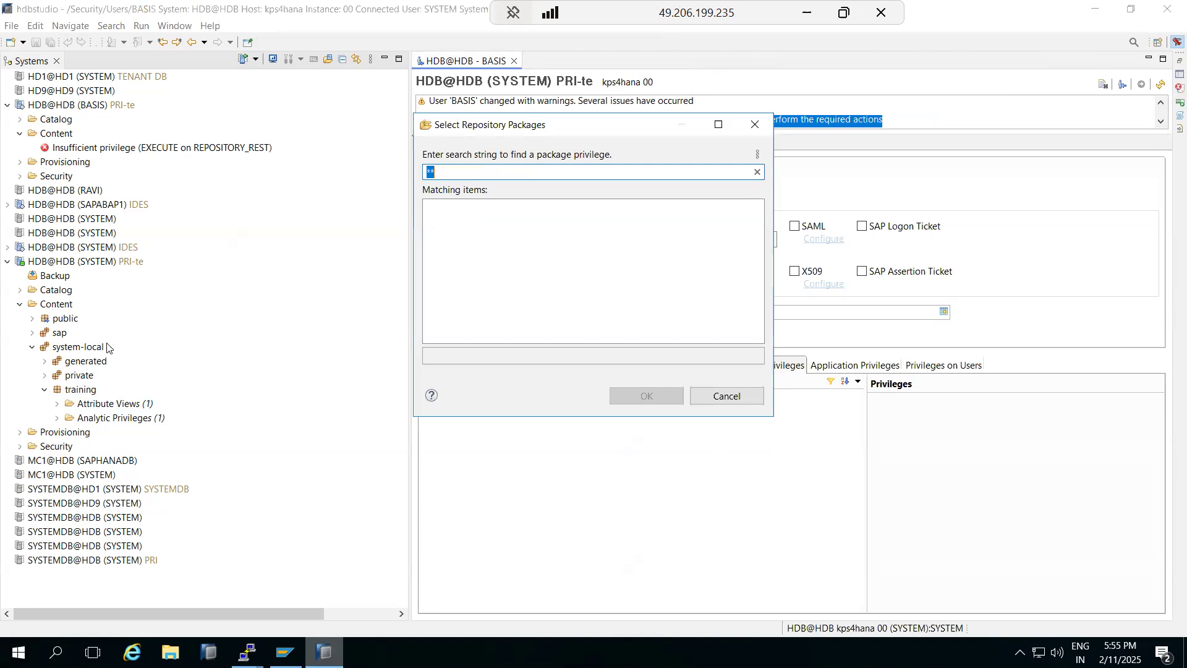
text(ZTRAINING)
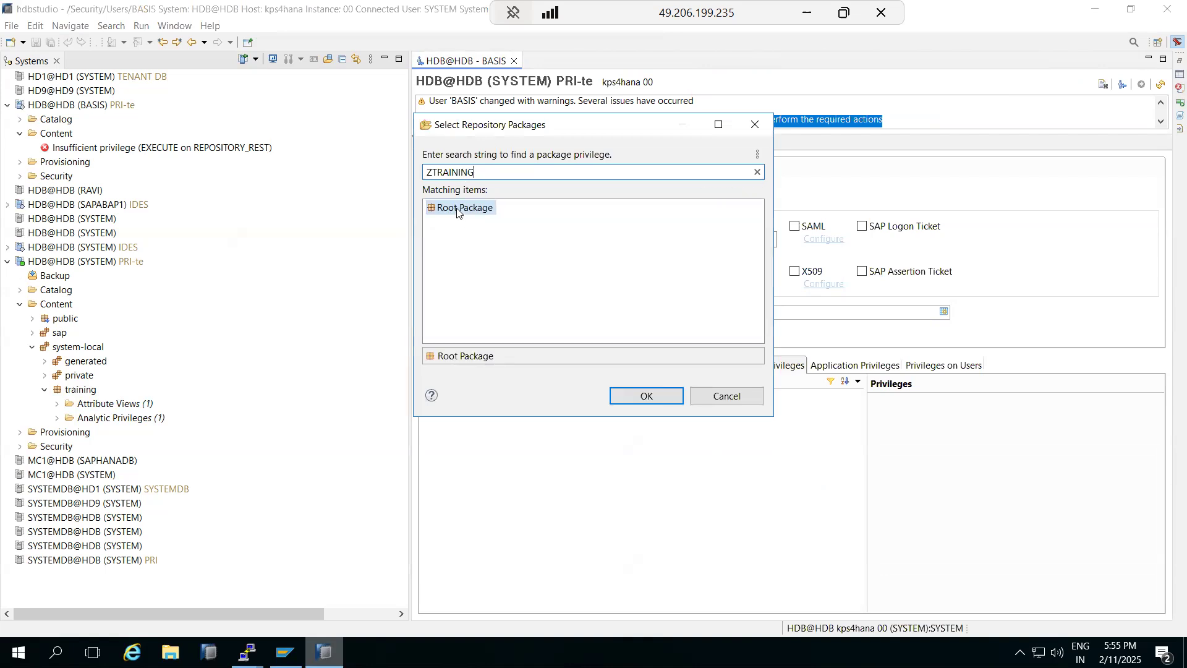
double_click(457, 209)
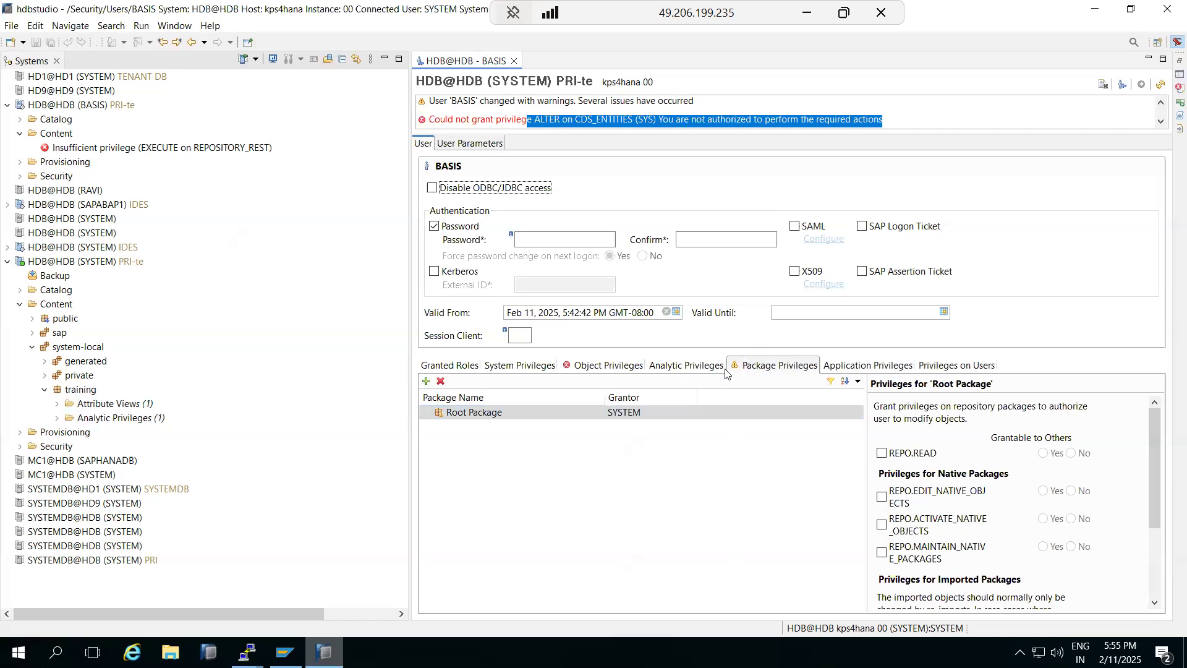
click(854, 363)
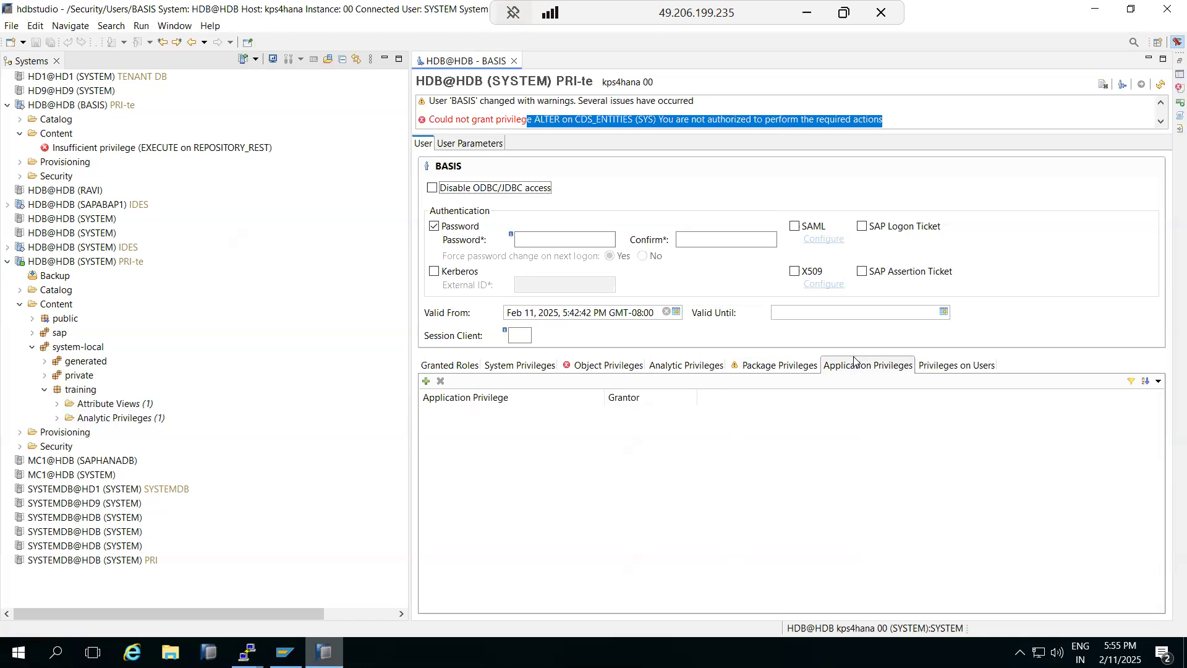
click(937, 369)
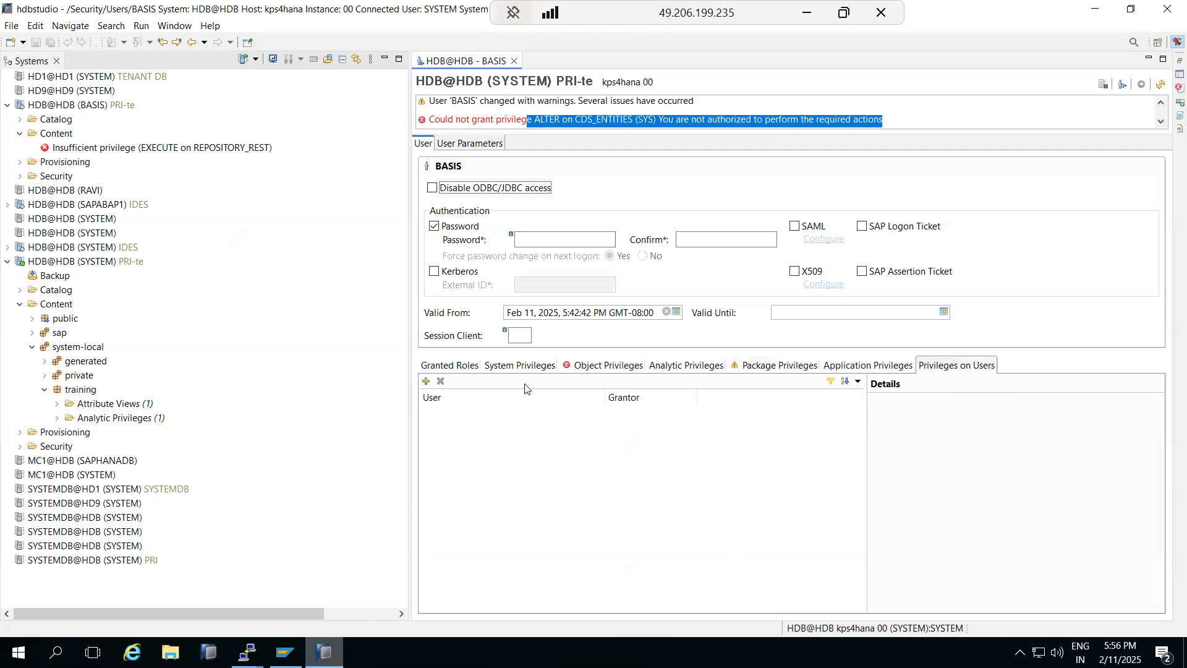
click(499, 371)
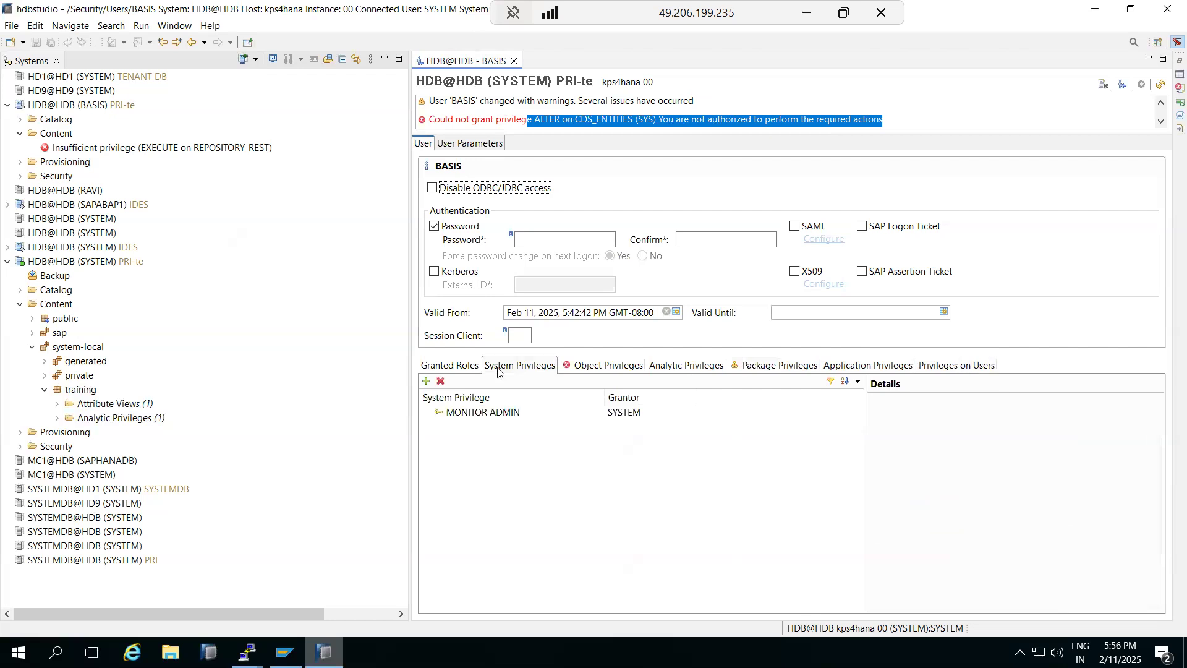
click(616, 368)
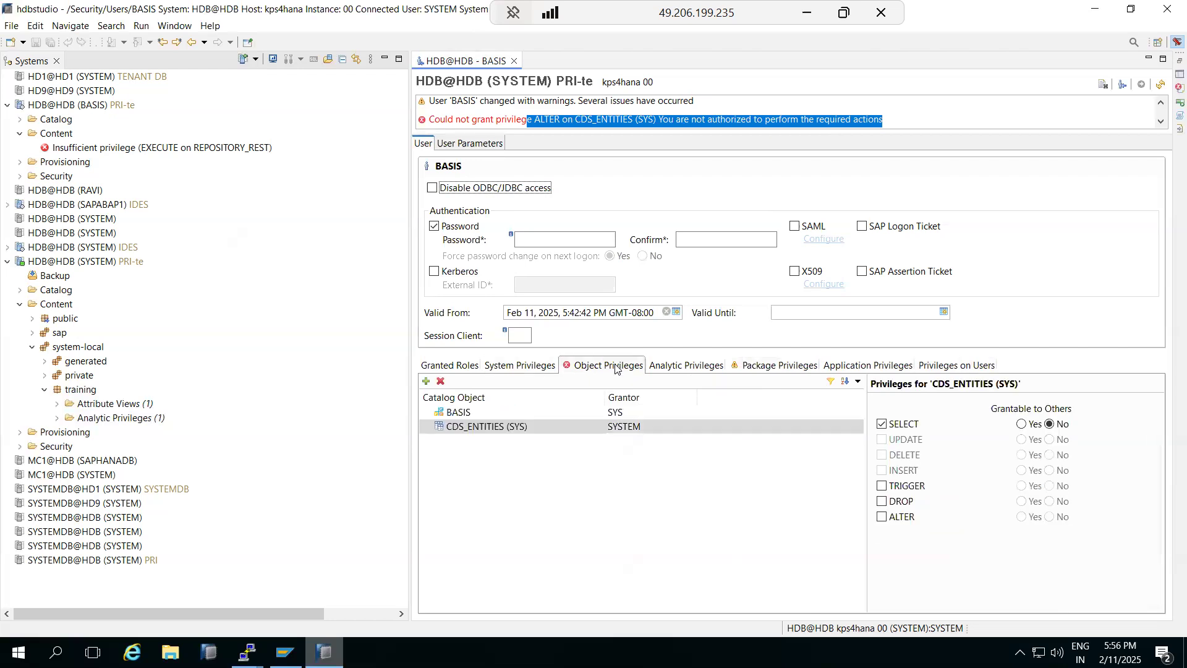
click(522, 368)
click(603, 369)
click(696, 367)
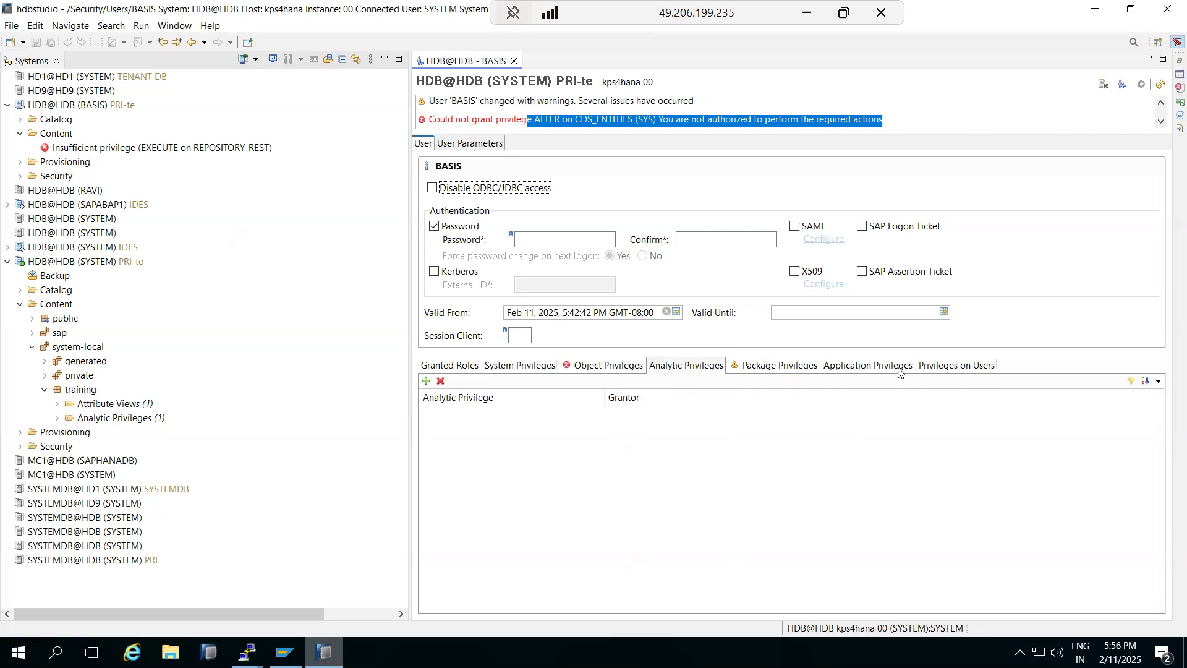
click(506, 363)
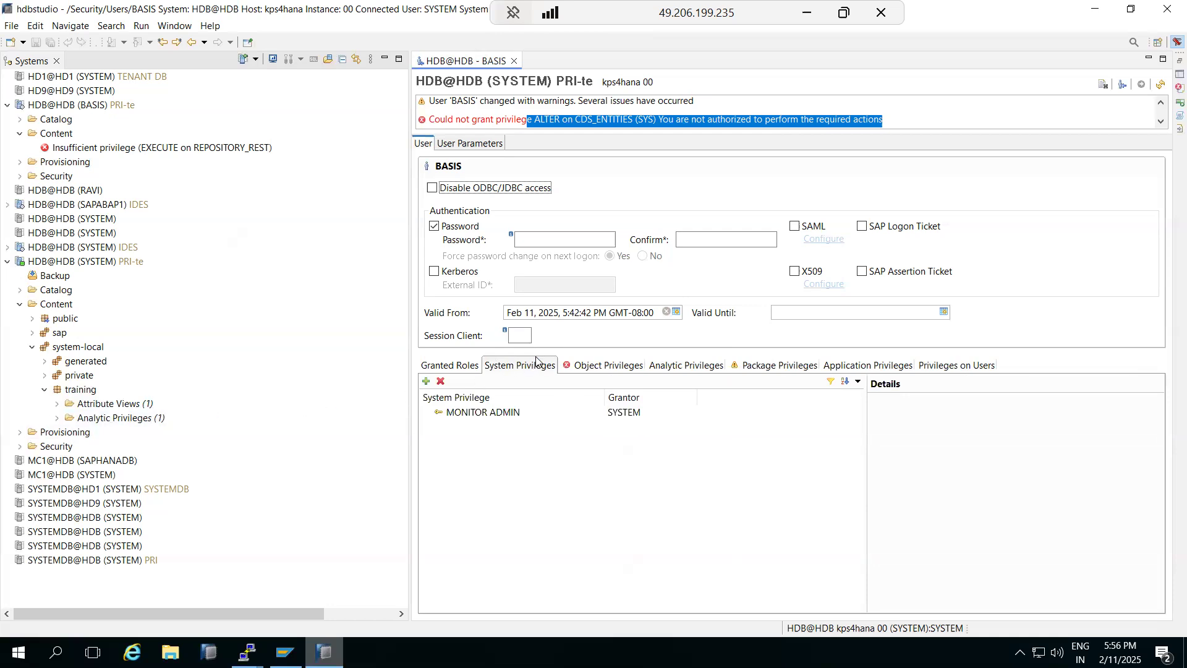
click(622, 366)
click(774, 365)
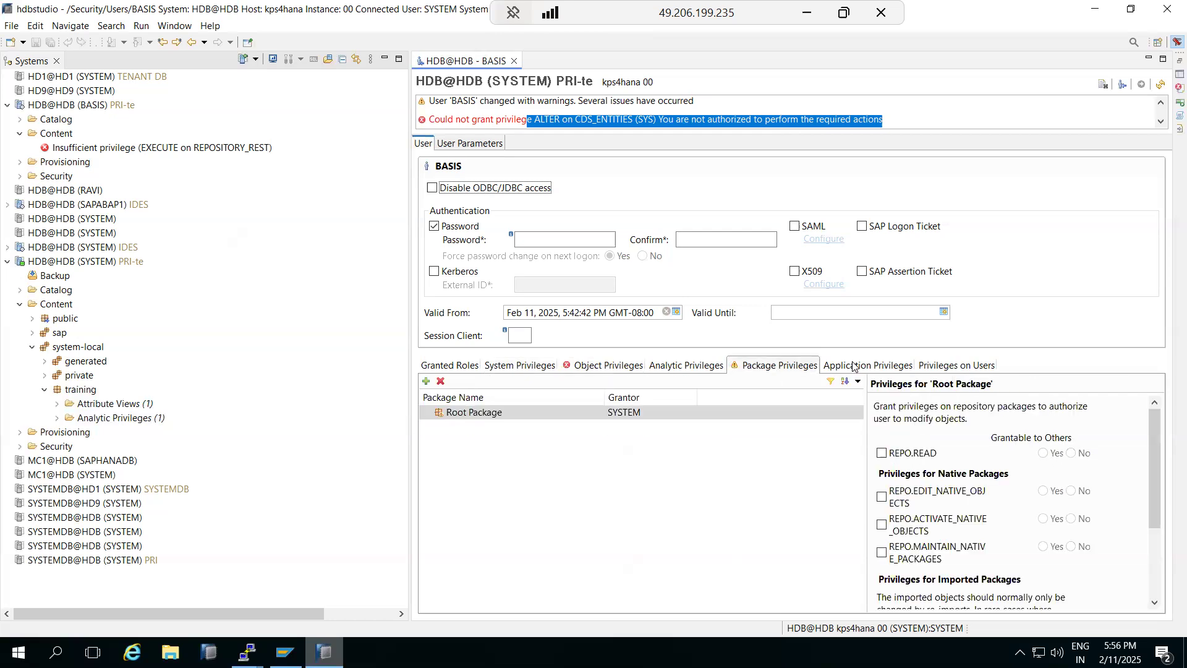
click(847, 366)
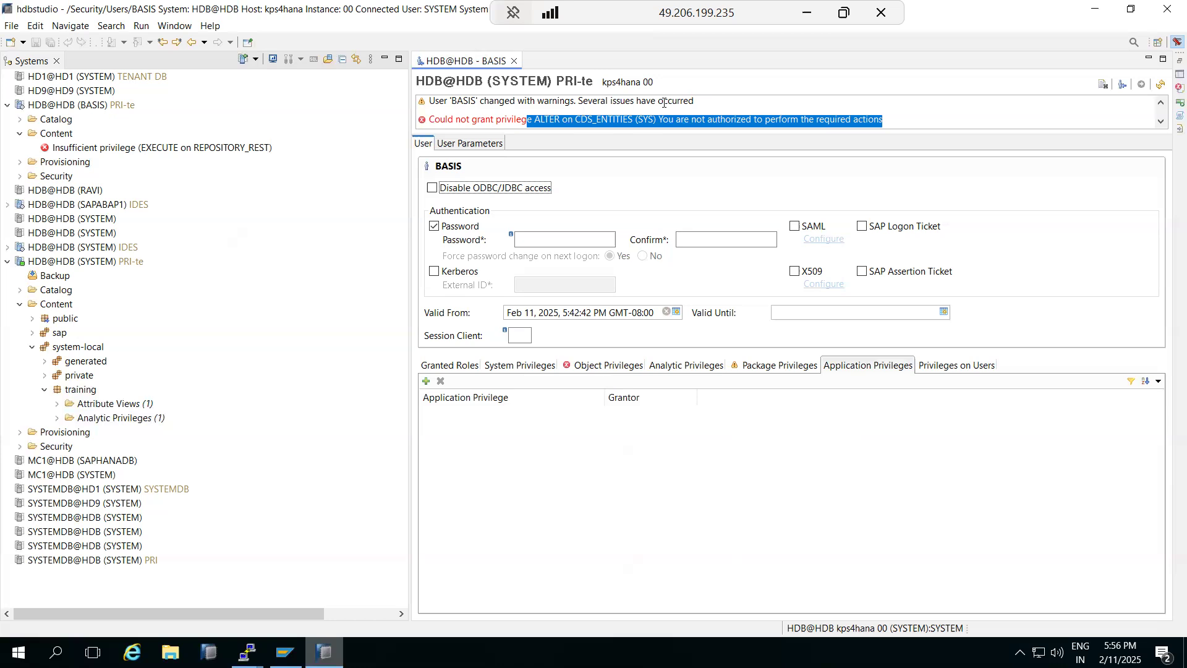
Step: Expand Security and Roles under the PRI-te system, collapse Content, and bring up the Roles actions
click(19, 446)
click(19, 304)
click(33, 375)
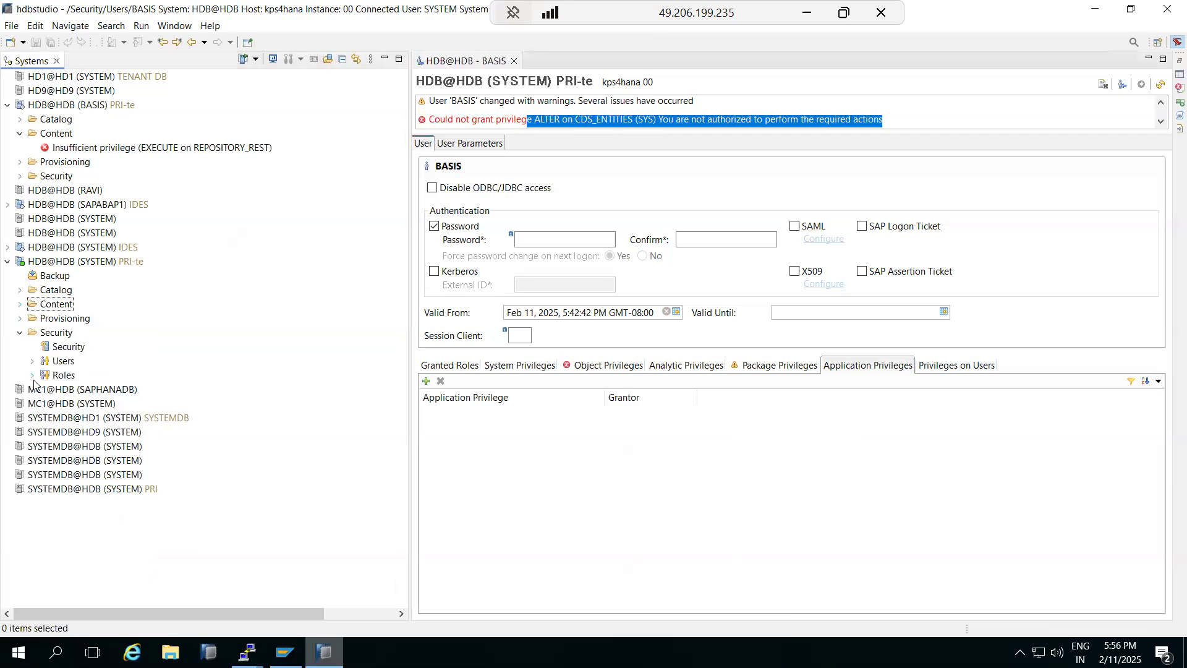
right_click(62, 375)
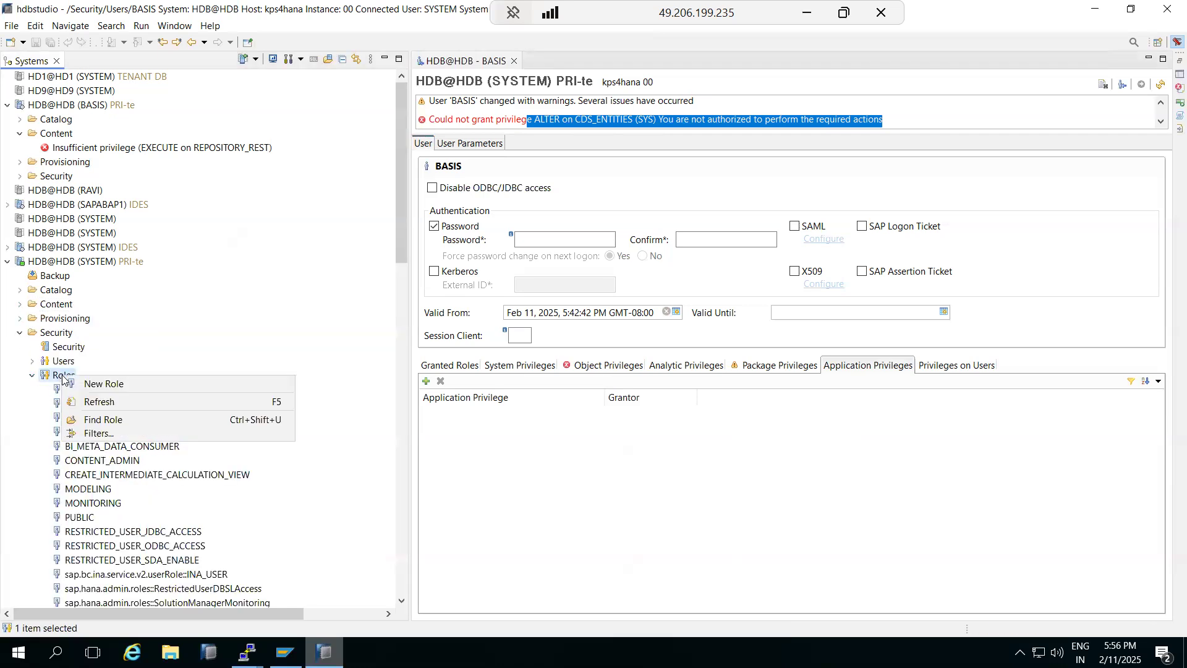
Step: Create role Z_BASIS with system privileges from AUDIT READ and BACKUP ADMIN through CLIENT PARAMETER ADMIN
click(94, 384)
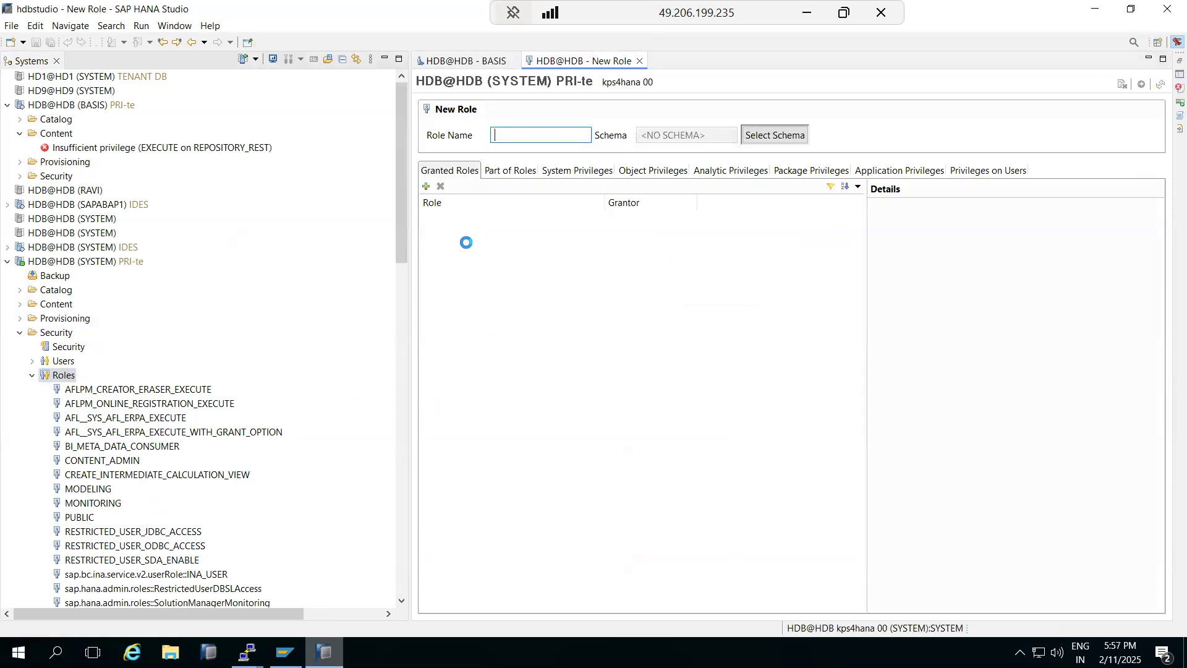
text(Z_BASIS)
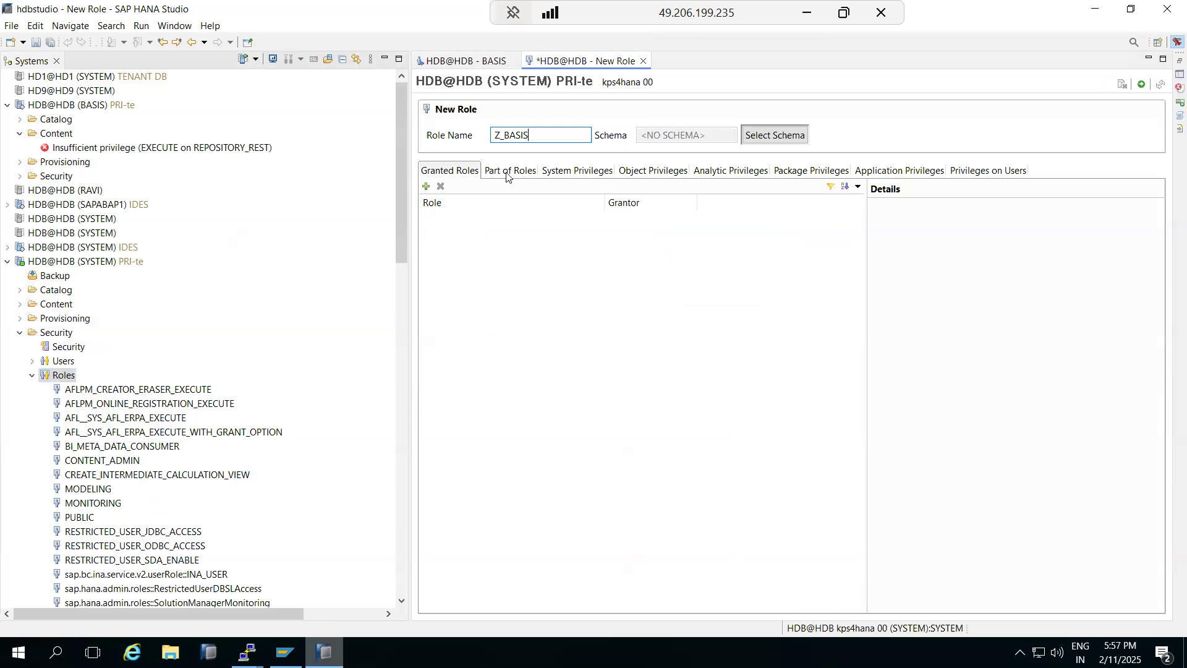
click(555, 176)
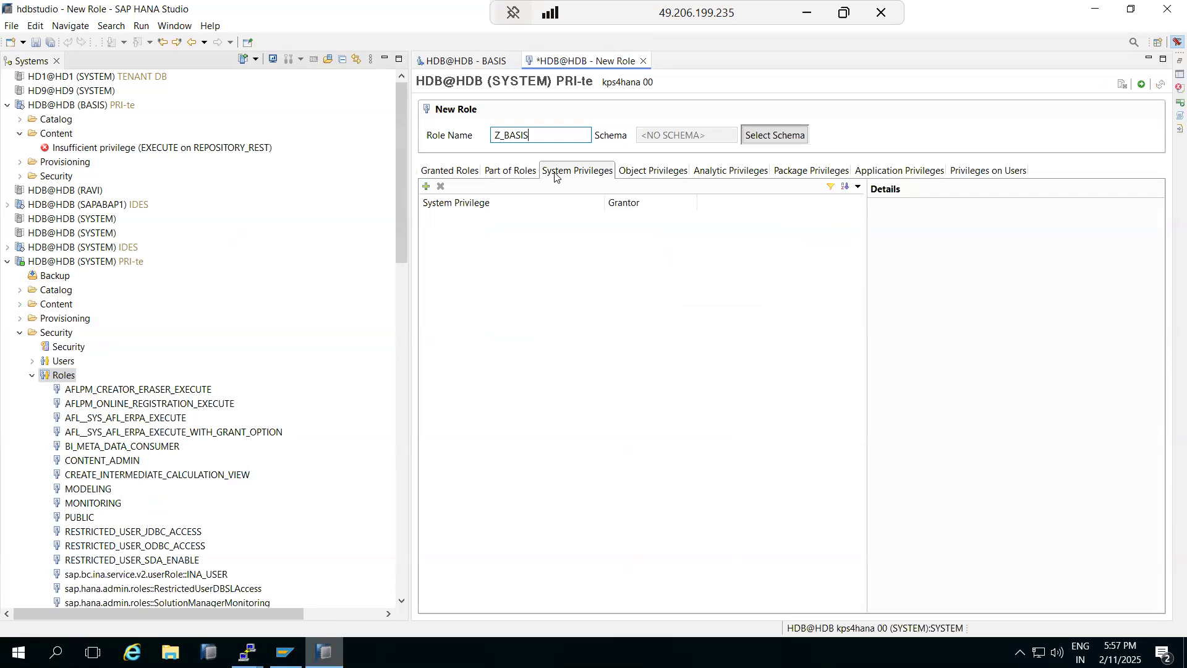
click(426, 186)
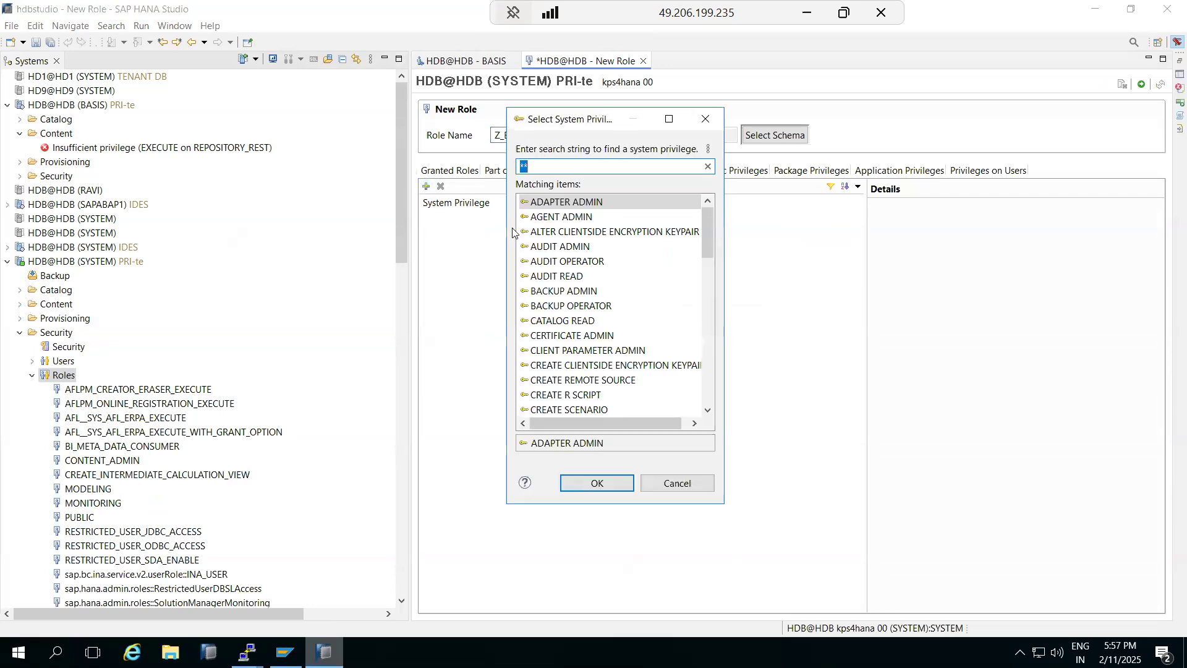
click(558, 279)
click(560, 294)
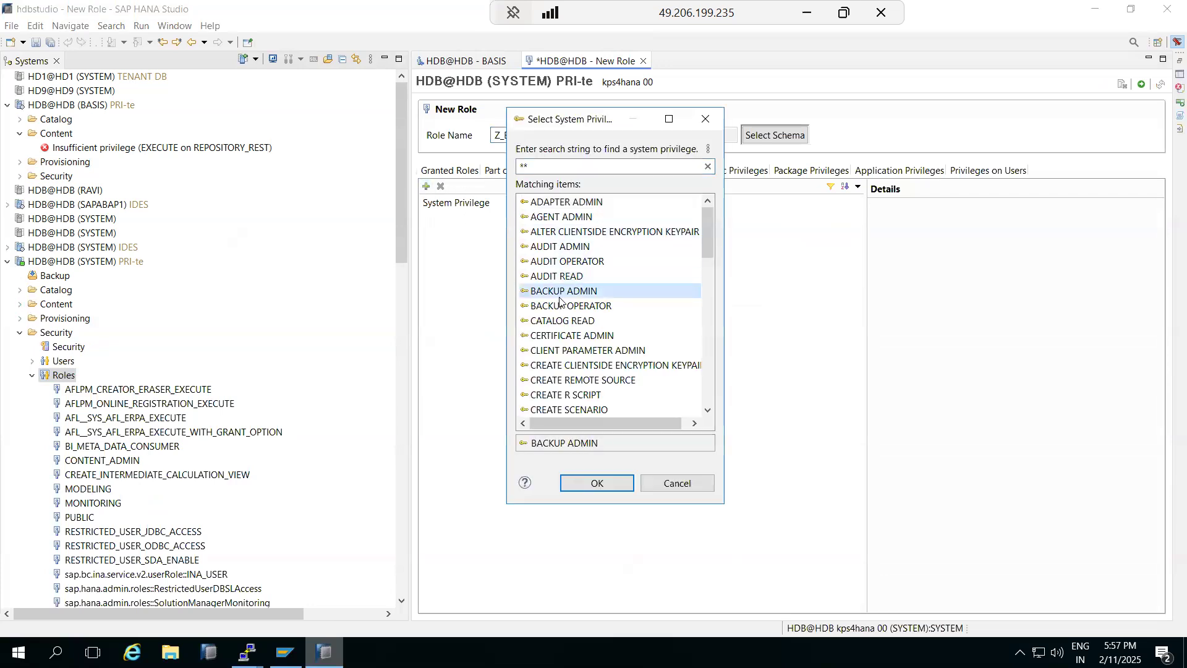
drag(560, 302, 565, 371)
click(595, 483)
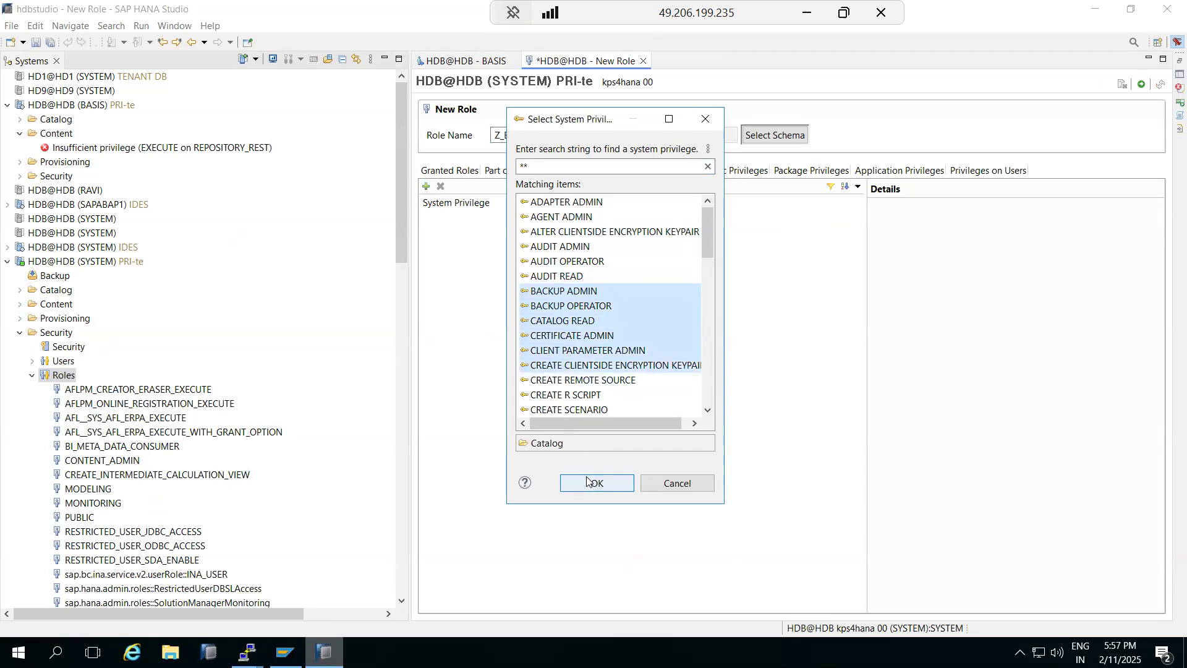
Step: Grant the role SELECT on the _INA_ACTIVE_OBJECT catalog object and deploy Z_BASIS
click(634, 174)
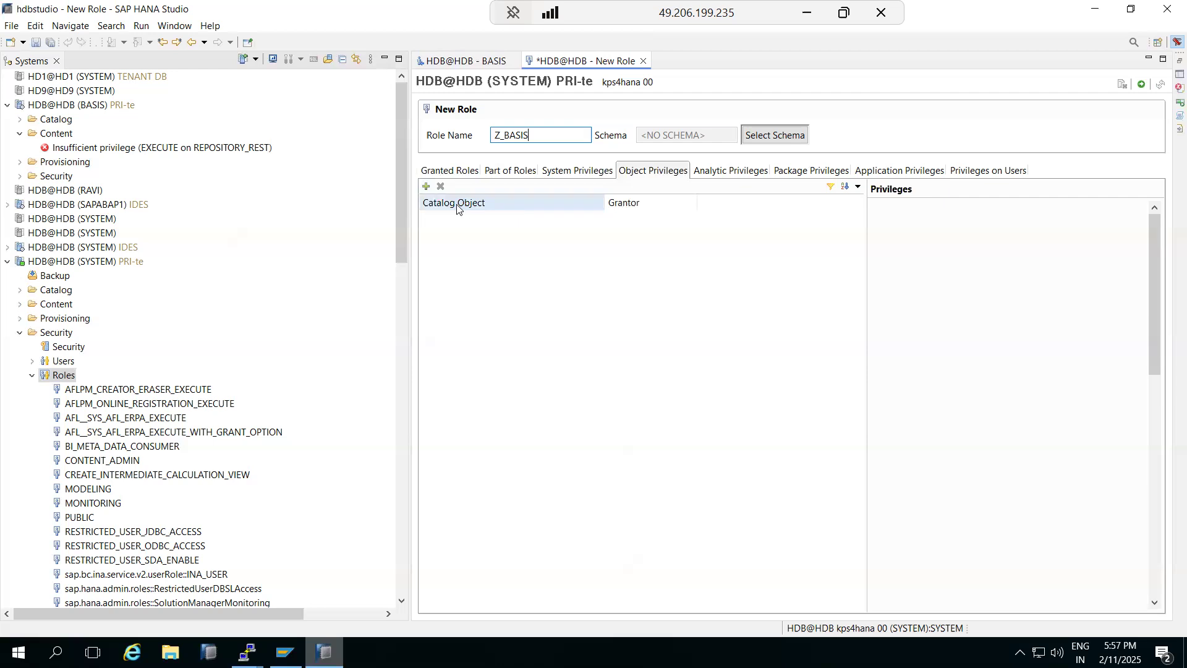
click(428, 187)
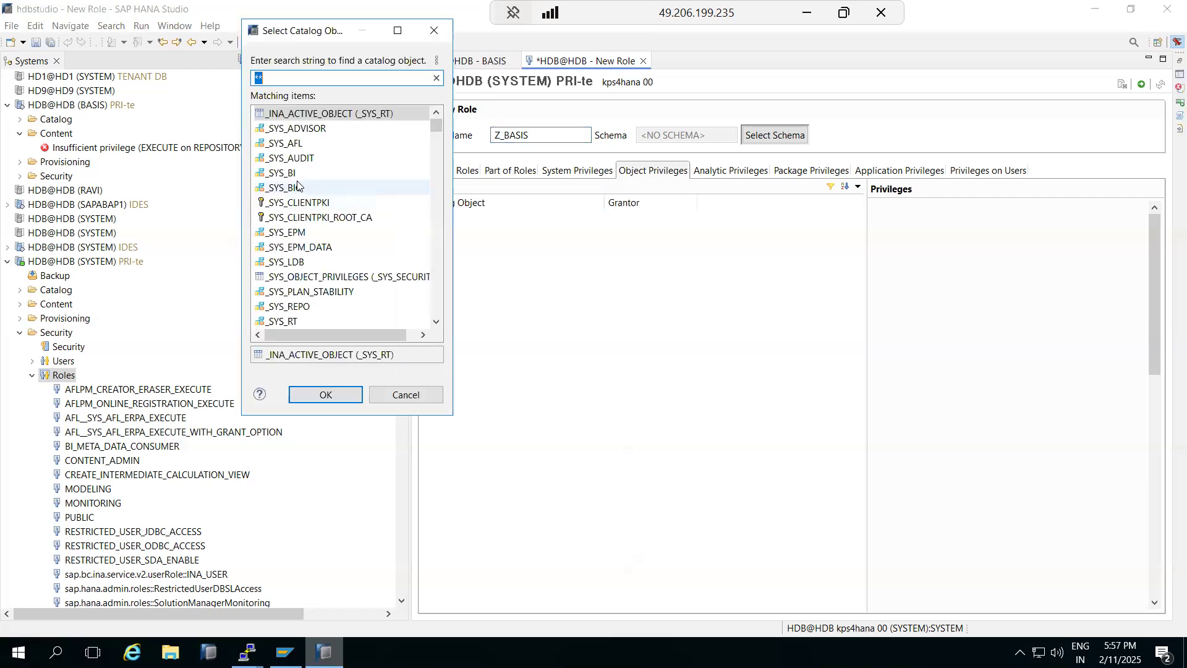
scroll(320, 269, down, 5)
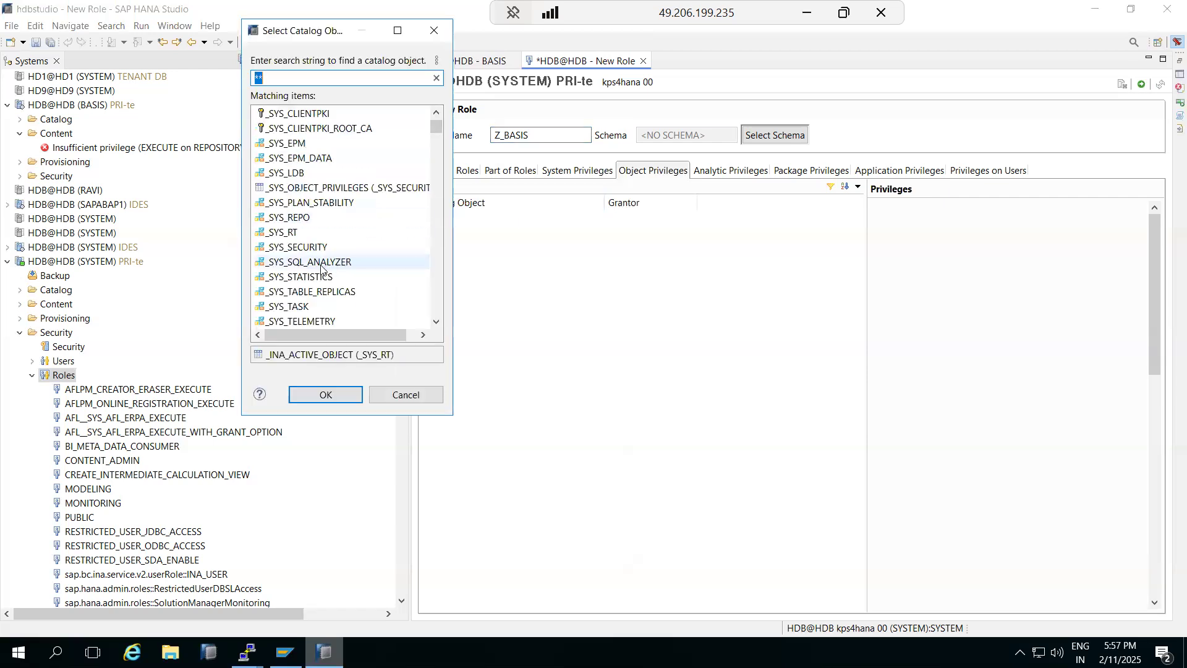
click(325, 398)
click(883, 229)
click(734, 177)
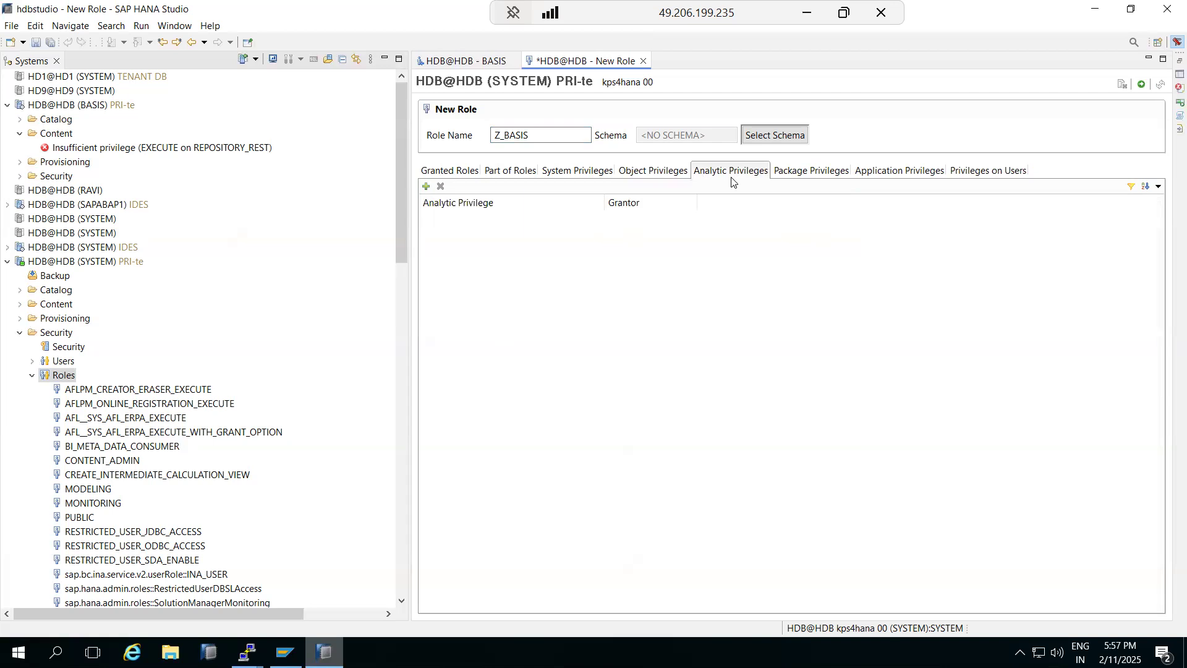
click(1143, 84)
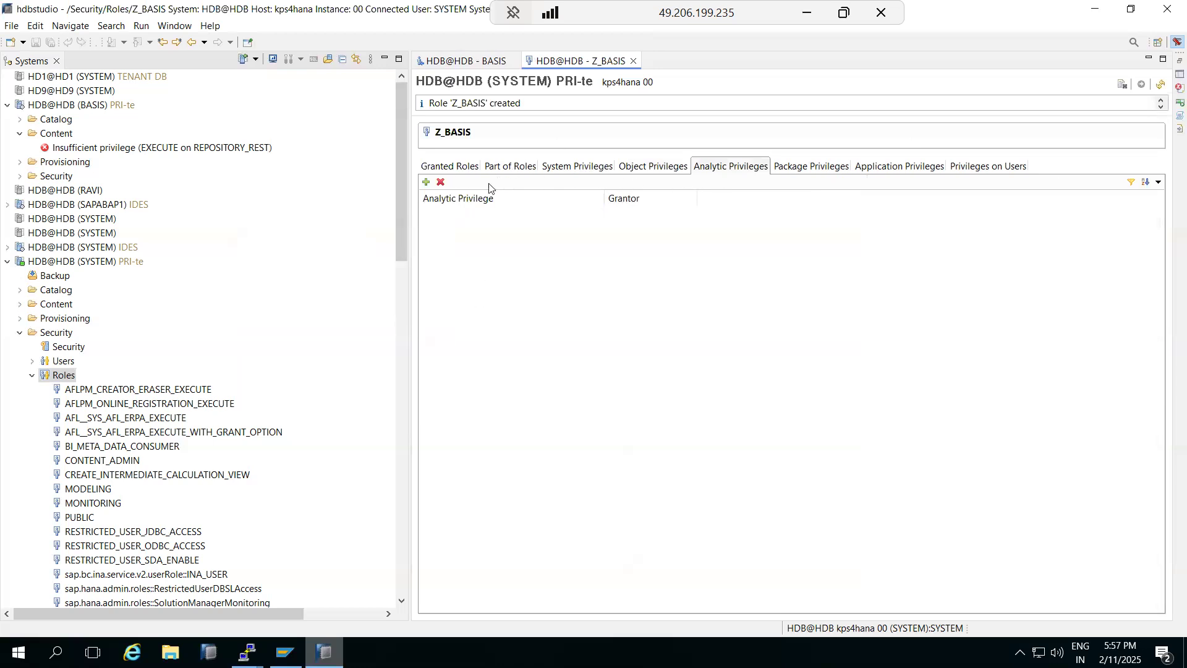
Step: Create a new user BASIS1 and grant it the Z_BASIS role
click(29, 366)
click(31, 362)
right_click(53, 361)
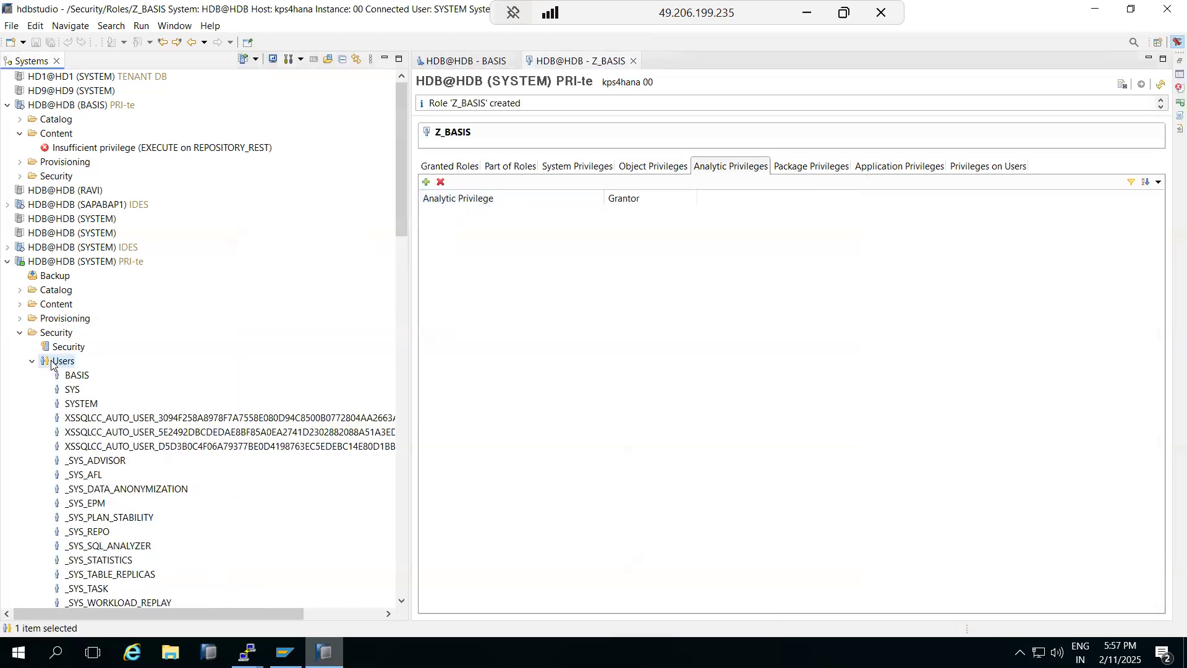
click(71, 370)
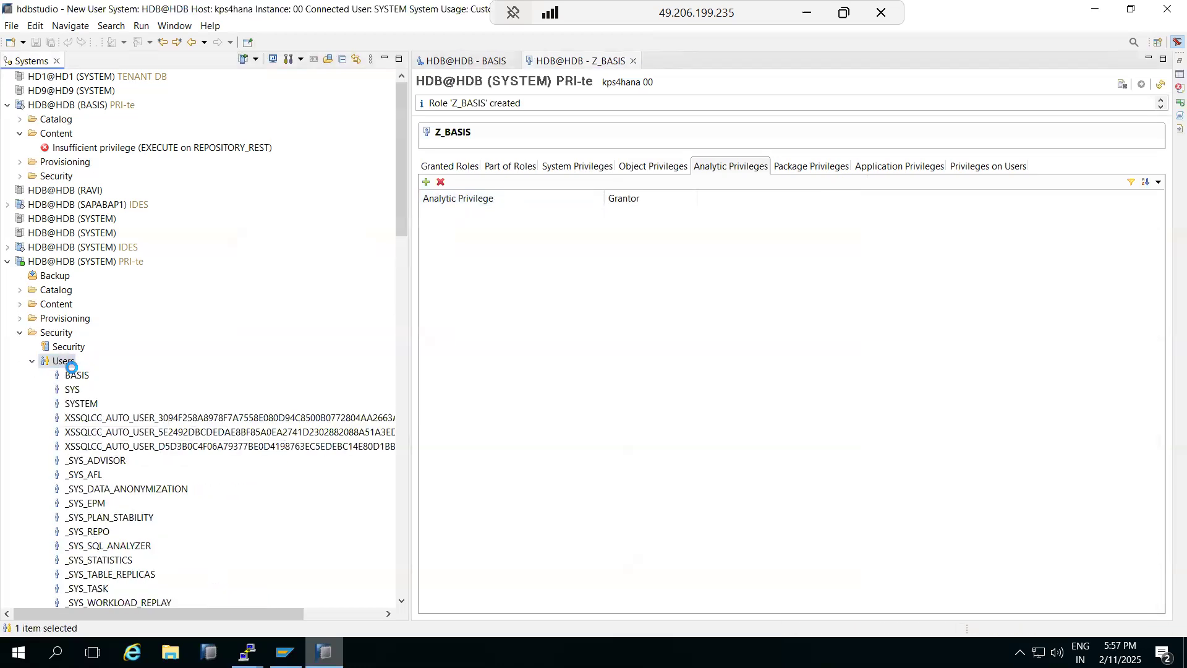
text(B)
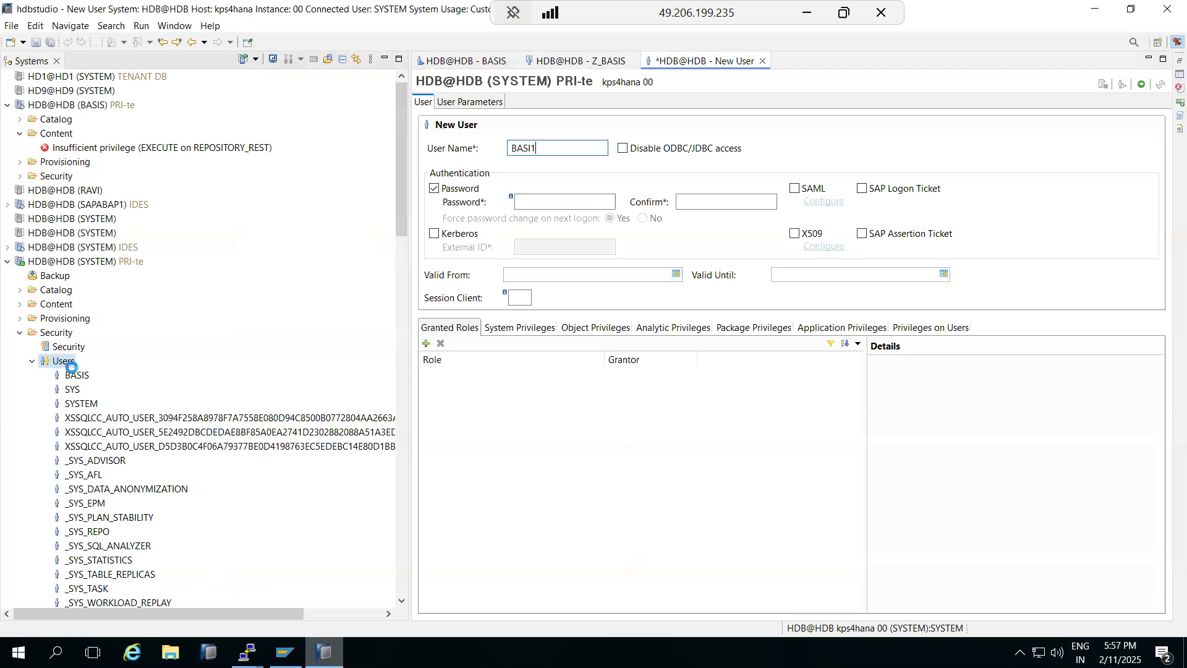
text(ASIS1)
click(425, 343)
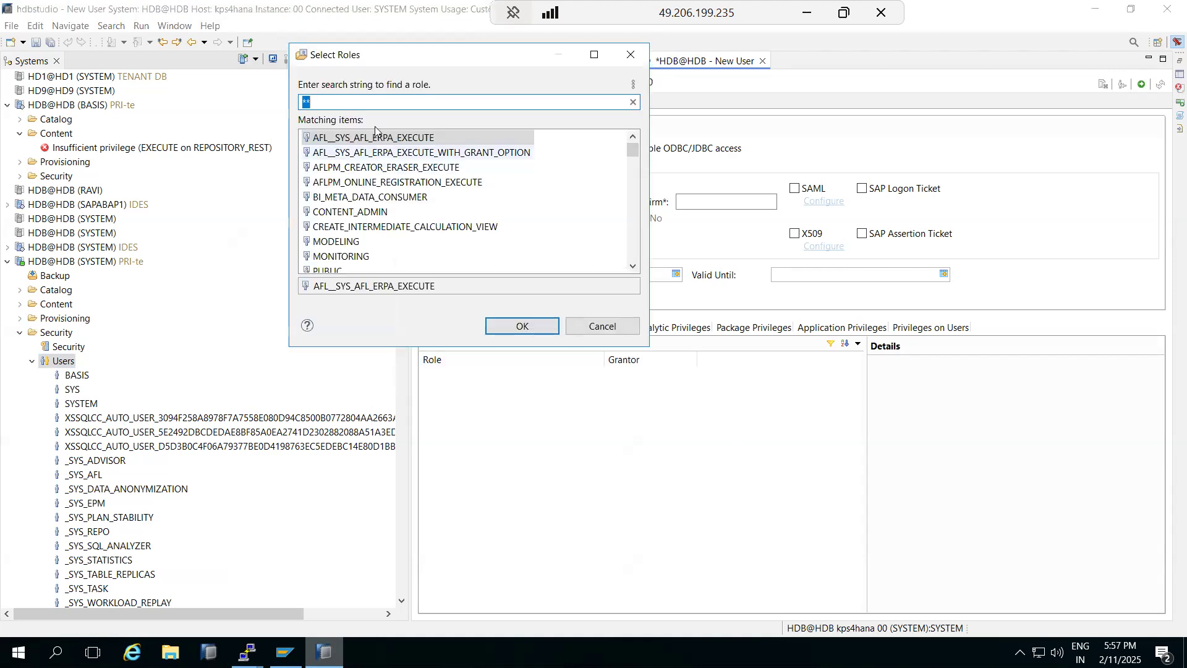
scroll(627, 262, down, 10)
scroll(627, 263, down, 5)
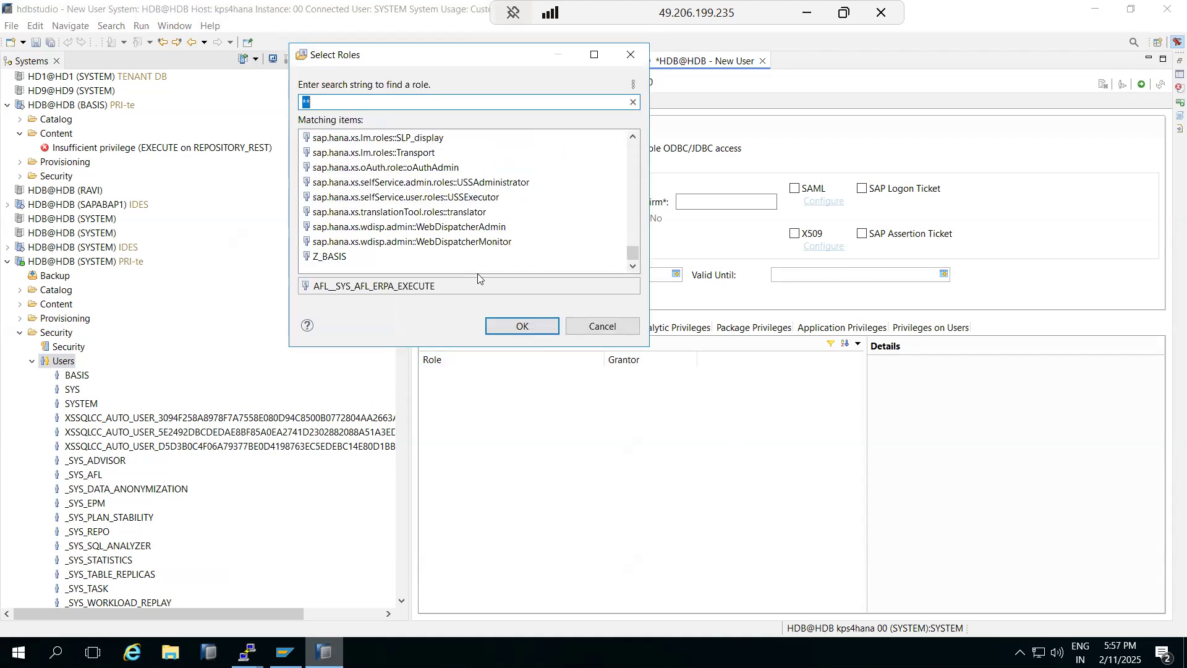
double_click(327, 258)
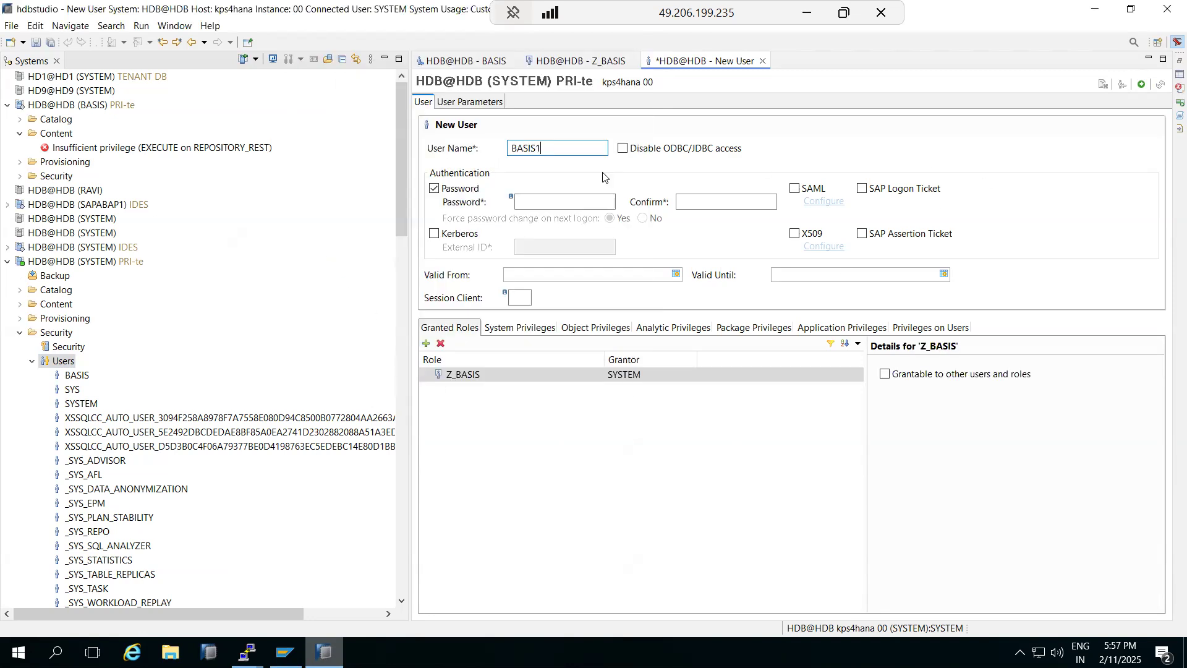
Step: Enter and confirm the user's password, then deploy BASIS1 with F8
click(559, 198)
text(W)
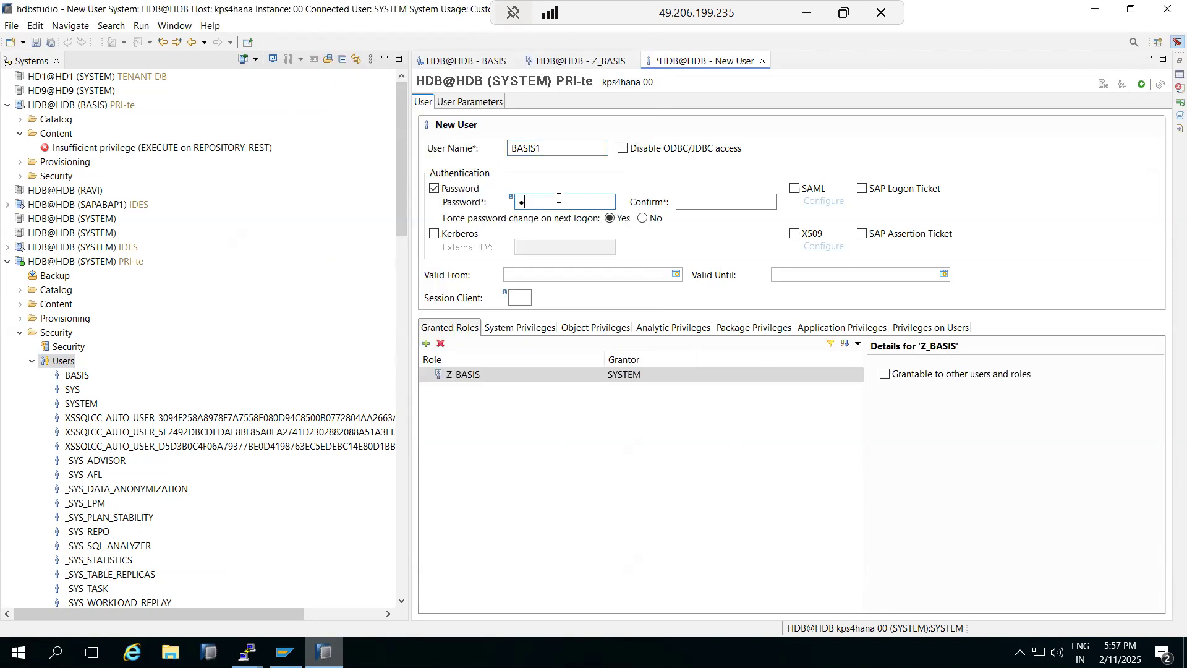
key(Tab)
text(We)
key(F8)
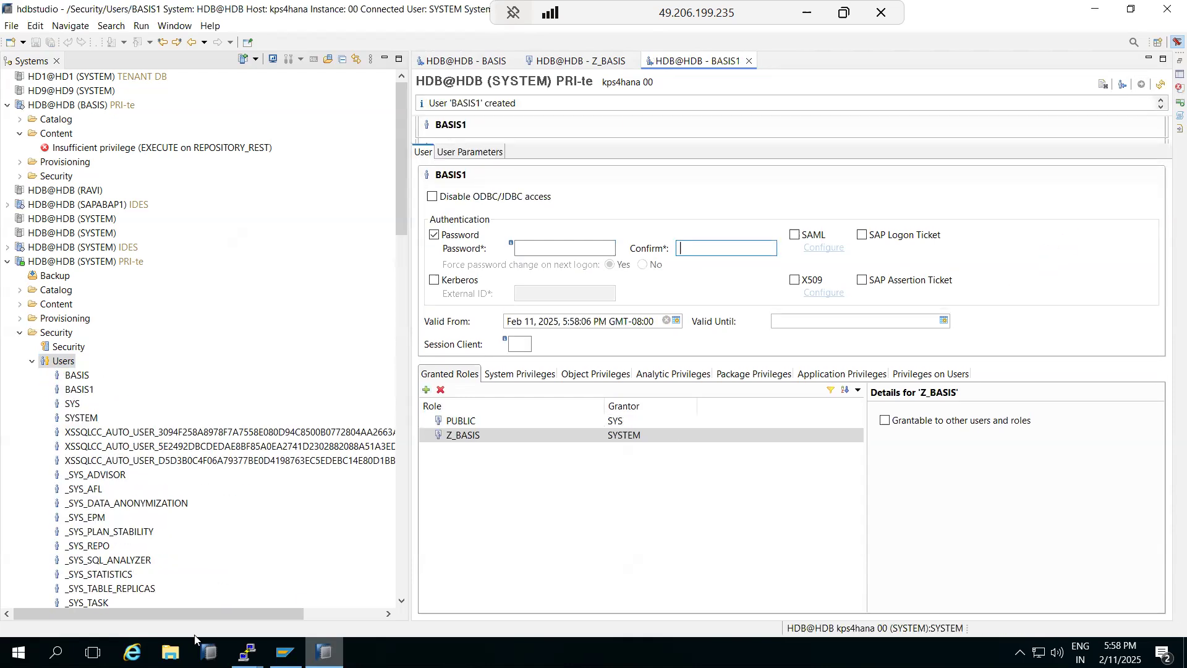
Step: Scroll the Systems tree to find Z_BASIS among the database roles, then collapse Security
click(468, 435)
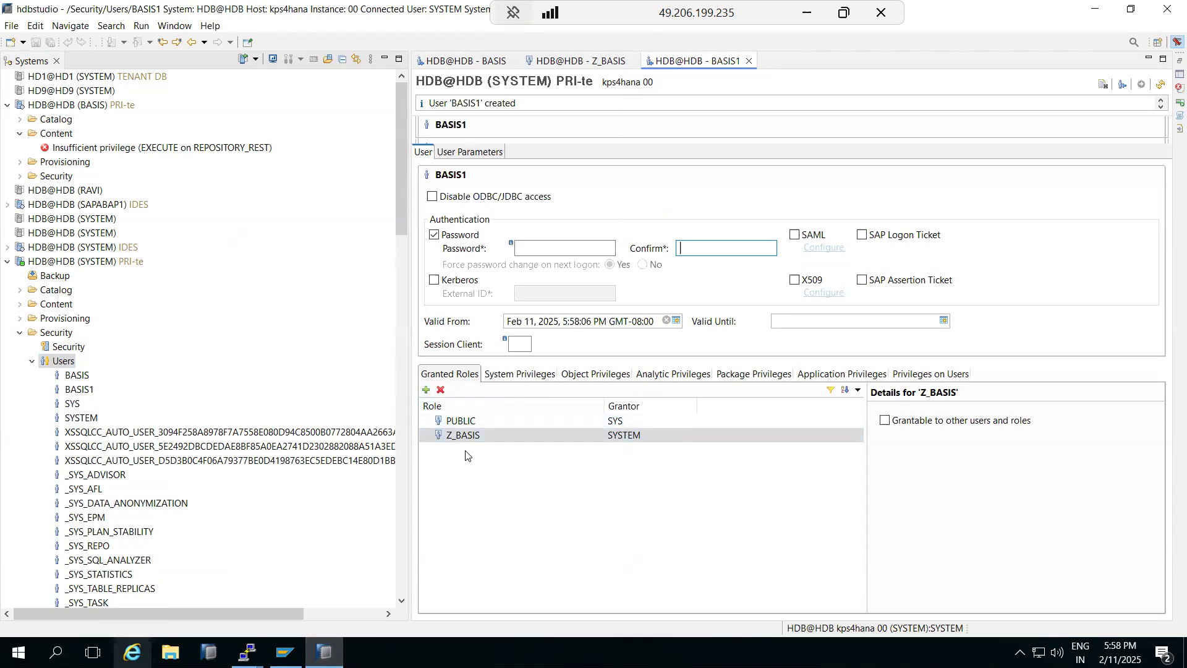
scroll(167, 461, down, 4)
scroll(163, 465, down, 15)
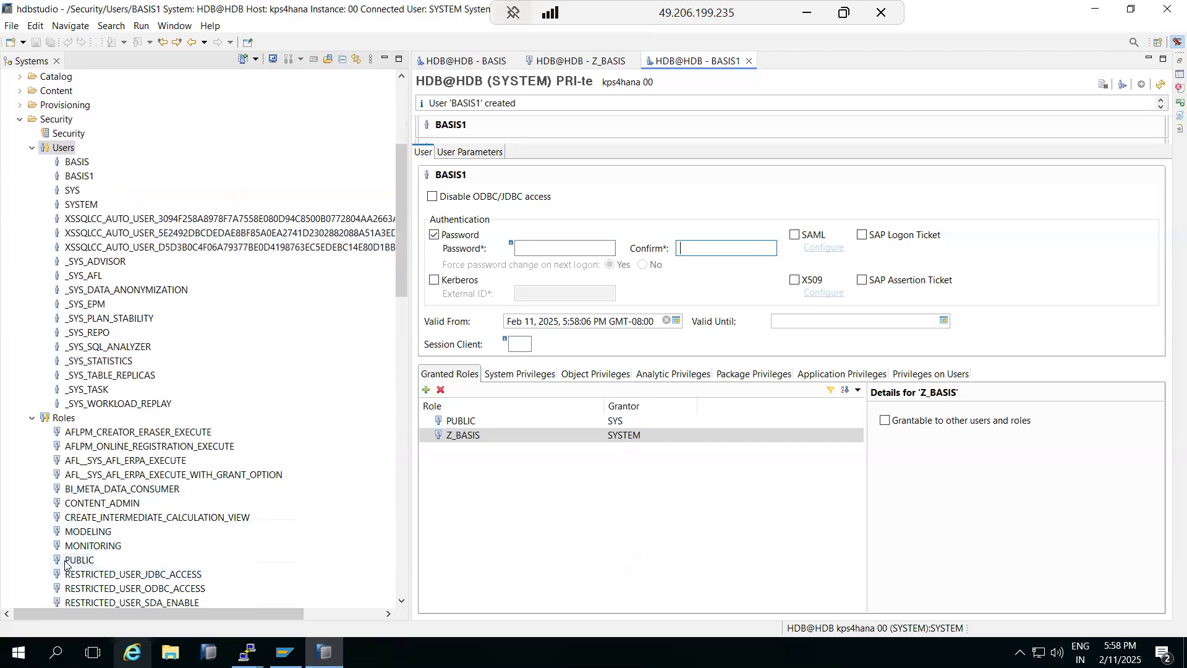
scroll(91, 542, down, 7)
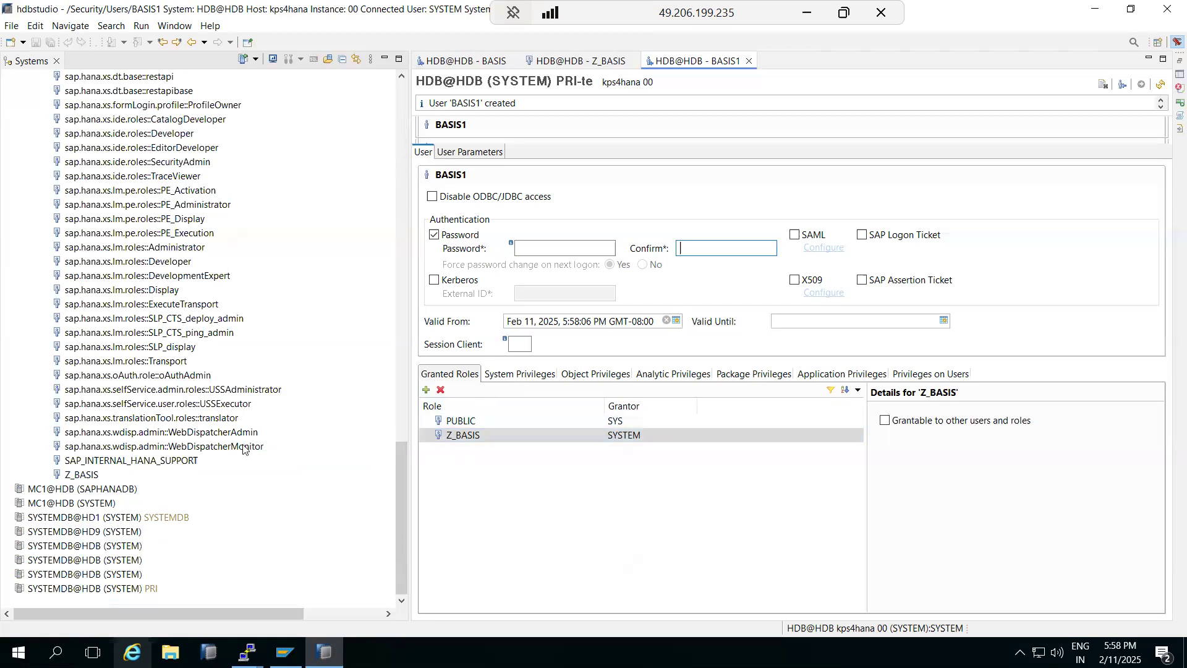
scroll(88, 474, up, 15)
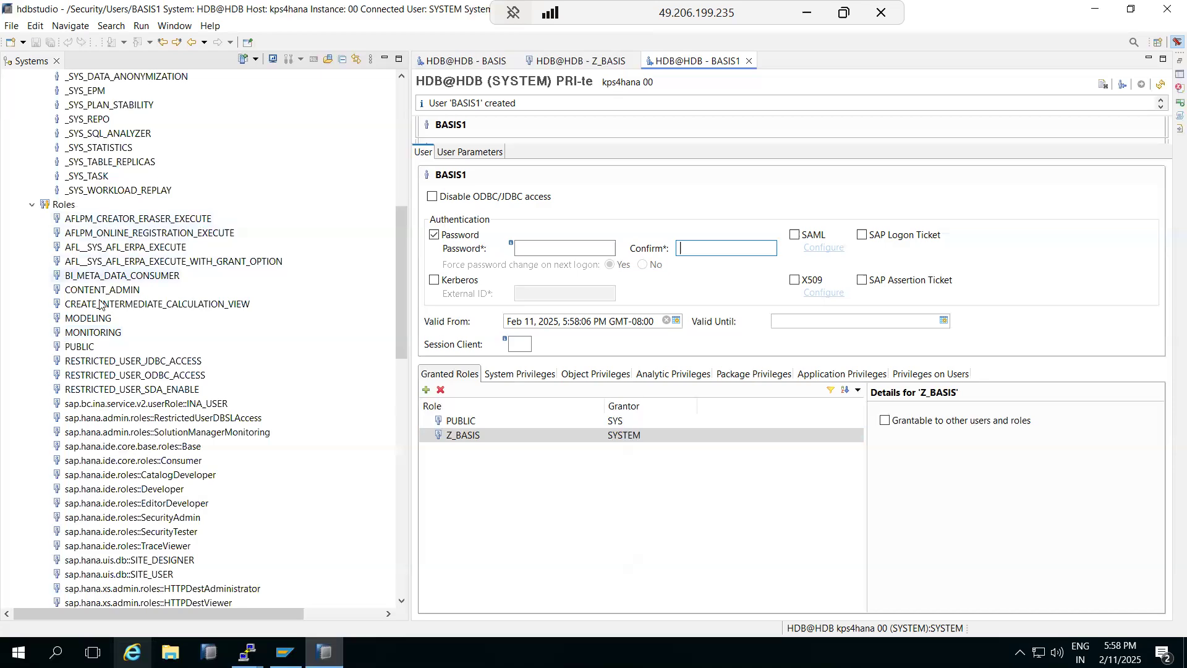
scroll(133, 465, down, 2)
scroll(132, 465, down, 13)
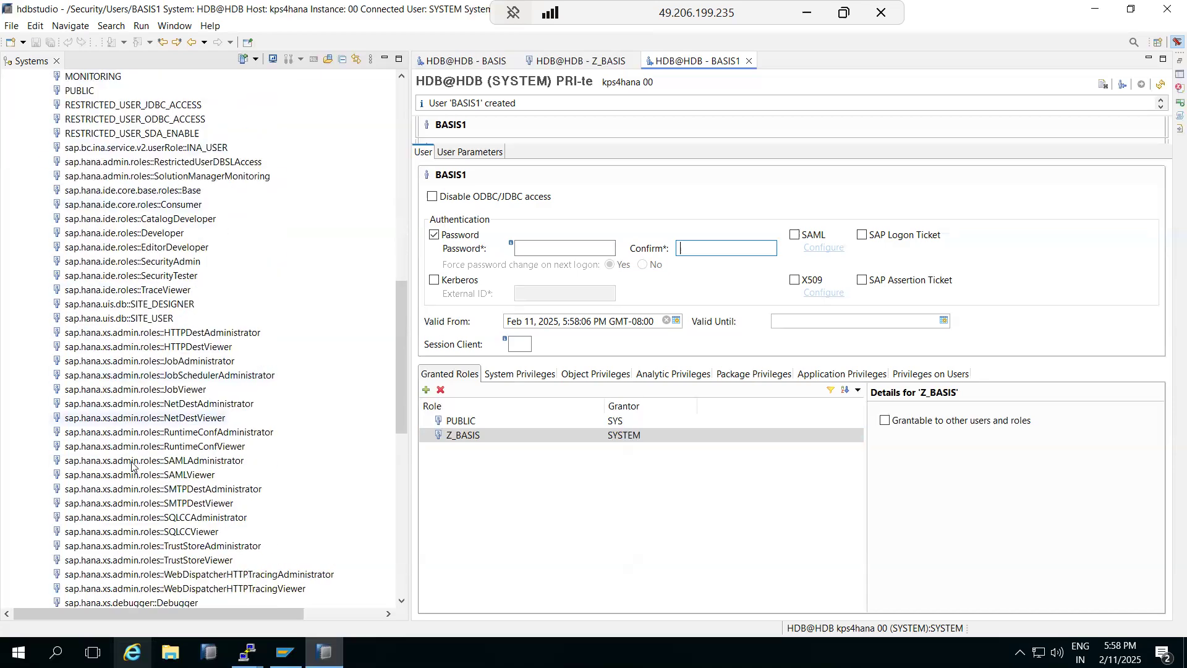
scroll(131, 464, down, 2)
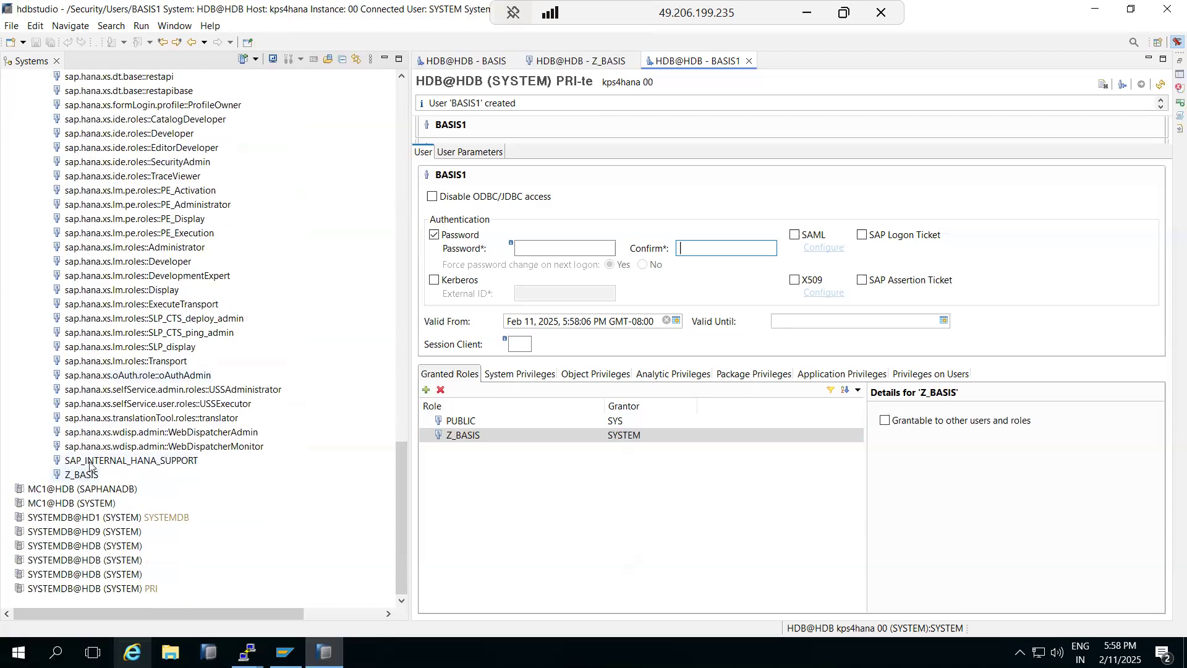
scroll(86, 470, up, 20)
scroll(109, 405, up, 4)
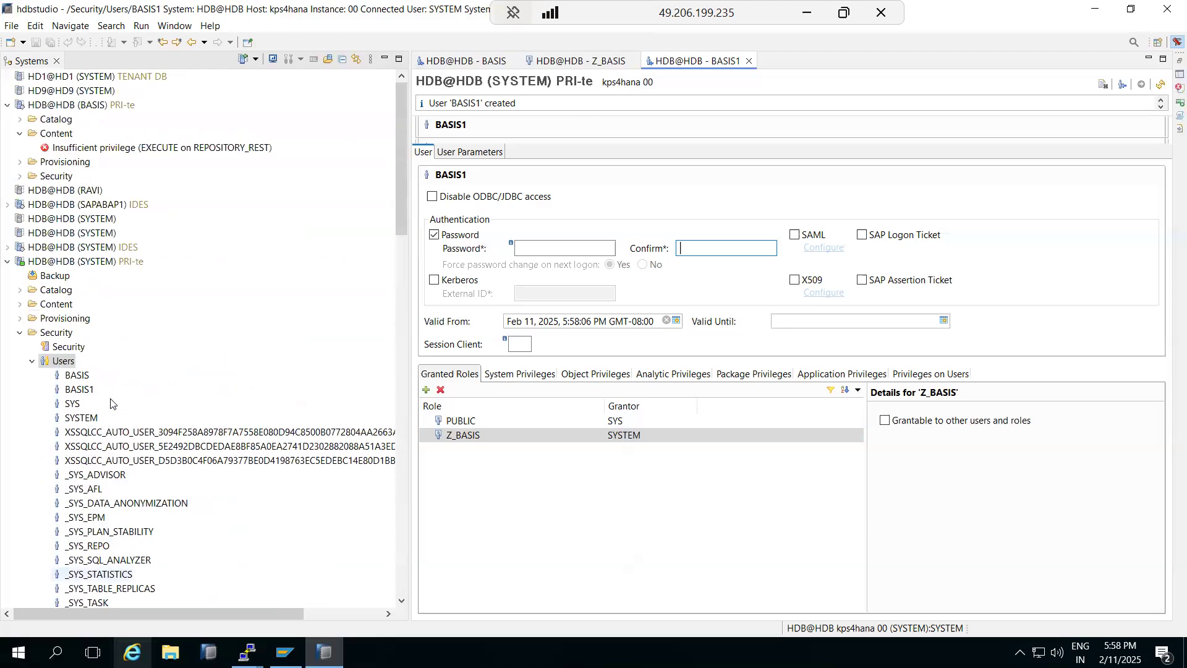
click(20, 333)
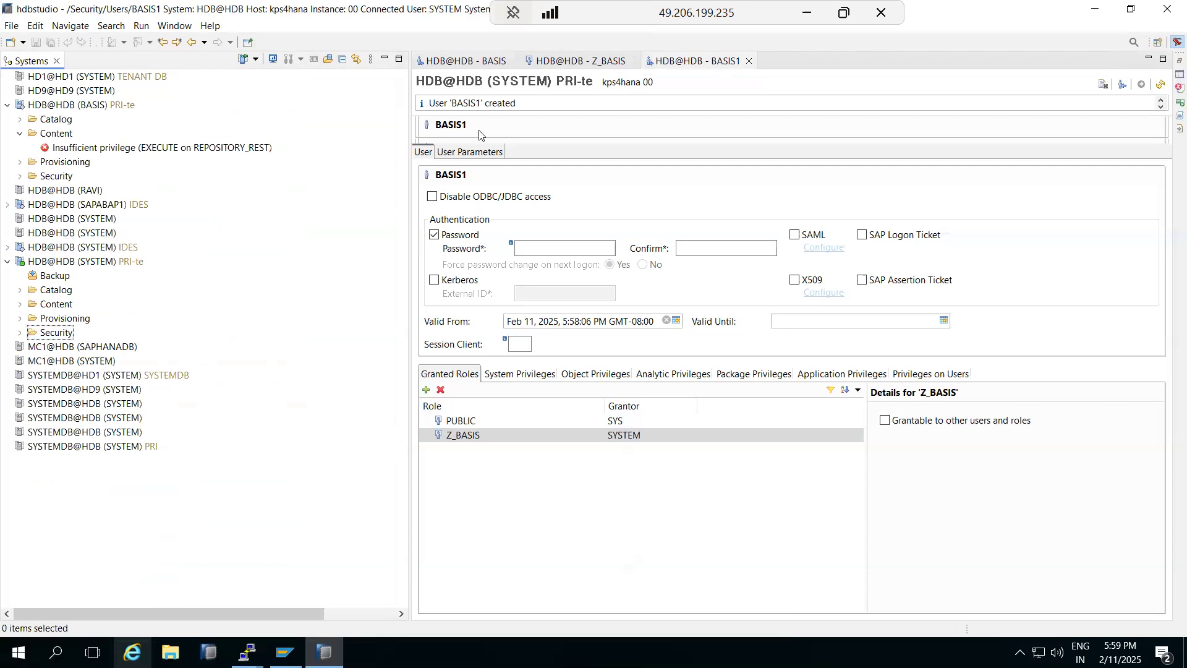
Step: Review BASIS1's system, object and analytic privileges, then select Z_BASIS under Granted Roles
click(529, 376)
click(591, 375)
click(690, 375)
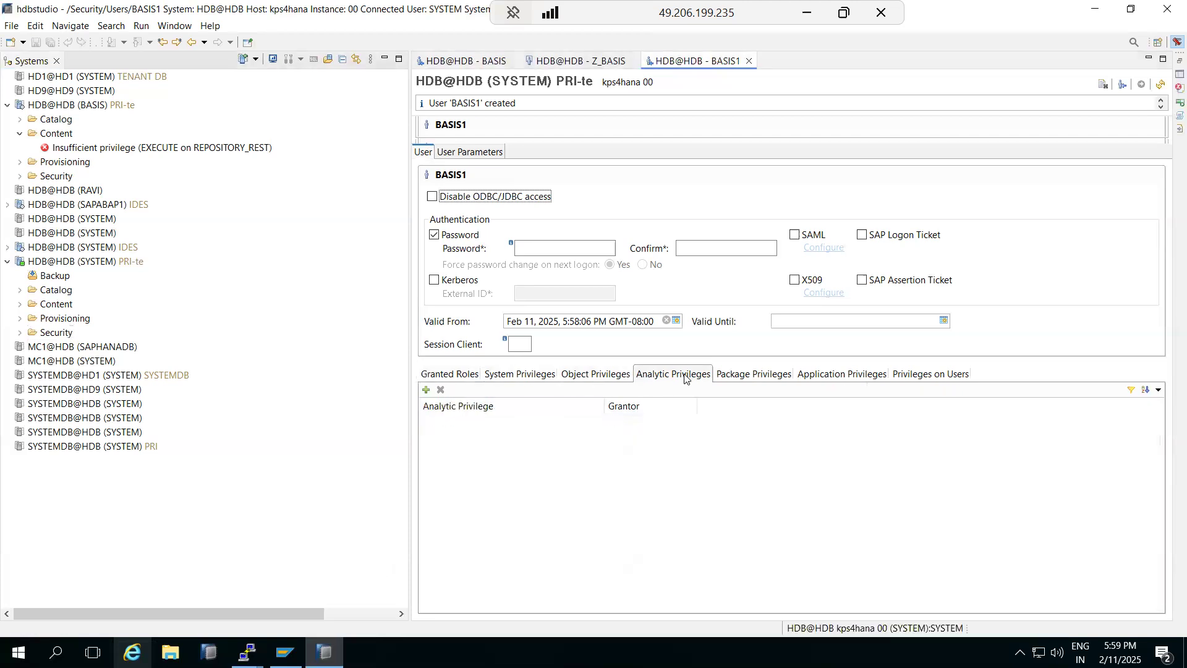
click(517, 381)
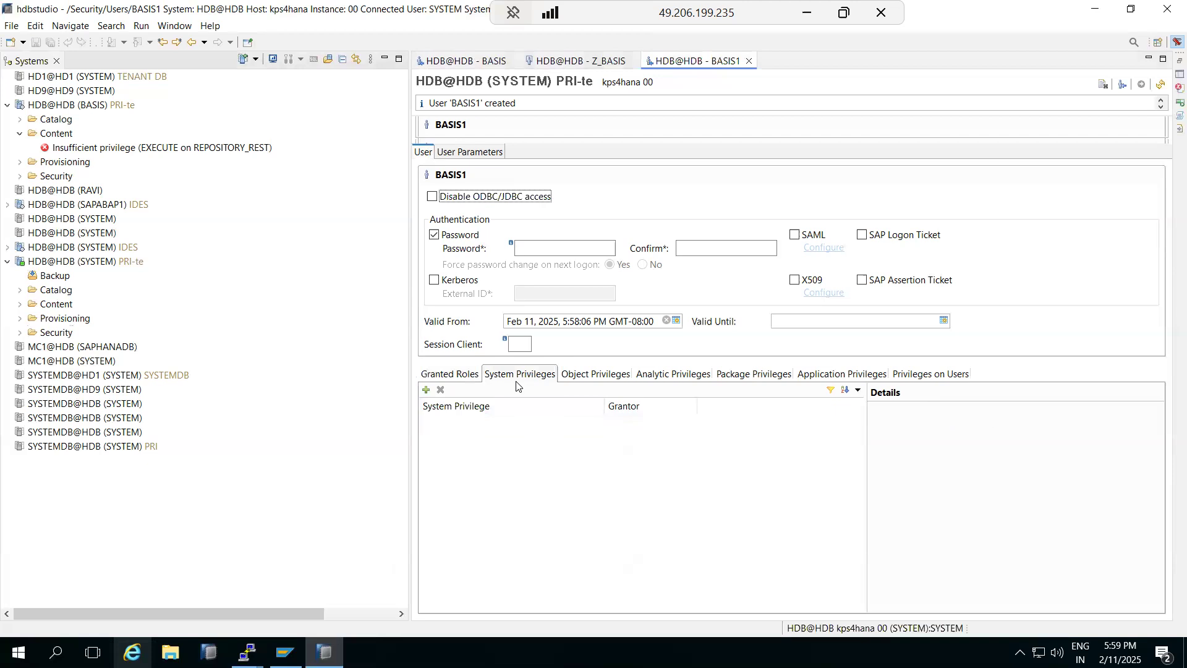
click(674, 383)
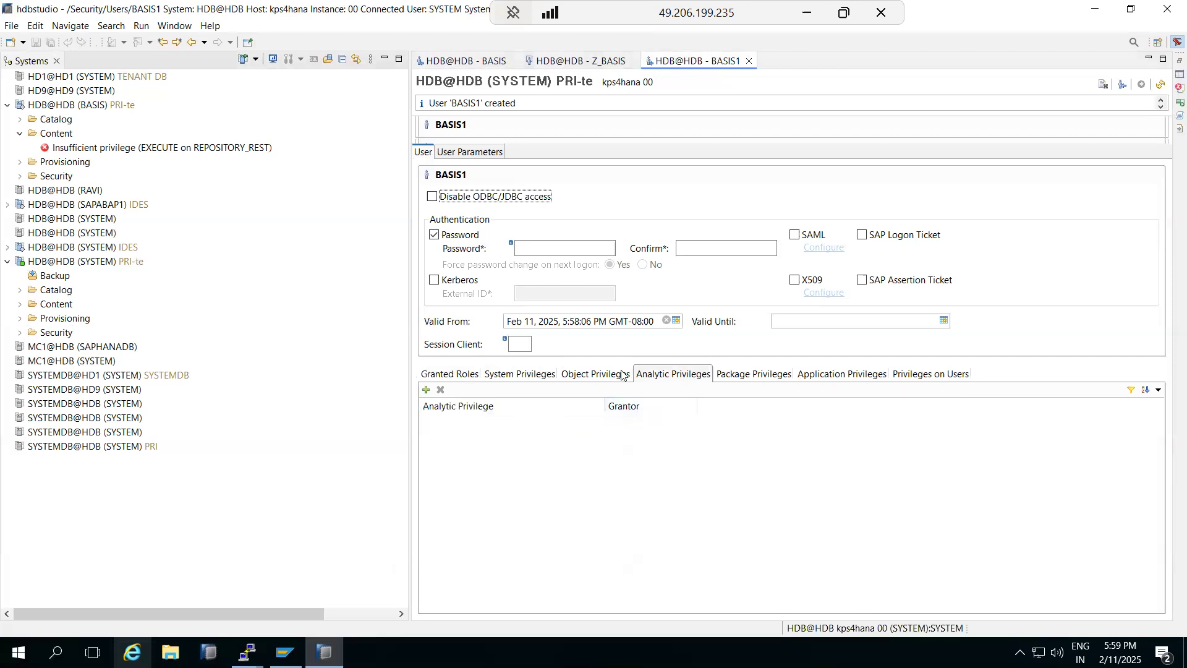
click(454, 375)
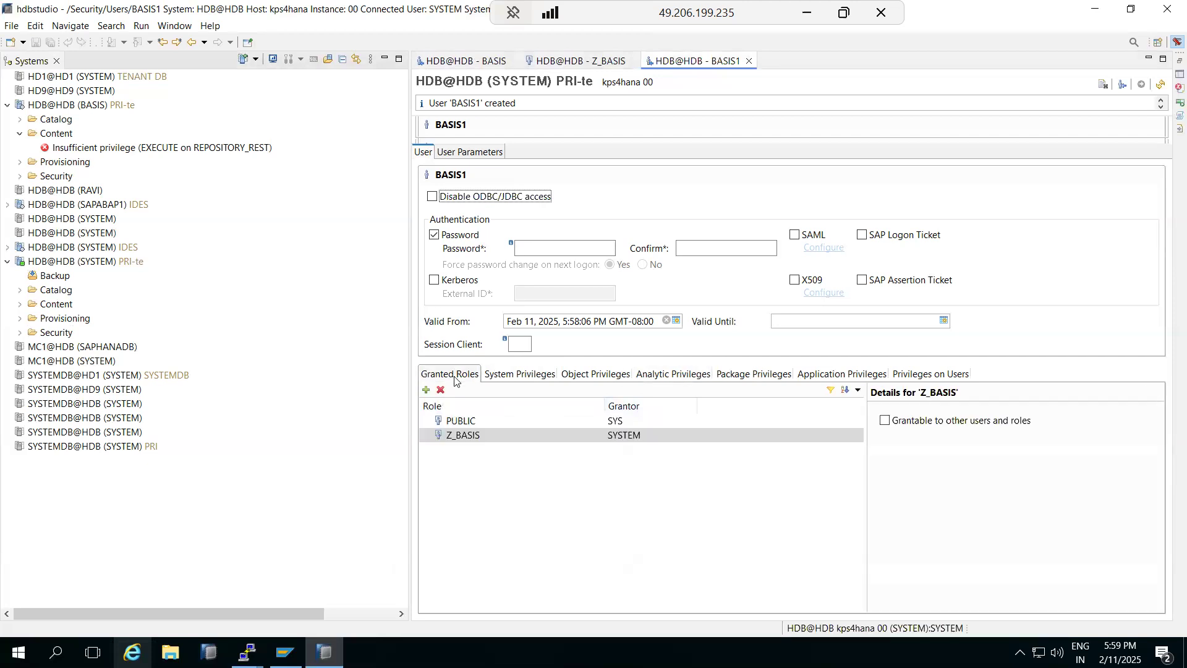
click(469, 436)
Step: Expand the Security folder and collapse its Users and Roles lists
click(21, 334)
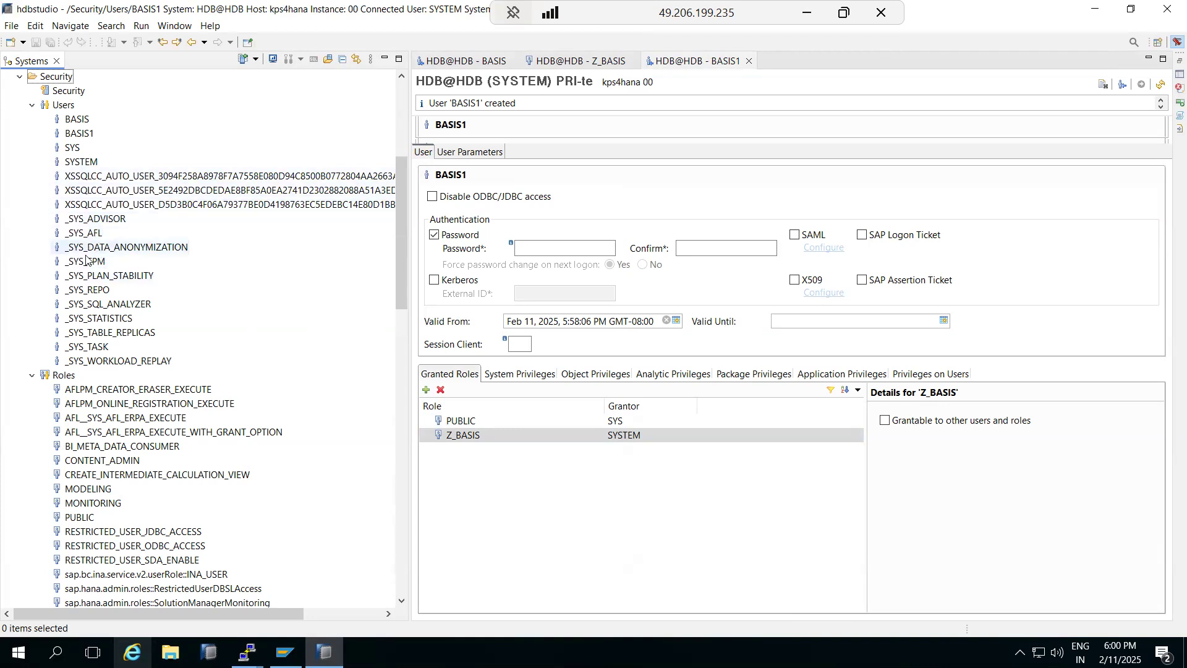
scroll(99, 316, up, 2)
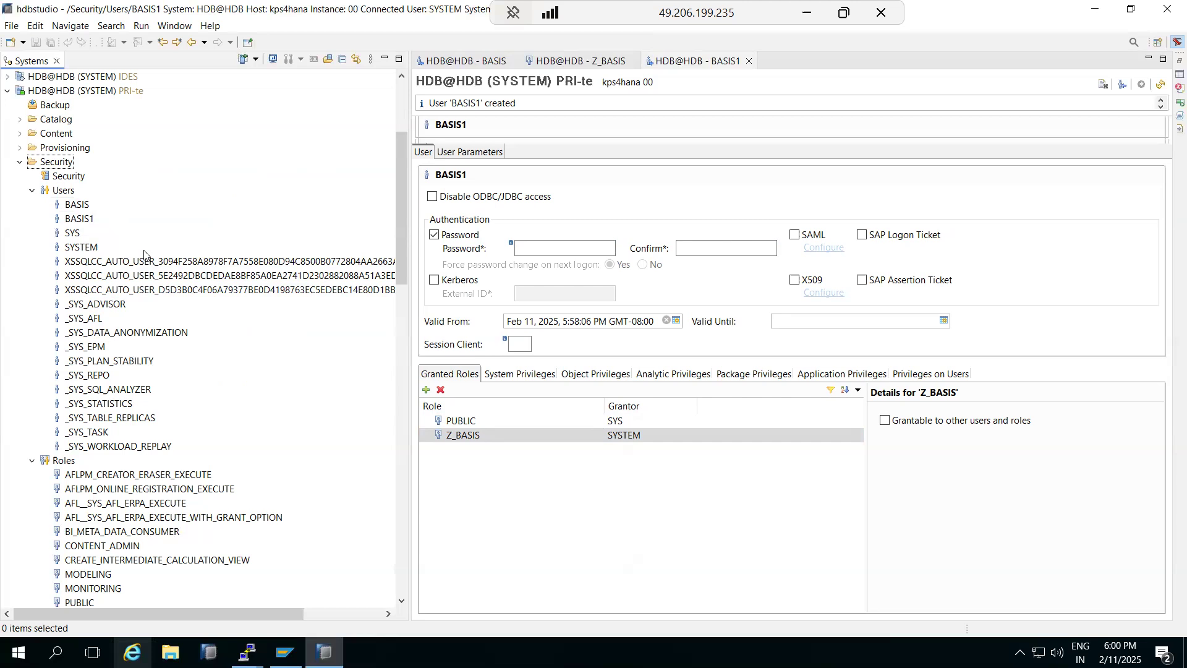
click(32, 190)
click(32, 204)
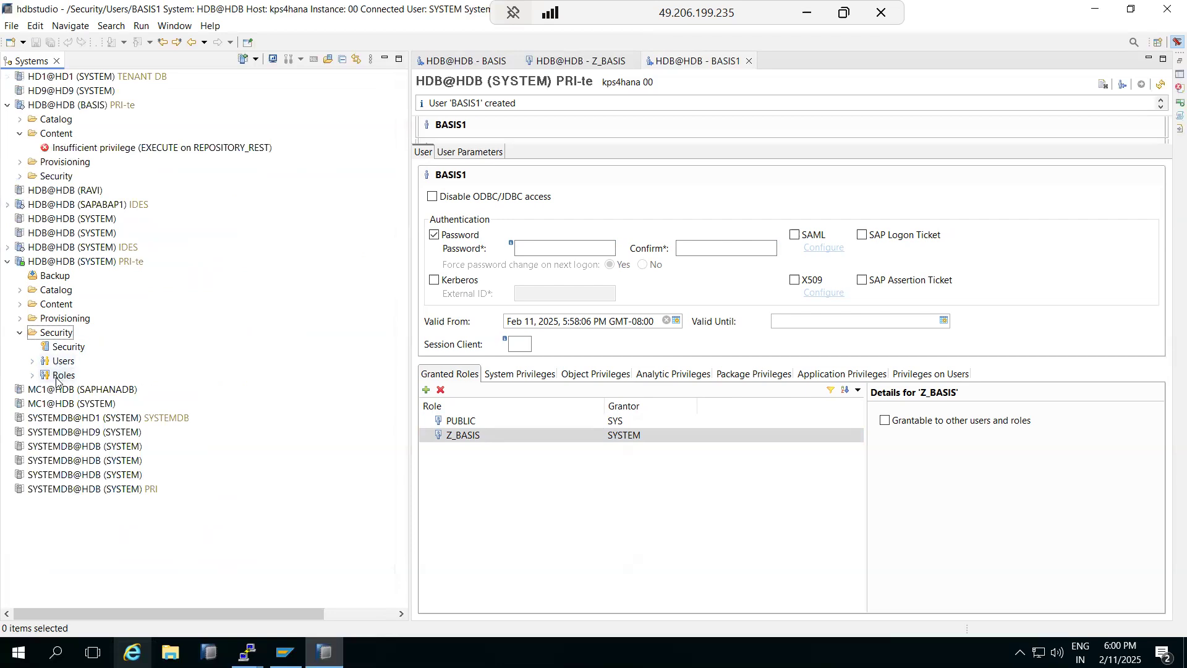
click(750, 61)
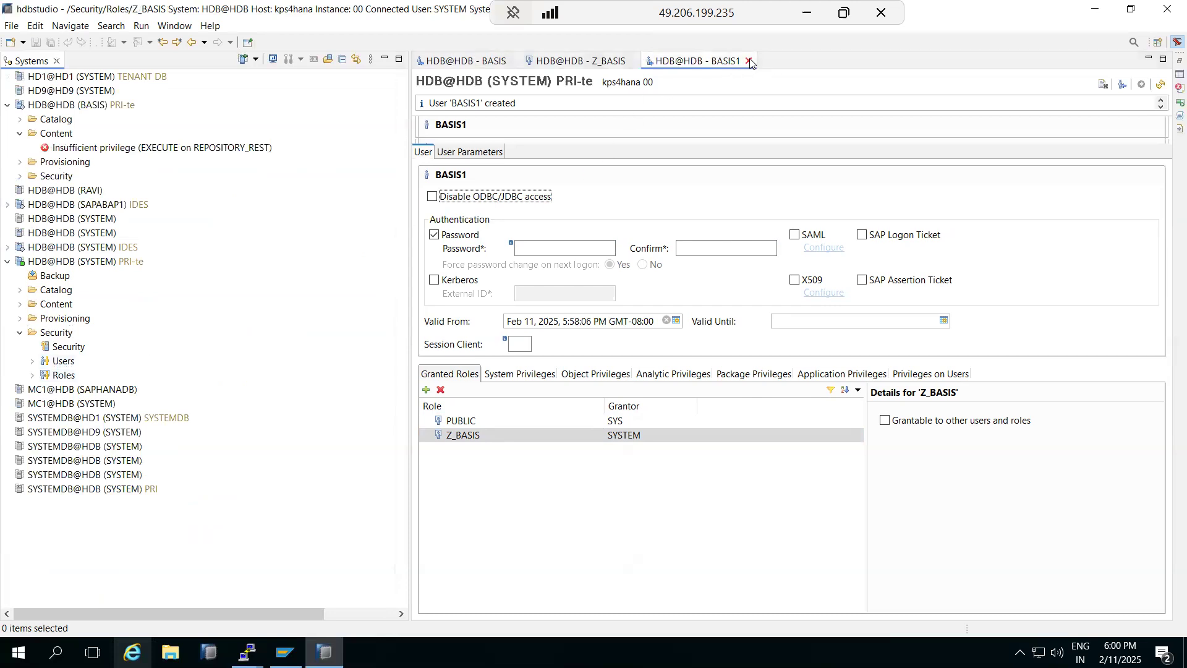
Step: Close the BASIS1 and Z_BASIS editors and expand the Roles folder to locate Z_BASIS
click(749, 61)
click(632, 62)
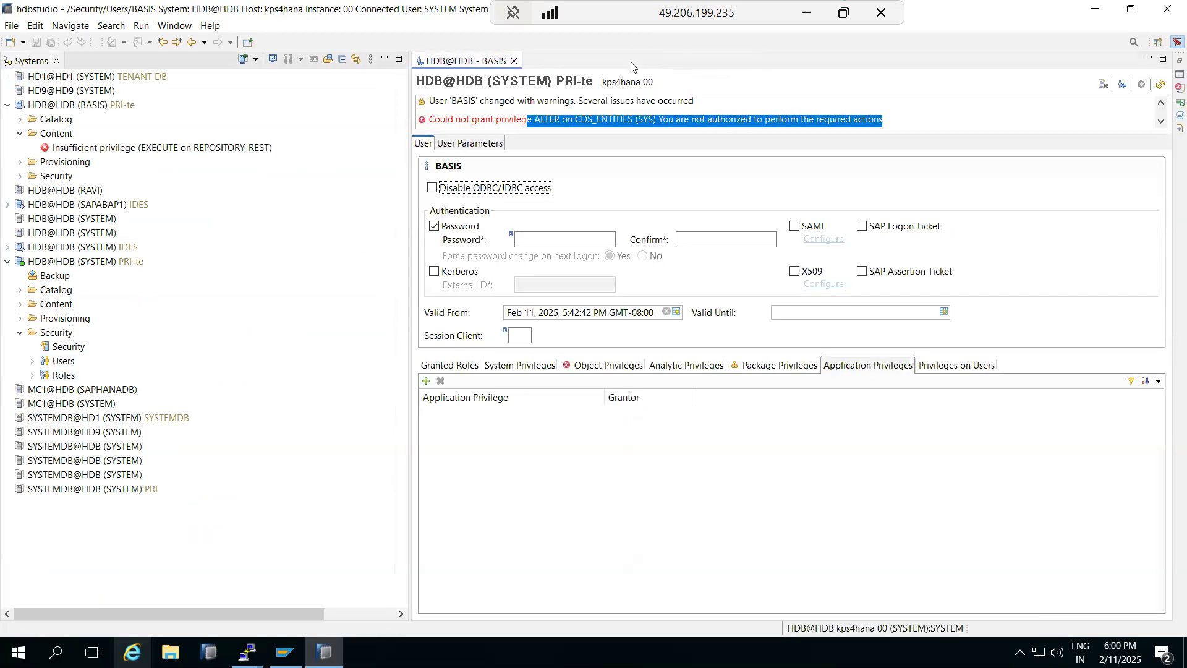
click(32, 375)
scroll(104, 318, up, 5)
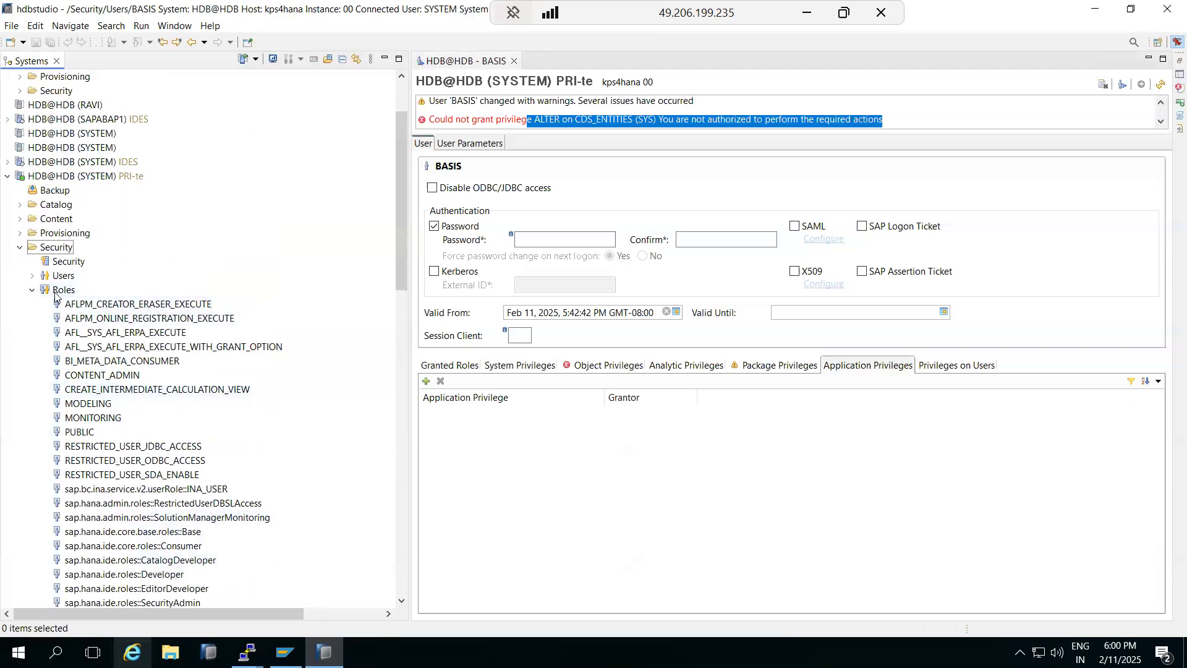
scroll(105, 383, down, 20)
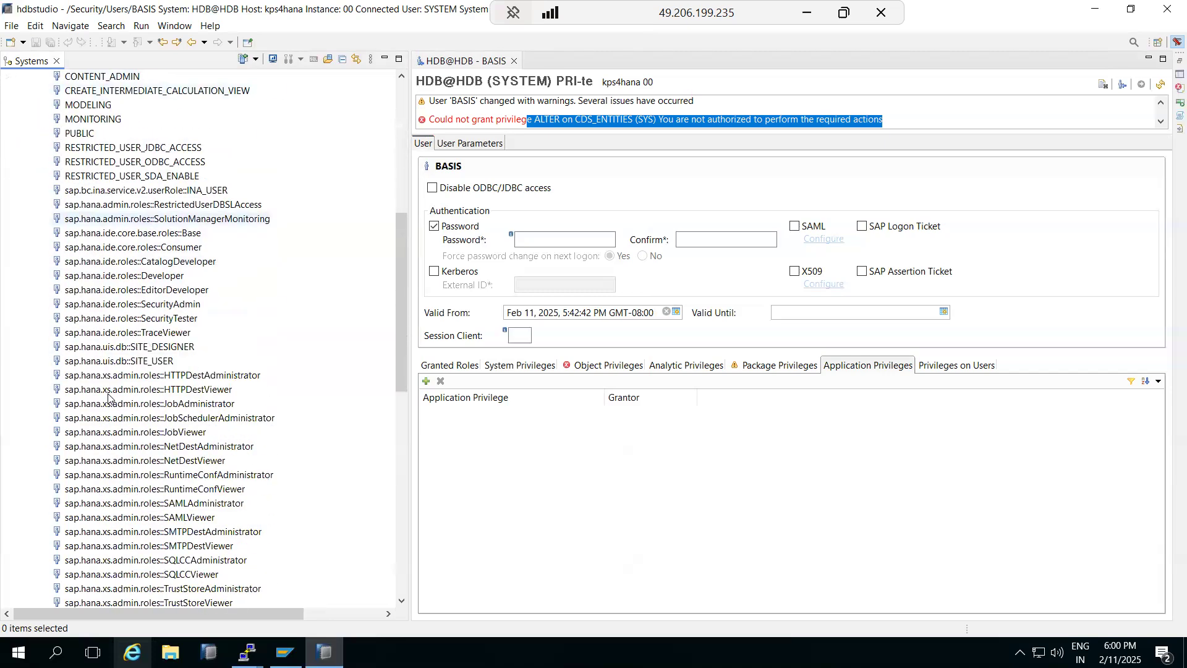
scroll(109, 396, down, 2)
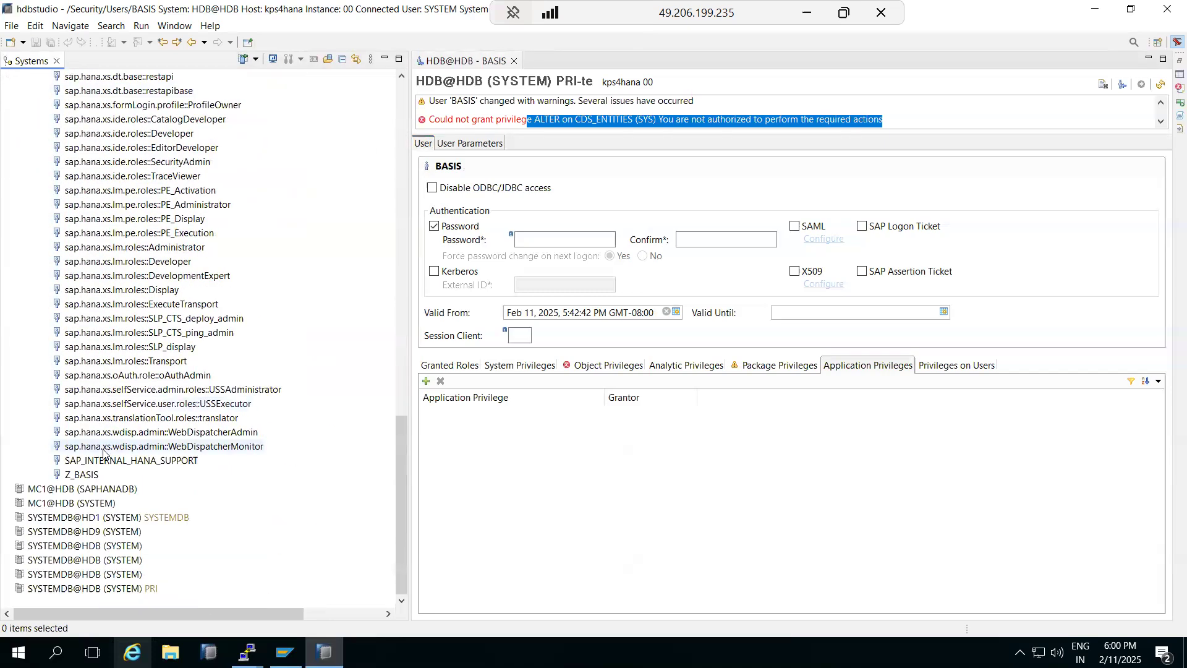
scroll(99, 473, up, 20)
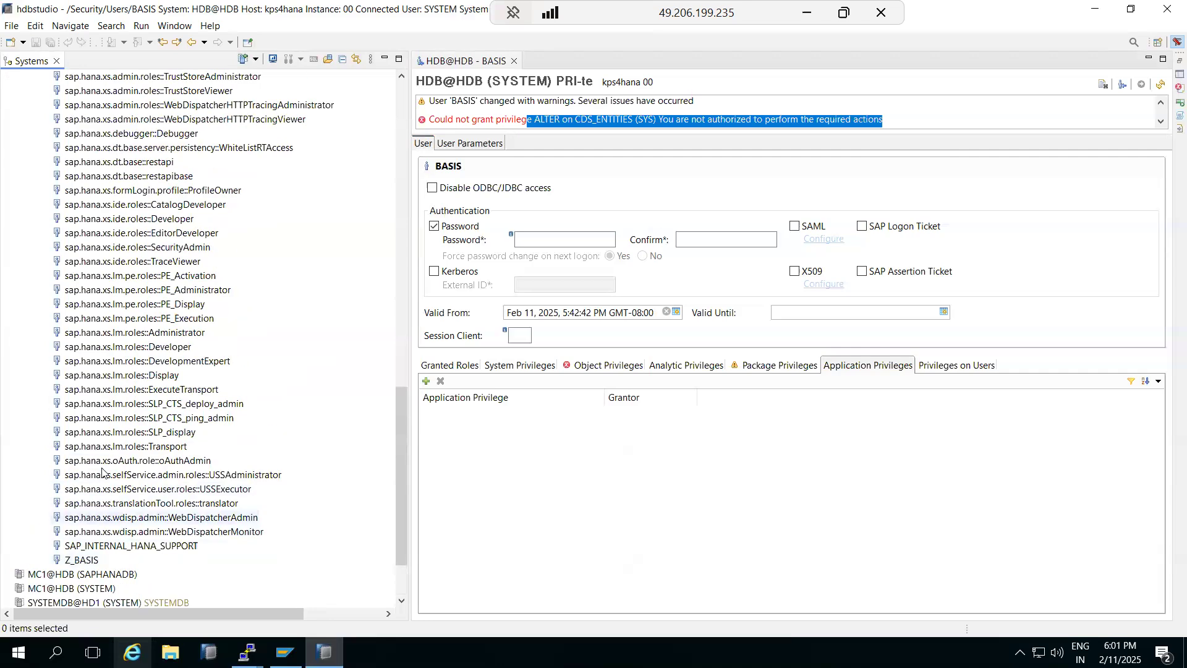
scroll(108, 465, up, 3)
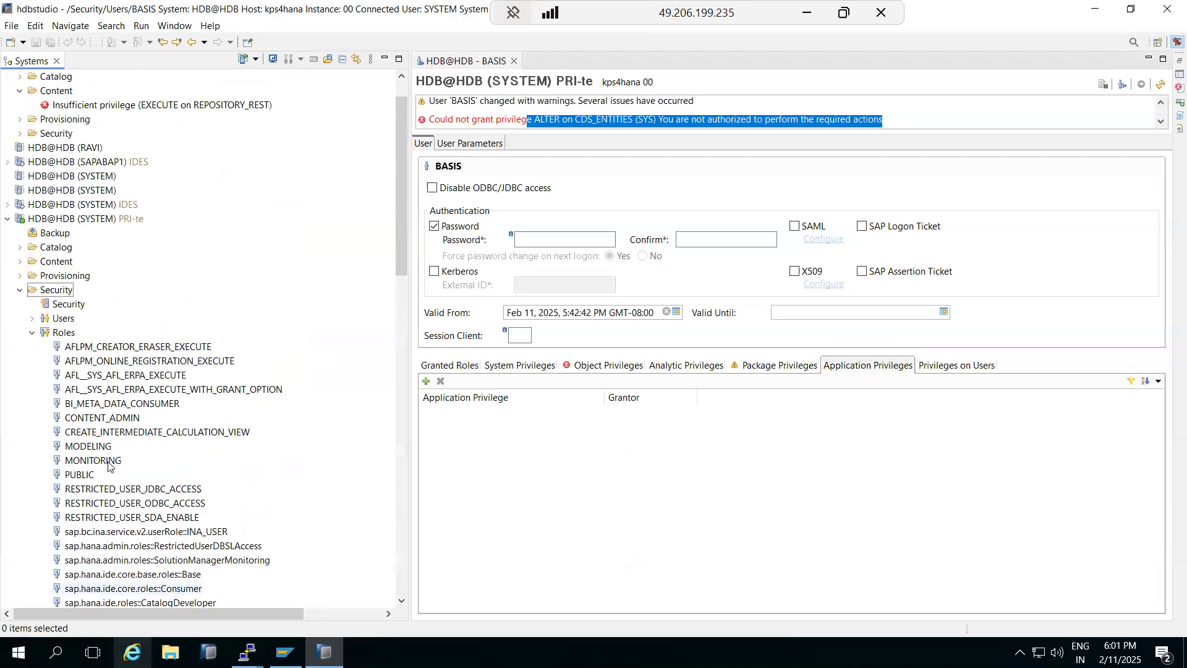
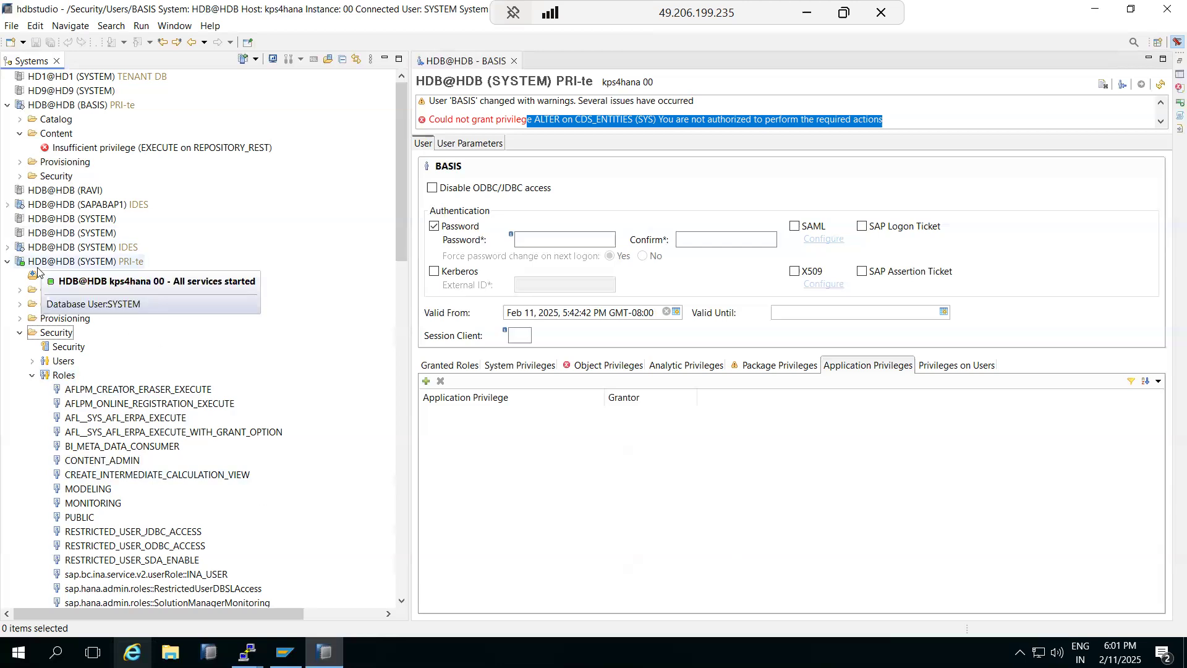
Step: Open the PRI-te system's security editor on the Password Policy page, showing minimum length 8
double_click(68, 348)
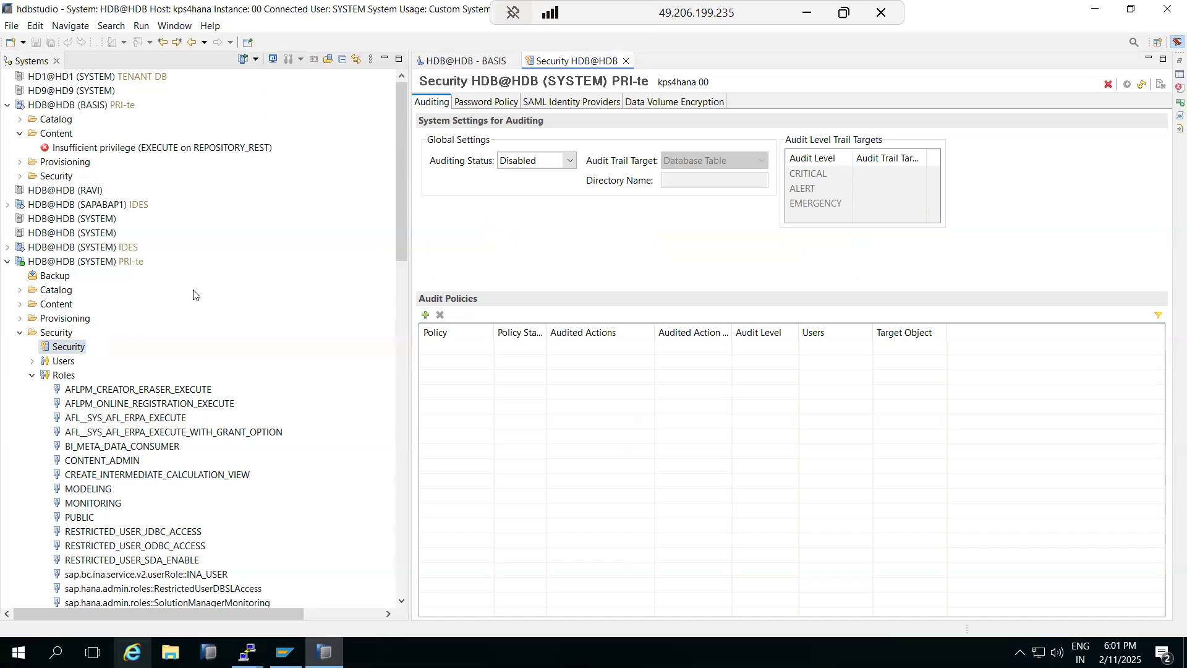
click(32, 376)
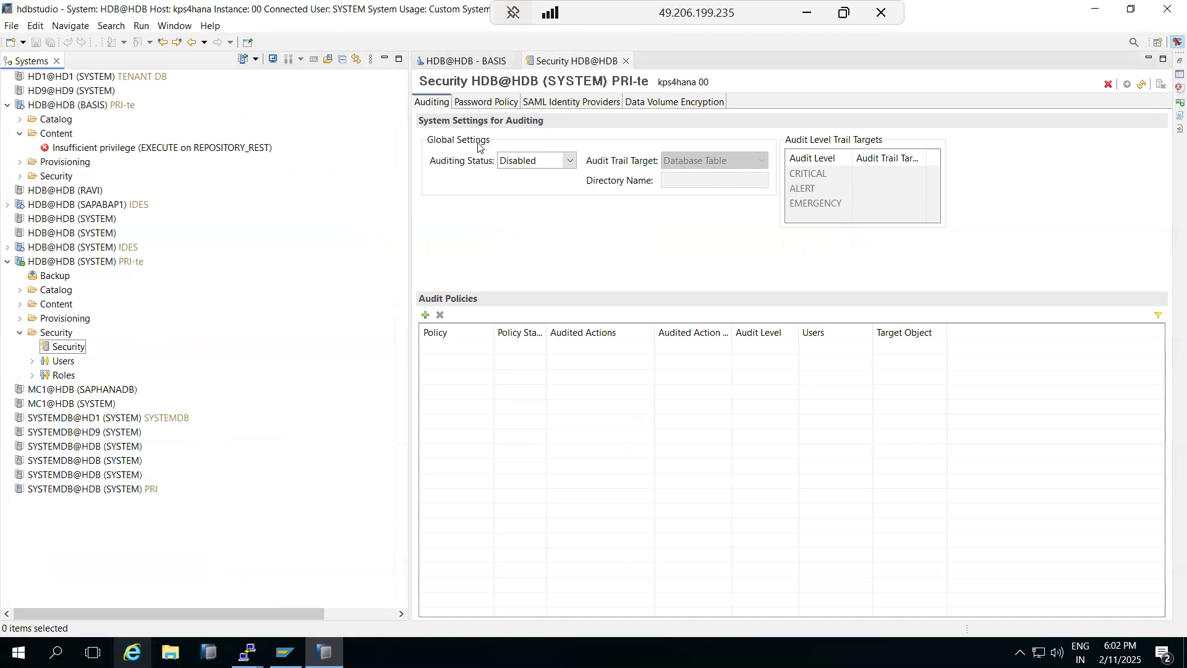
click(477, 104)
double_click(564, 157)
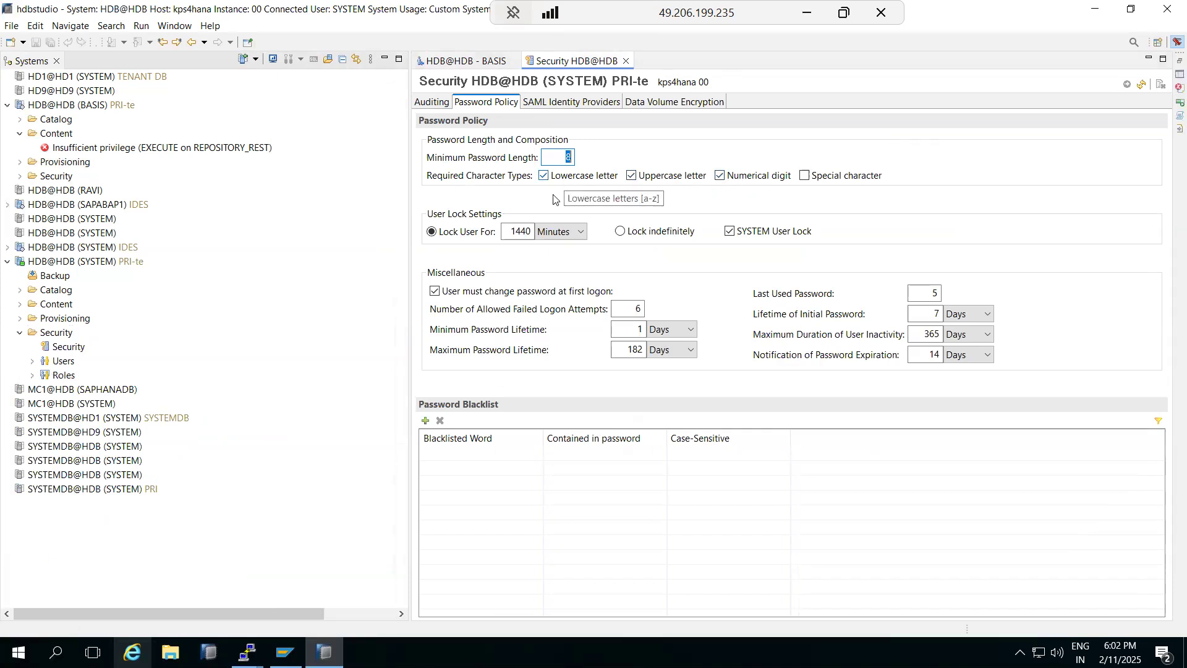
Step: Set Lock User For to 30 minutes and overwrite the Last Used Password value
double_click(520, 232)
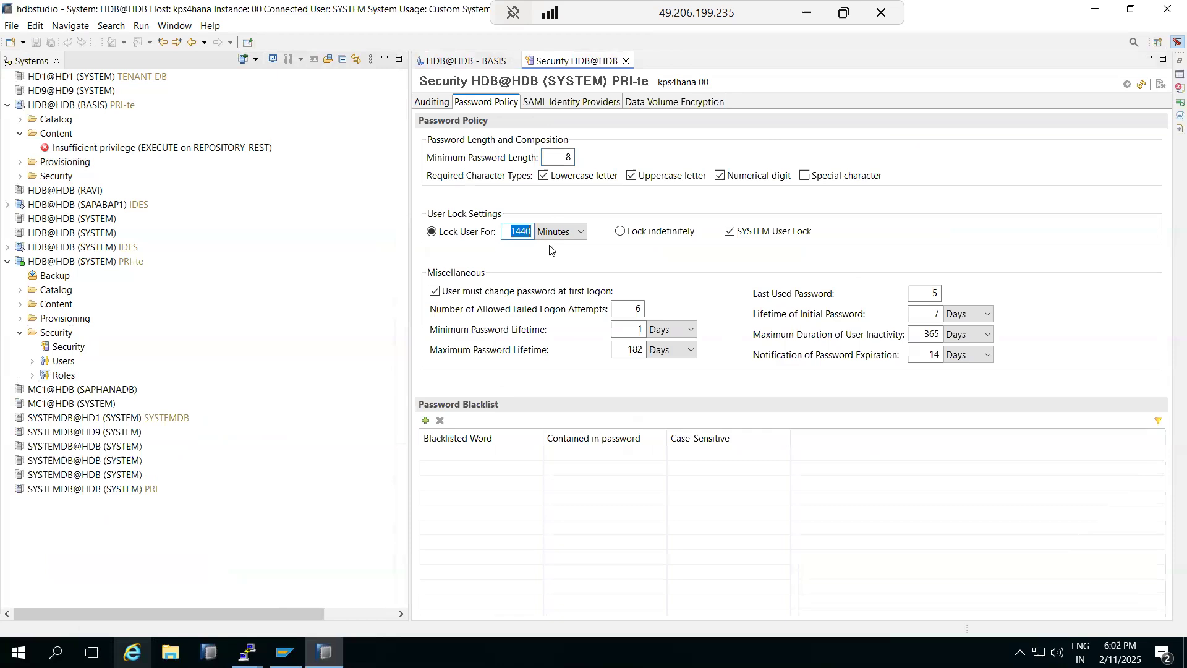
text(30)
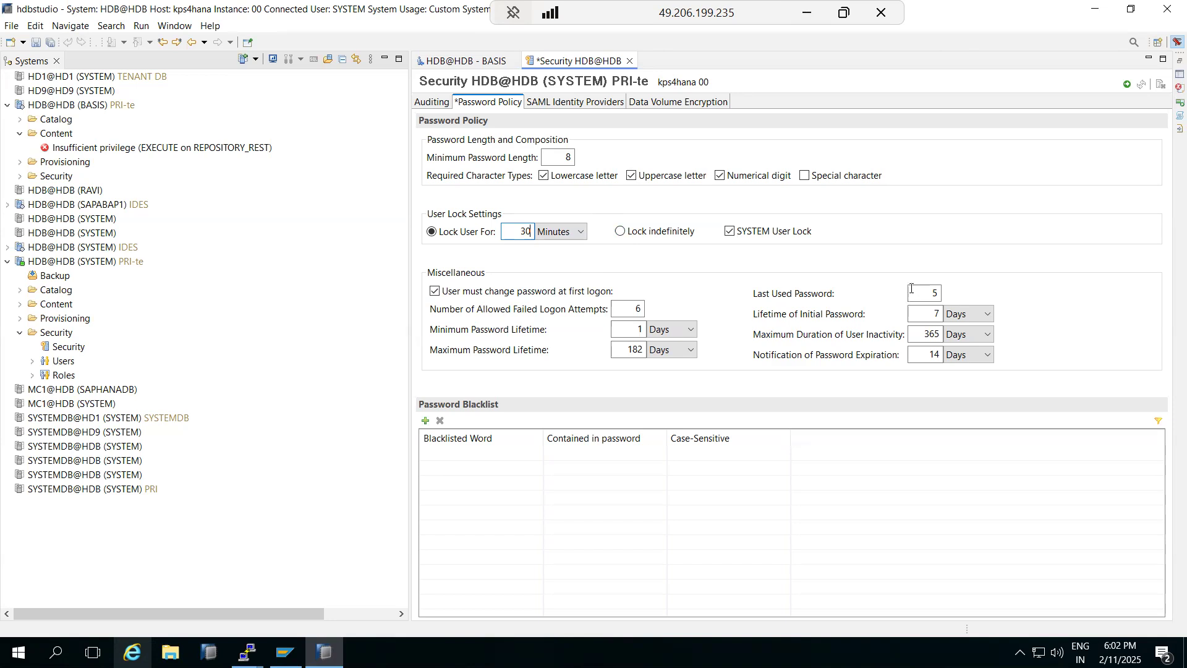
drag(923, 296, 959, 298)
click(806, 13)
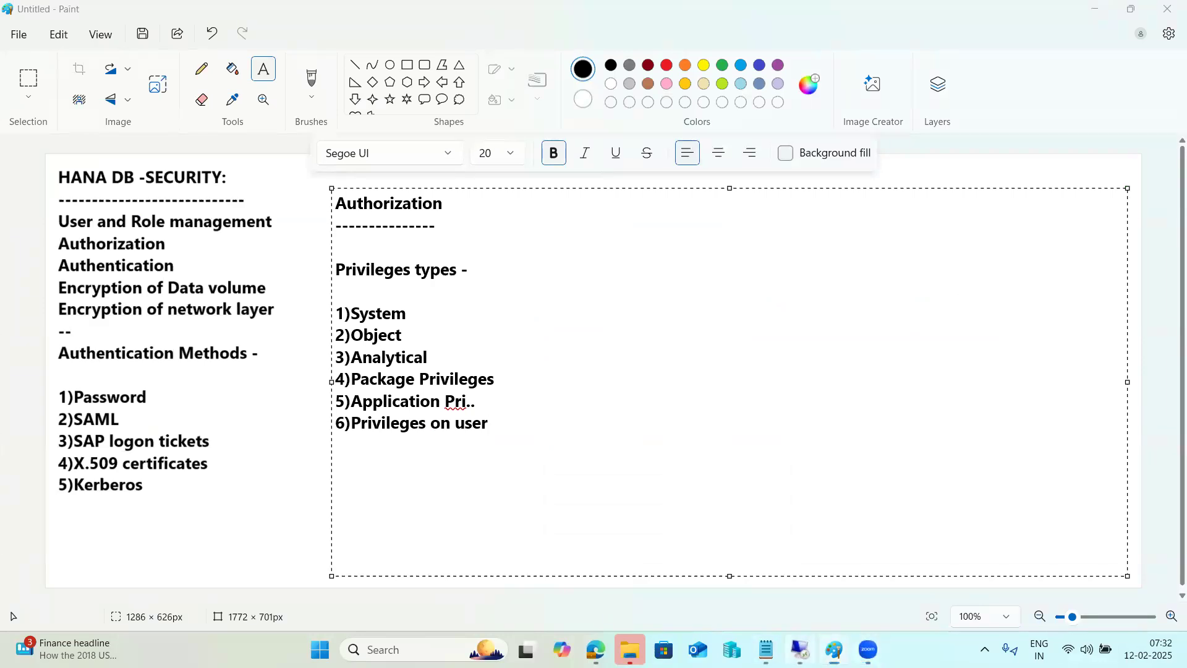
click(803, 646)
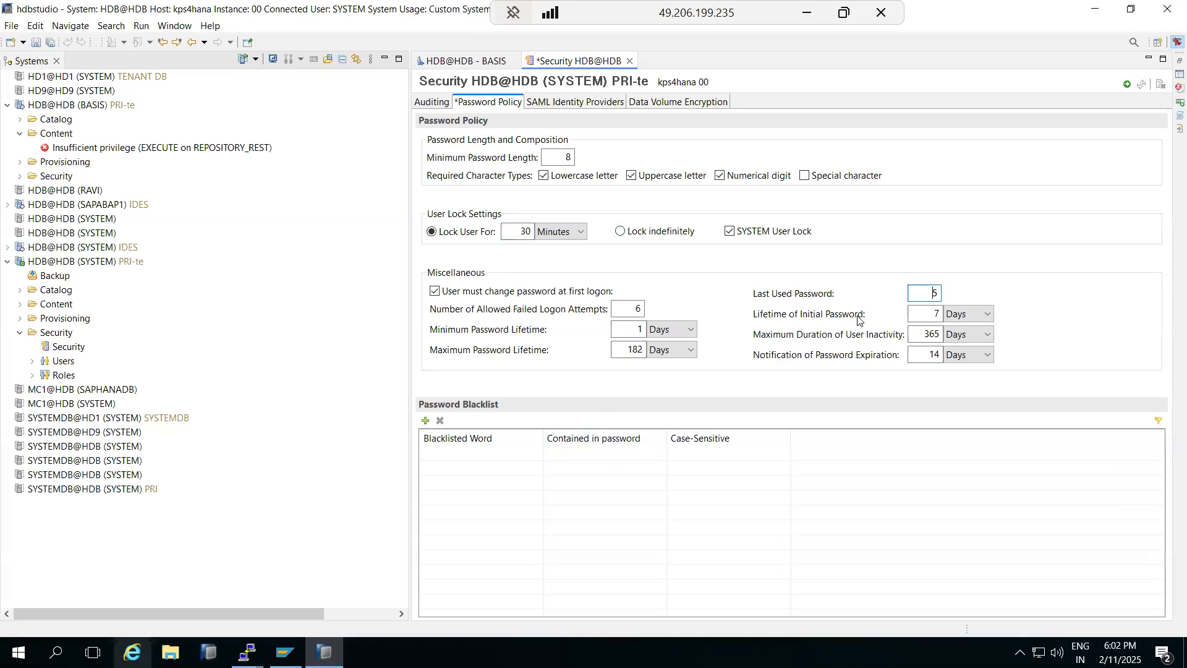
drag(922, 293, 953, 299)
drag(616, 312, 644, 310)
key(shift+Tab)
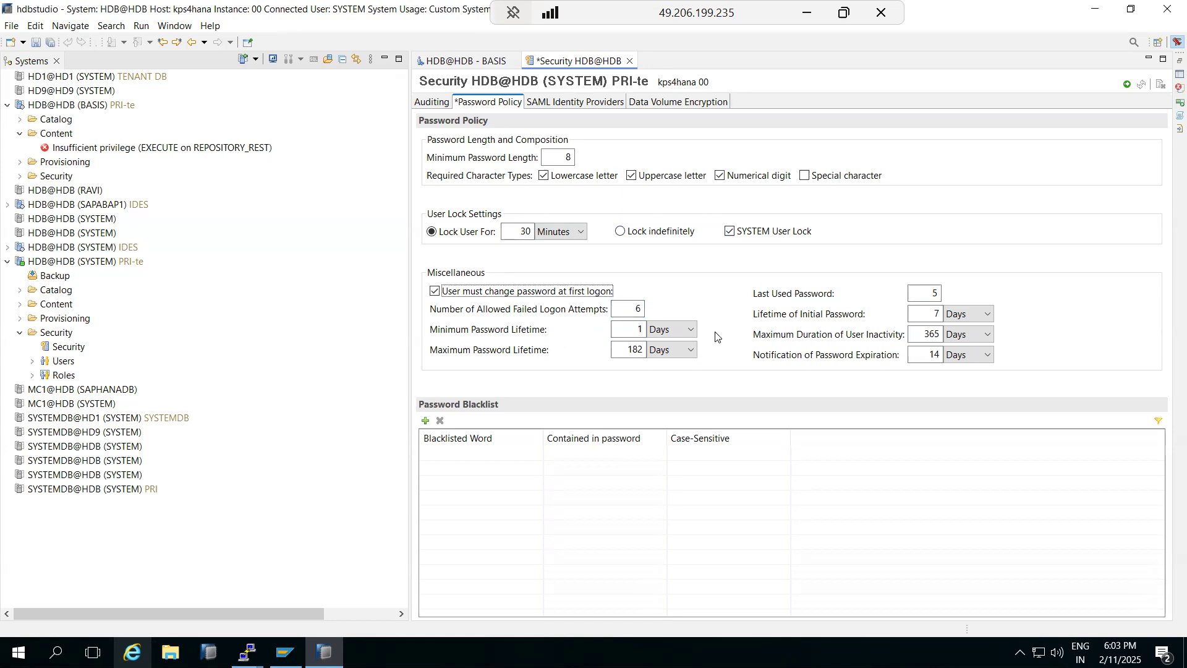
double_click(934, 294)
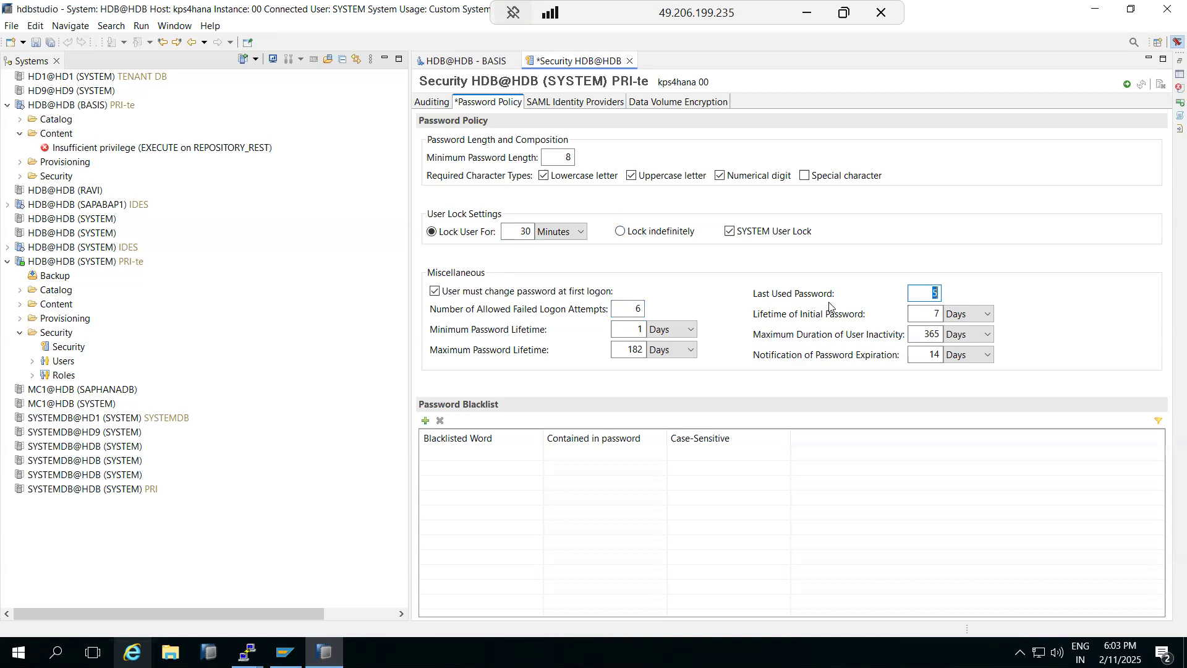
text(1)
text(0)
Step: Blacklist 'Welcome' as a password word, contained-in-password and case-sensitive
click(427, 421)
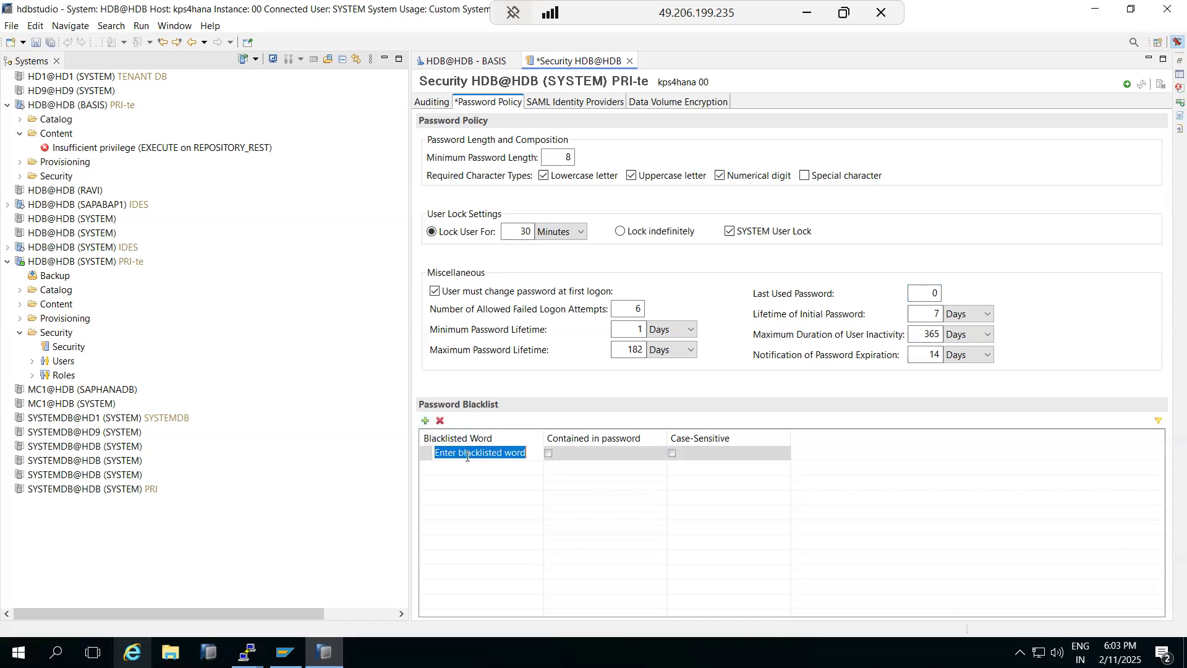
key(BackSpace)
text(Welcome)
click(548, 454)
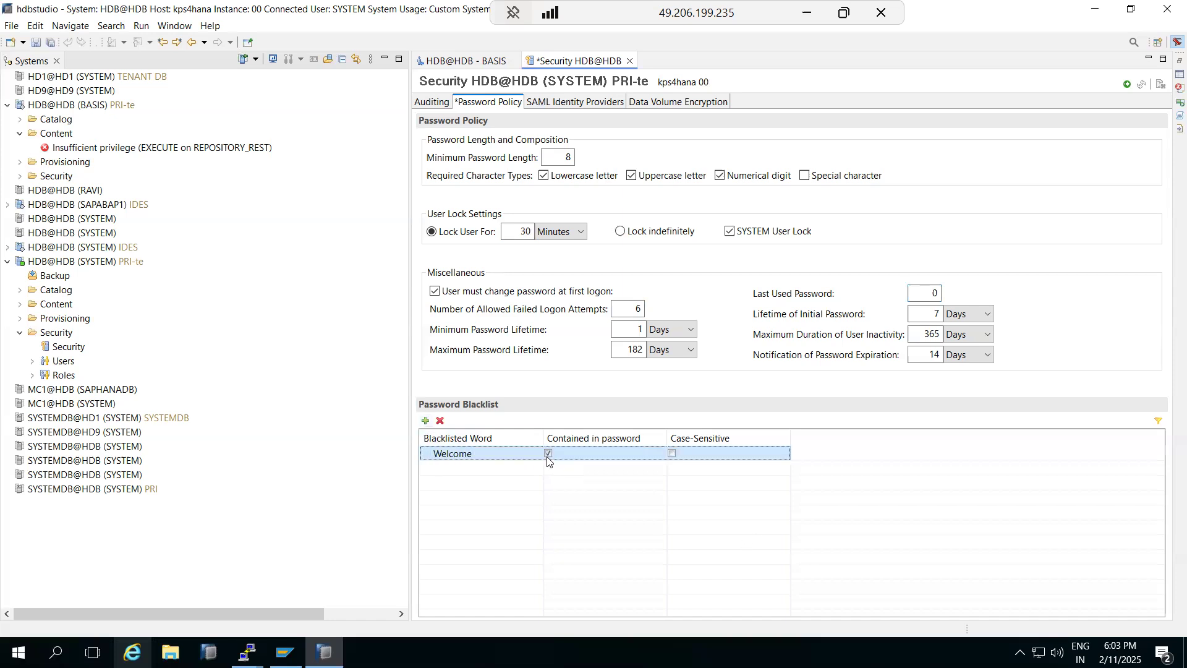
click(673, 453)
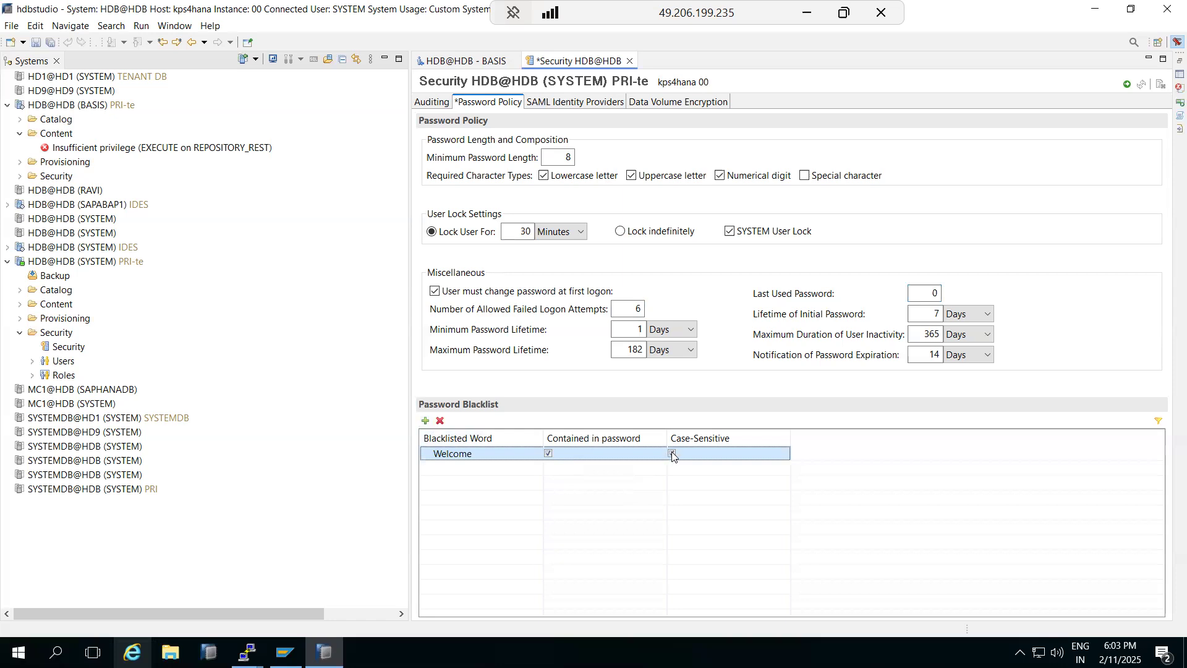
Step: Blacklist 'london' with the same two options and deploy the password policy
click(426, 421)
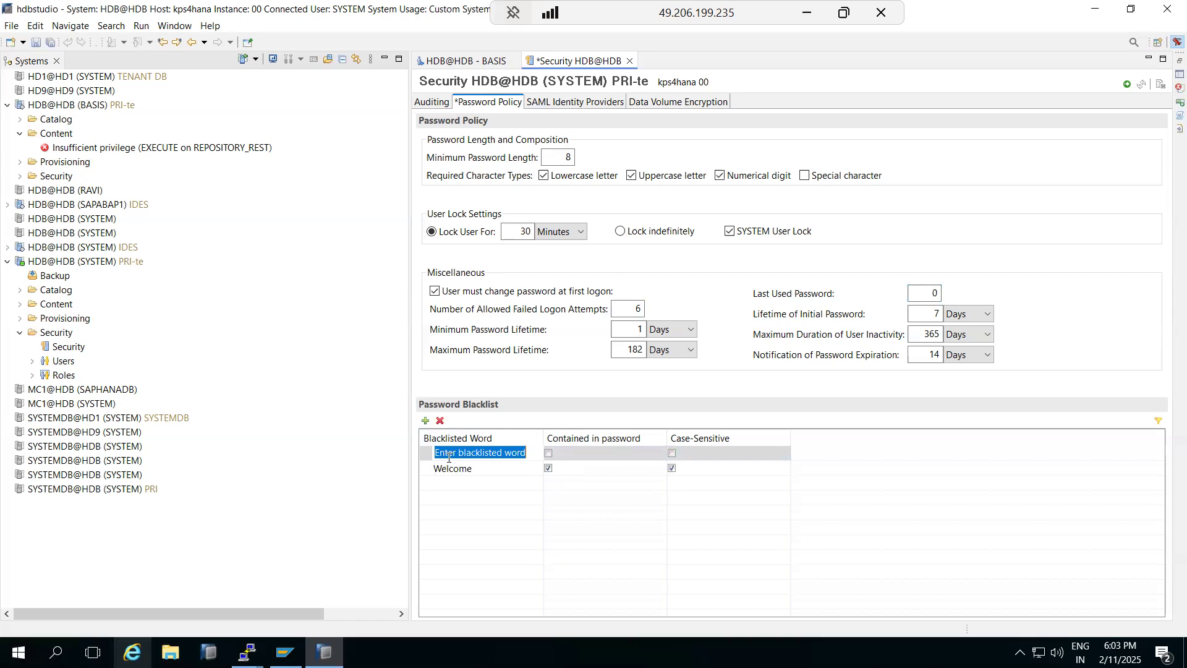
text(london)
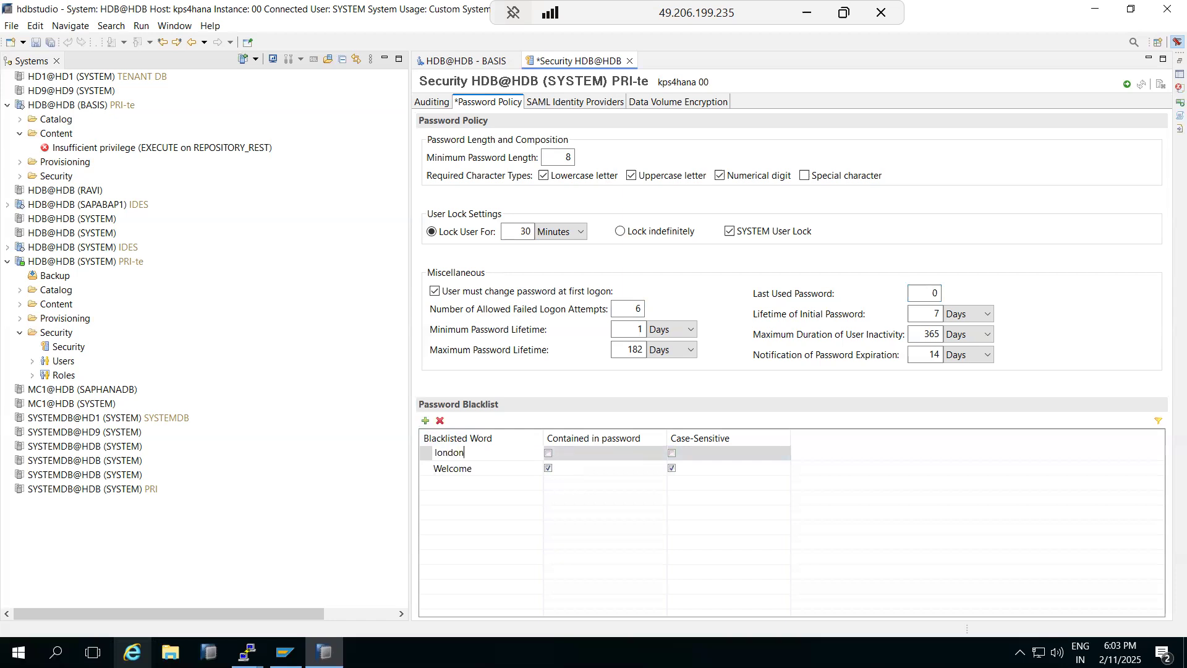
click(672, 453)
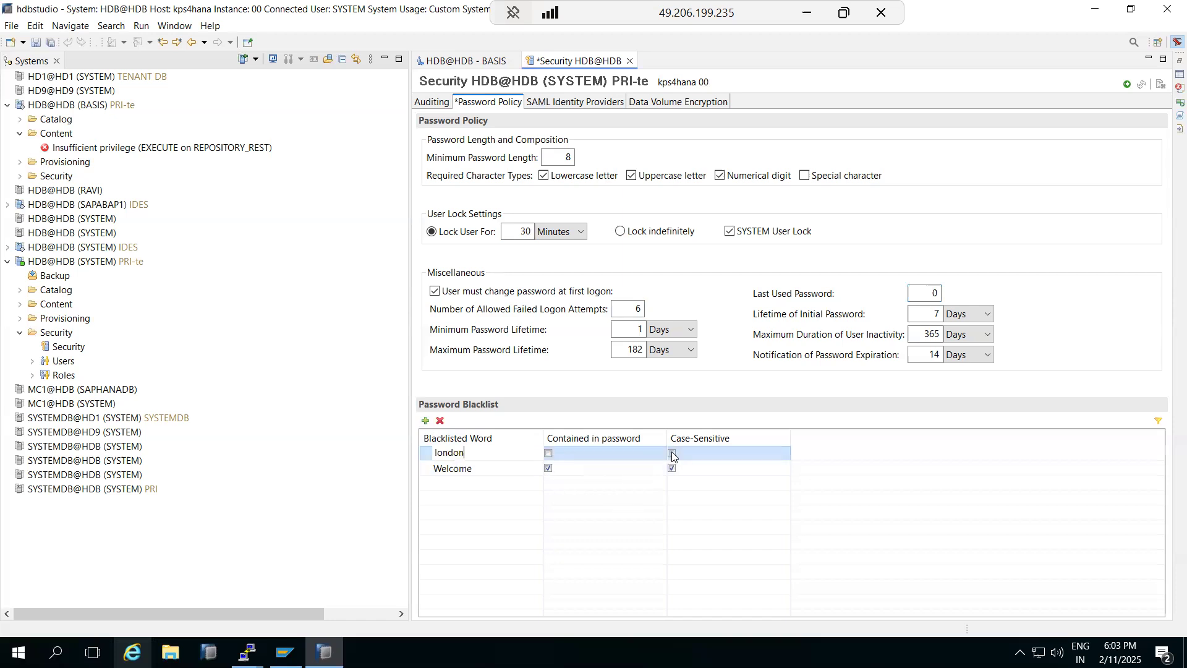
click(549, 453)
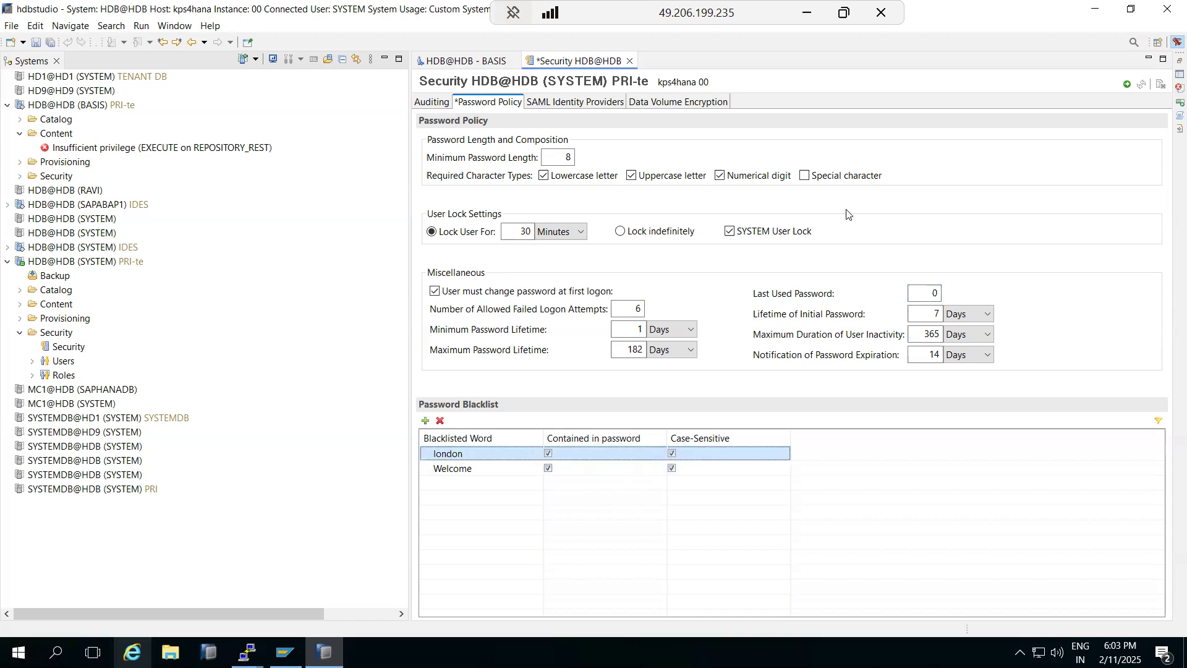
click(1127, 87)
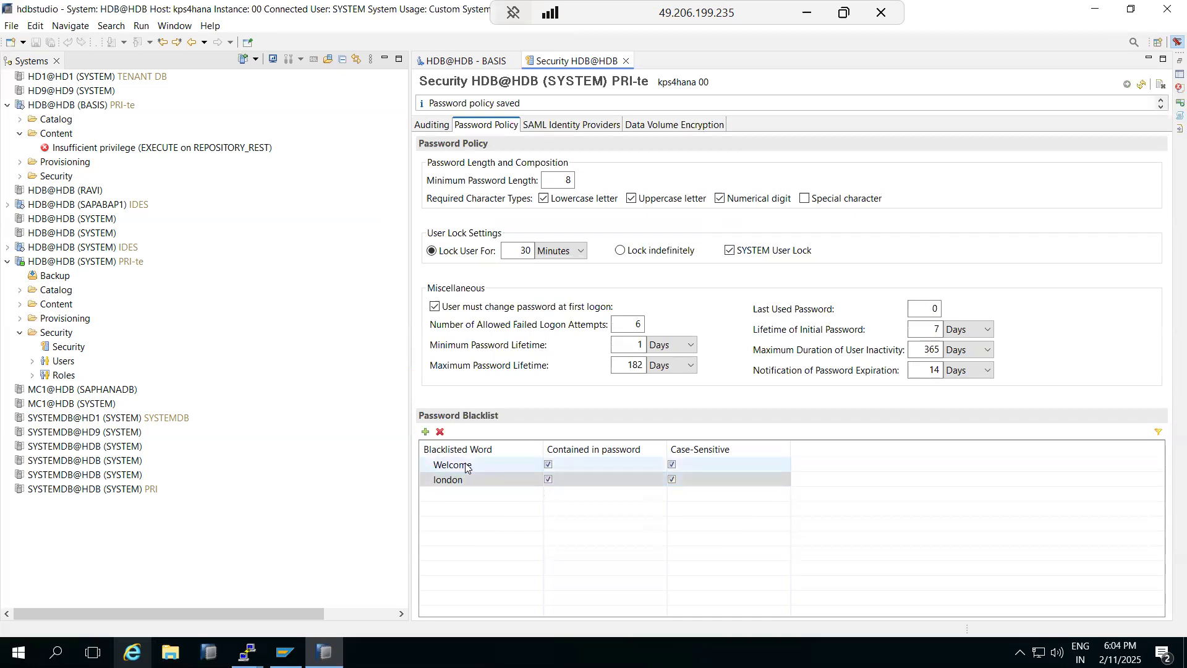
Step: Move via SAML Identity Providers to Data Volume Encryption, toggling Encrypt data volumes off and on
click(470, 477)
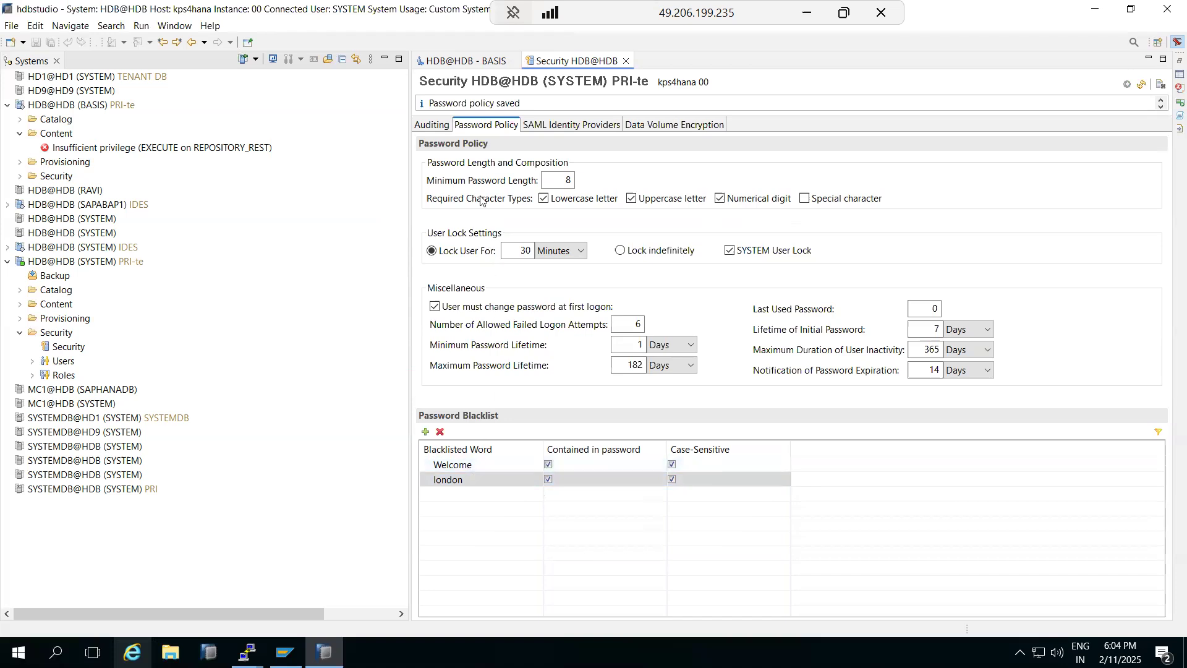
click(542, 130)
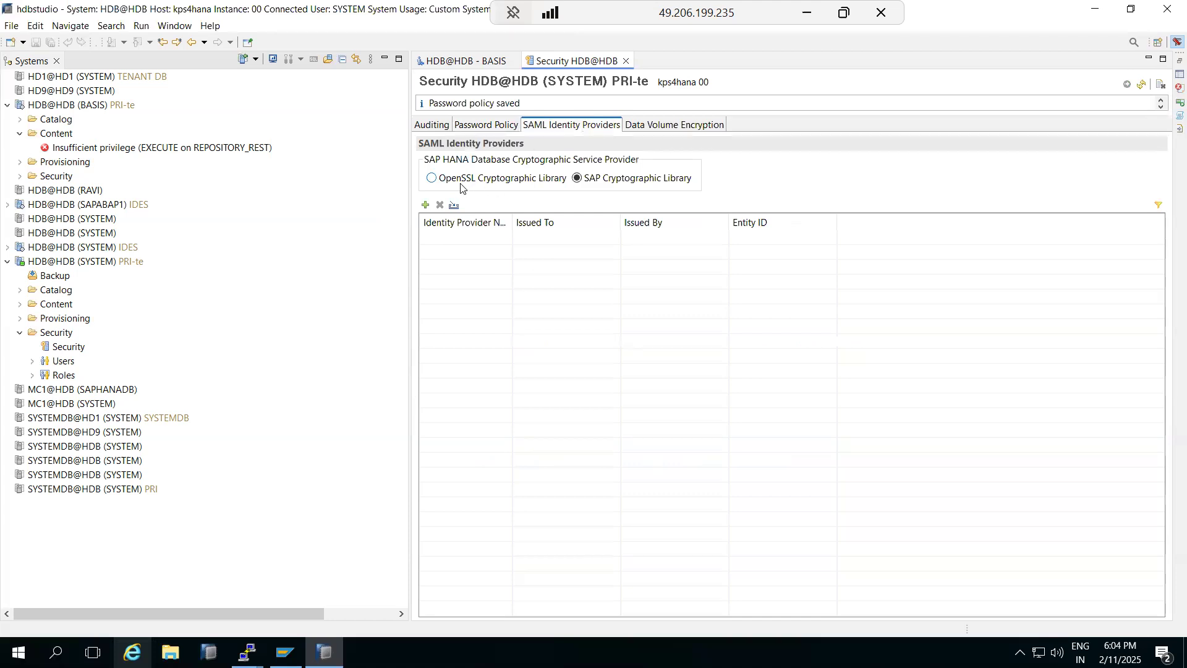
click(647, 126)
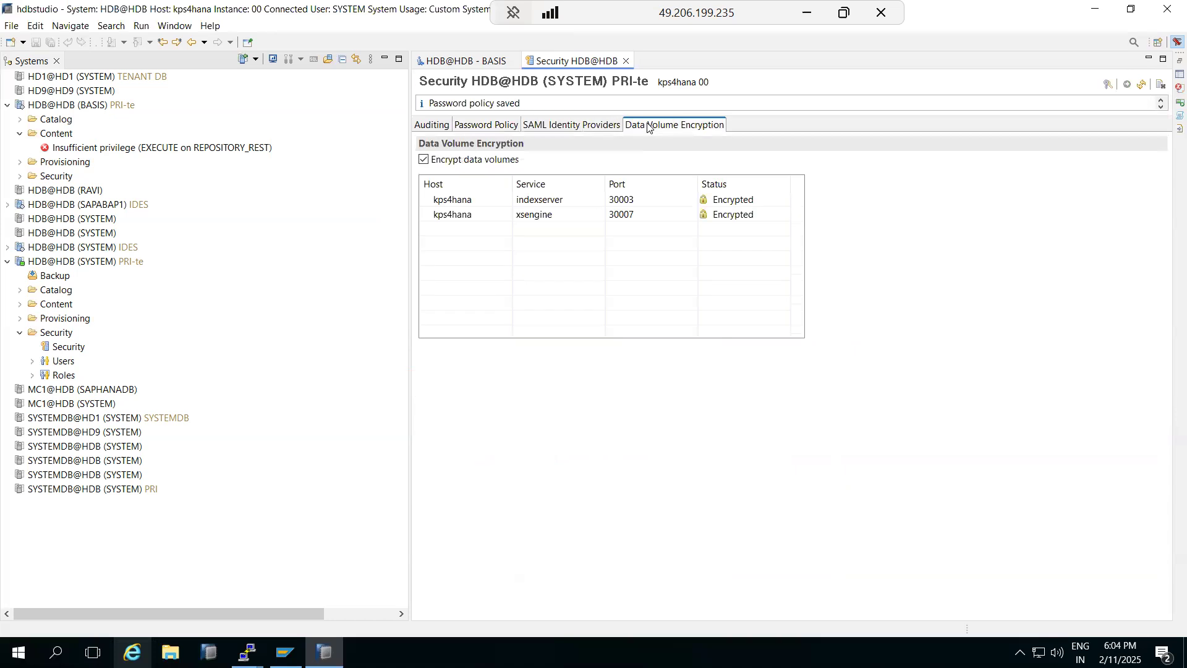
click(596, 207)
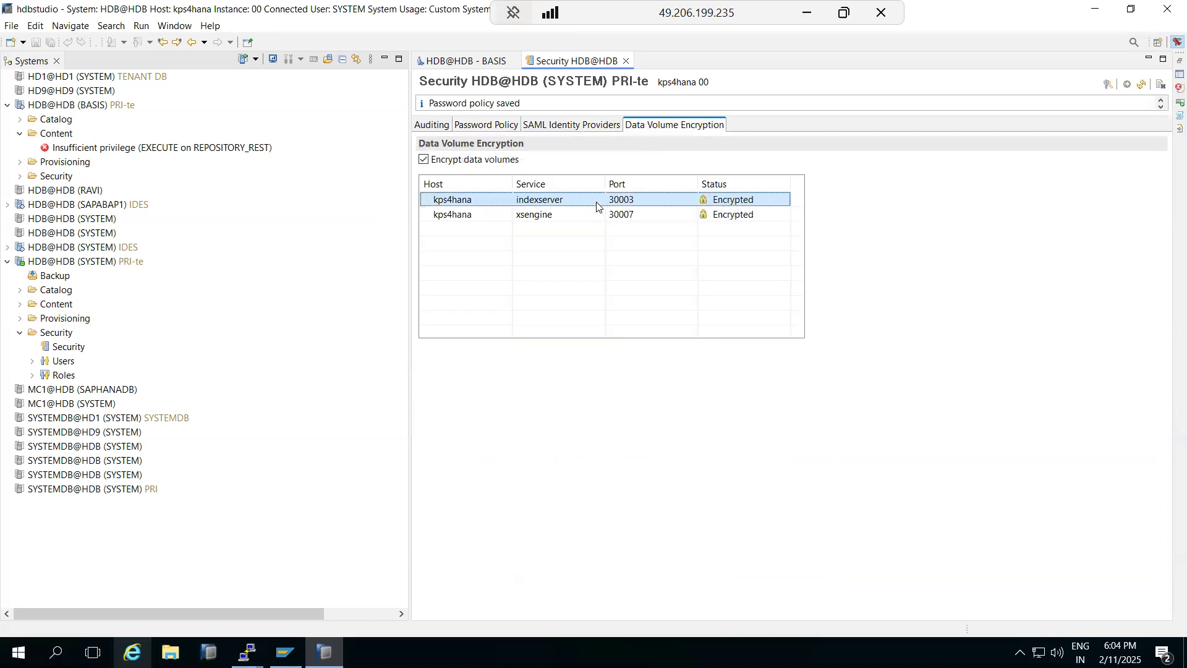
click(428, 162)
click(428, 162)
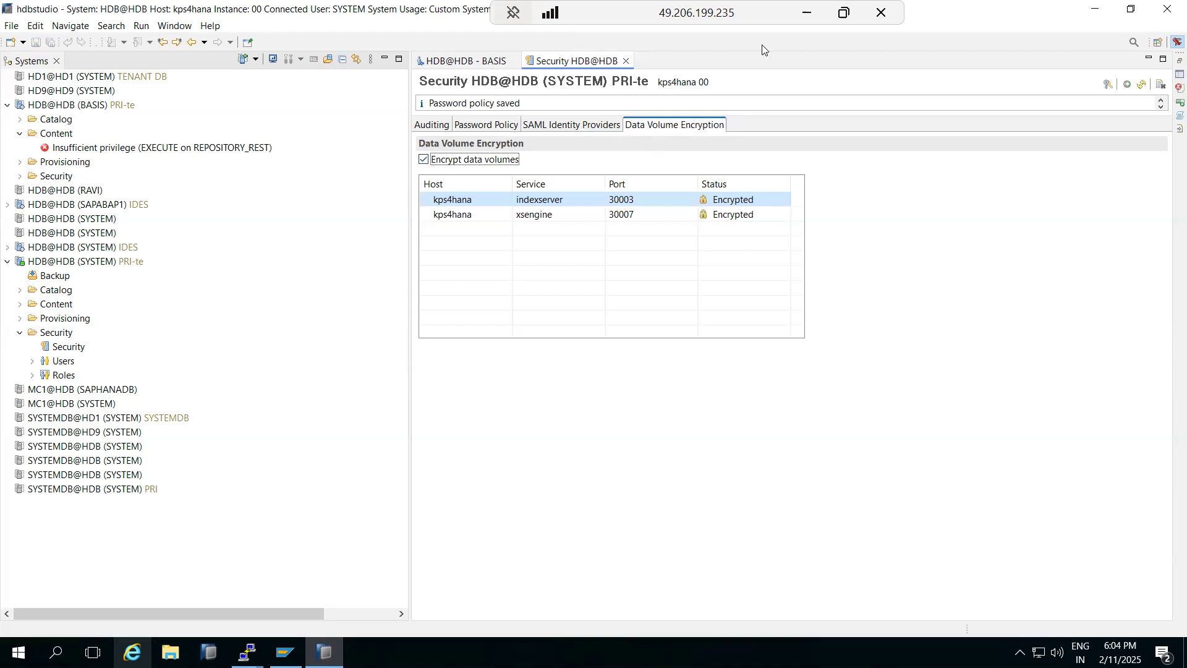
Step: In Paint, draw a wide rectangle at the top right and a smaller one below it
click(806, 12)
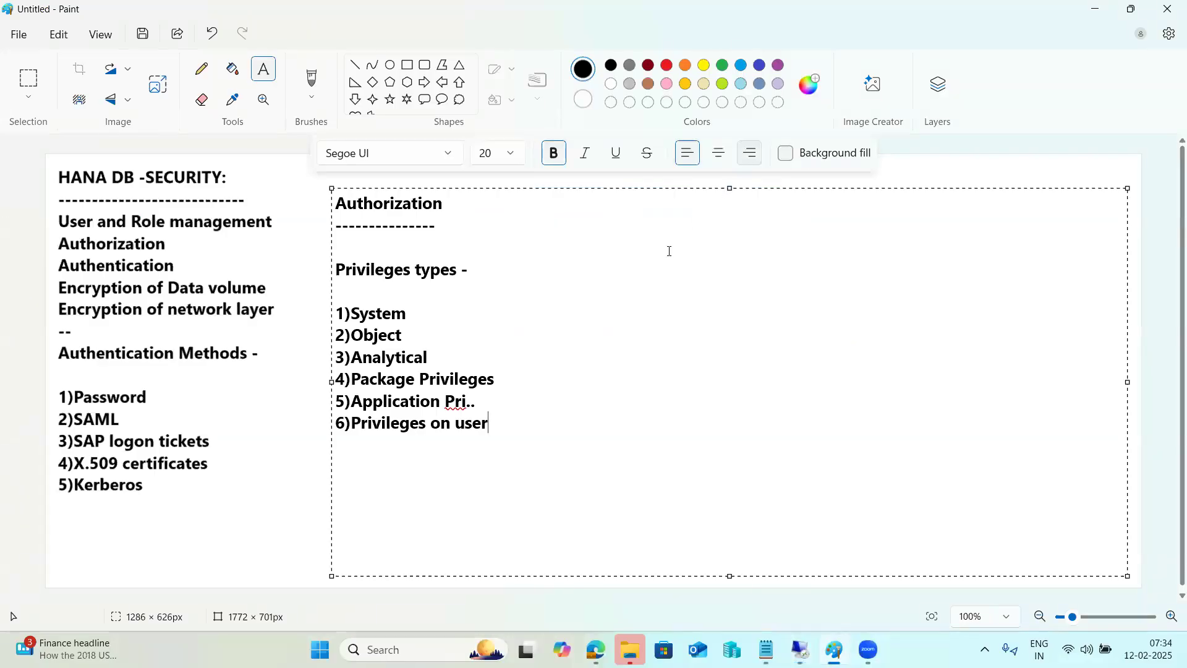
click(225, 311)
click(413, 64)
drag(741, 167, 1034, 234)
drag(771, 382, 874, 471)
click(936, 446)
Step: Join the boxes with diagonal lines, adding lines into the top box and out of the lower one
click(356, 64)
drag(983, 197, 839, 433)
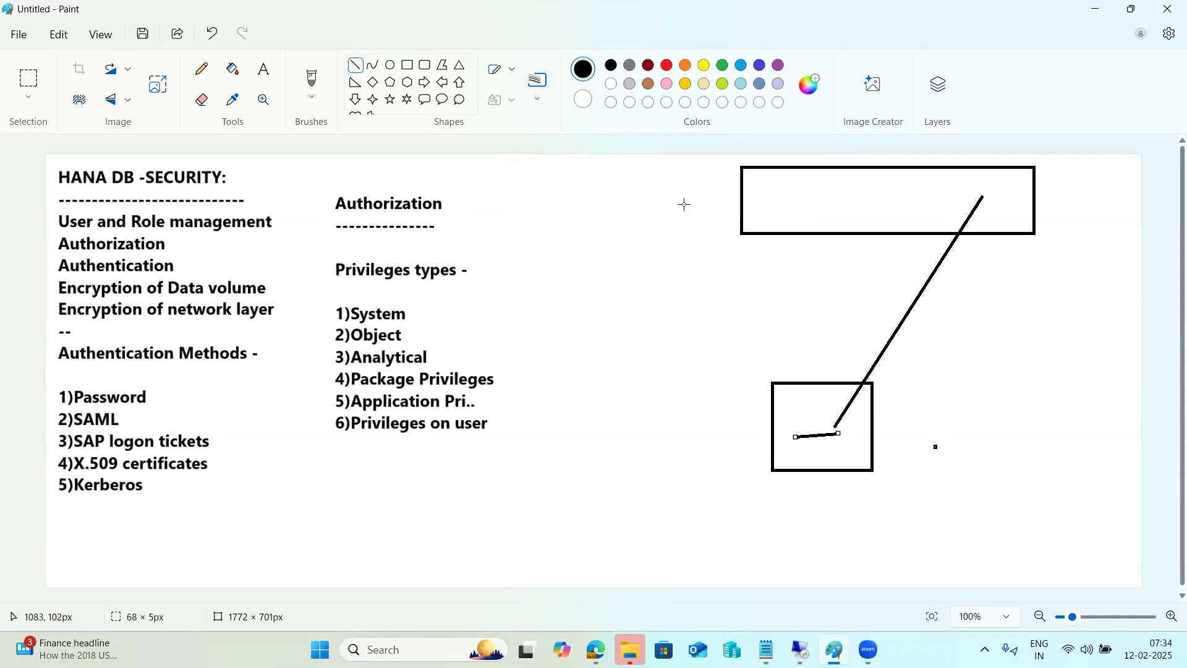
drag(616, 169, 762, 186)
drag(627, 192, 759, 199)
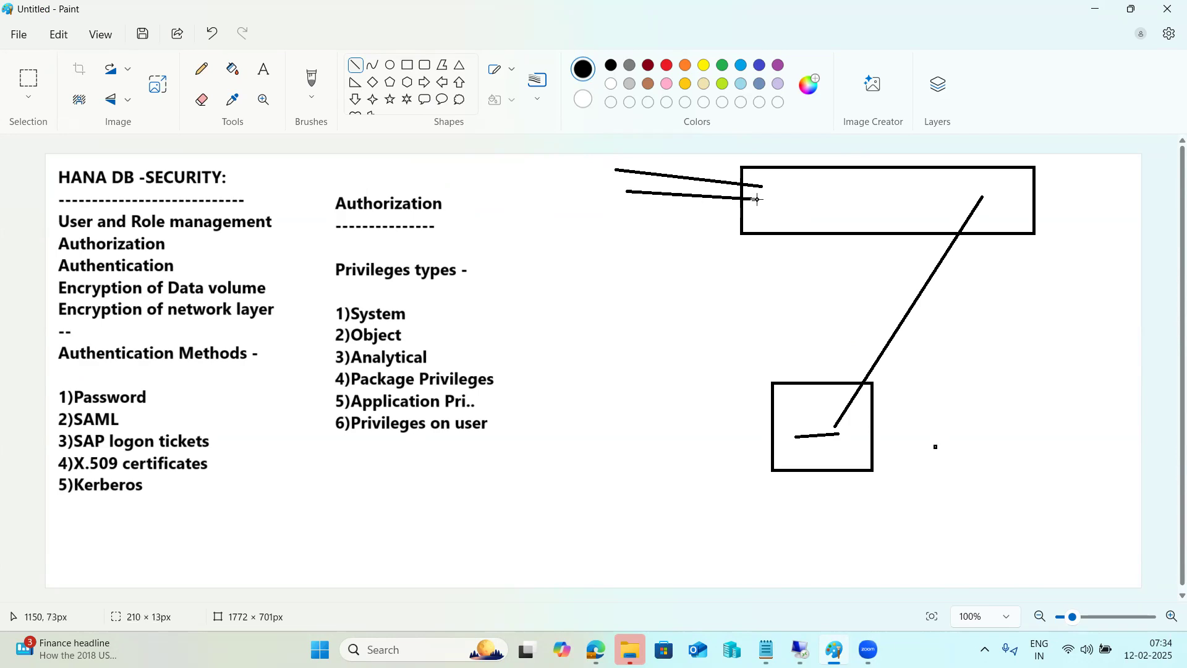
drag(646, 208, 747, 209)
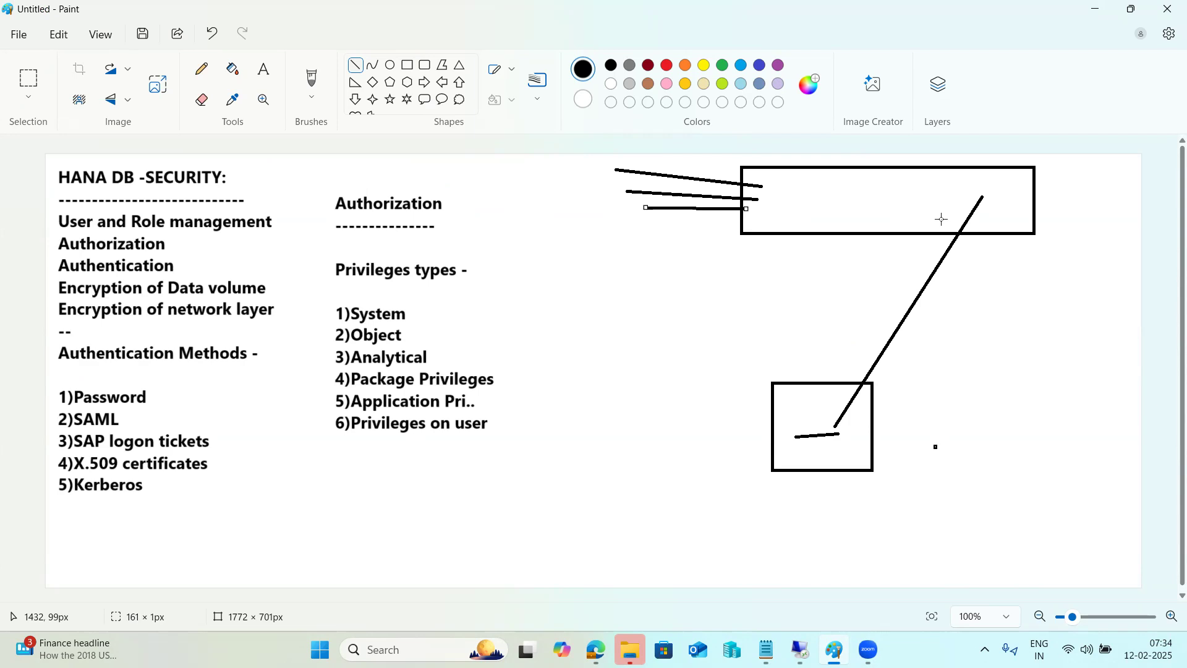
drag(982, 201, 838, 429)
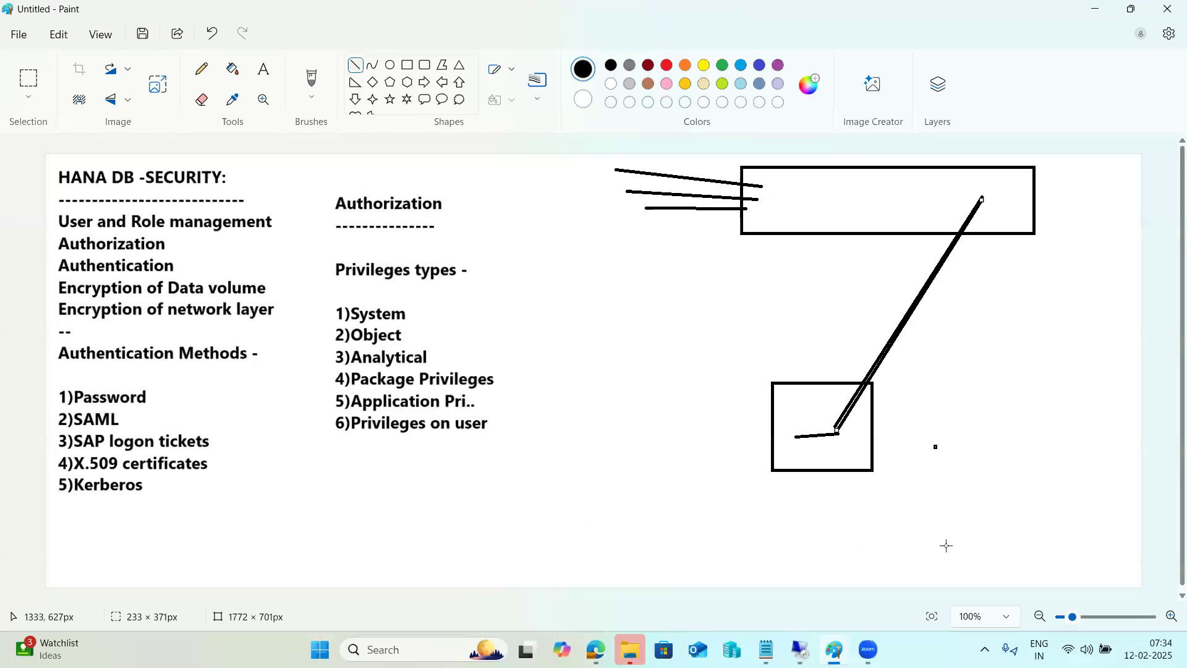
drag(971, 544, 836, 444)
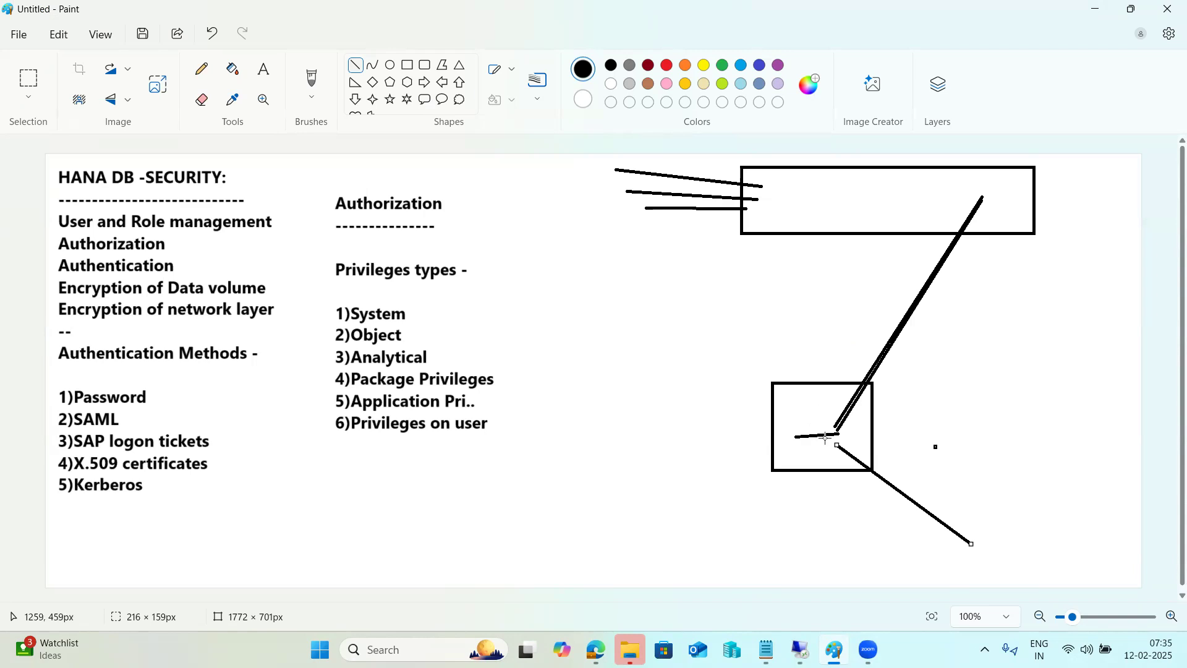
mouse_move(801, 648)
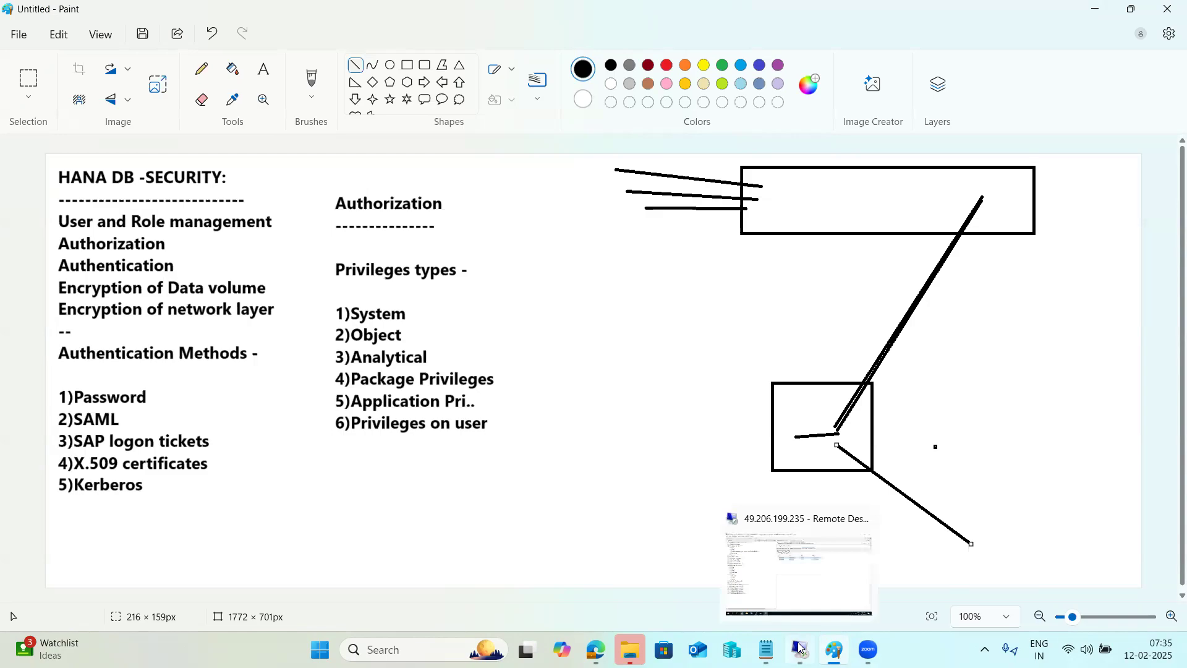
click(798, 569)
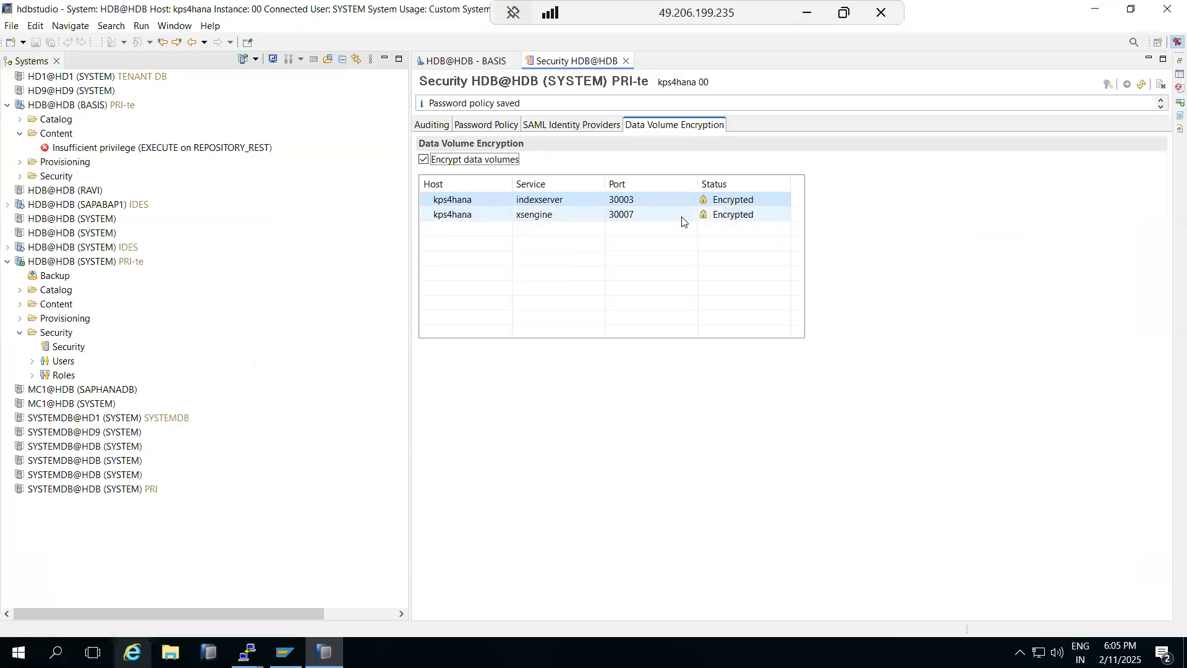
Step: View the Auditing page, where auditing is Disabled and no audit policies exist
mouse_move(722, 202)
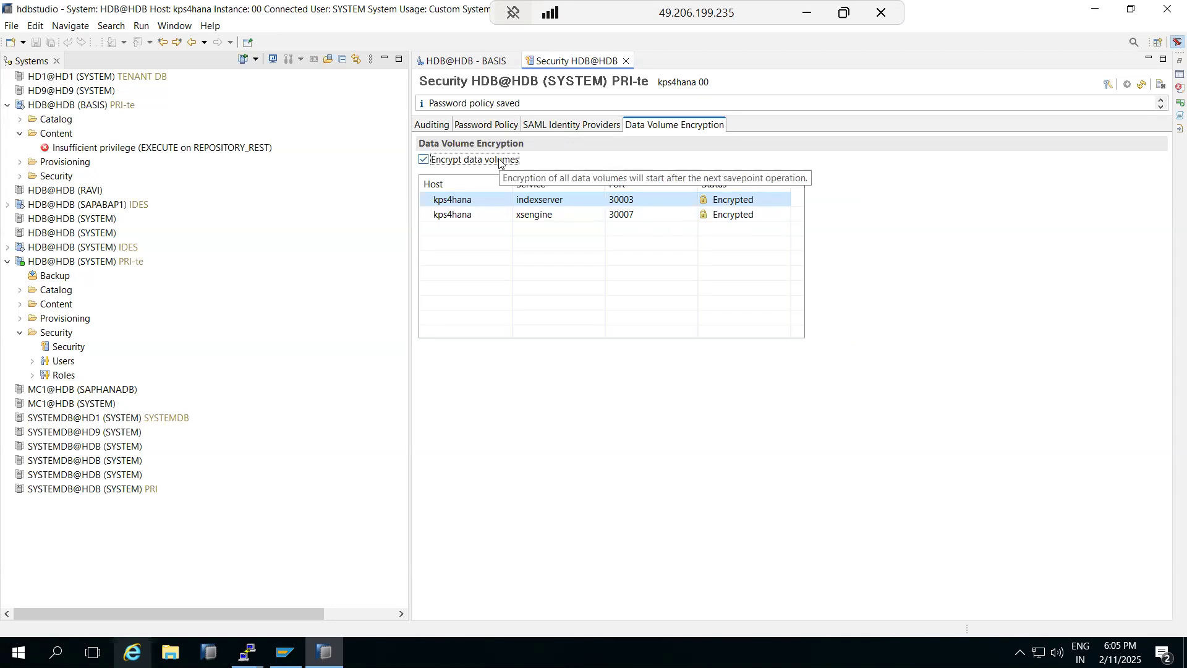
click(429, 125)
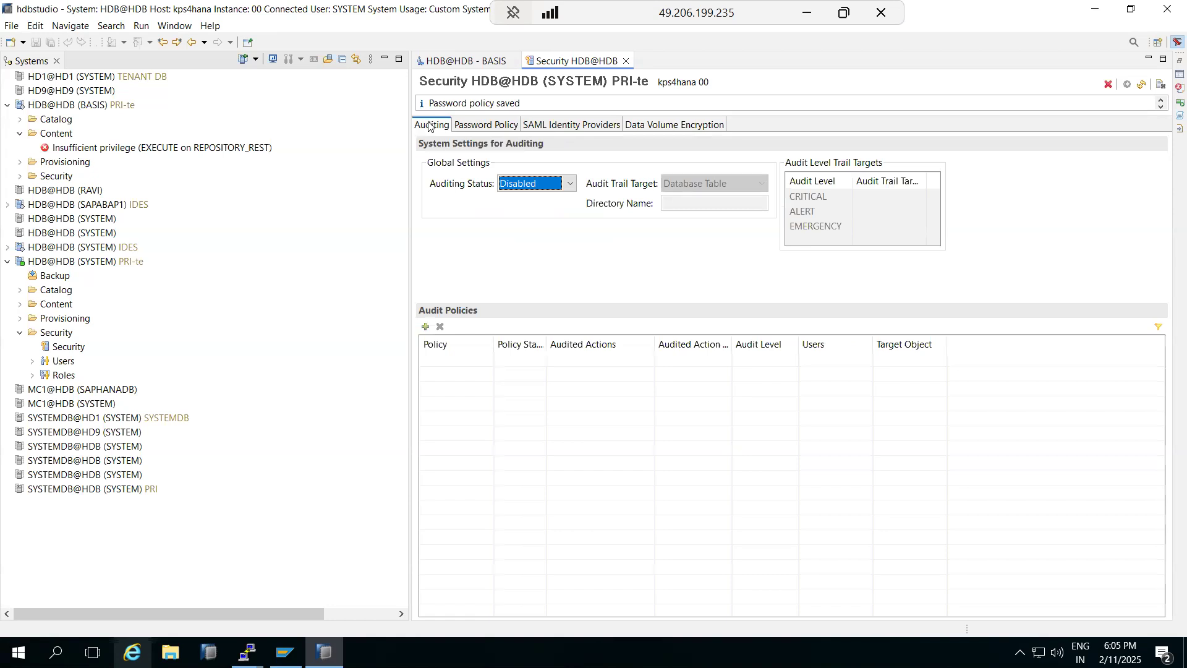
Step: Set Auditing Status to Enabled and add an audit policy named policy1
click(572, 185)
click(547, 199)
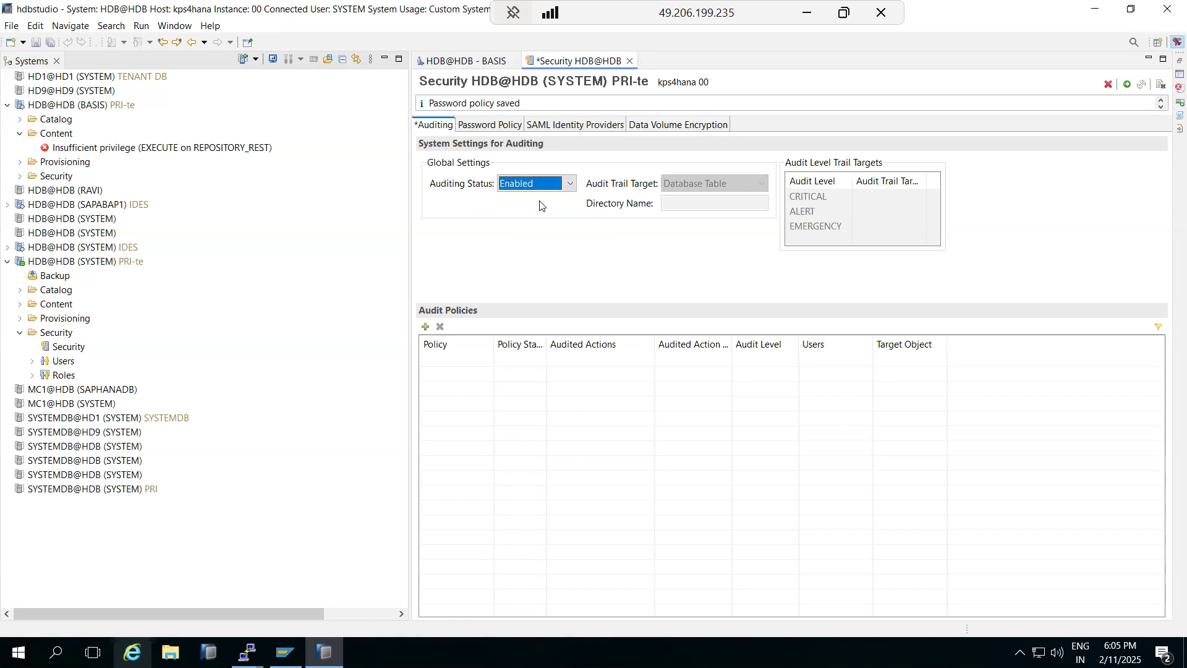
click(425, 326)
click(451, 360)
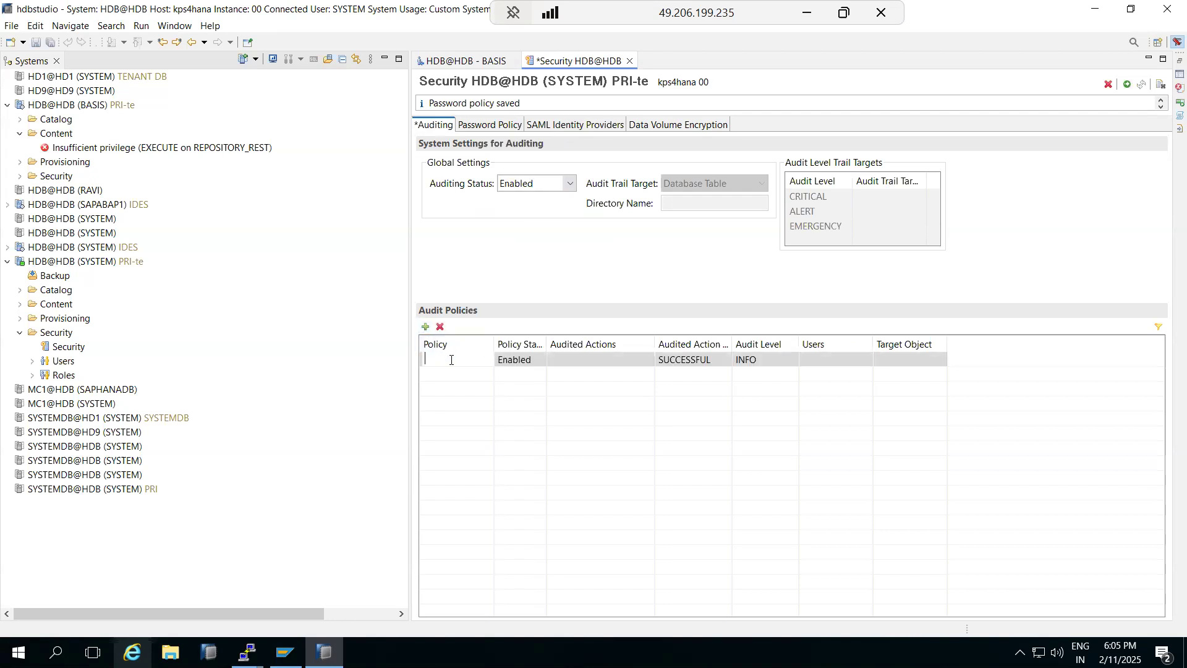
text(policy1)
Step: Have policy1 audit the ALTER ADAPTER and DROP ADAPTER data provisioning actions
click(605, 361)
click(647, 361)
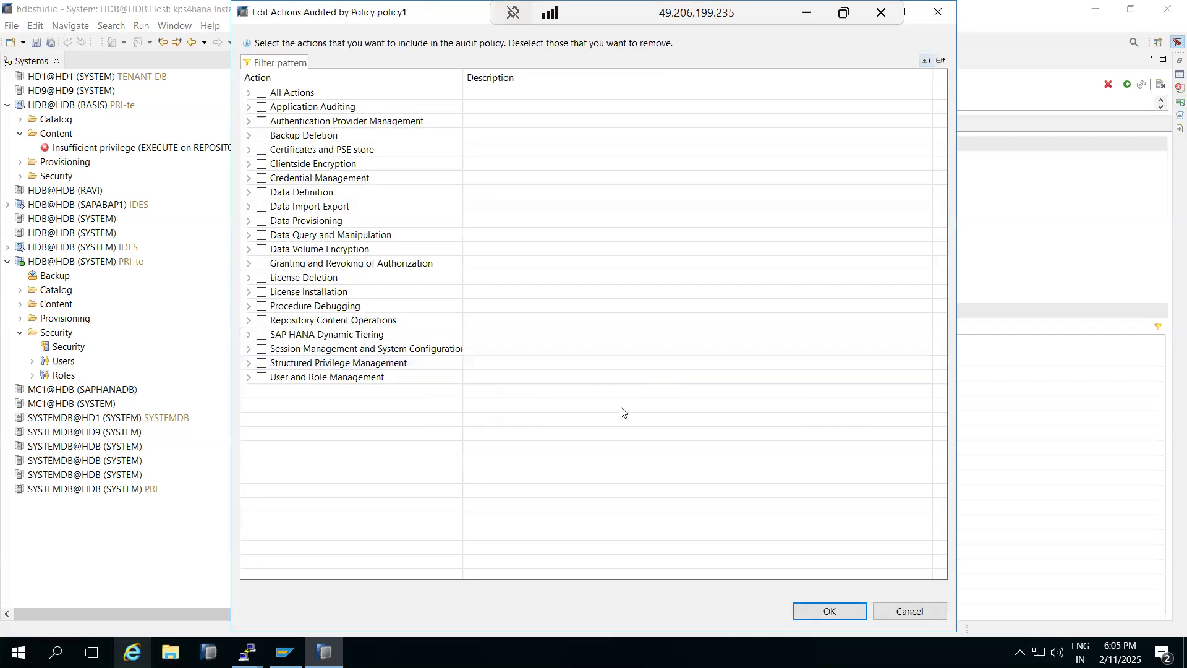
click(248, 221)
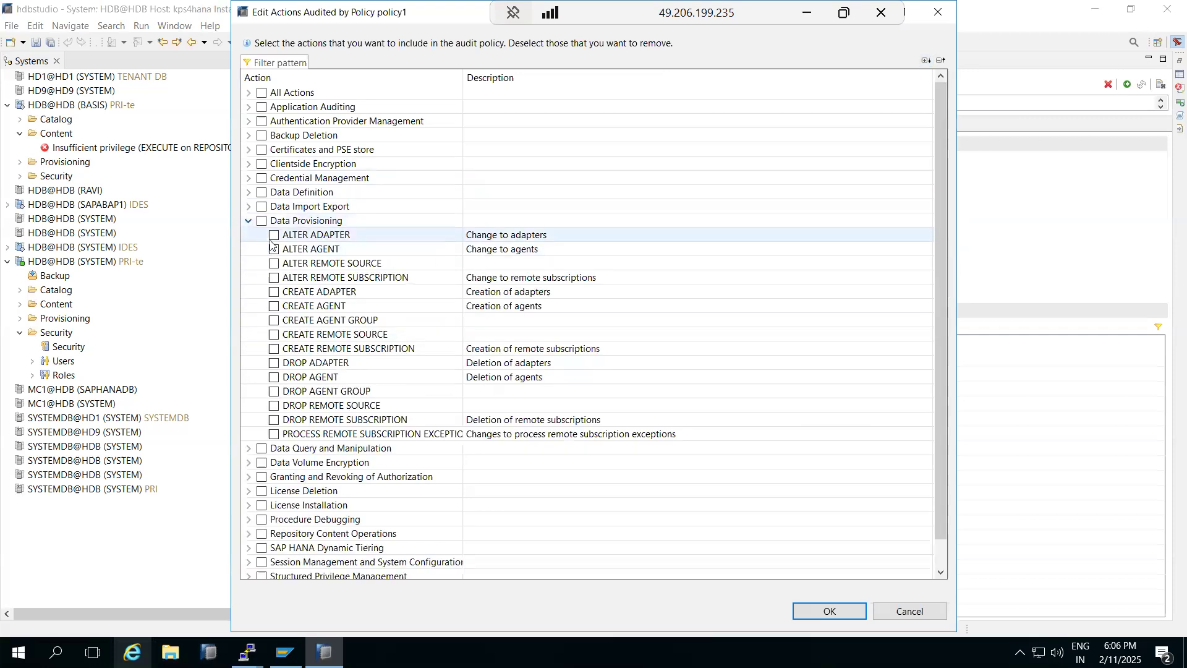
click(274, 236)
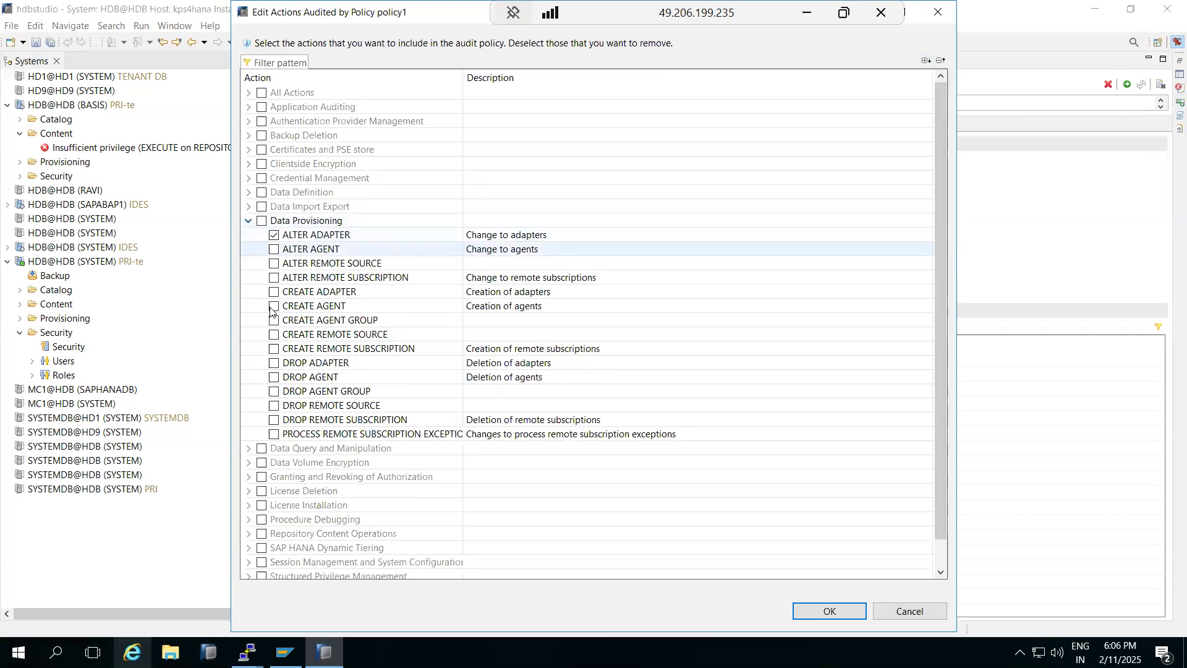
click(274, 364)
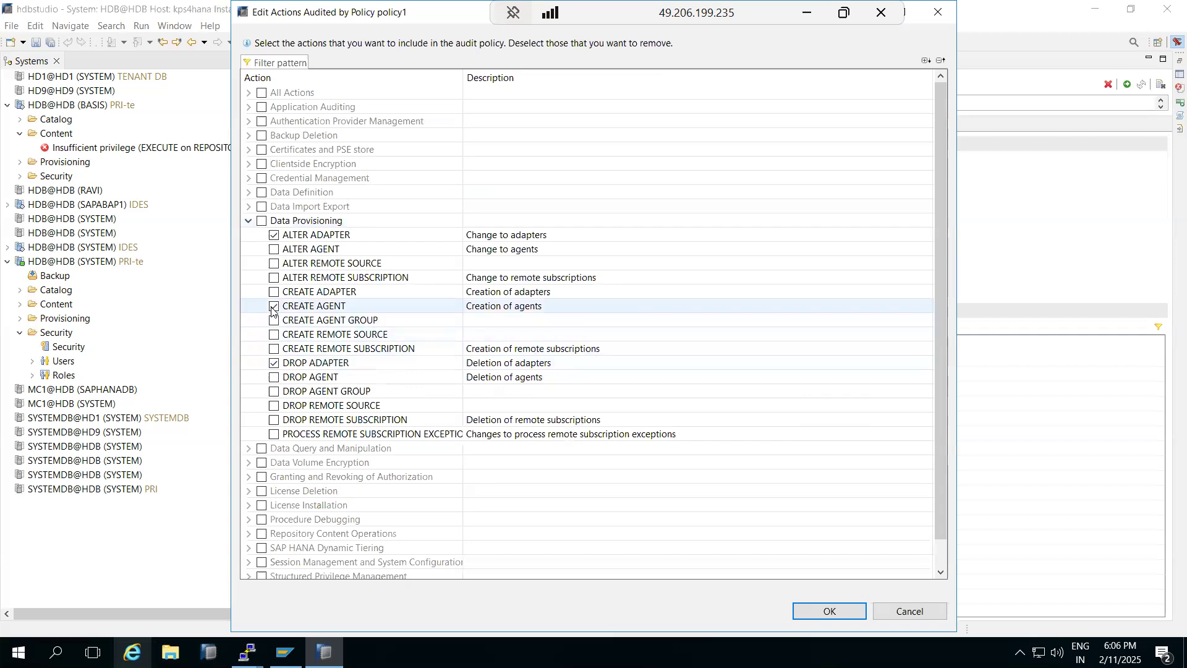
click(818, 613)
Step: Set policy1's audited action status to ALL and add a second policy row
click(702, 361)
click(725, 360)
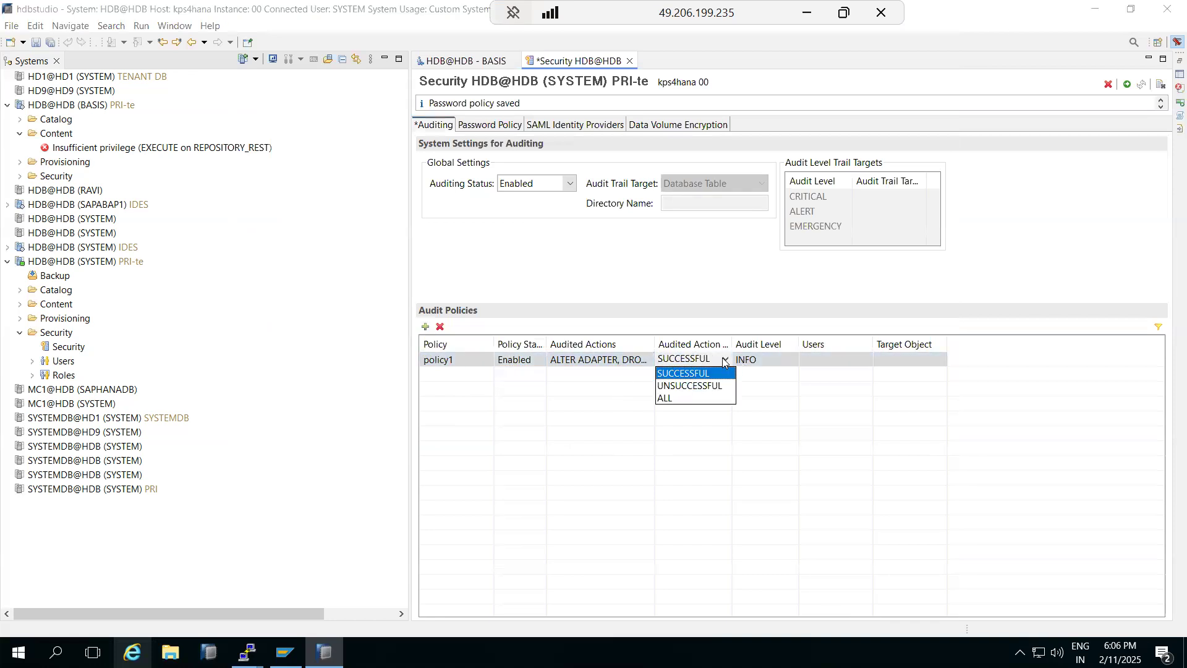
click(679, 399)
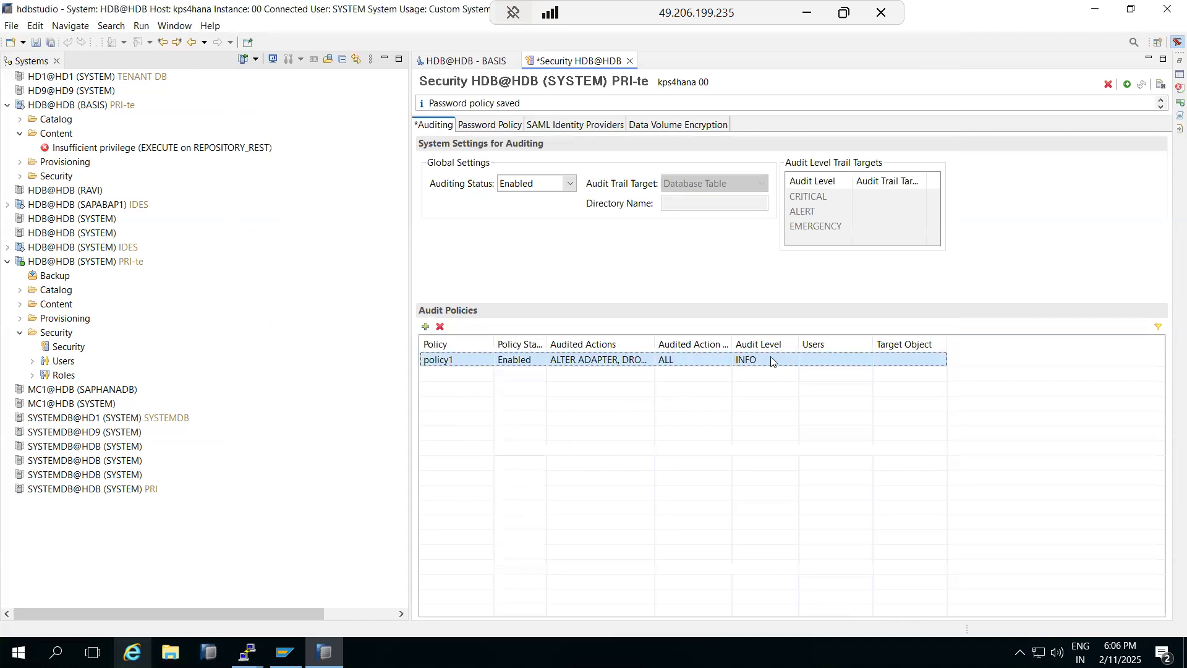
click(819, 363)
click(866, 360)
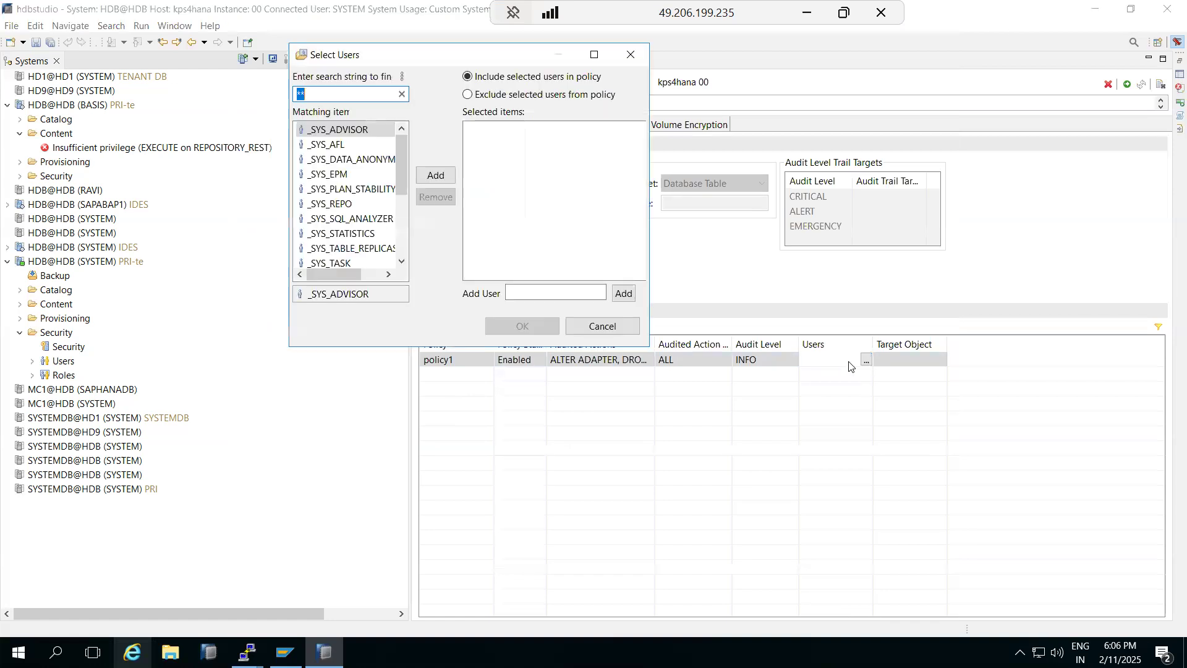
click(582, 328)
click(426, 326)
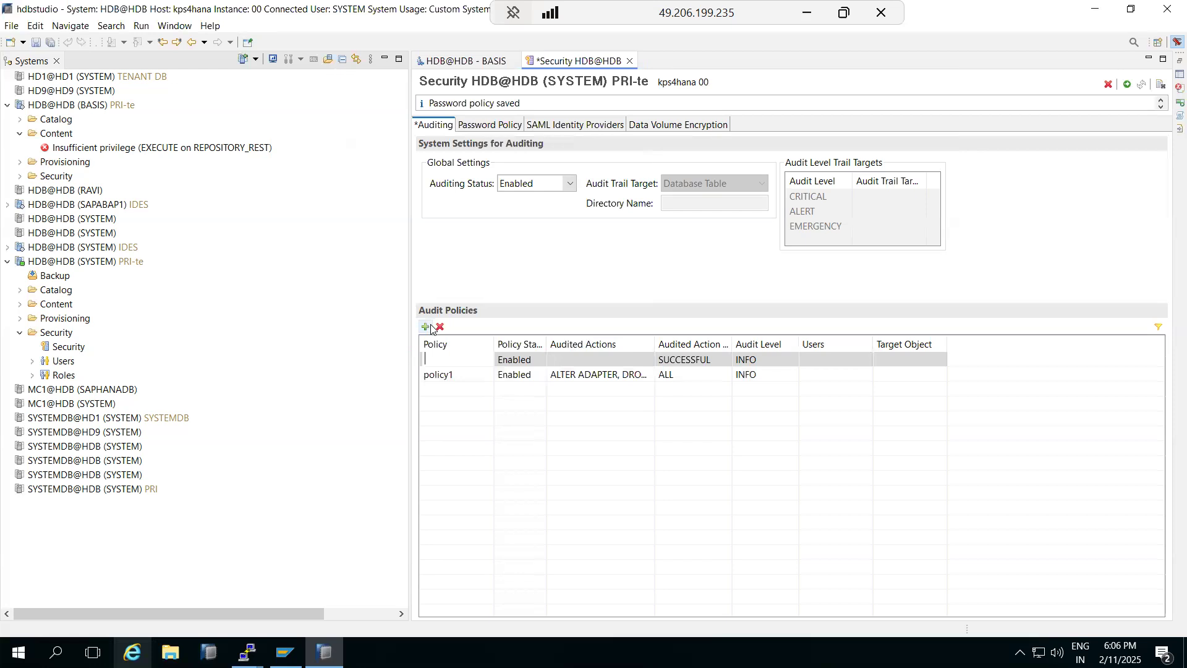
Step: Name the second policy 2 and have it audit ALL ACTIONS for ALL outcomes
text(2)
click(577, 368)
click(647, 359)
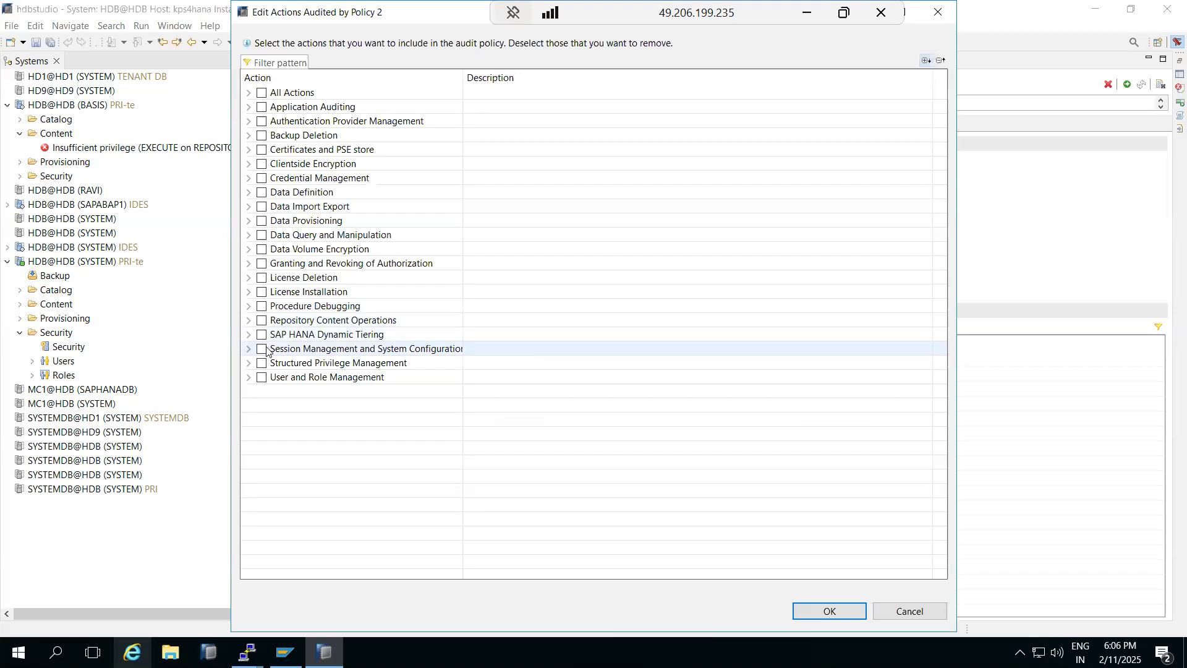
click(262, 378)
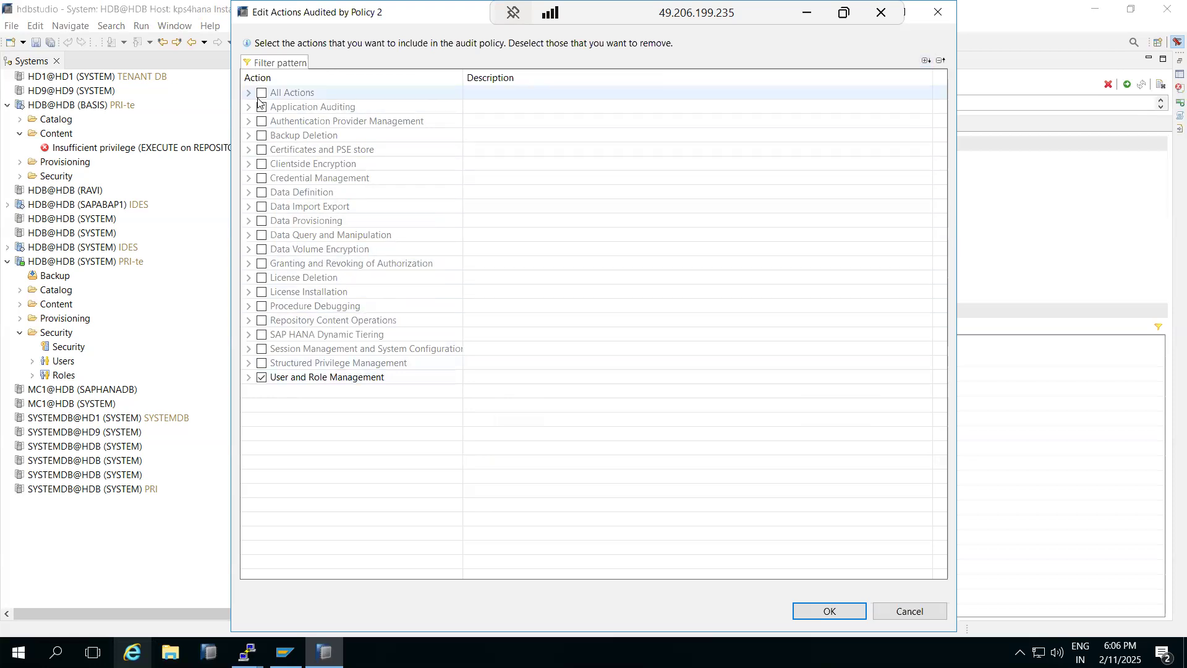
click(262, 377)
click(262, 93)
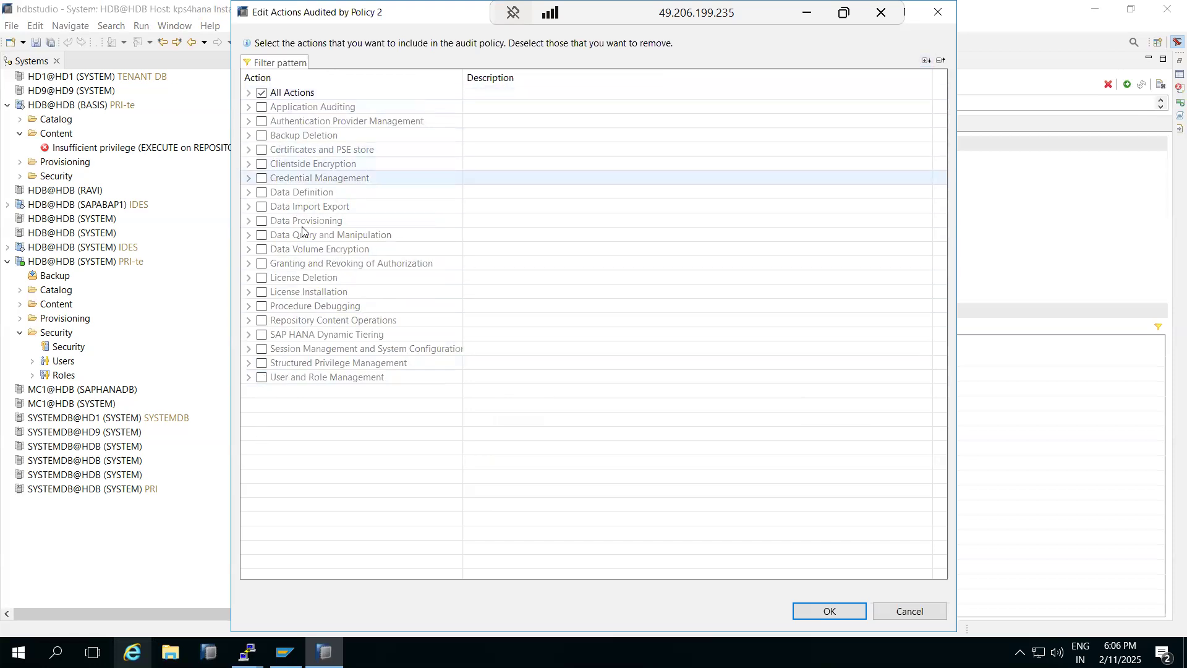
click(850, 609)
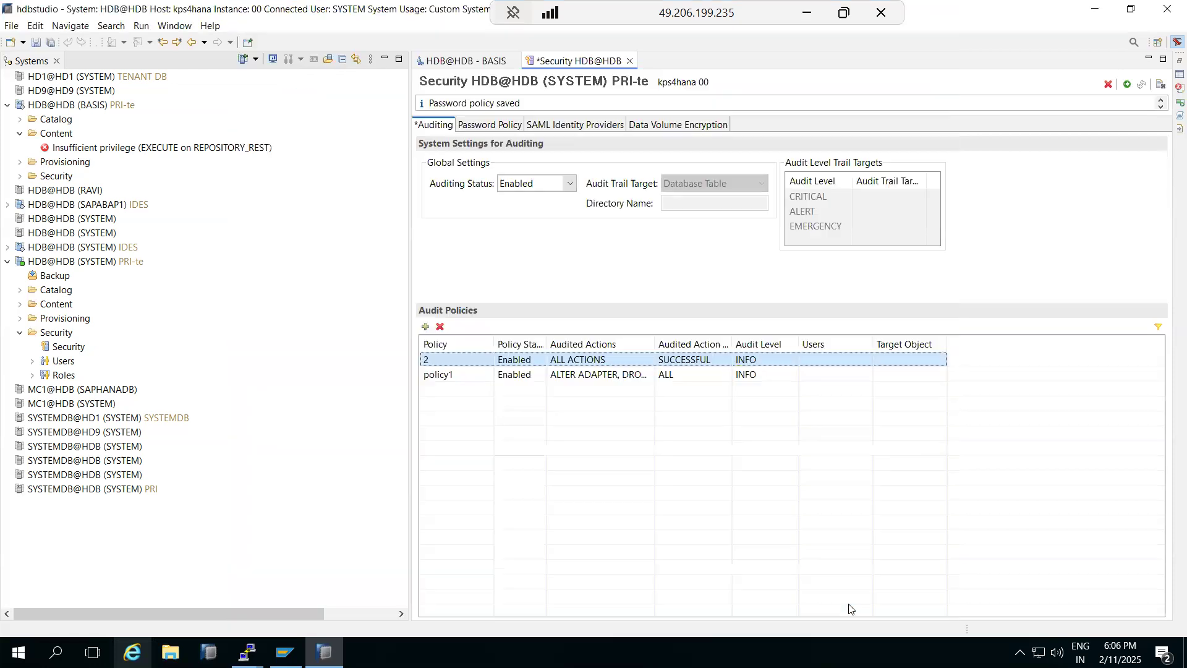
click(693, 359)
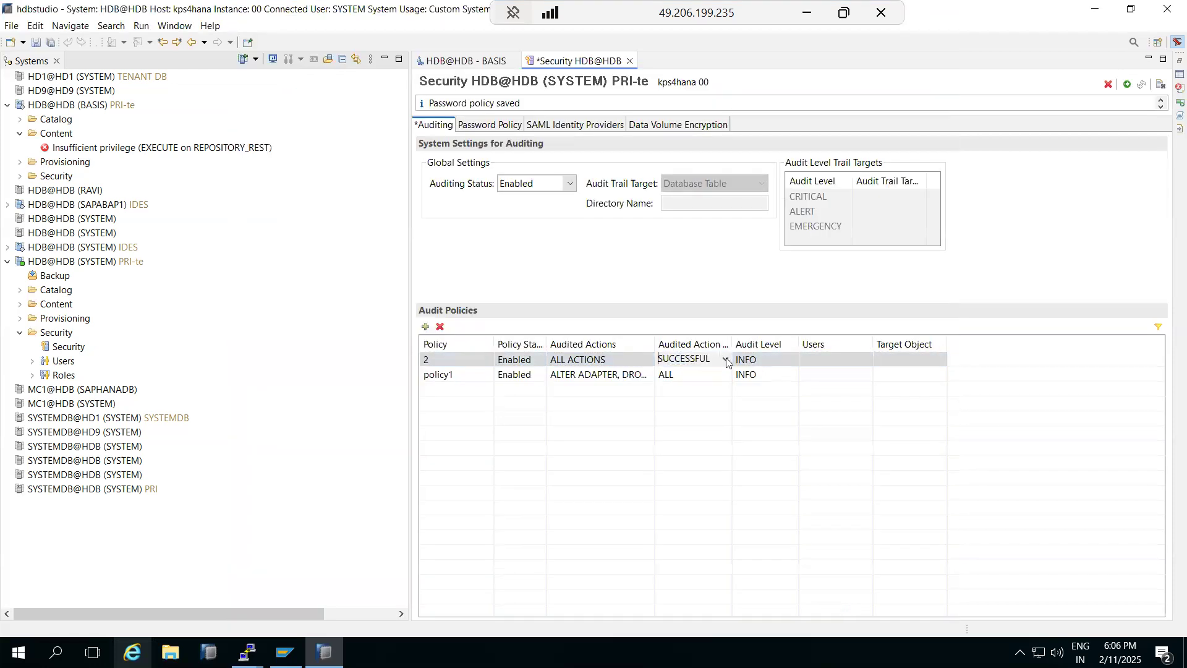
click(693, 359)
click(690, 400)
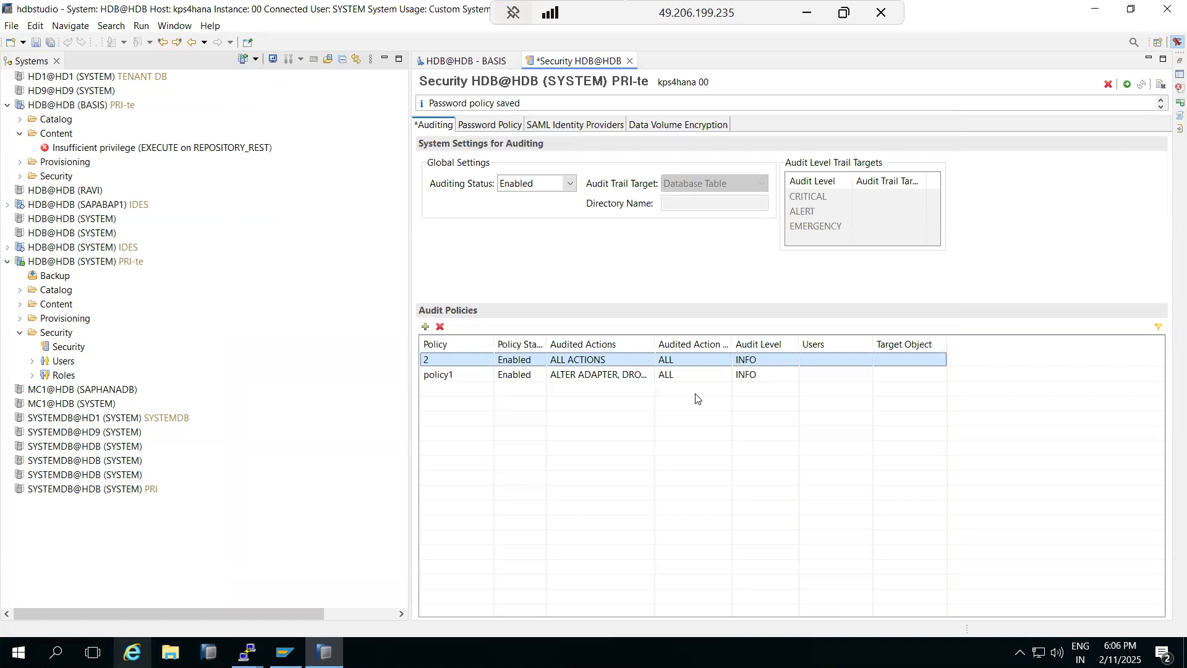
Step: Deploy the auditing setup and exclude the SYSTEM user from policy 2
click(1128, 84)
click(809, 363)
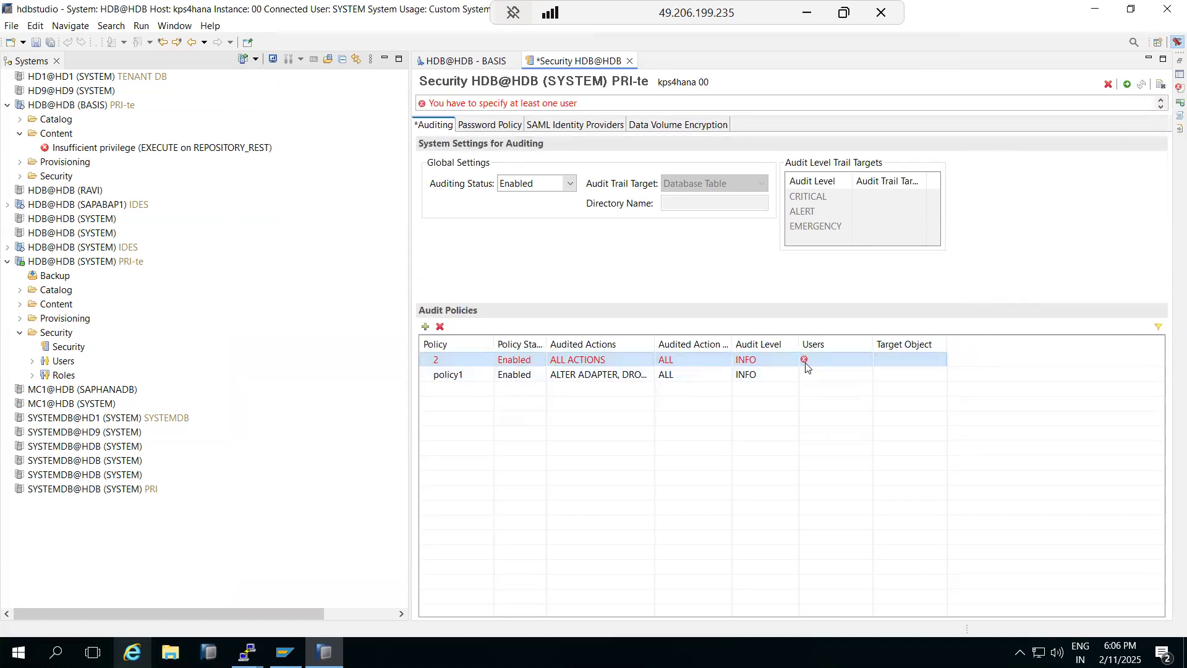
click(867, 360)
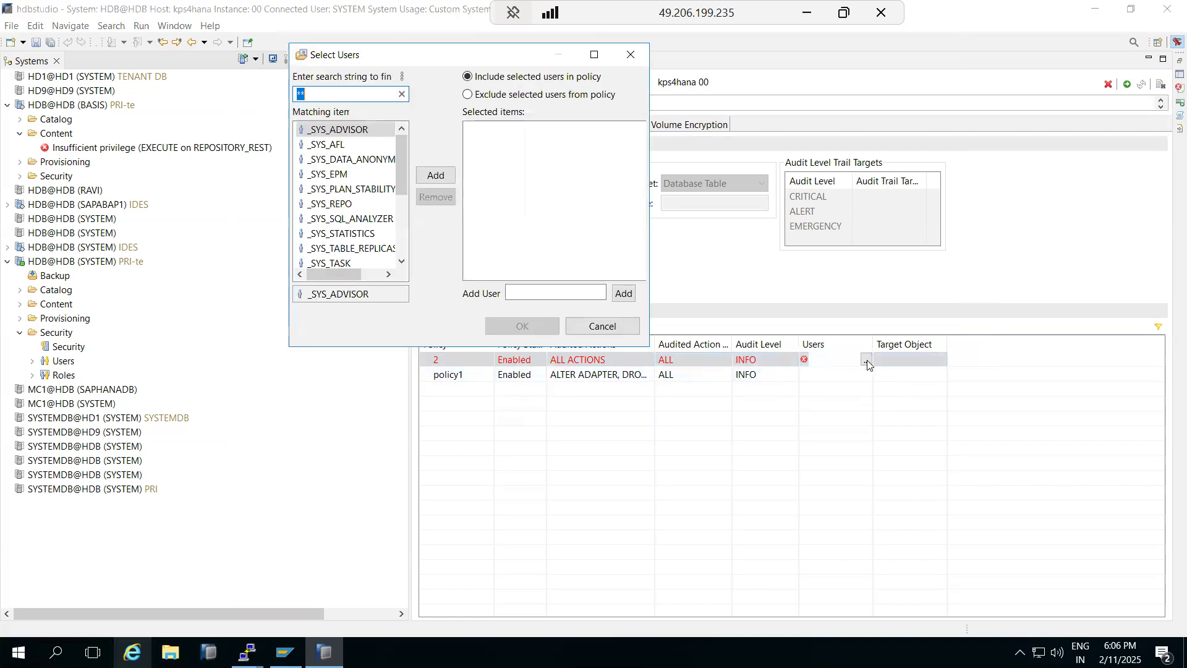
scroll(341, 186, down, 3)
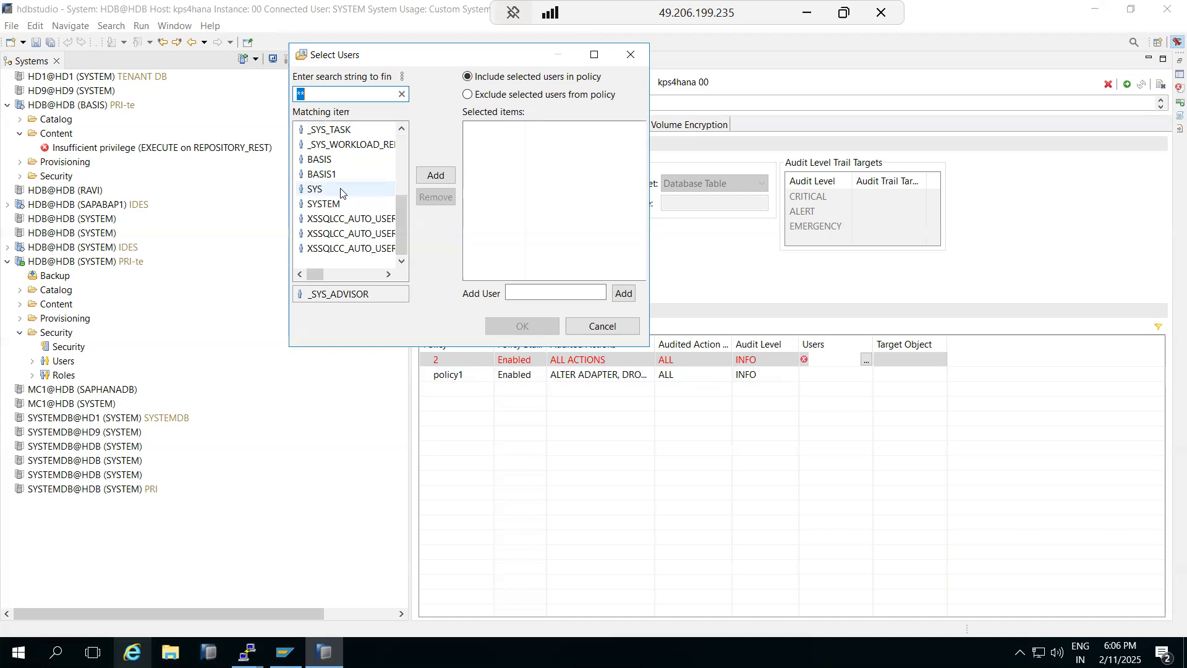
click(468, 95)
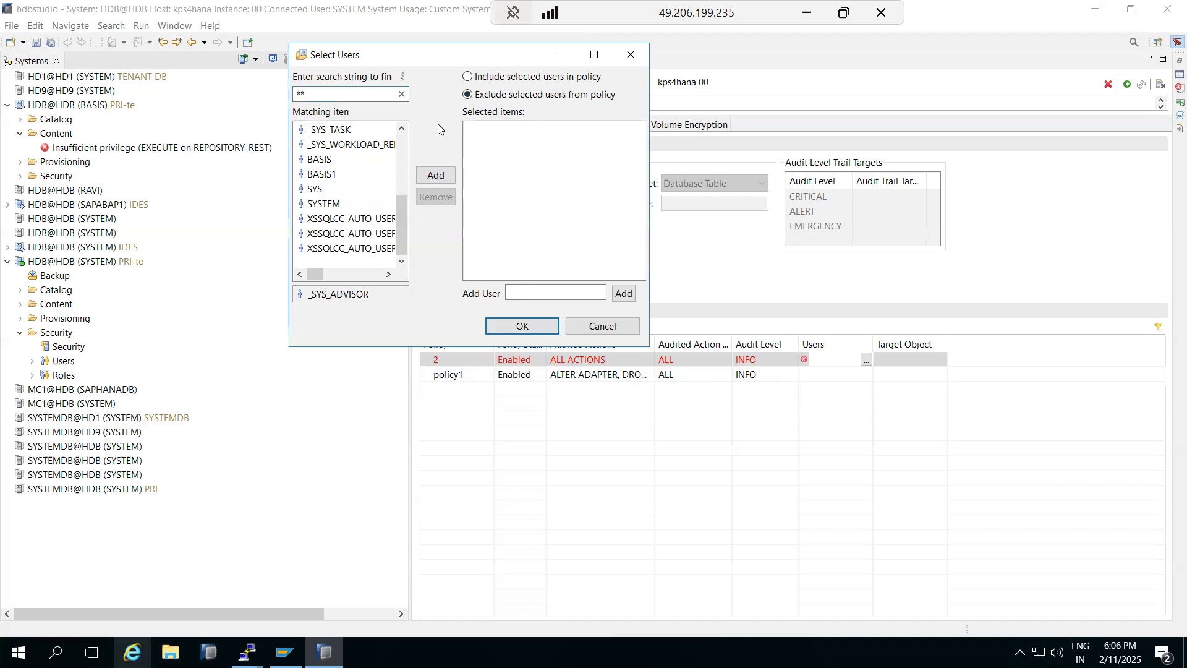
click(327, 204)
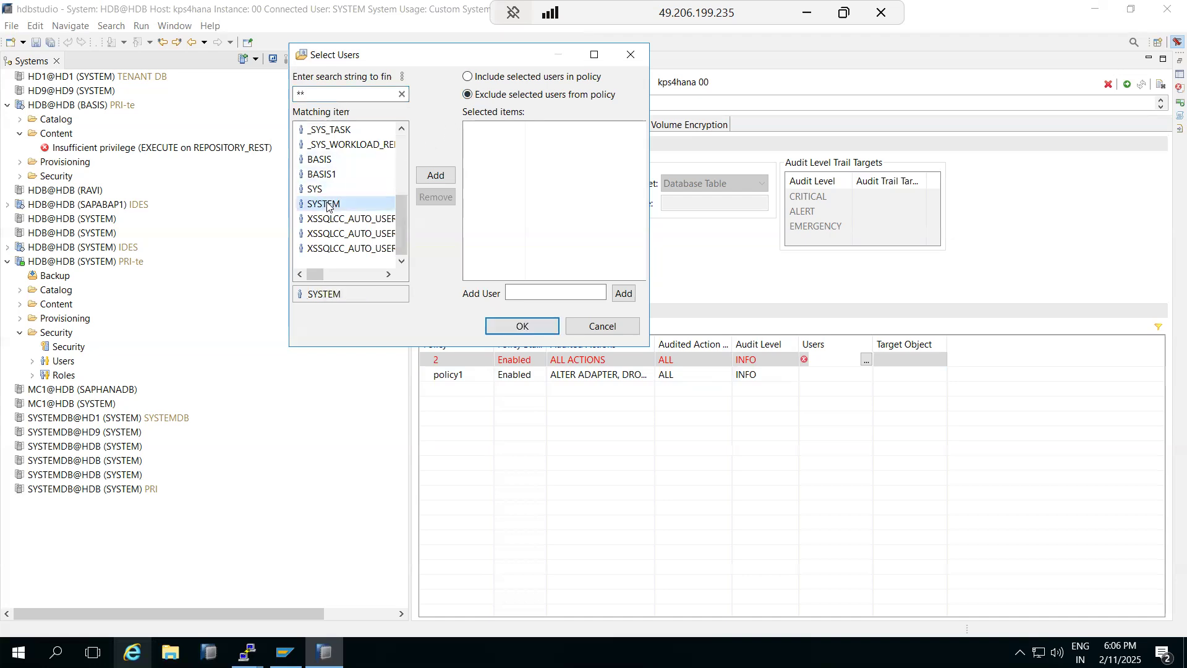
click(431, 177)
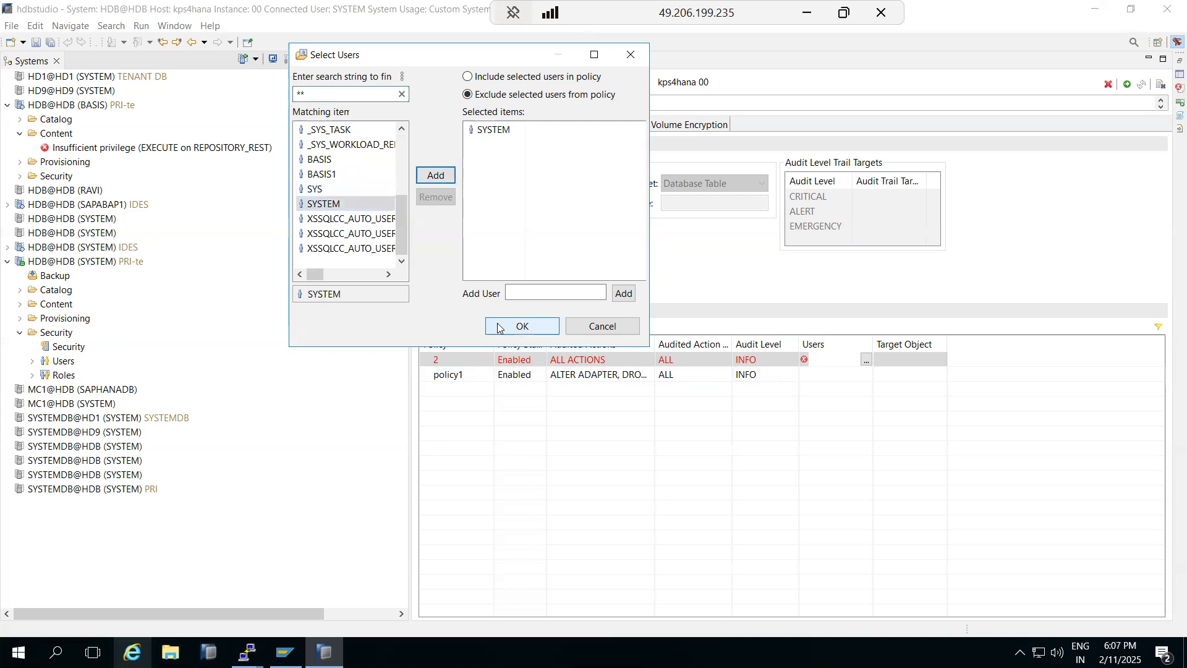
click(520, 326)
Step: Exclude SYSTEM from policy1 as well and deploy the audit configuration
click(820, 377)
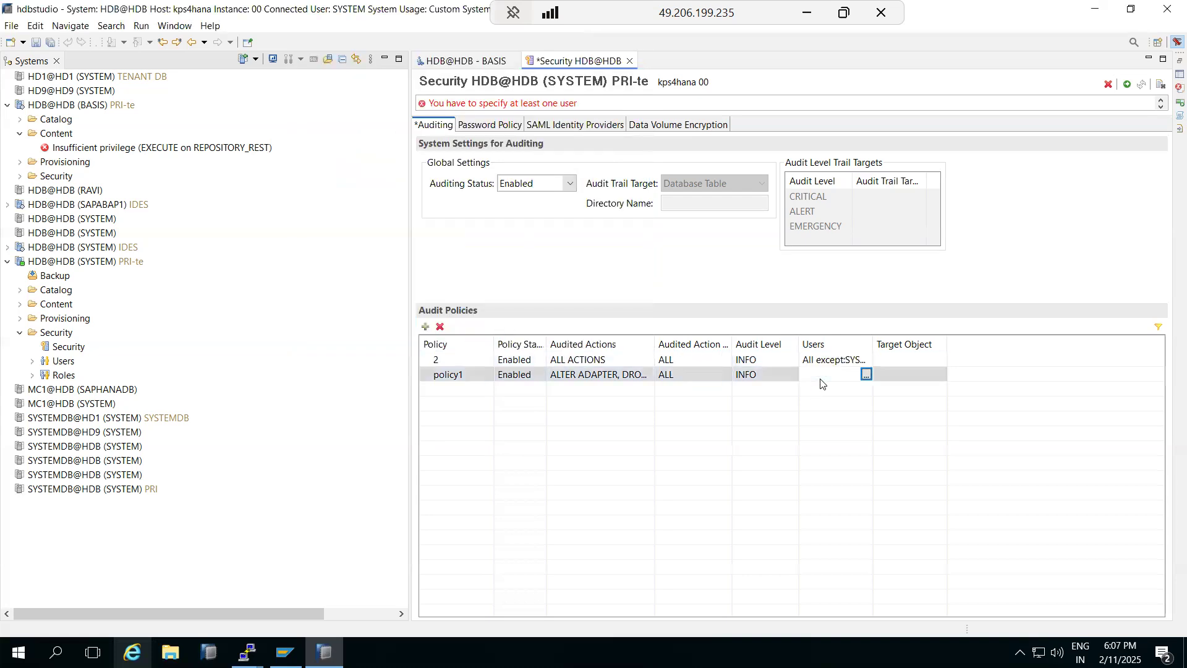
click(867, 375)
click(493, 94)
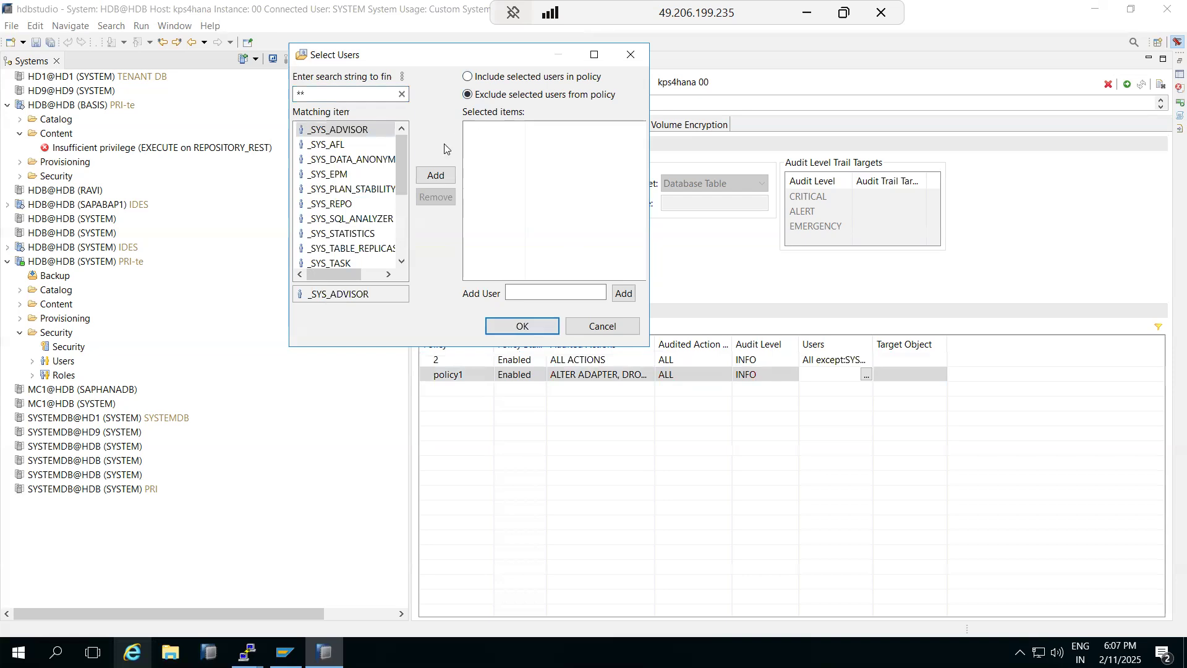
scroll(339, 231, down, 3)
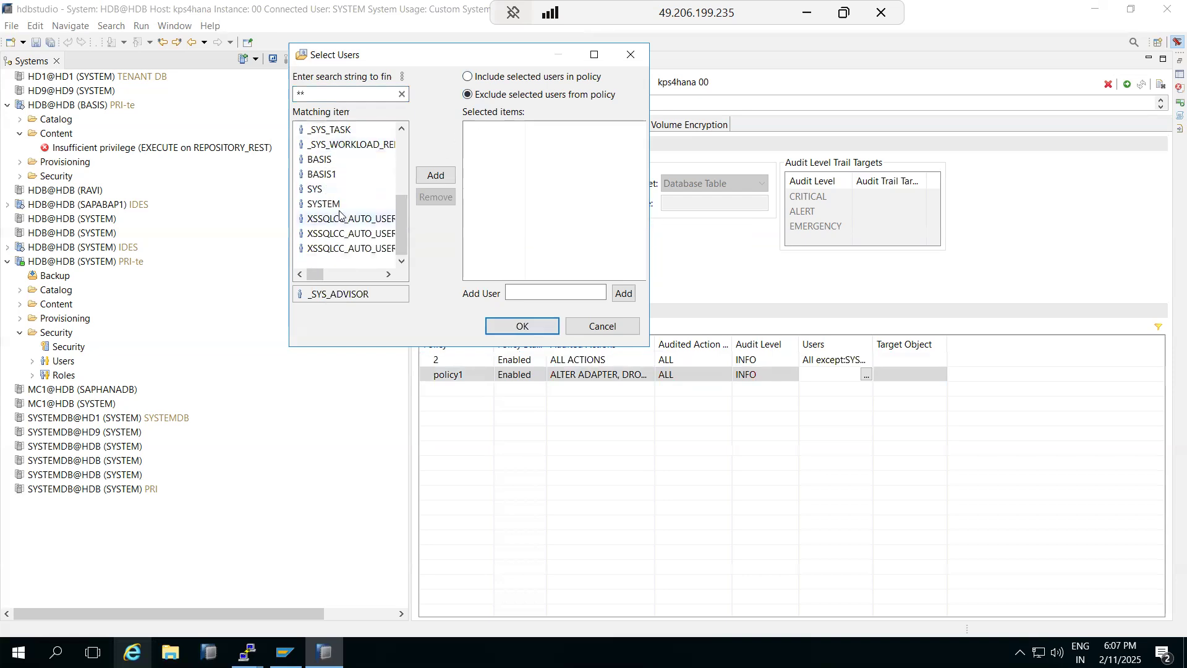
click(327, 206)
click(436, 175)
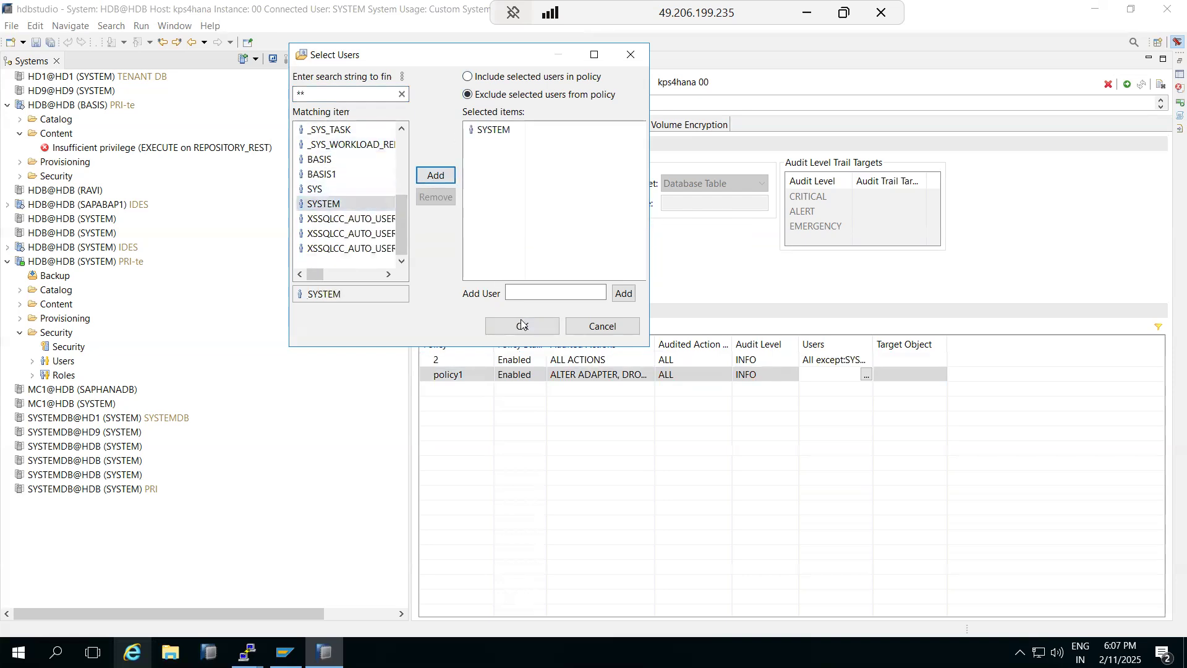
click(522, 327)
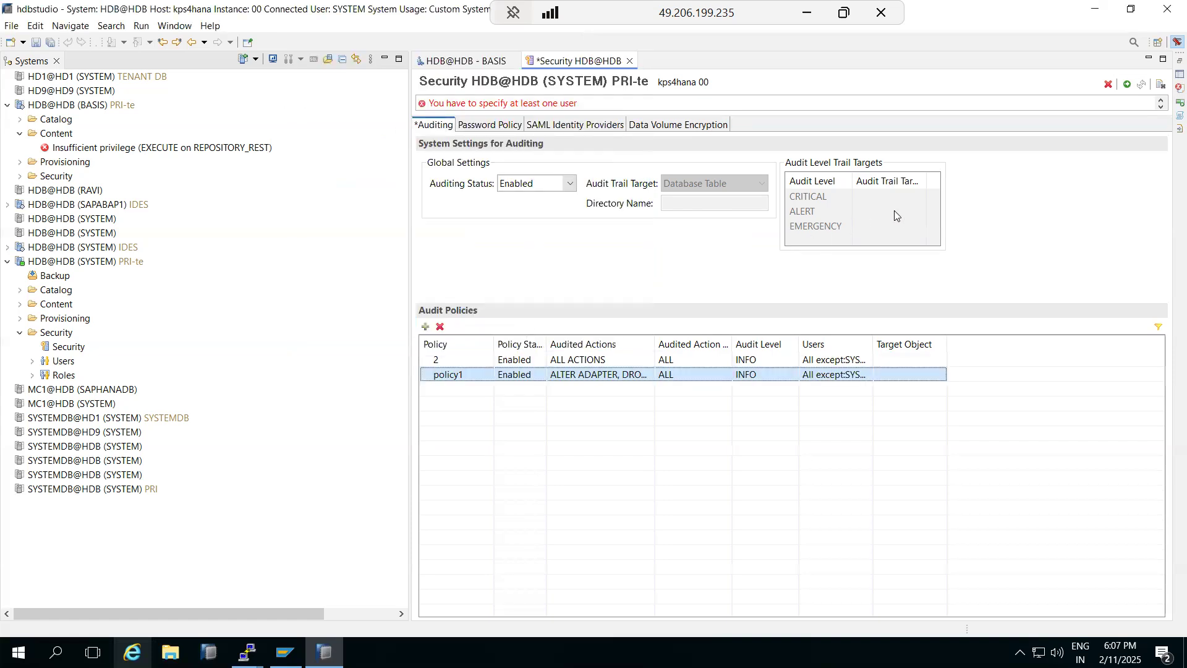
click(1128, 85)
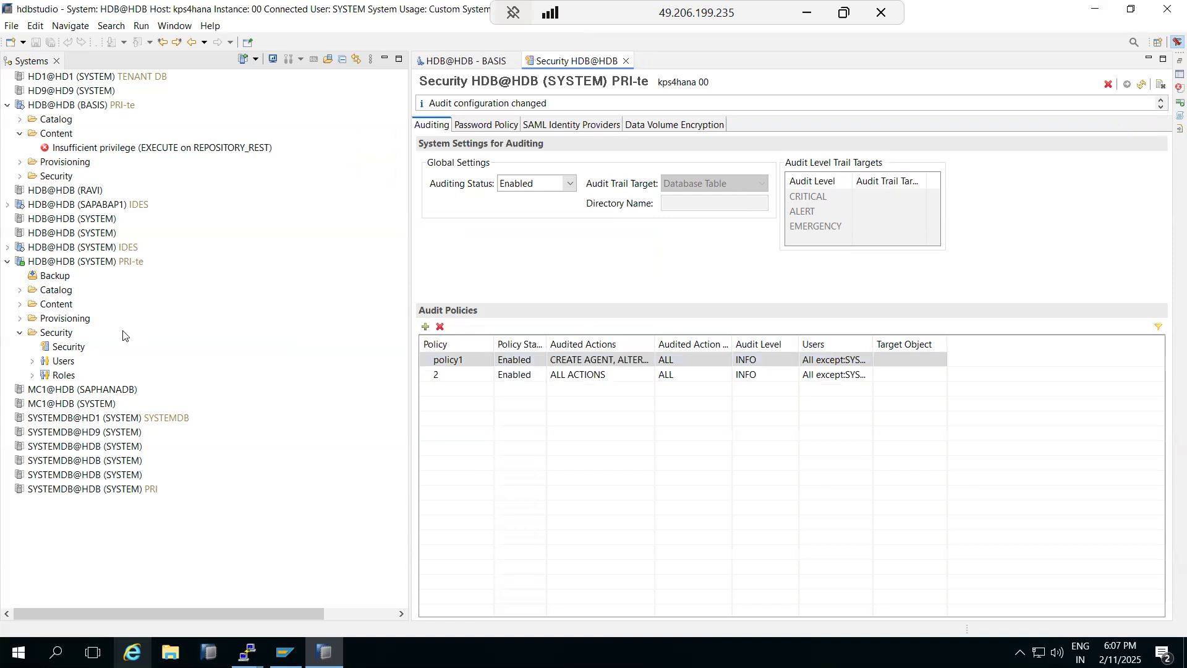
Step: Create New Remote Source 1 under Provisioning > Remote Sources, then return to the BASIS editor
click(20, 319)
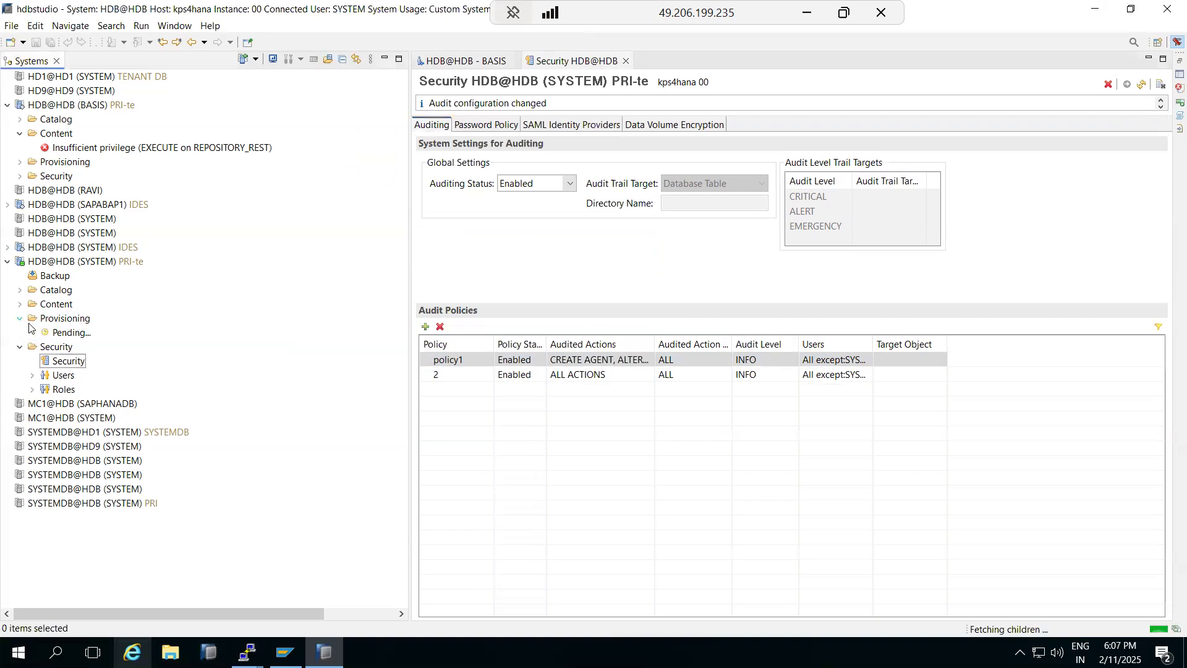
click(33, 347)
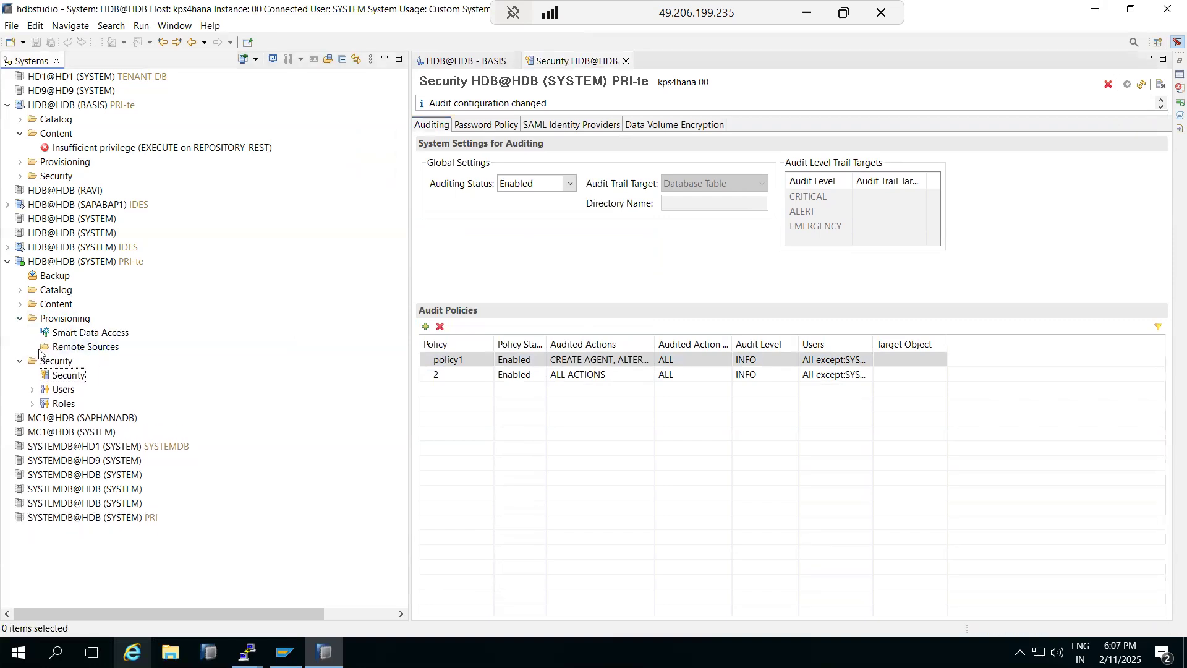
right_click(55, 348)
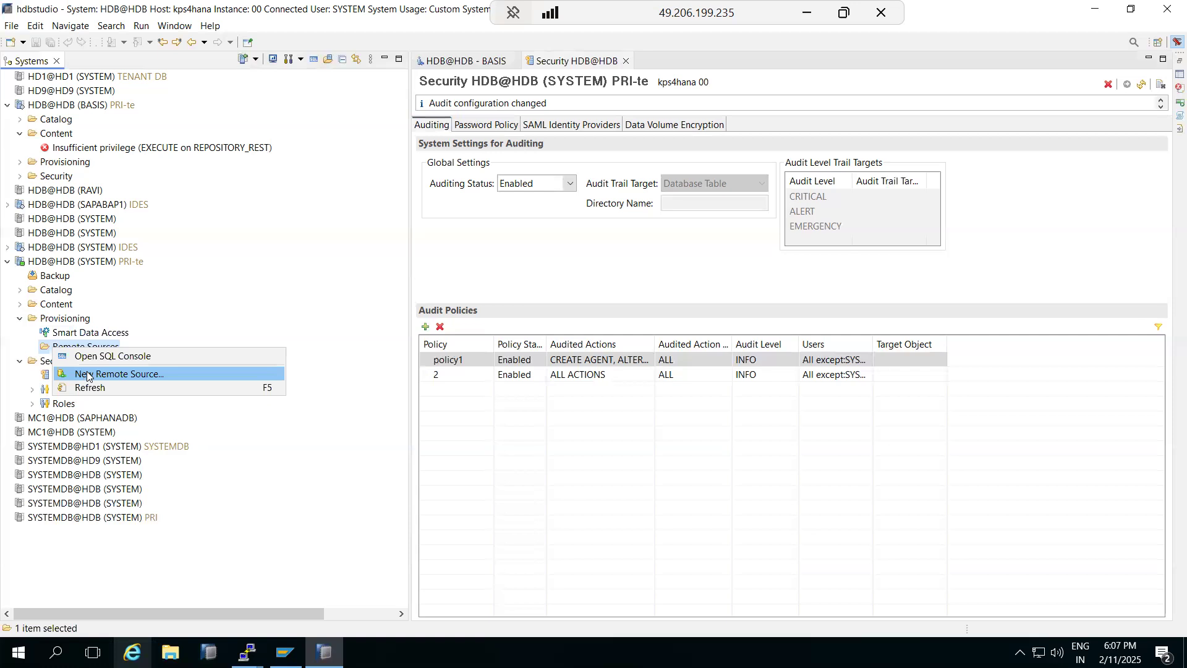
click(94, 374)
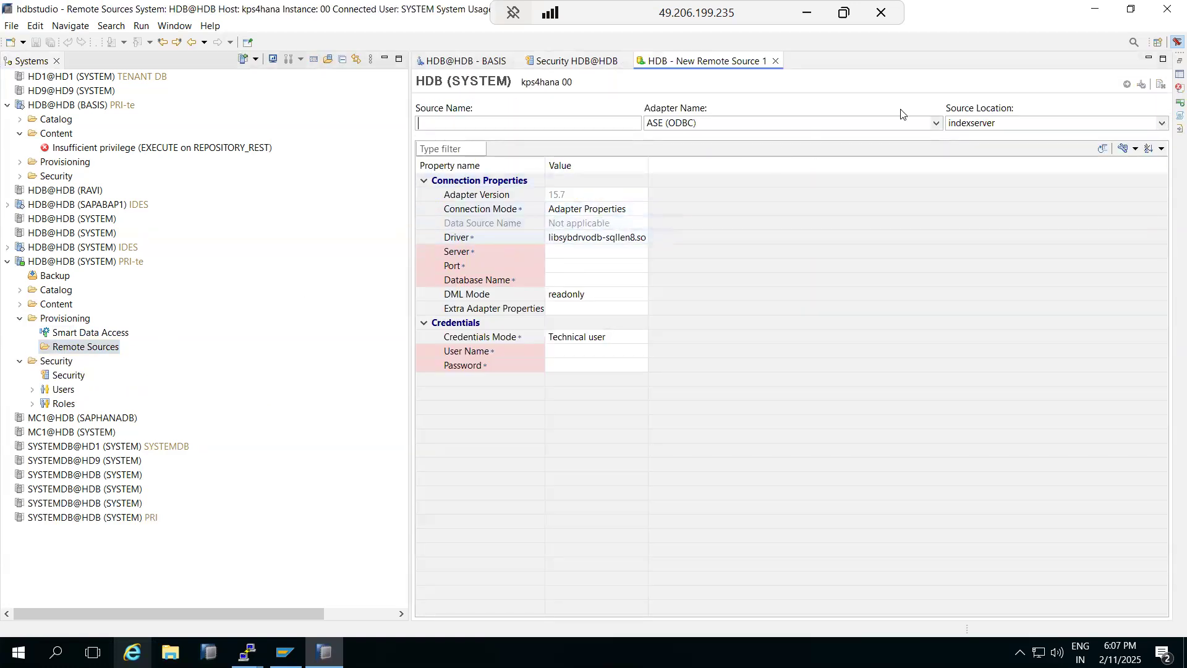
click(458, 62)
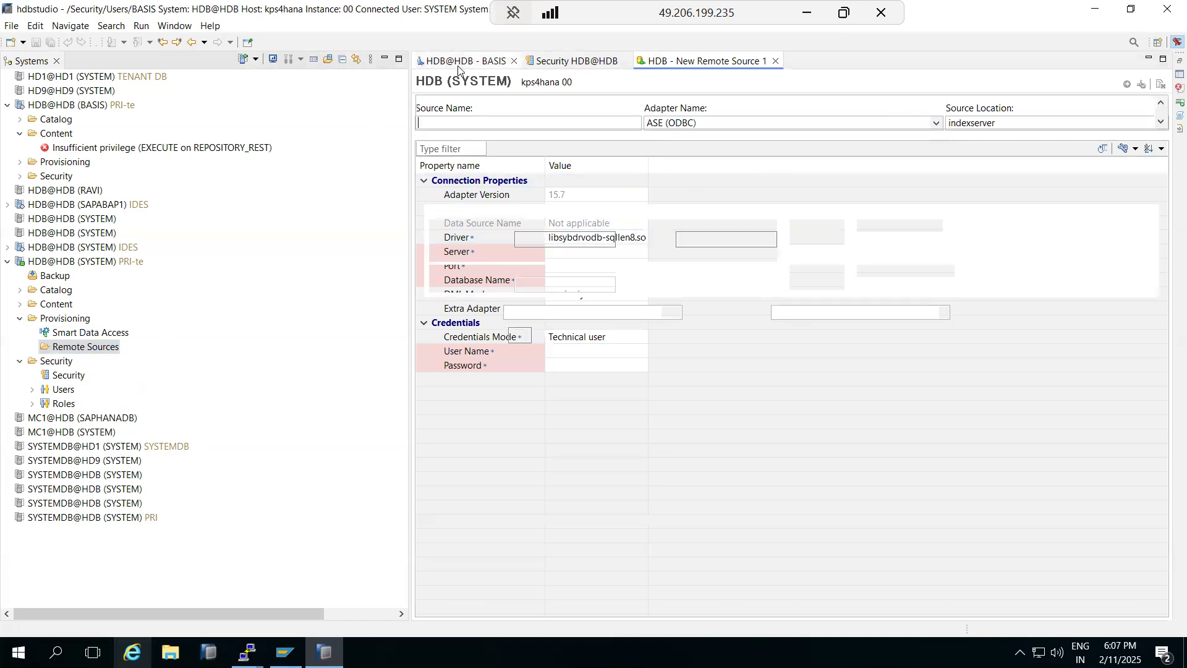
Step: Open the HDB@HDB (SYSTEM) PRI-te administration editor on Diagnosis Files and refresh it
click(55, 265)
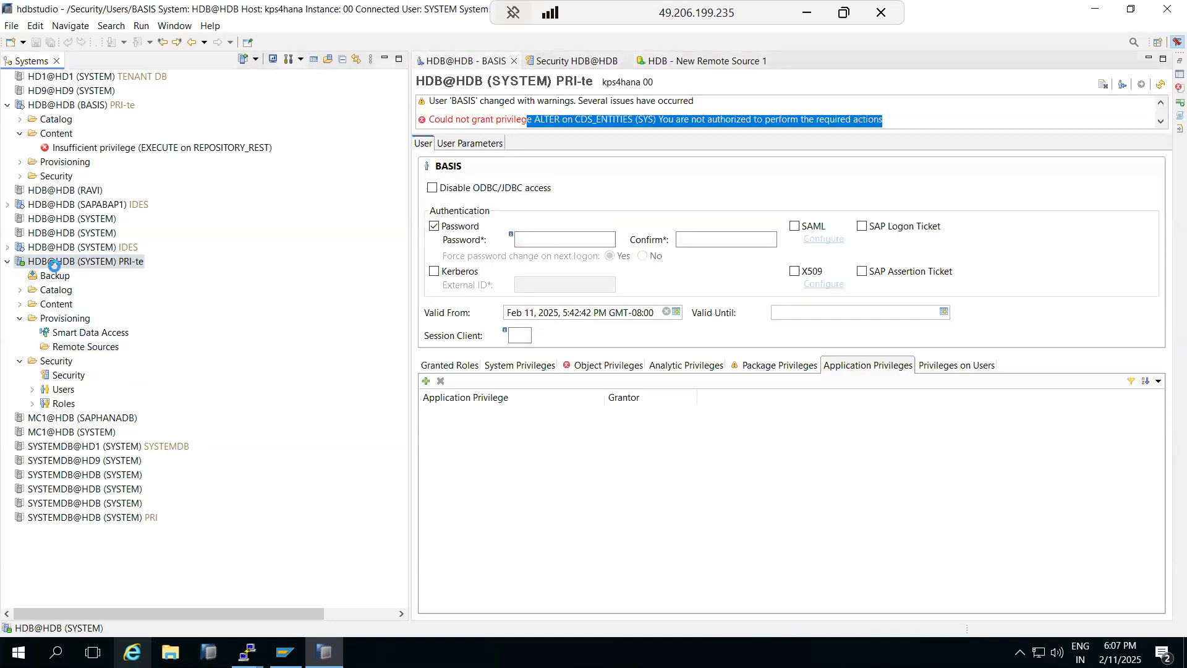
double_click(169, 262)
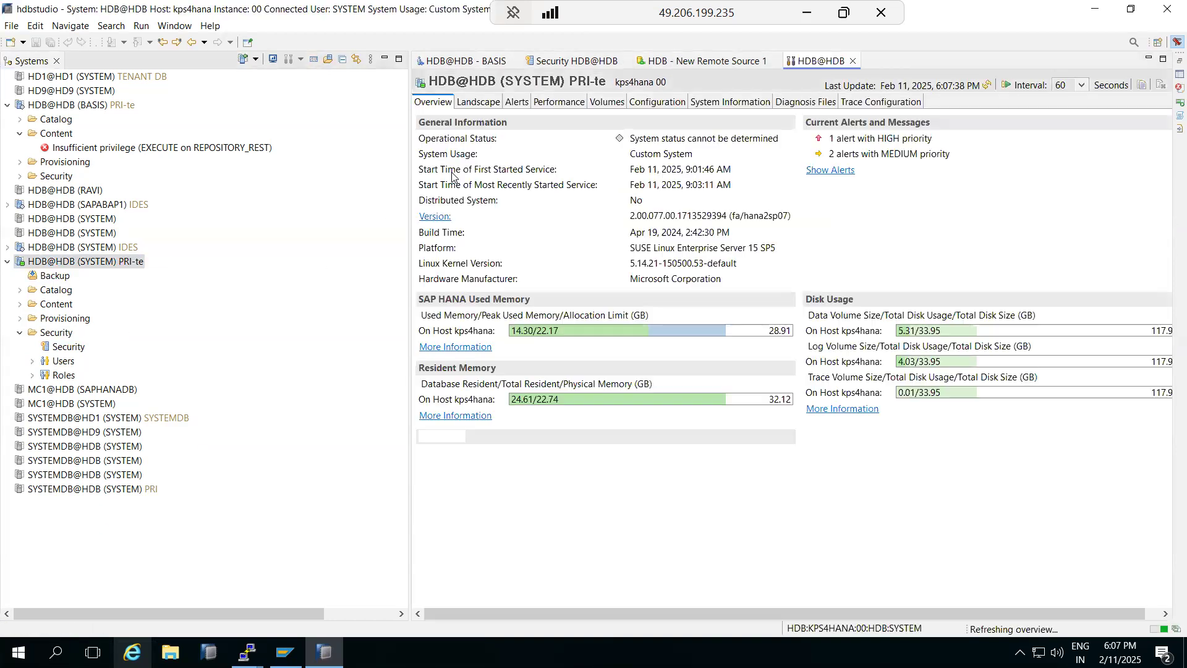
click(783, 102)
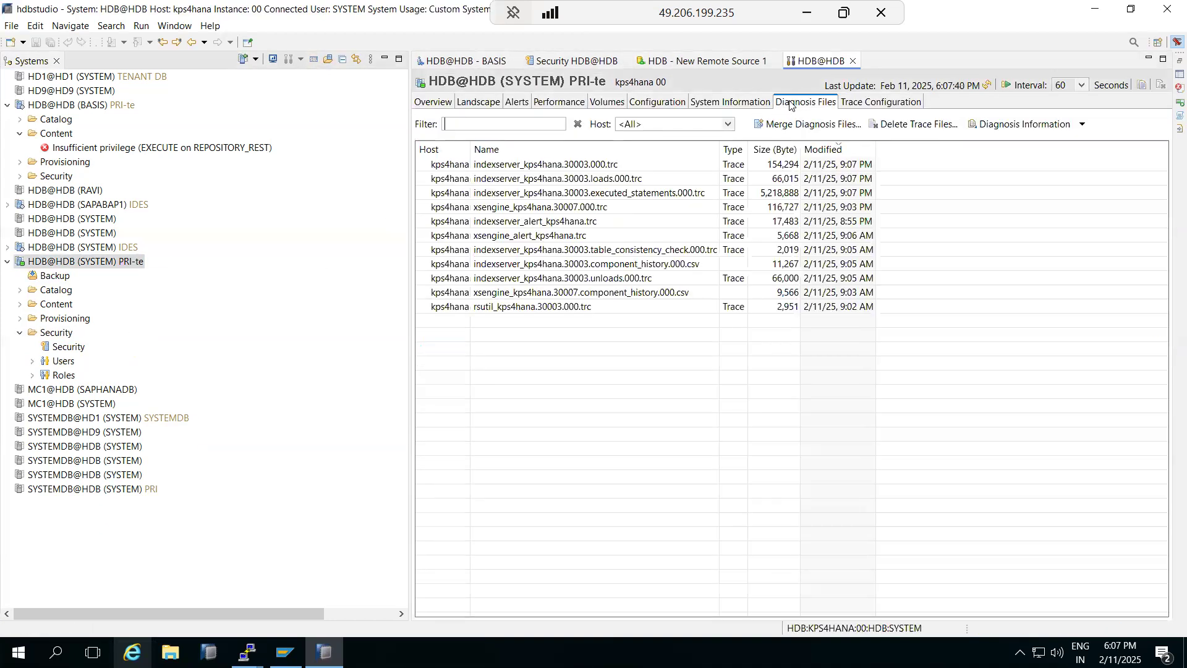
click(988, 87)
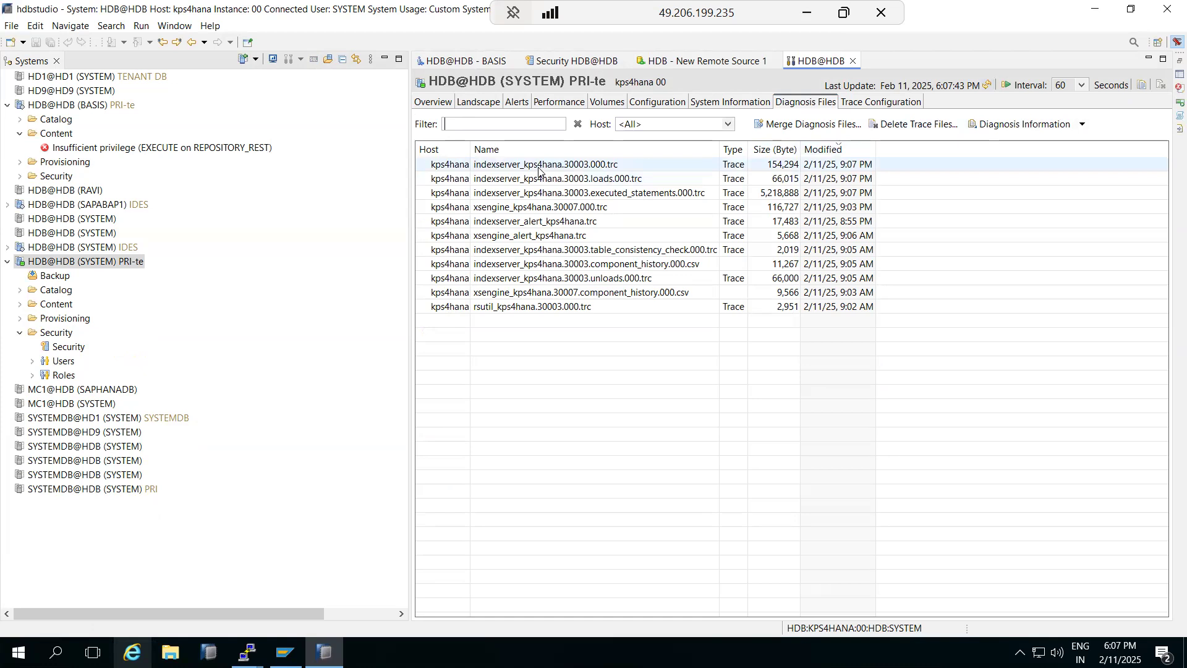
Step: Cycle through the open editors and settle on the Security auditing settings
click(706, 61)
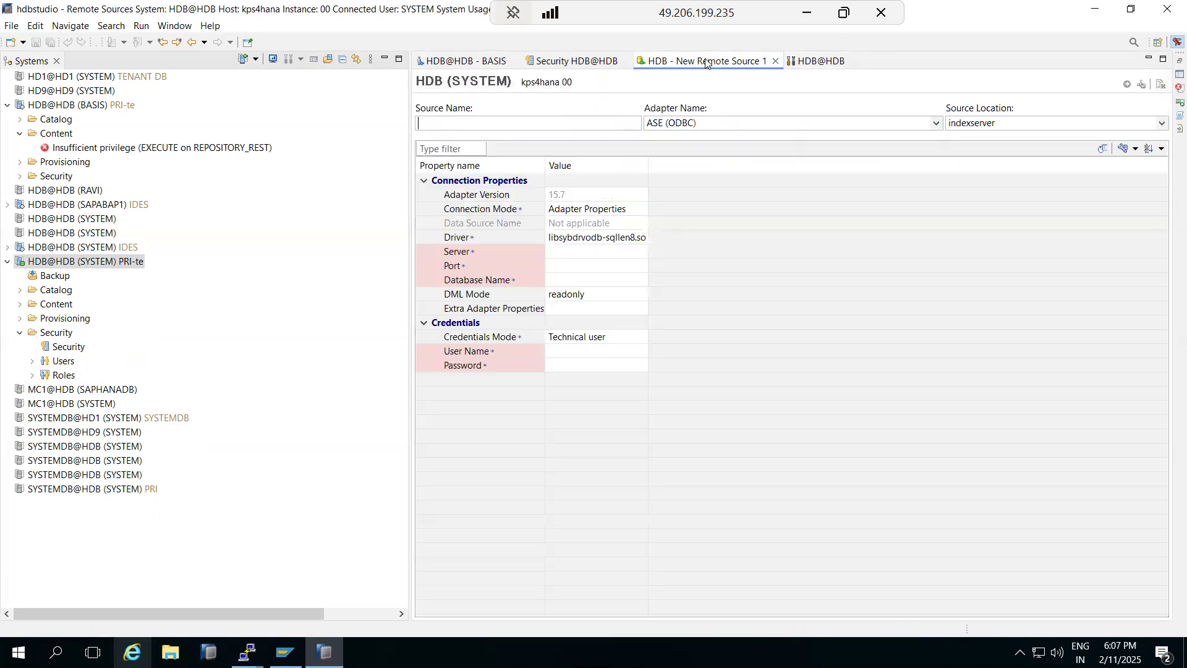
click(571, 62)
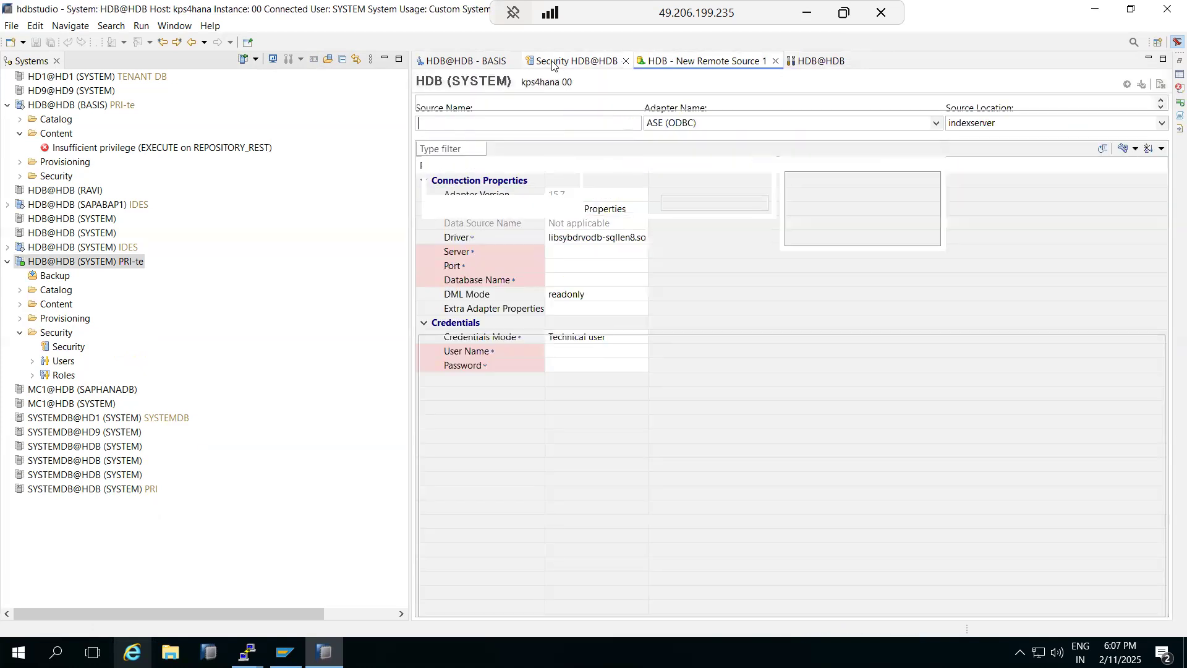
click(450, 61)
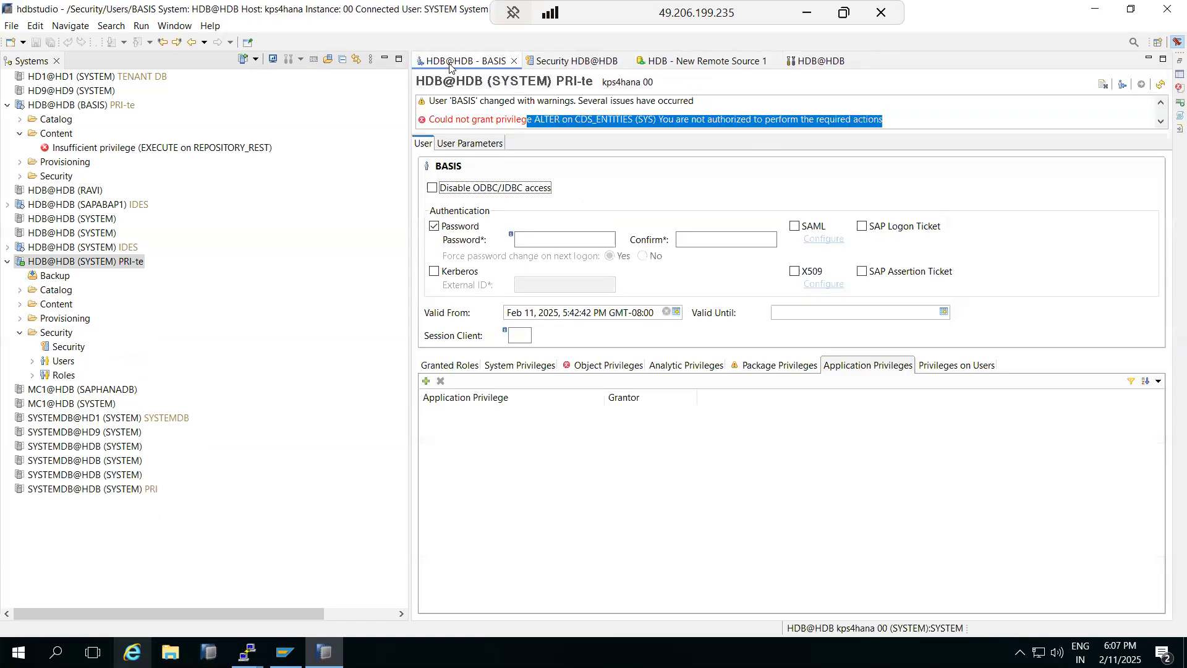
click(556, 61)
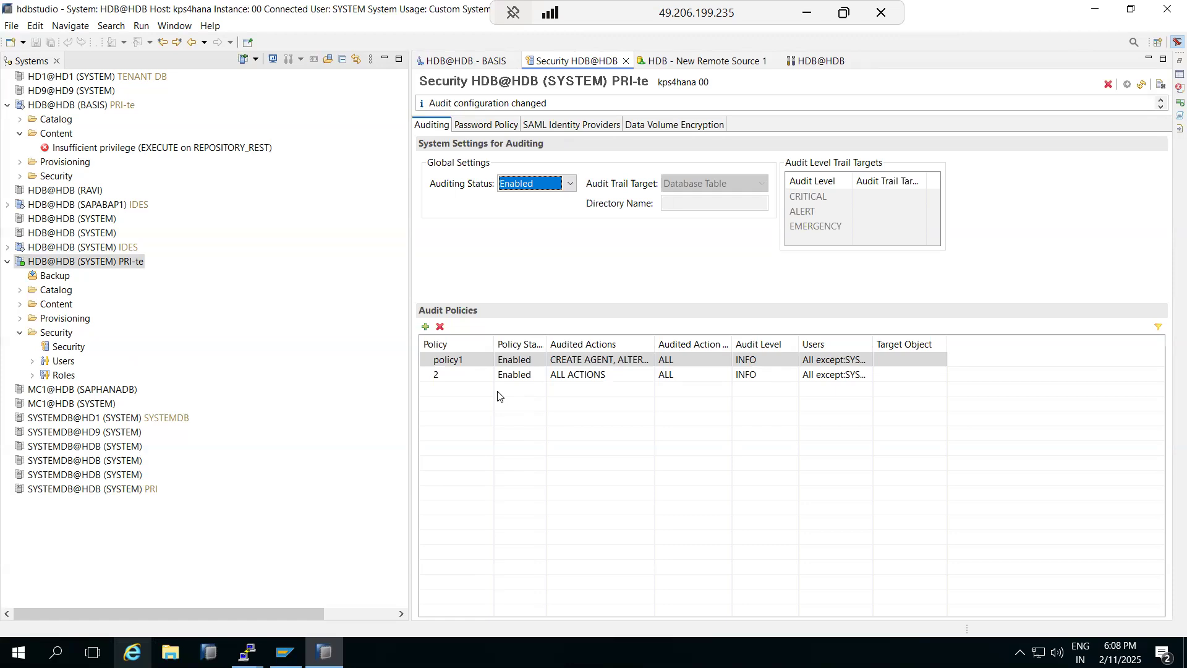
click(486, 363)
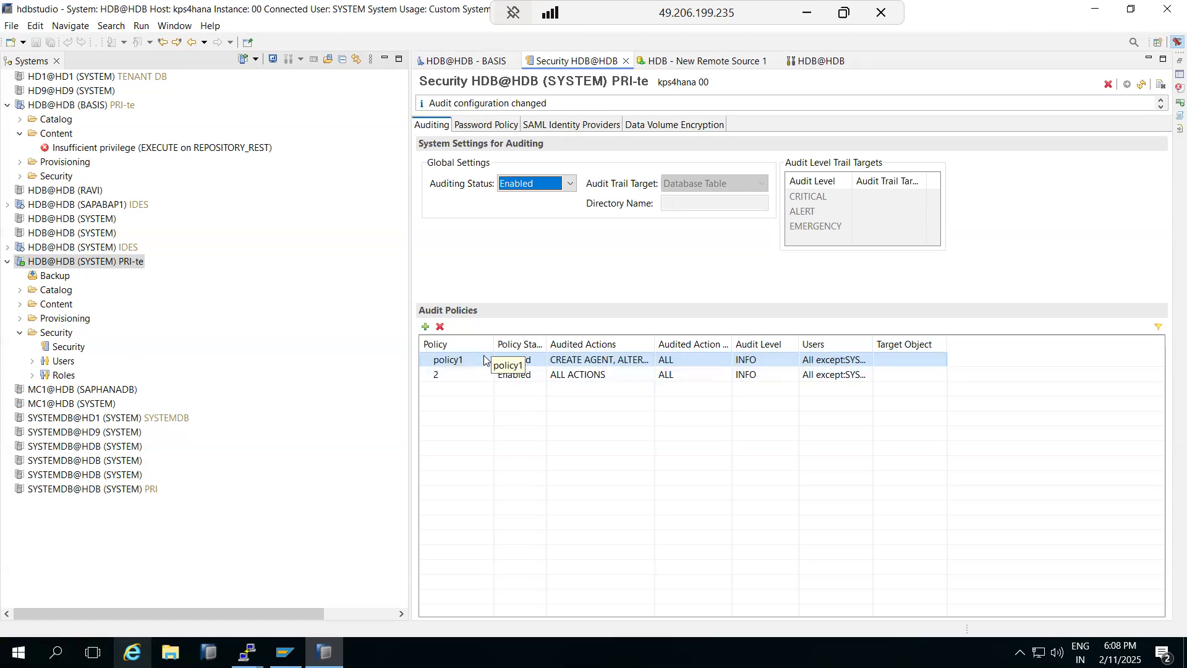
click(915, 365)
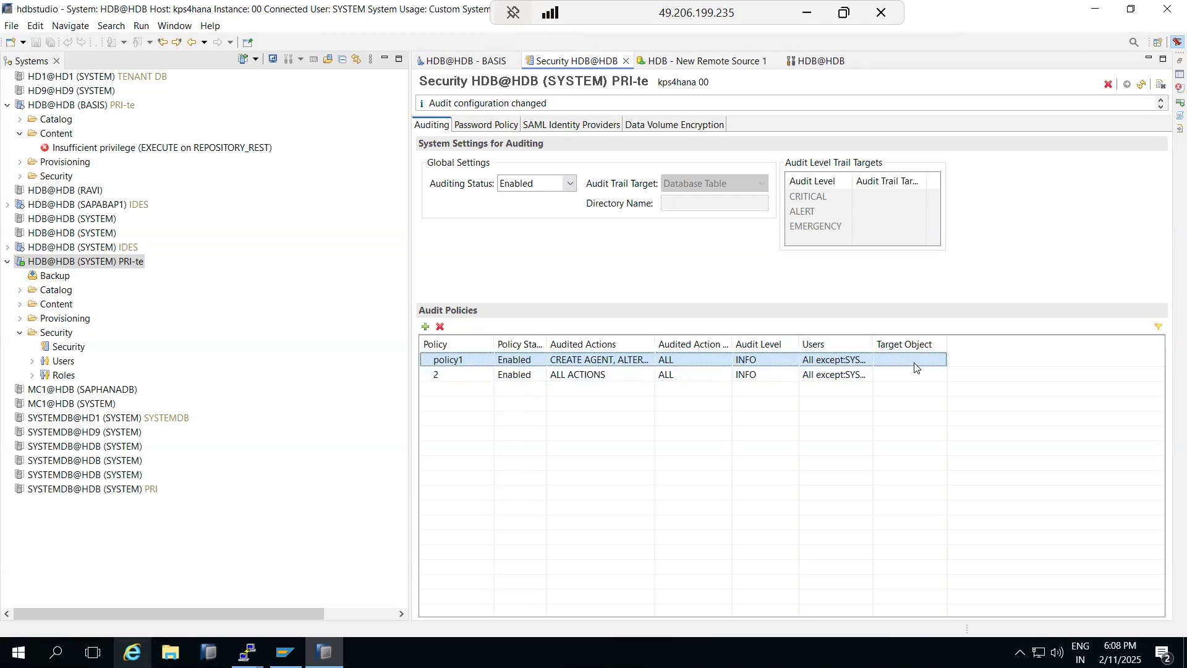
click(669, 186)
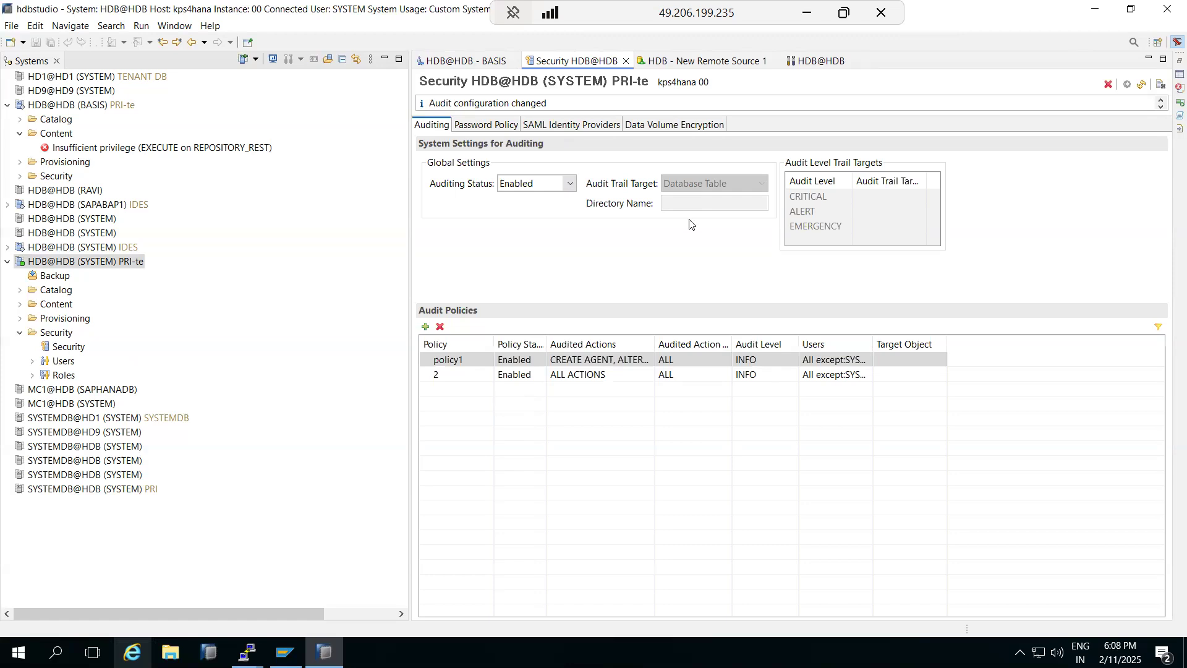
click(890, 372)
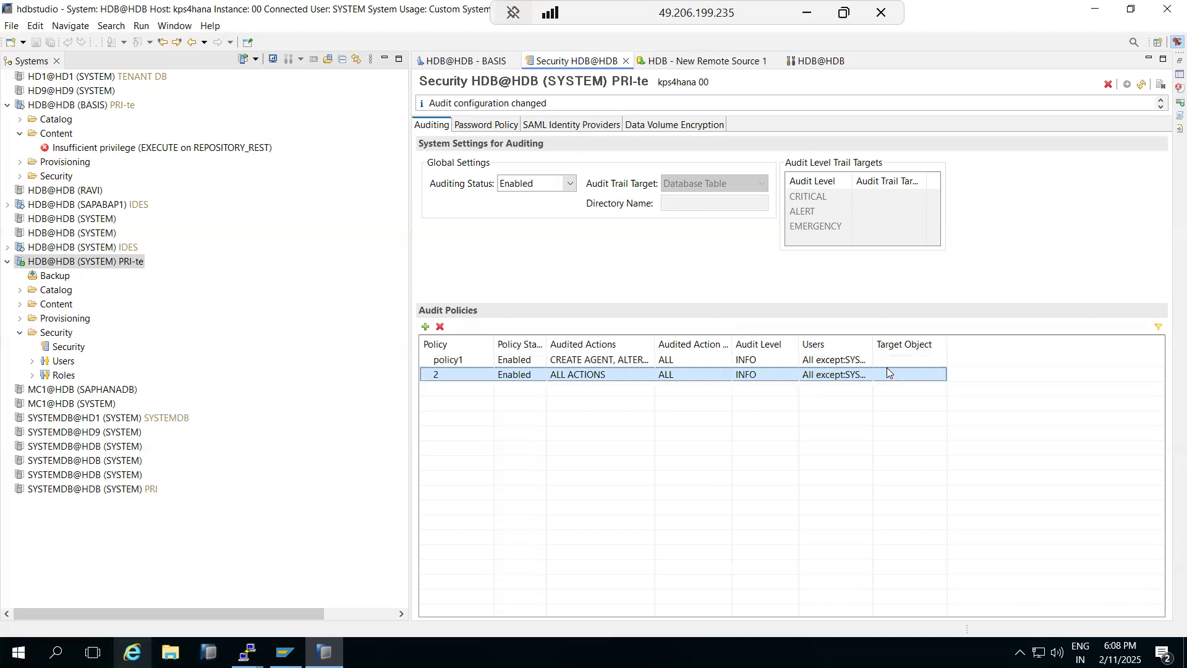
click(883, 350)
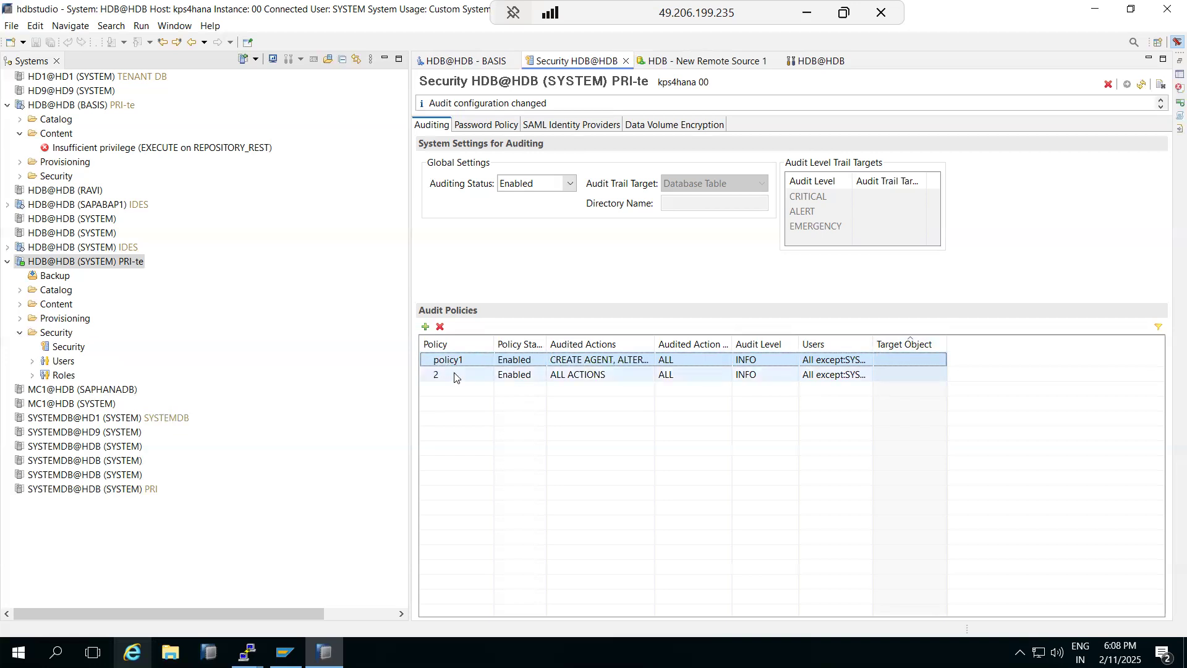
click(497, 361)
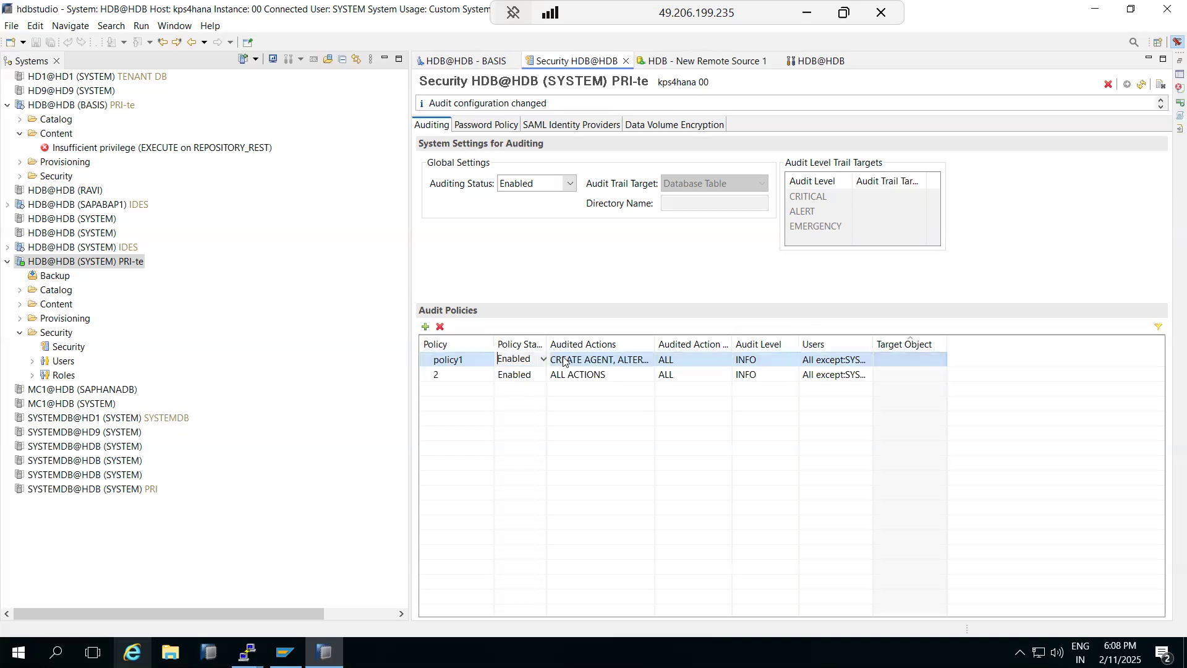
click(896, 377)
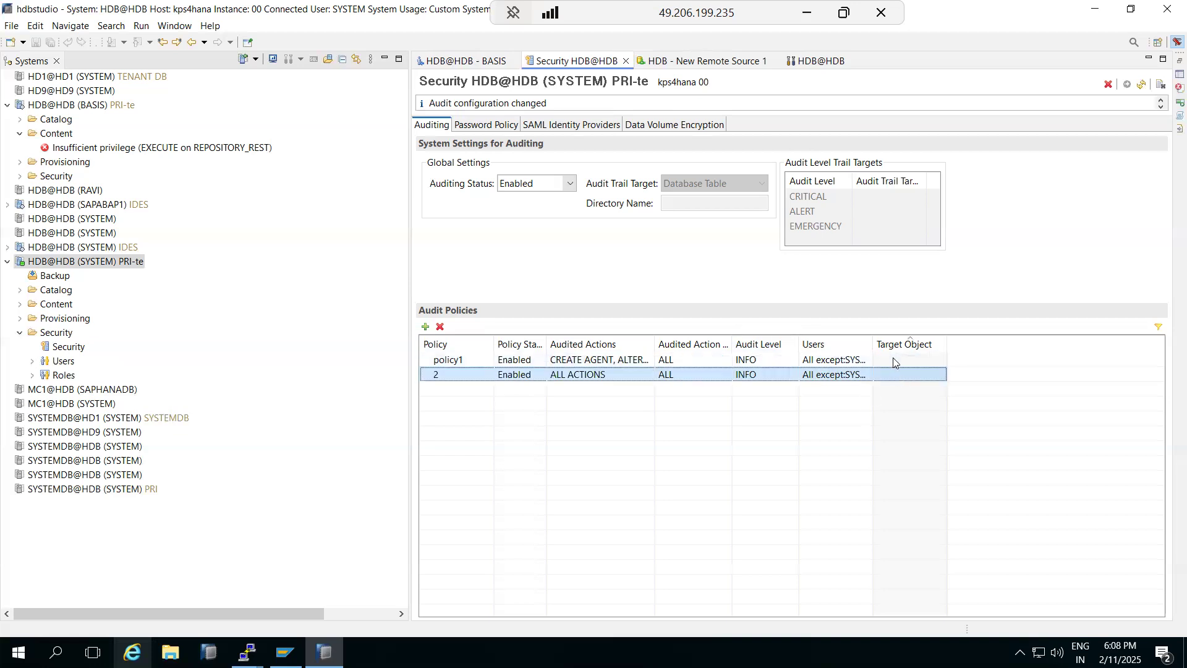
click(893, 362)
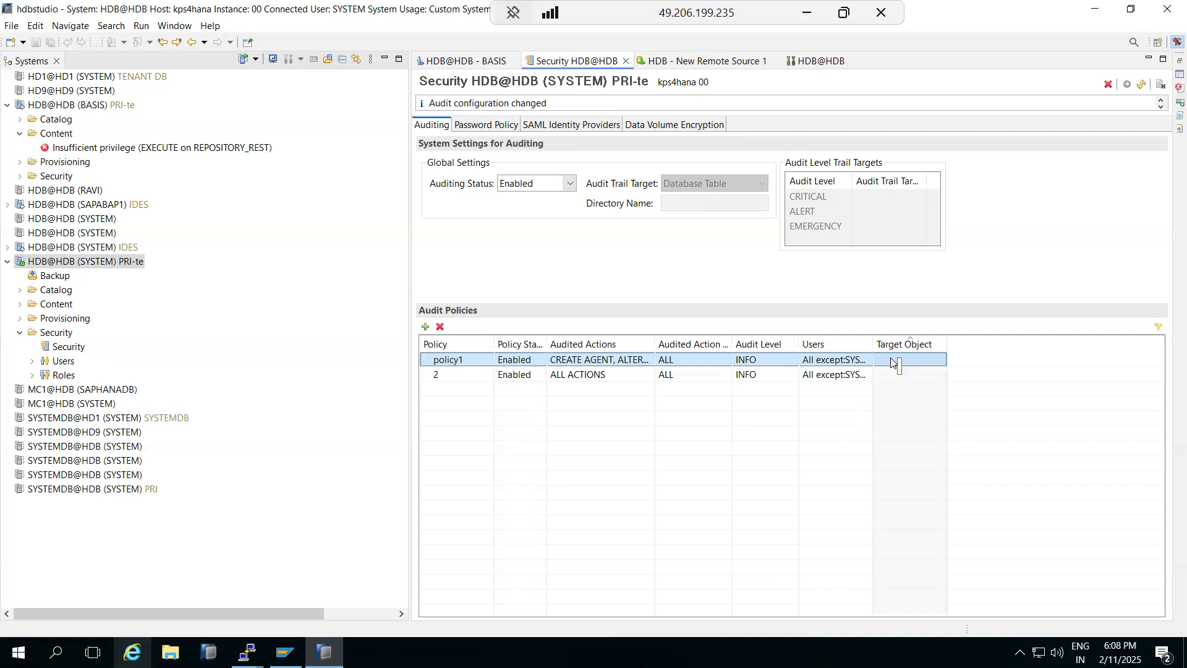
Step: Select audit policy 2, review Password Policy, SAML and Data Volume Encryption, then return to Auditing
click(891, 376)
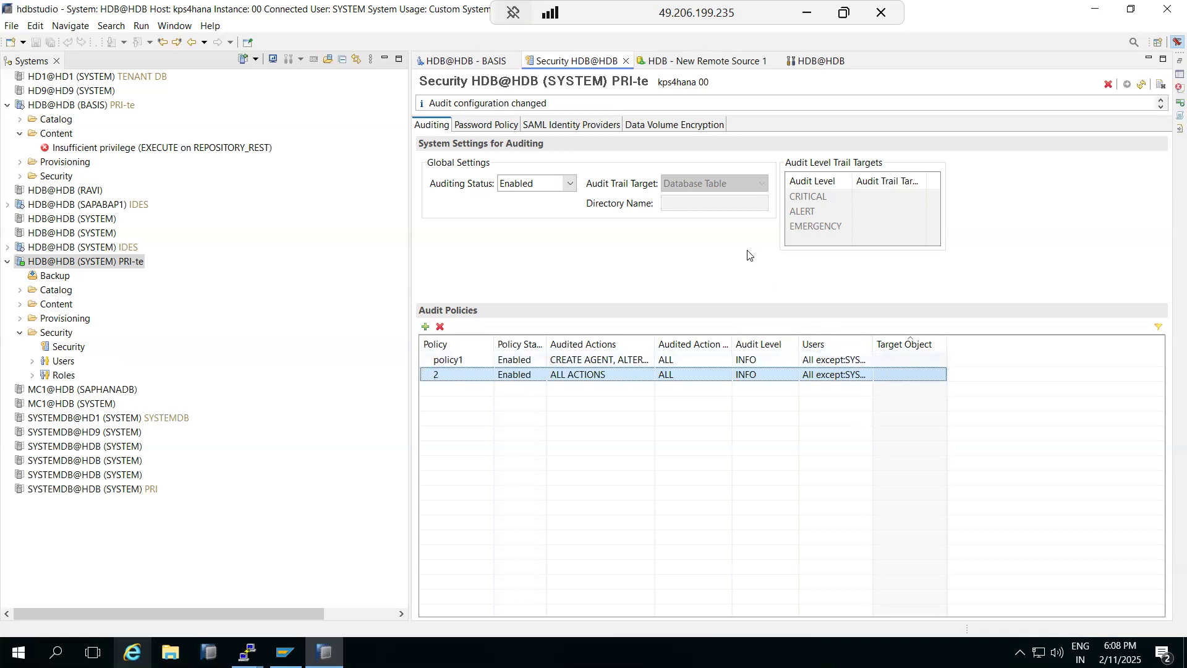
click(471, 127)
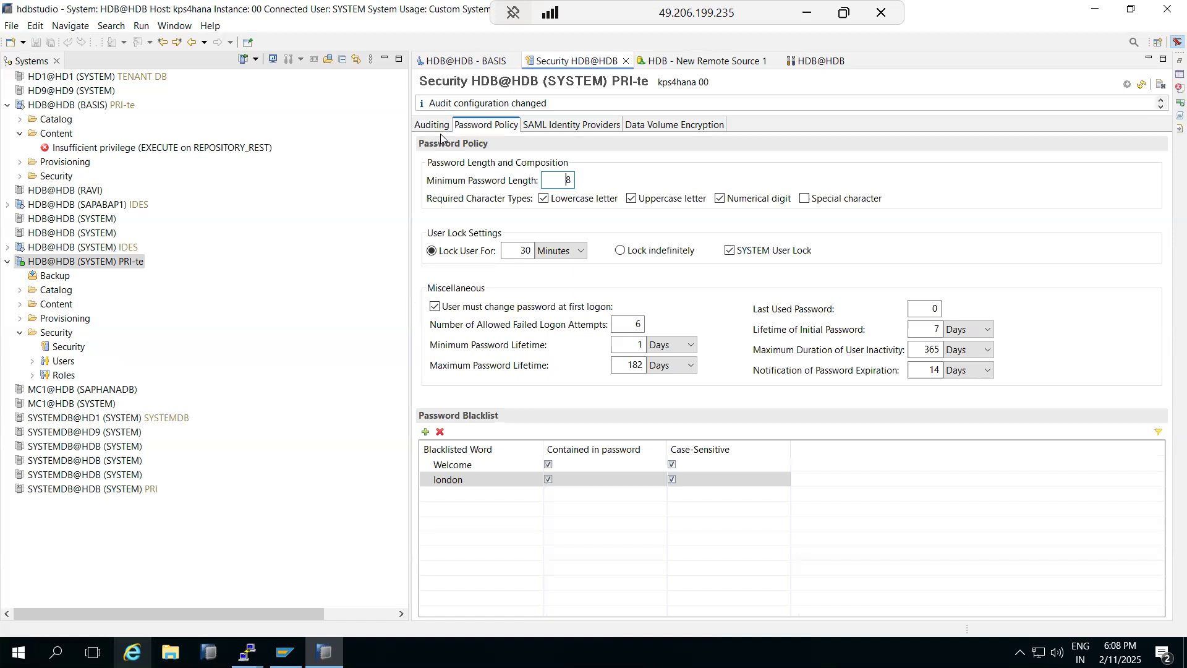
click(432, 128)
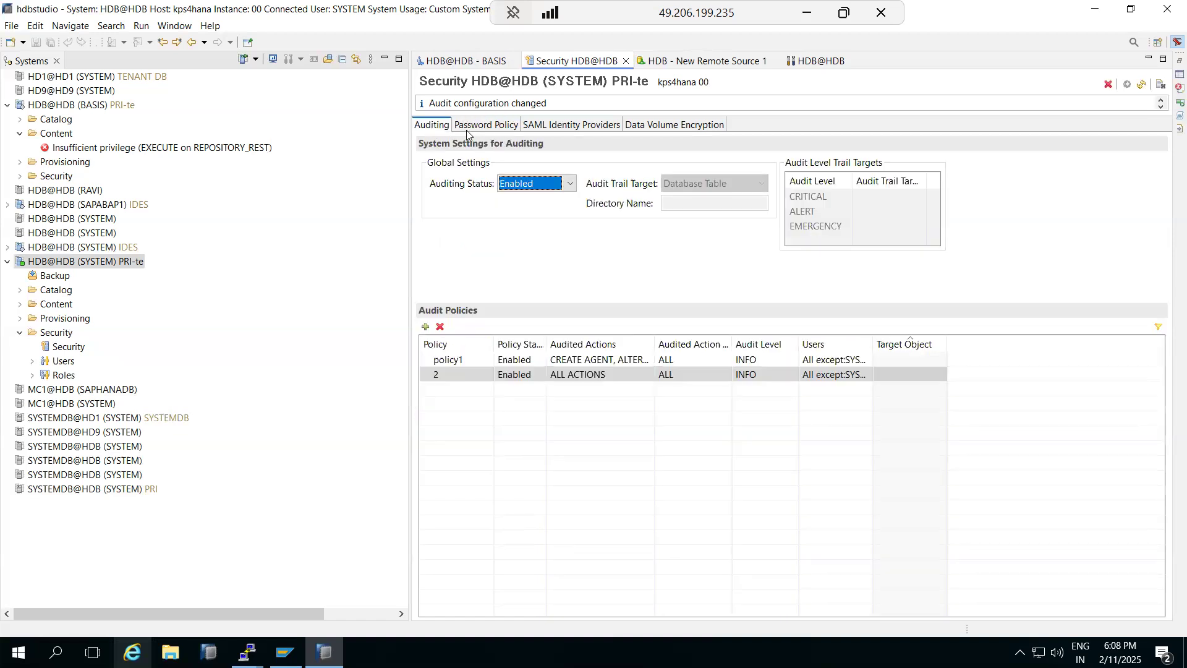
click(487, 126)
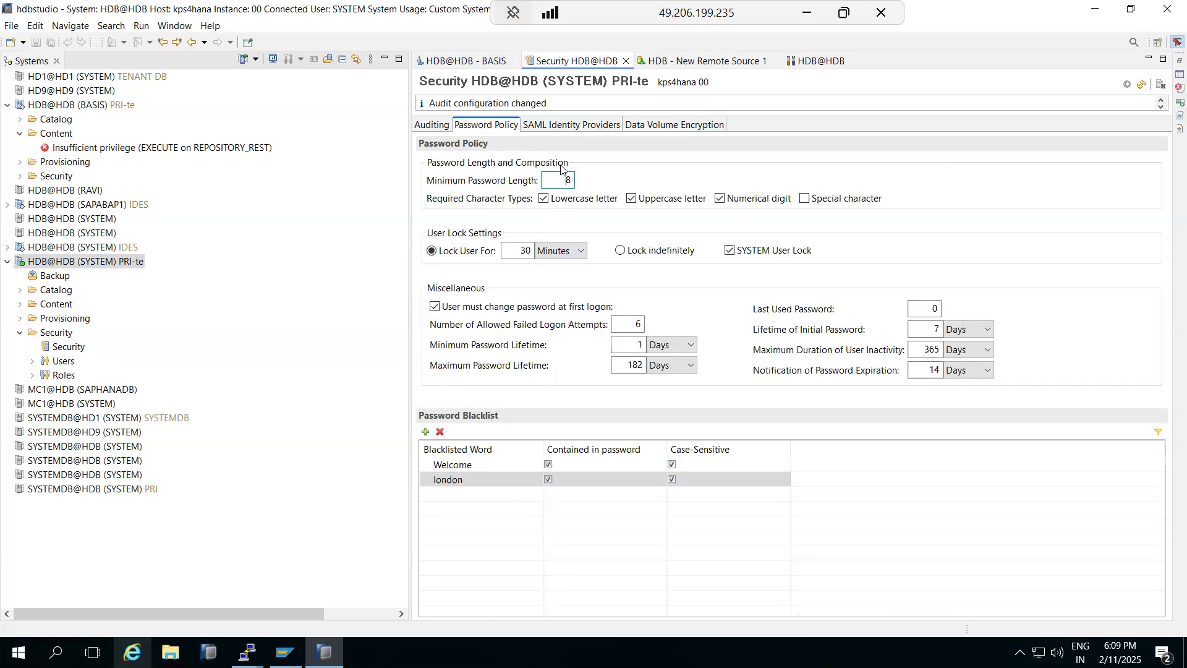
click(563, 127)
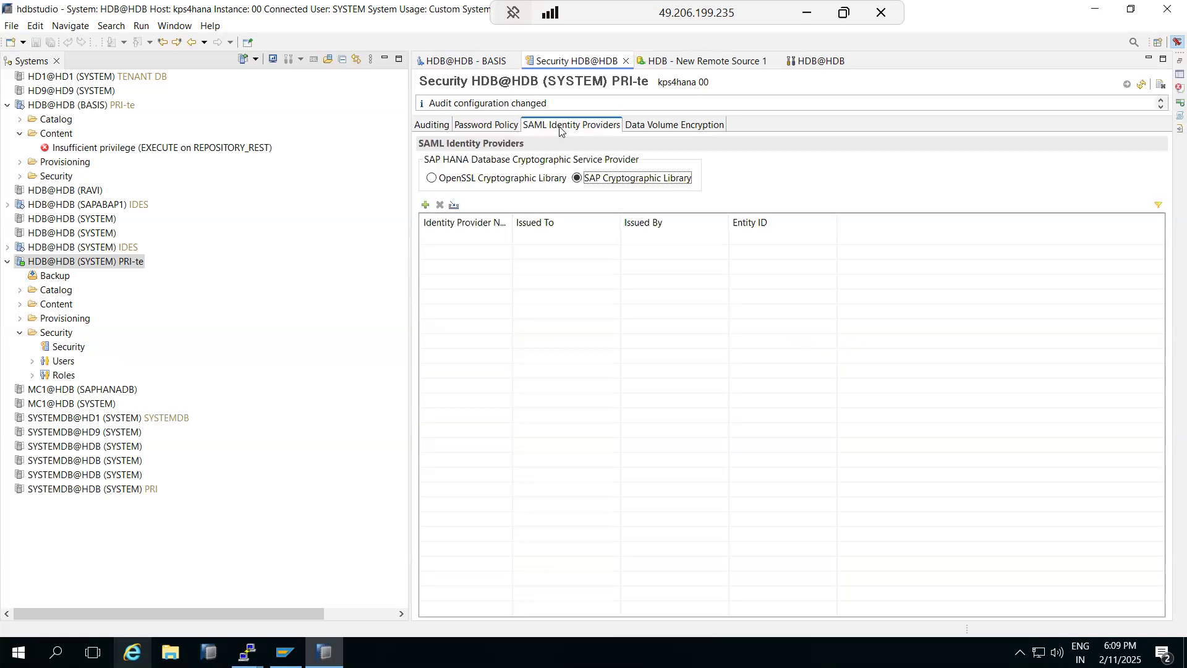
click(664, 125)
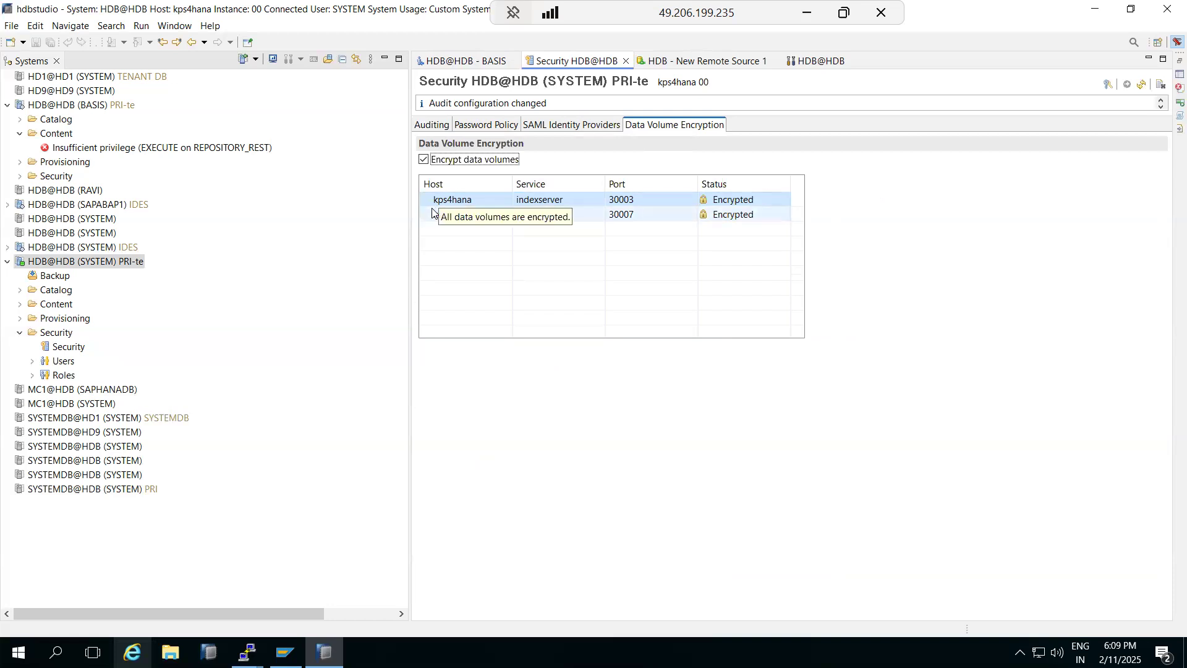
click(421, 126)
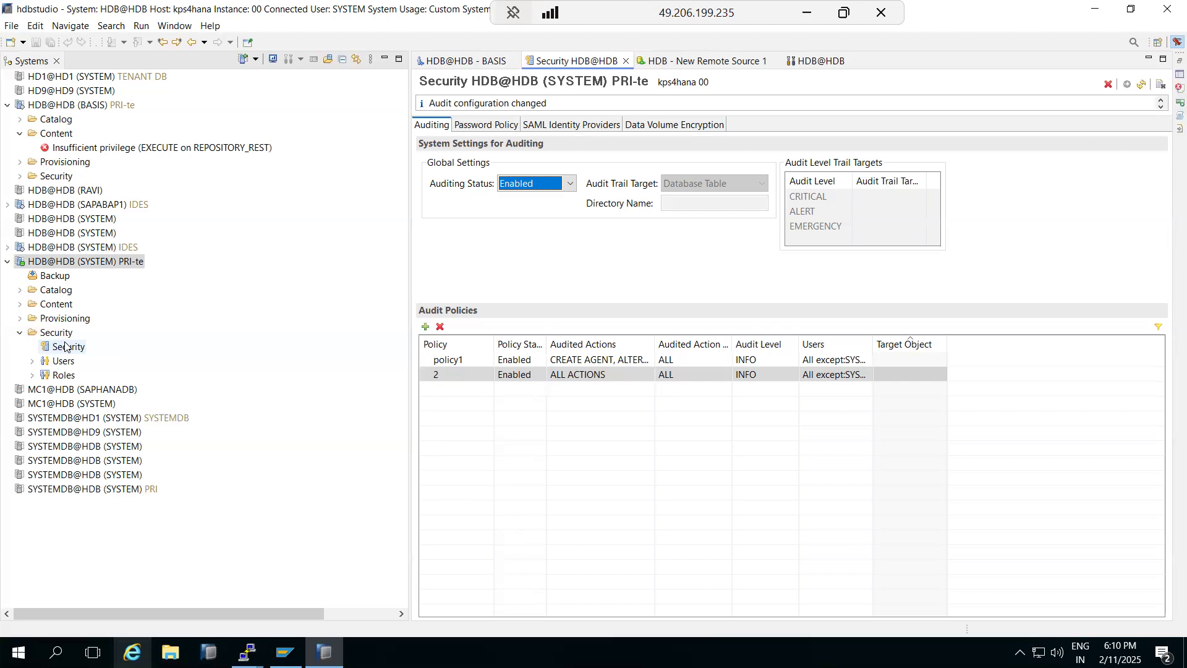
click(1108, 85)
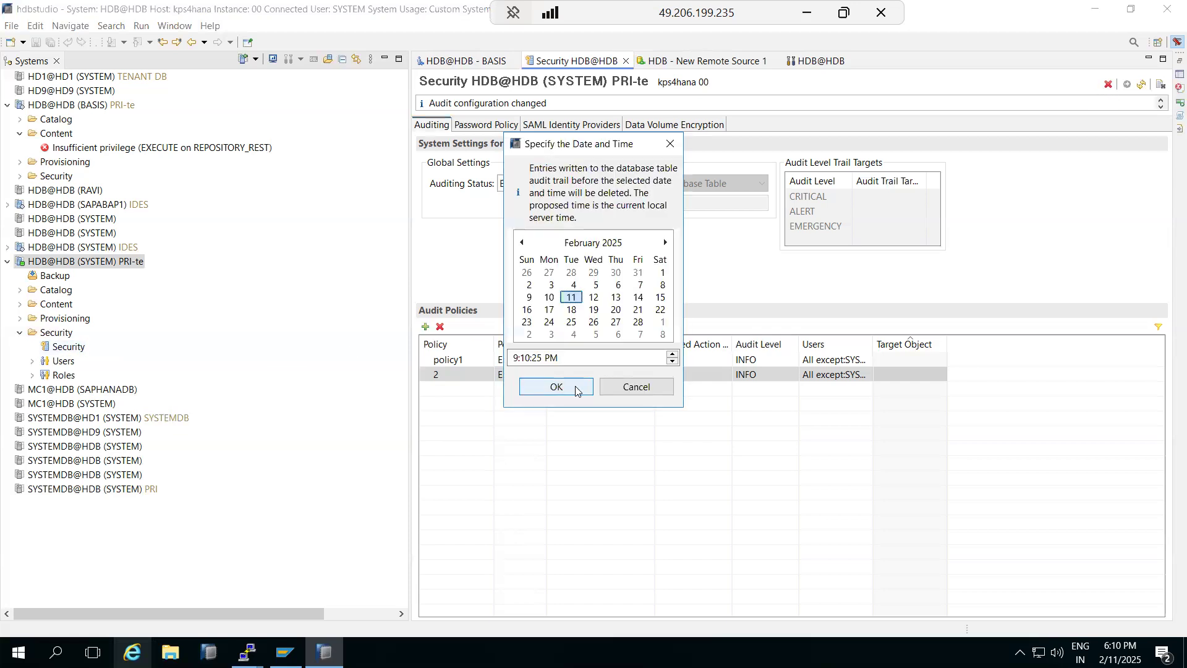
click(577, 386)
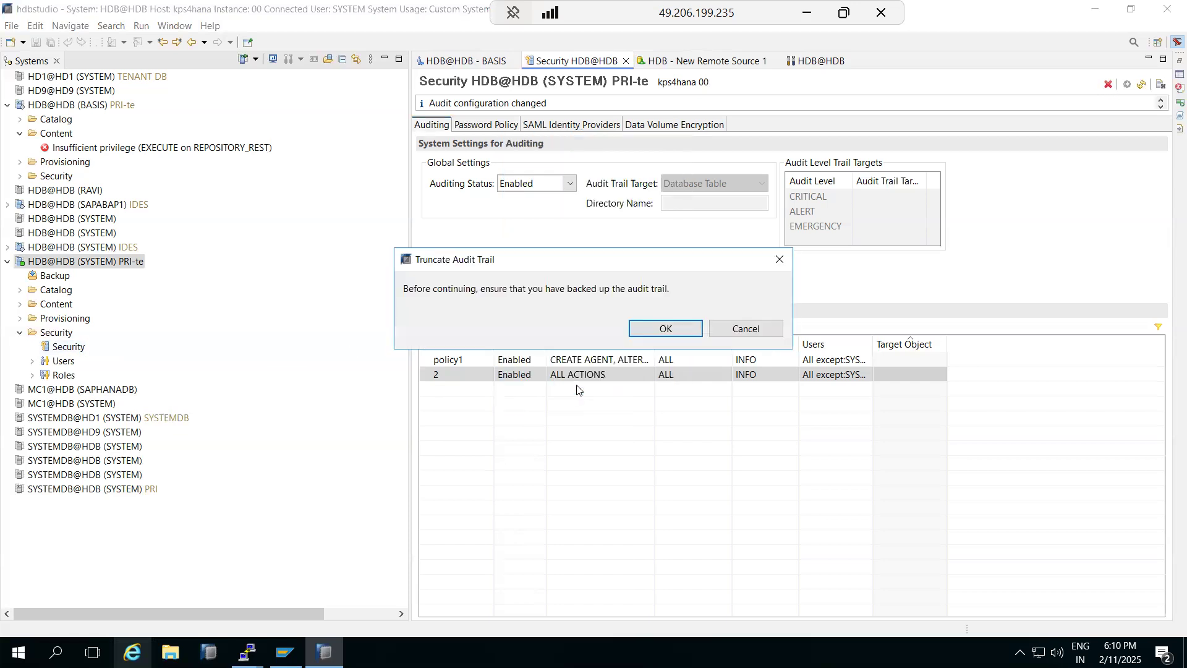
click(733, 330)
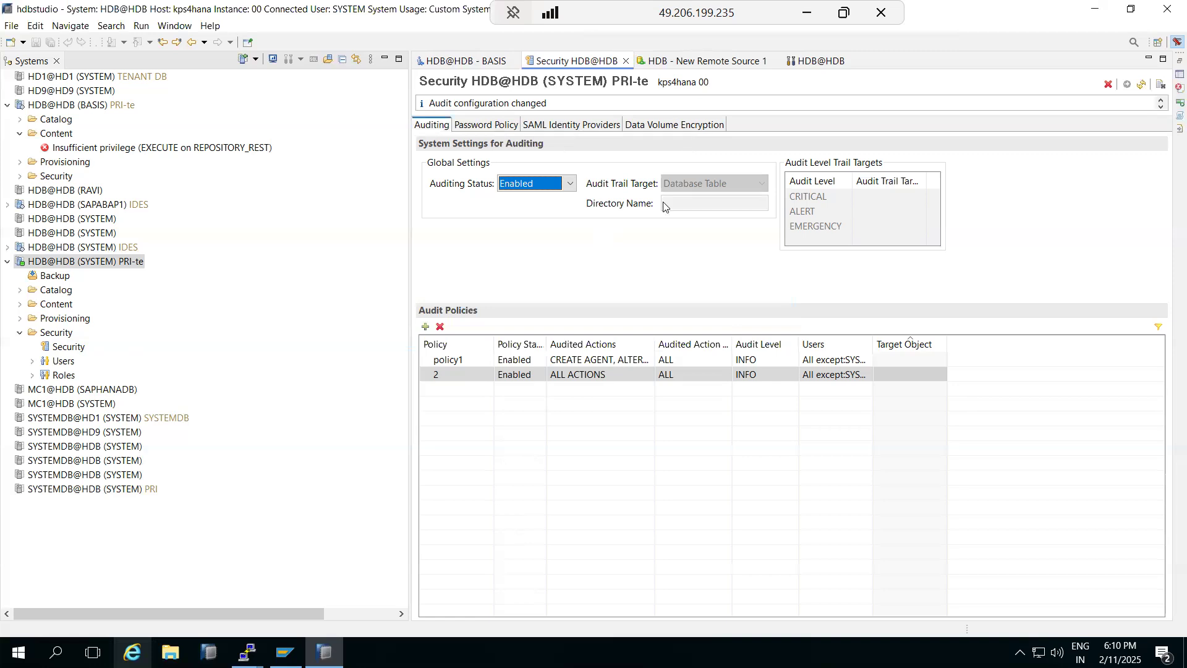
click(1143, 86)
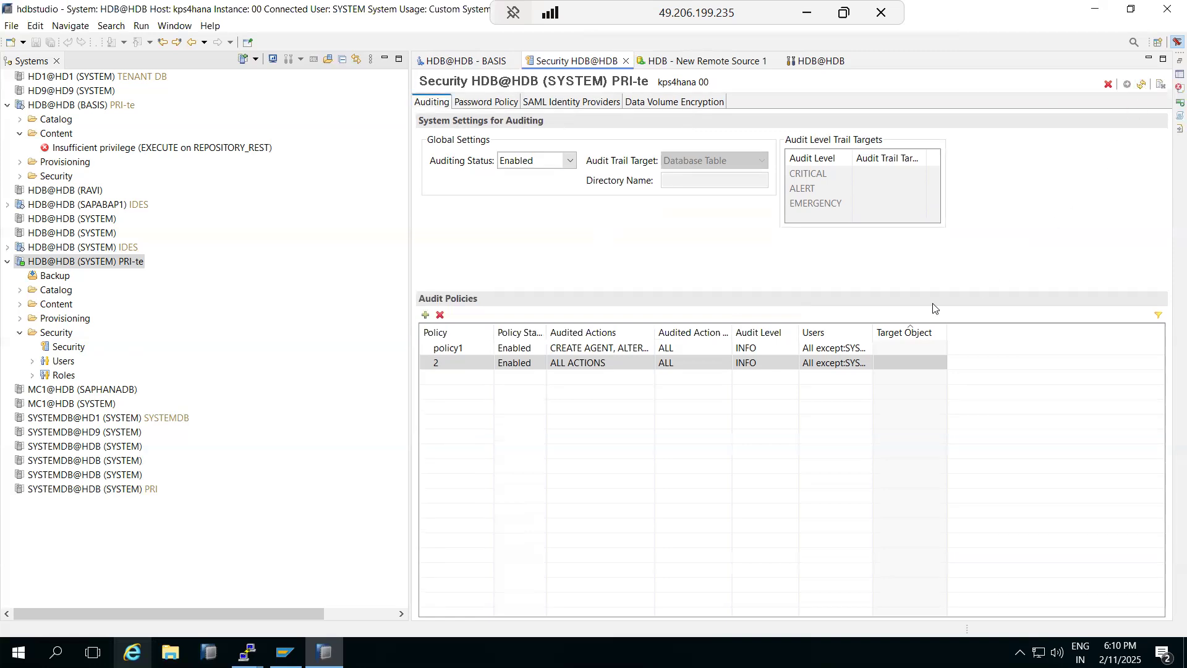
Step: Change the password policy's minimum password length from 8 to 6
click(484, 103)
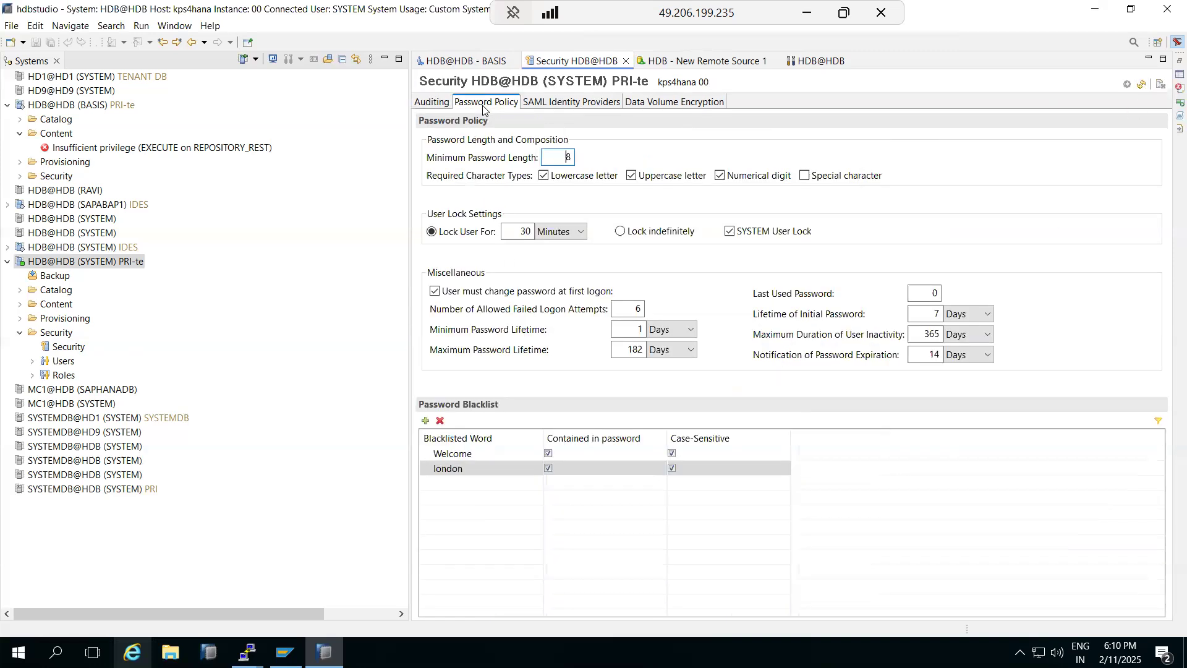
double_click(569, 156)
text(6)
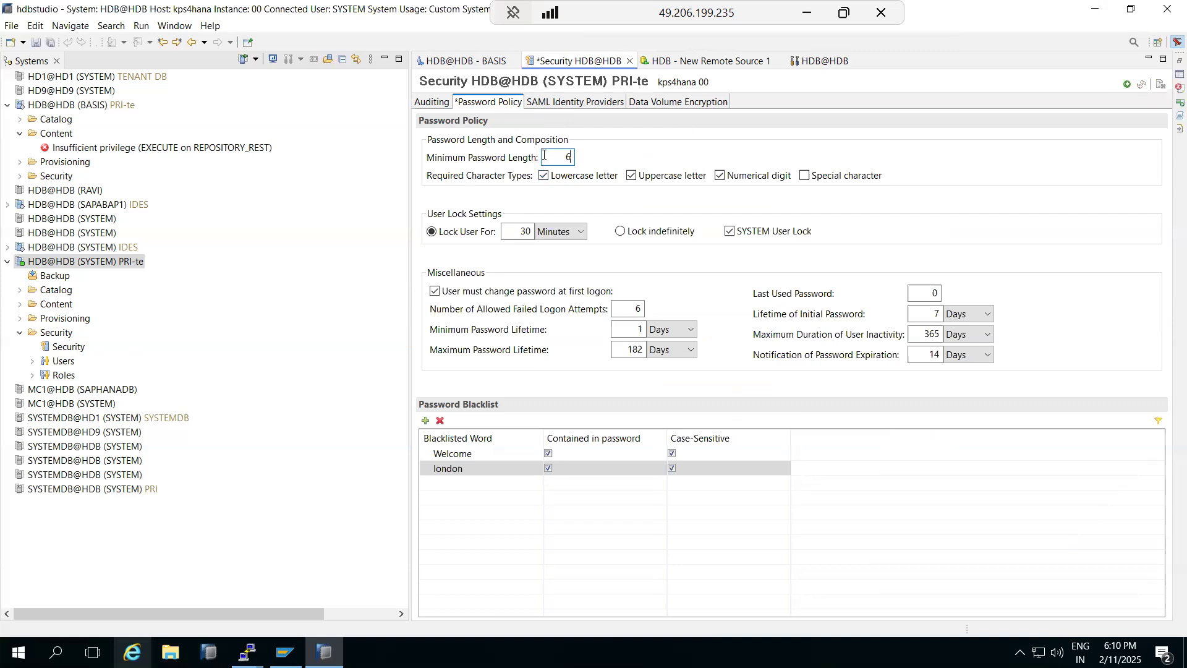
Step: Glance at the SAML, Encryption and Auditing tabs, ending back on Password Policy
click(541, 101)
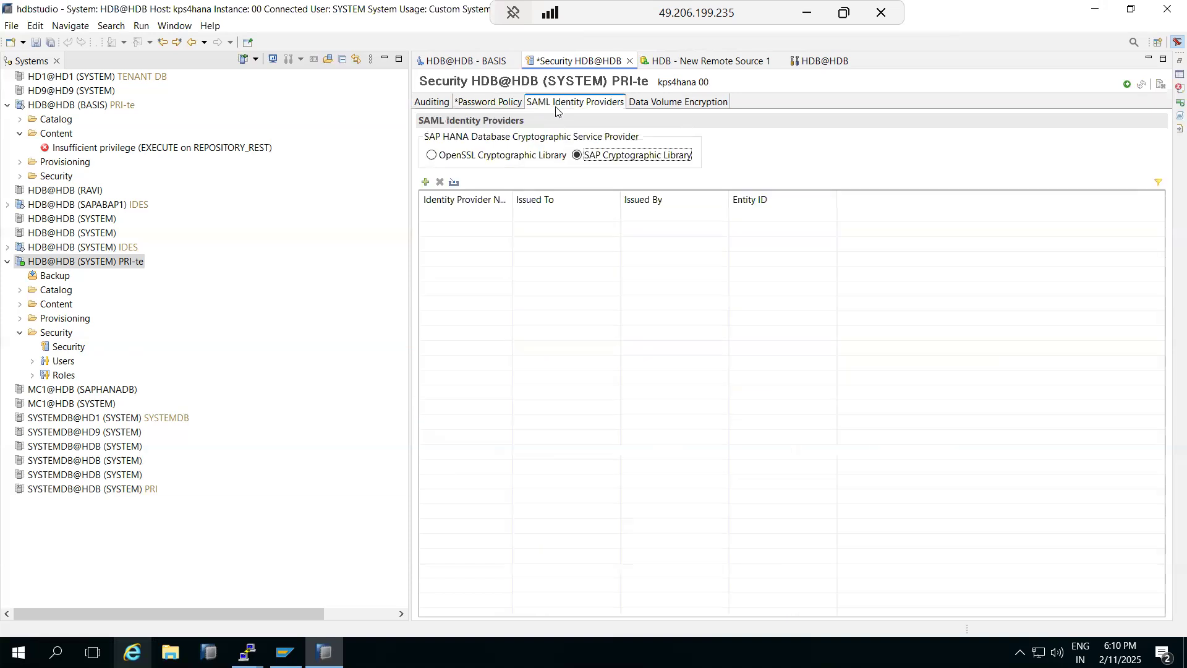
click(646, 104)
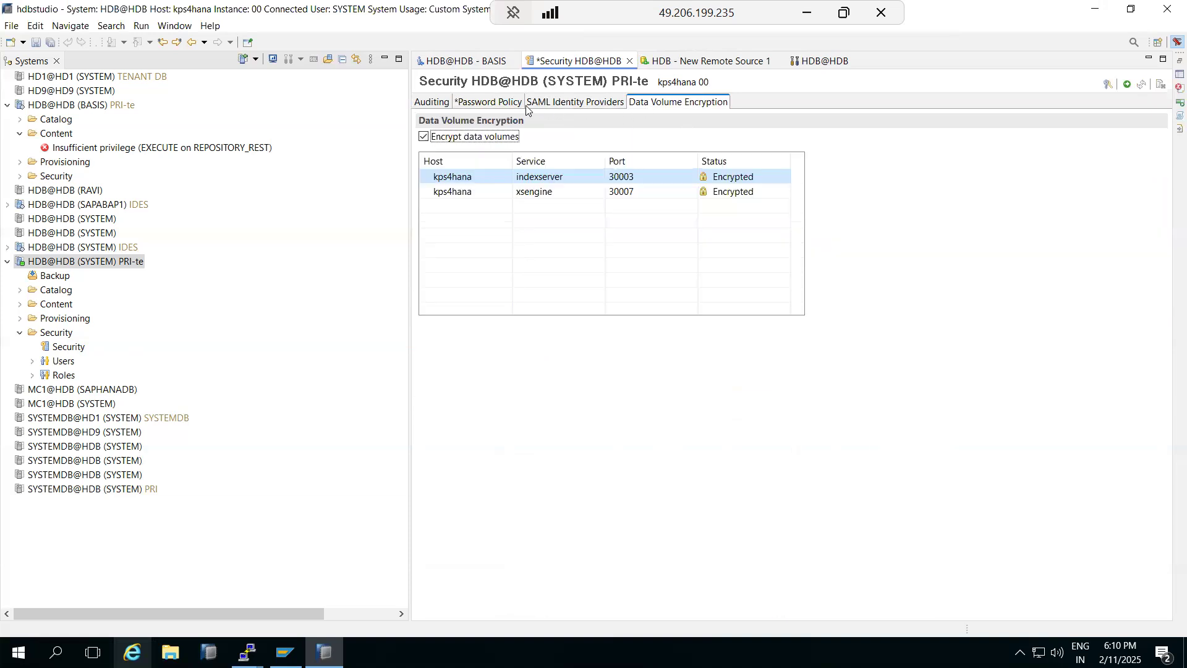
click(470, 103)
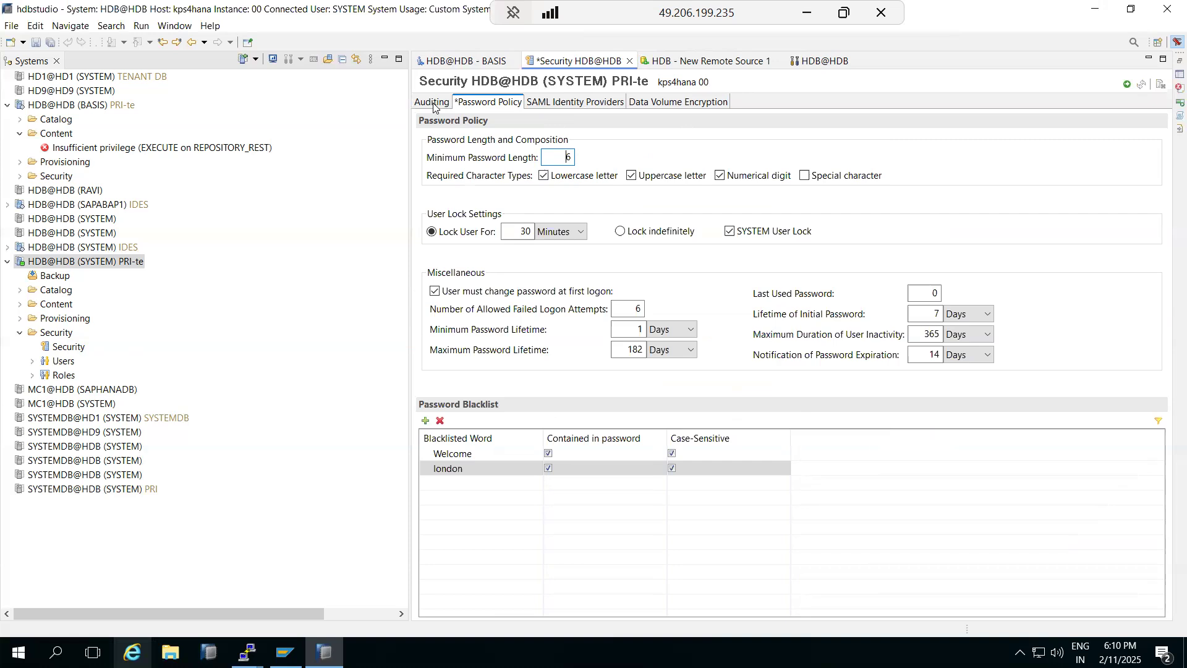
click(433, 104)
click(485, 104)
Step: Try deploying a new seven-character password for user BASIS1
click(33, 361)
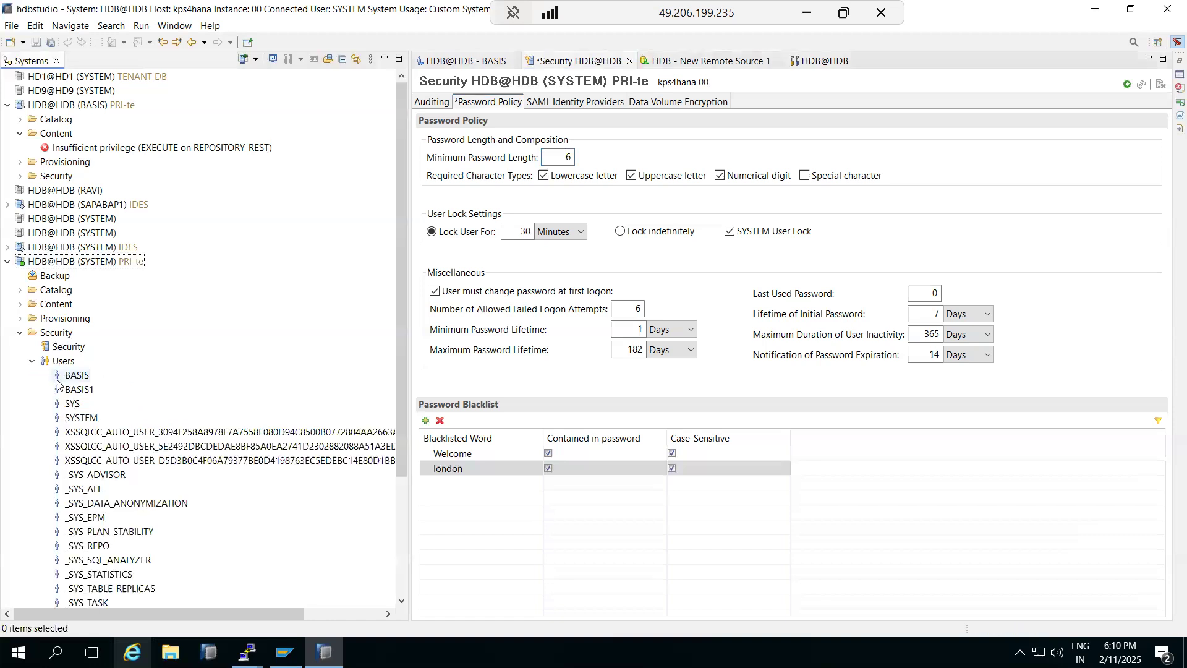
click(70, 389)
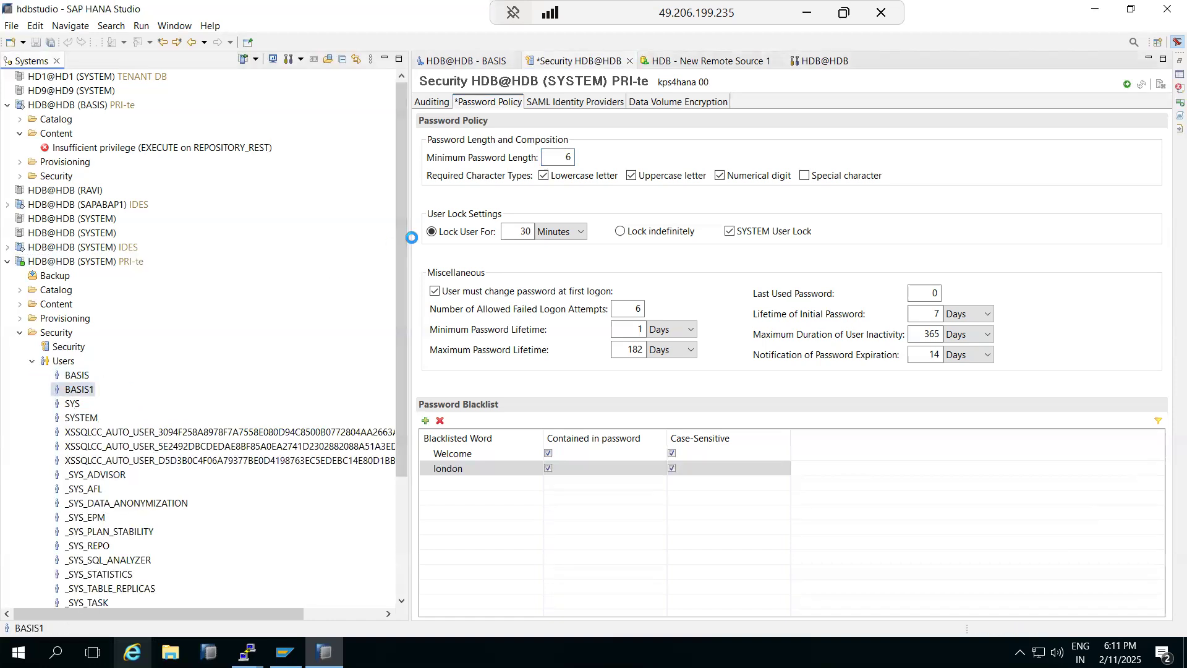
click(542, 199)
text(•••••••)
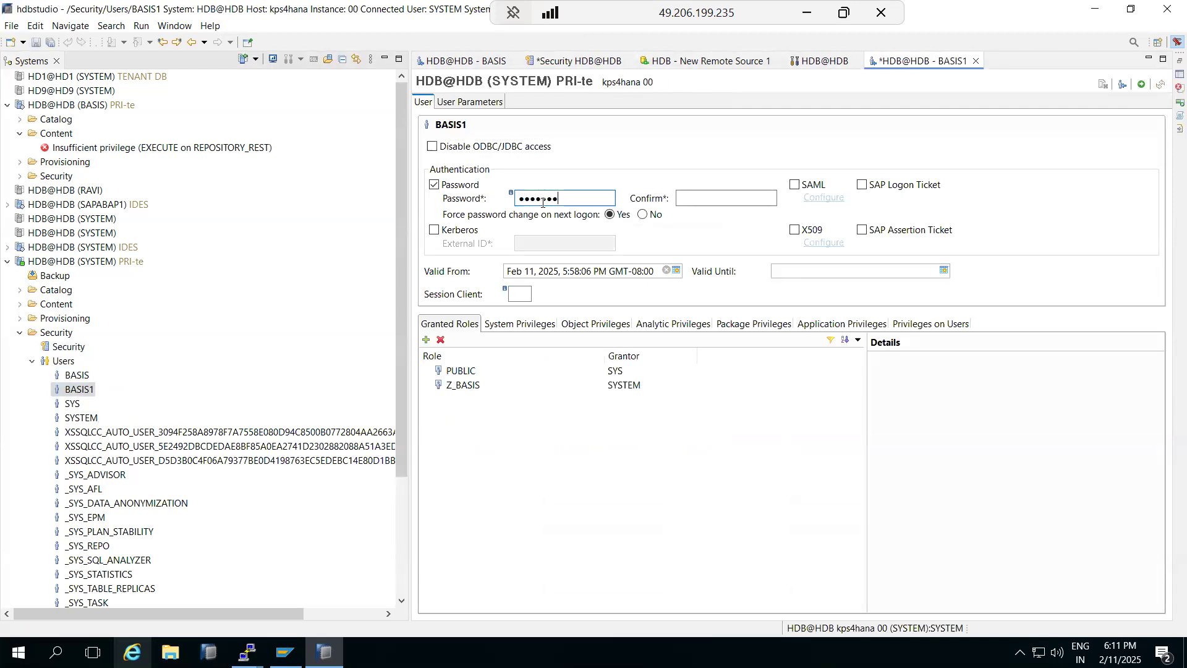
click(696, 200)
text(••••••••)
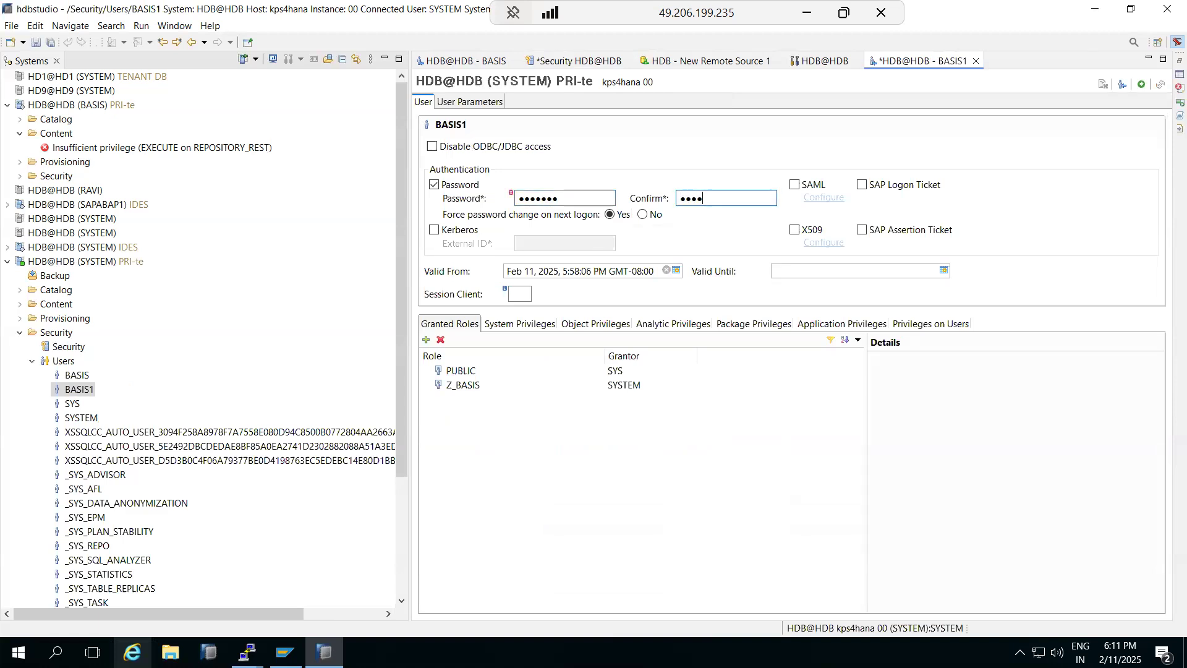
key(BackSpace)
click(1141, 86)
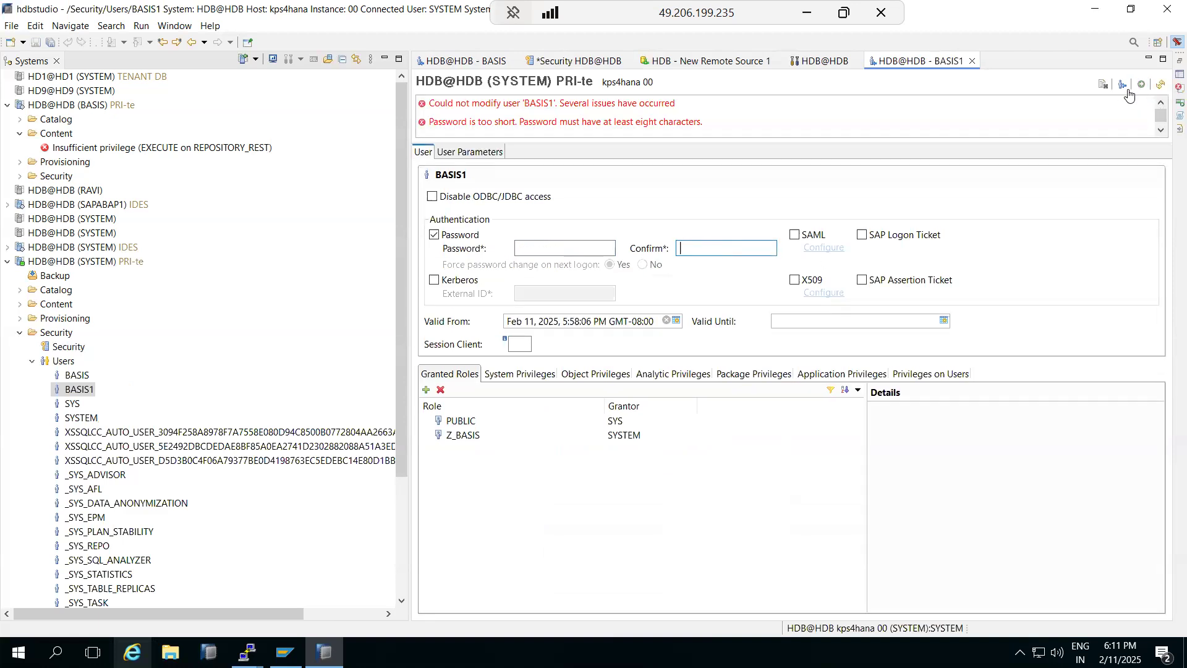
Step: Note the eight-character minimum error and close the BASIS1 user editor
drag(562, 122, 649, 132)
click(580, 110)
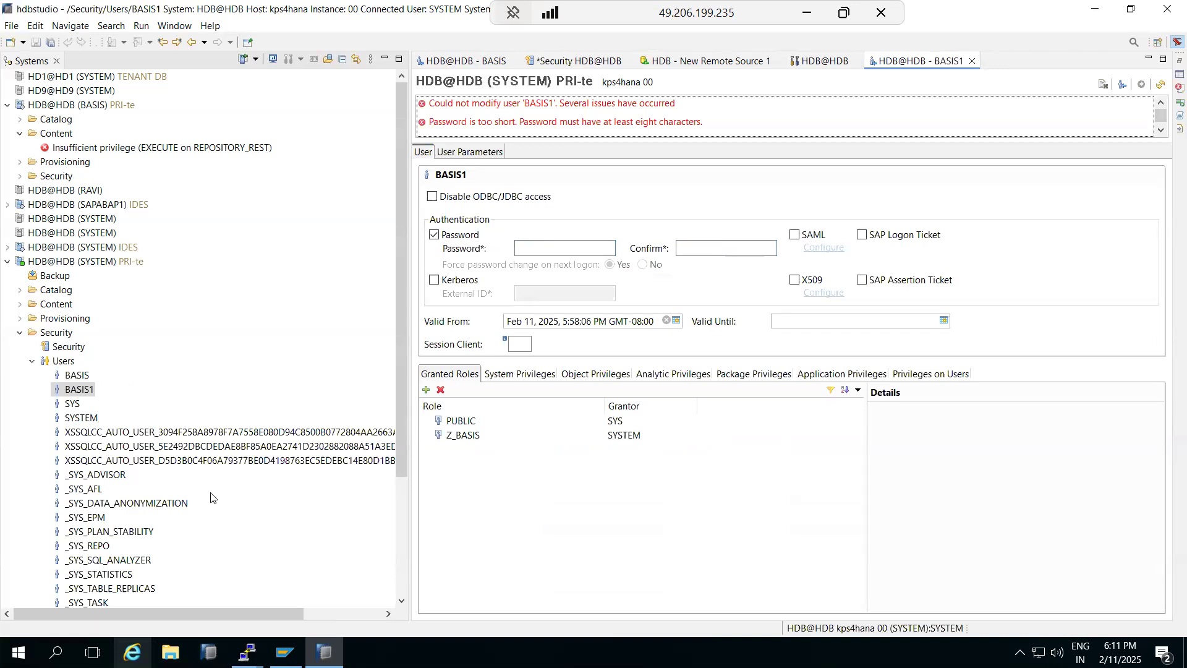
click(562, 249)
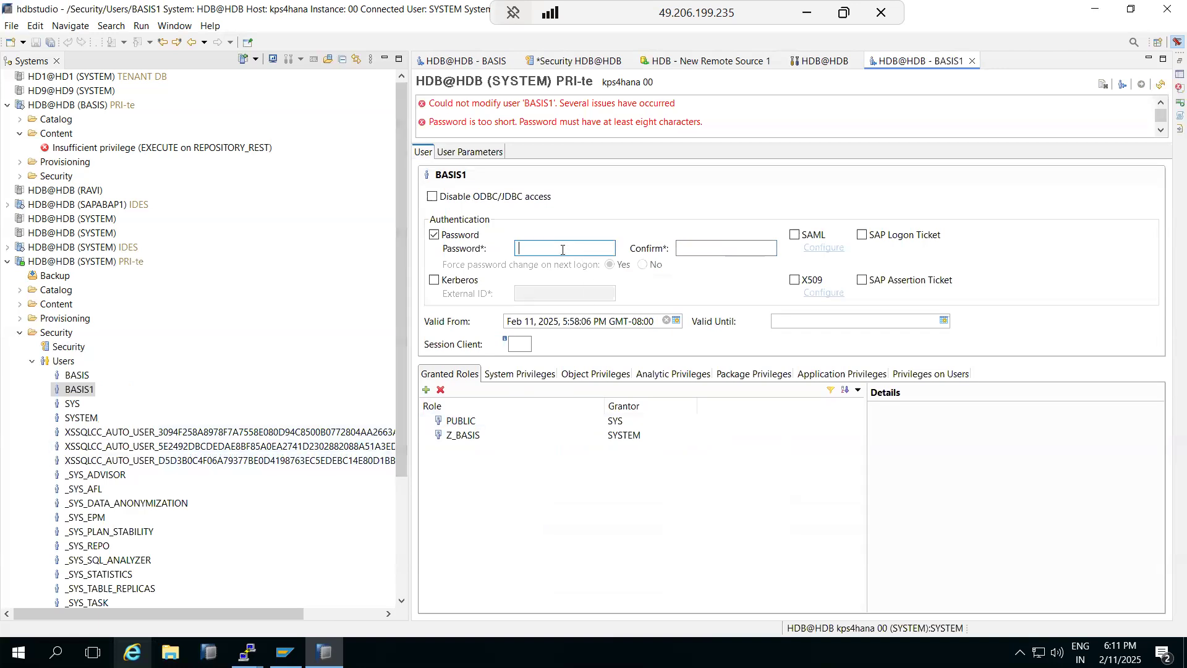
click(972, 61)
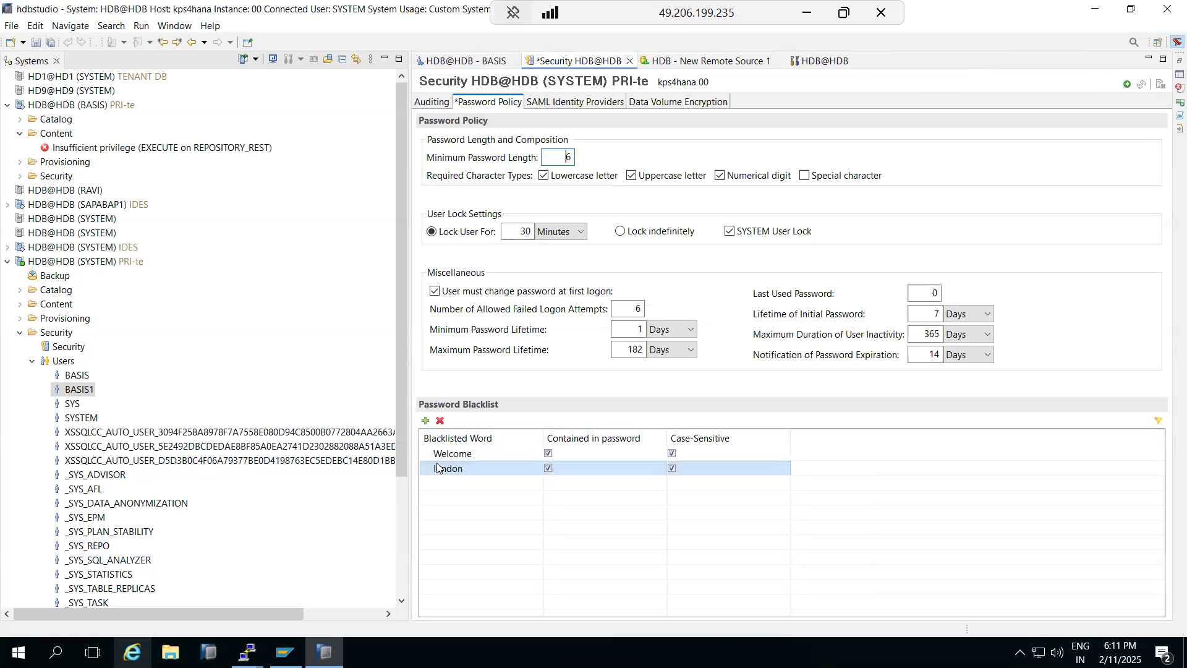
Step: Deploy the password policy with minimum length 6 and toggle the Users list
click(457, 472)
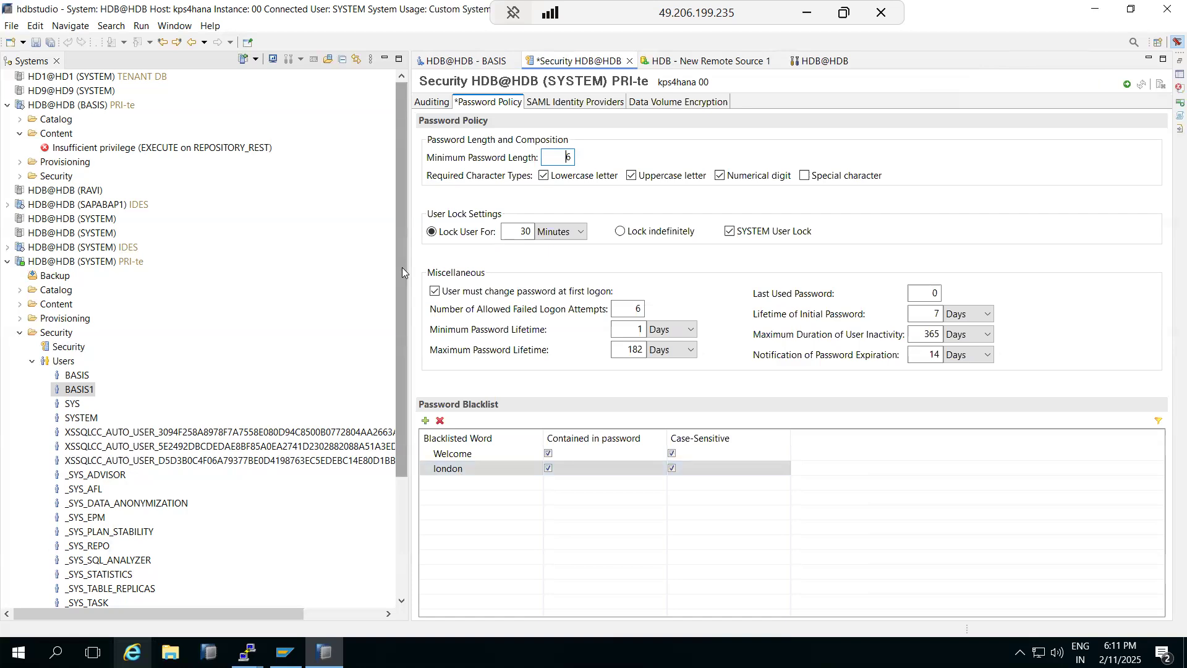
click(1127, 84)
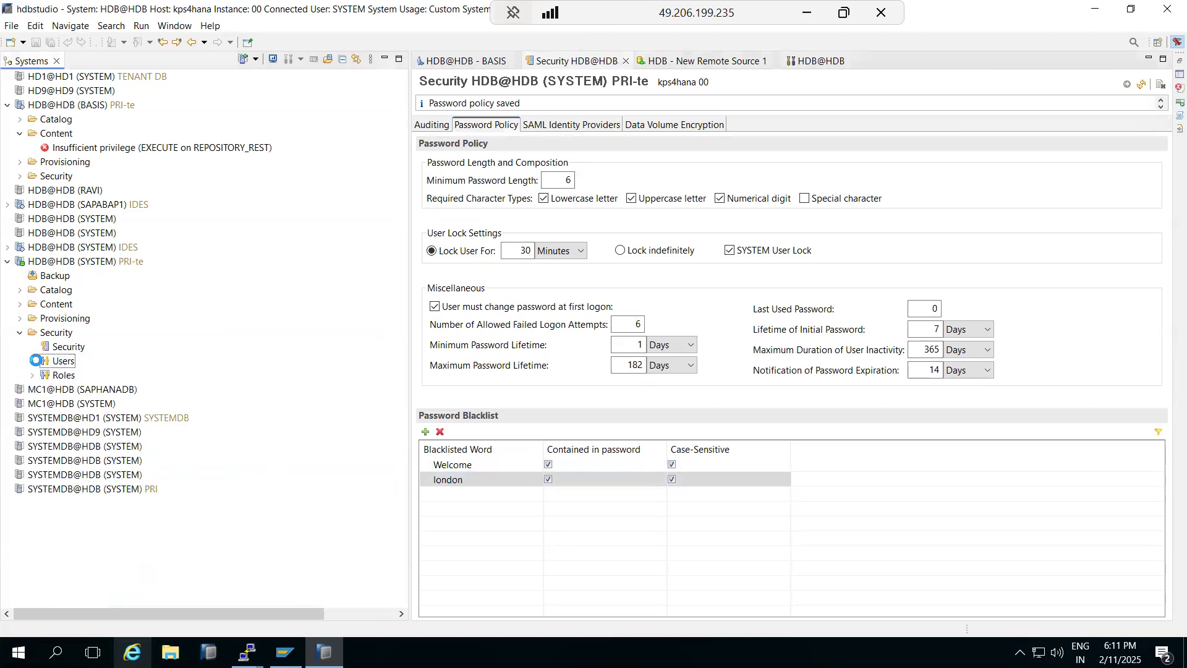
click(19, 332)
click(19, 332)
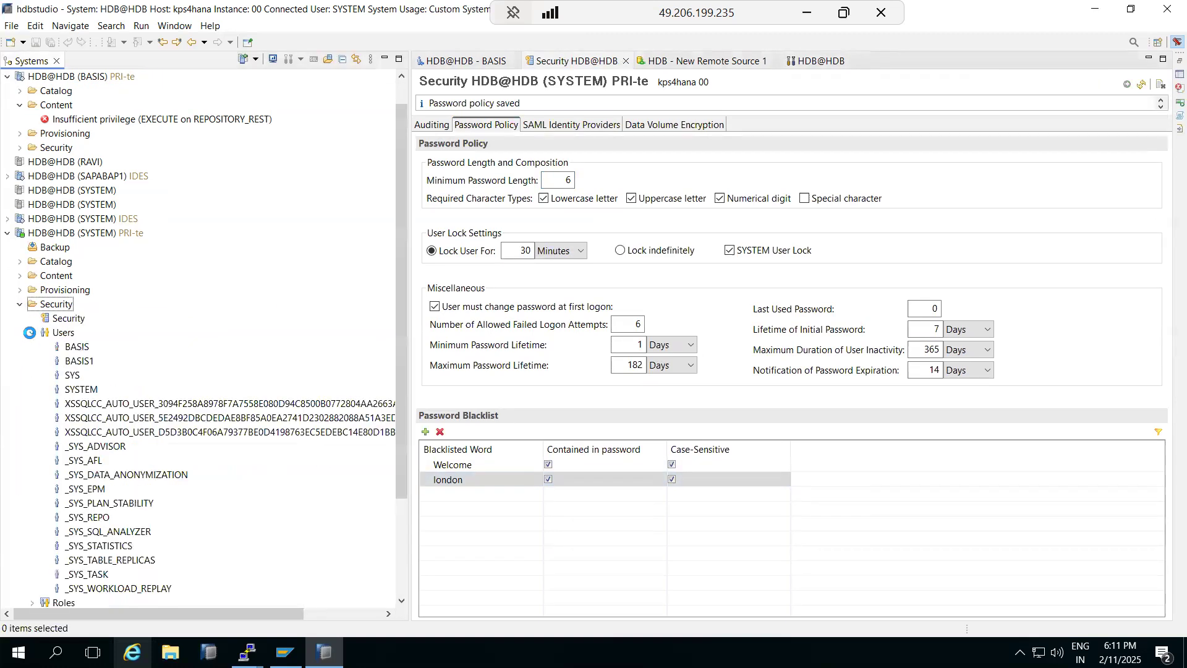
click(32, 332)
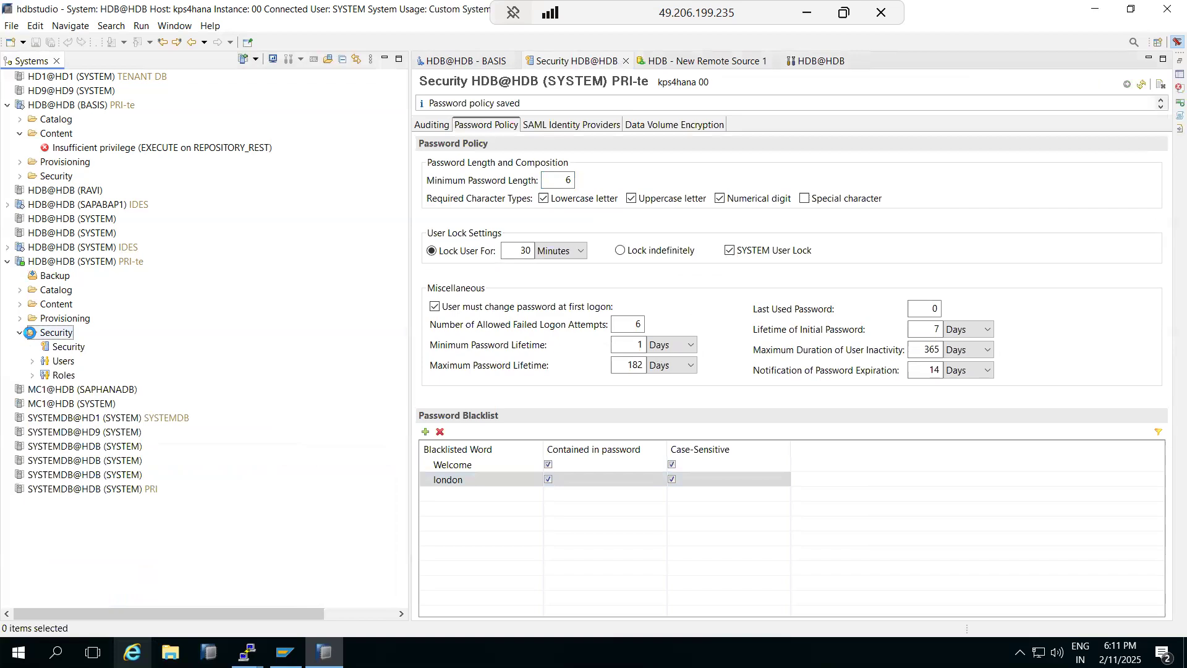
Step: Browse the Roles list in the Systems tree, then switch to the New Remote Source 1 editor
click(31, 375)
click(32, 375)
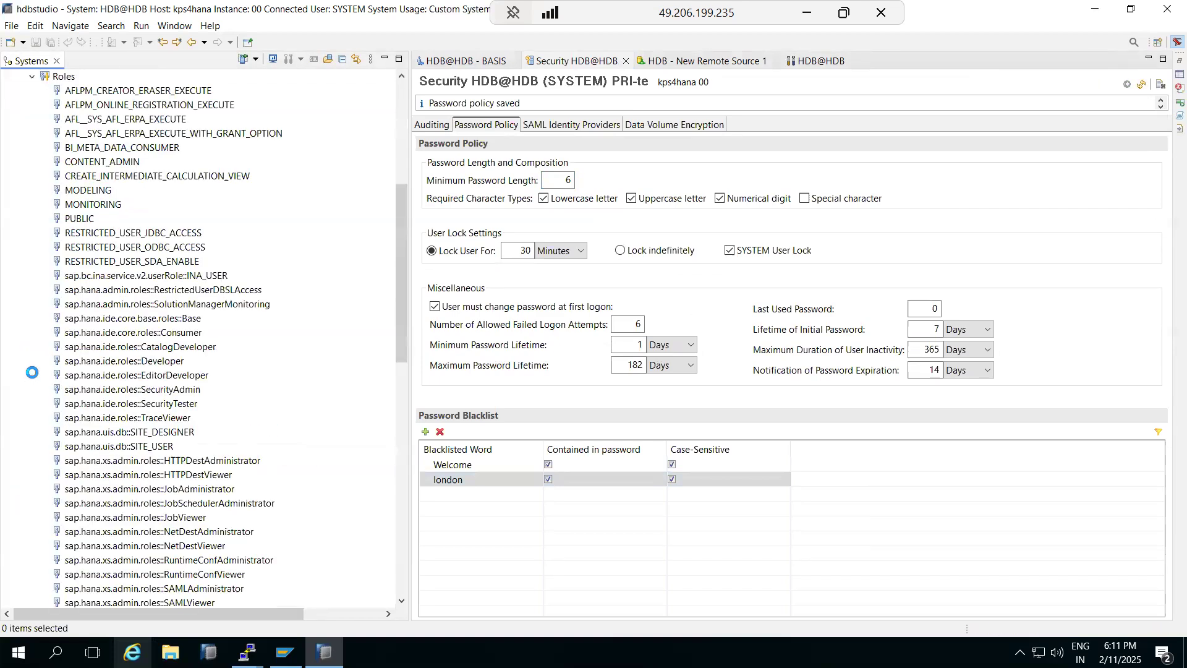
scroll(40, 342, up, 4)
scroll(40, 341, up, 3)
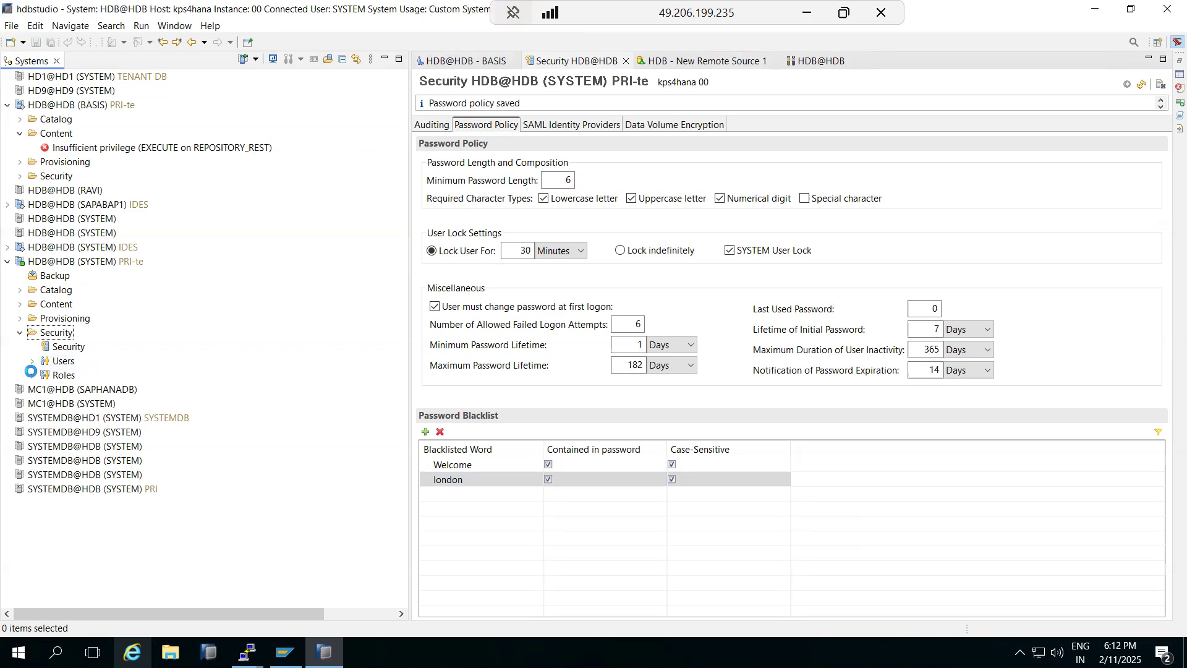
click(30, 371)
scroll(126, 372, down, 10)
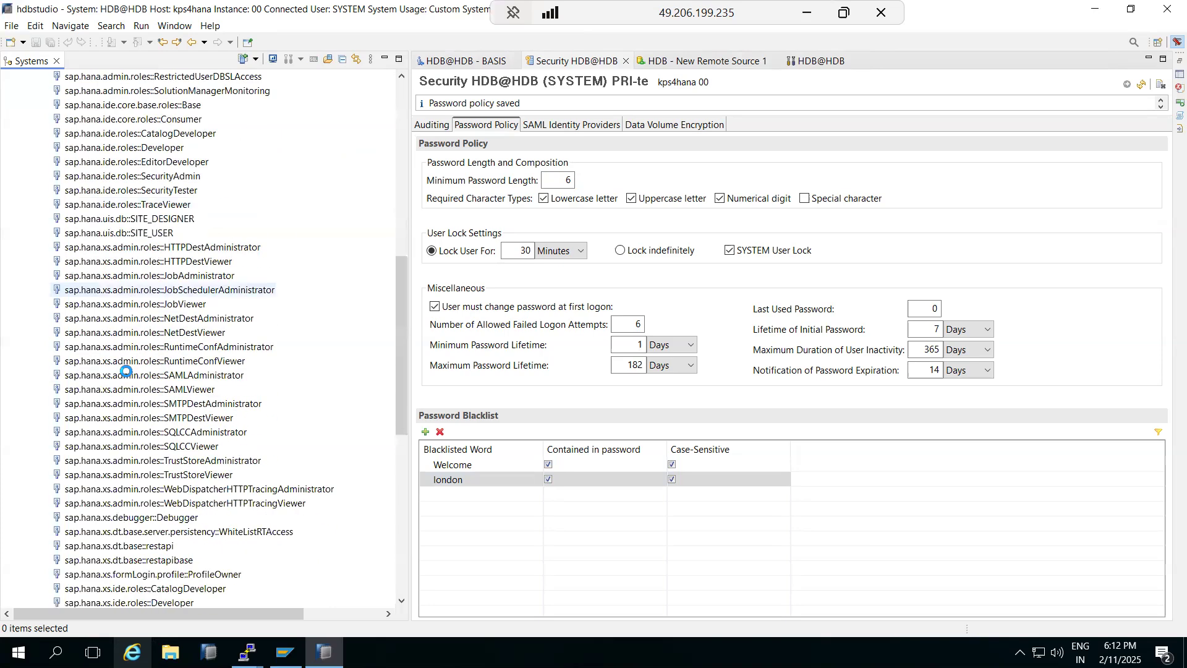
scroll(127, 372, up, 13)
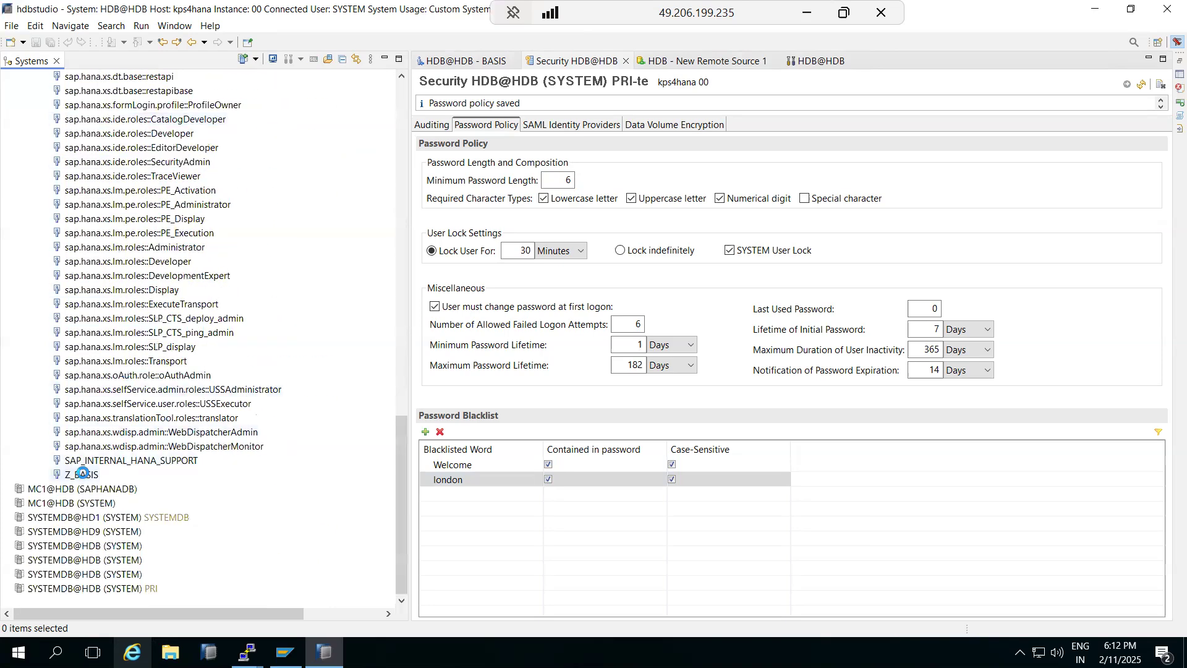
scroll(123, 328, up, 9)
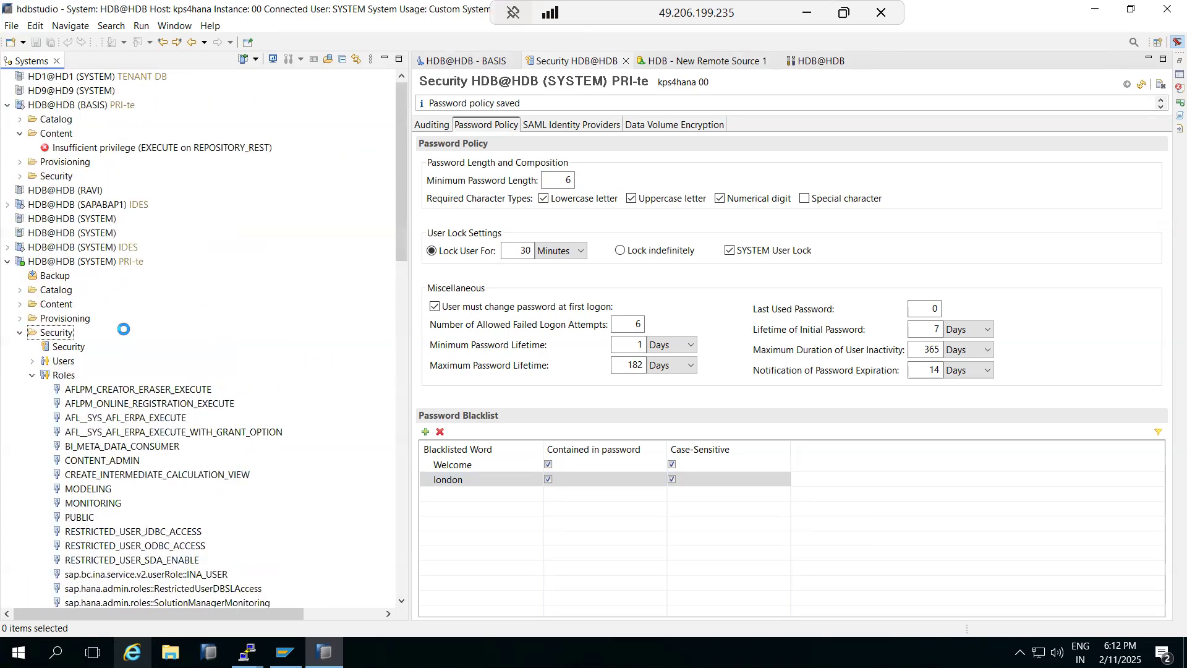
click(31, 376)
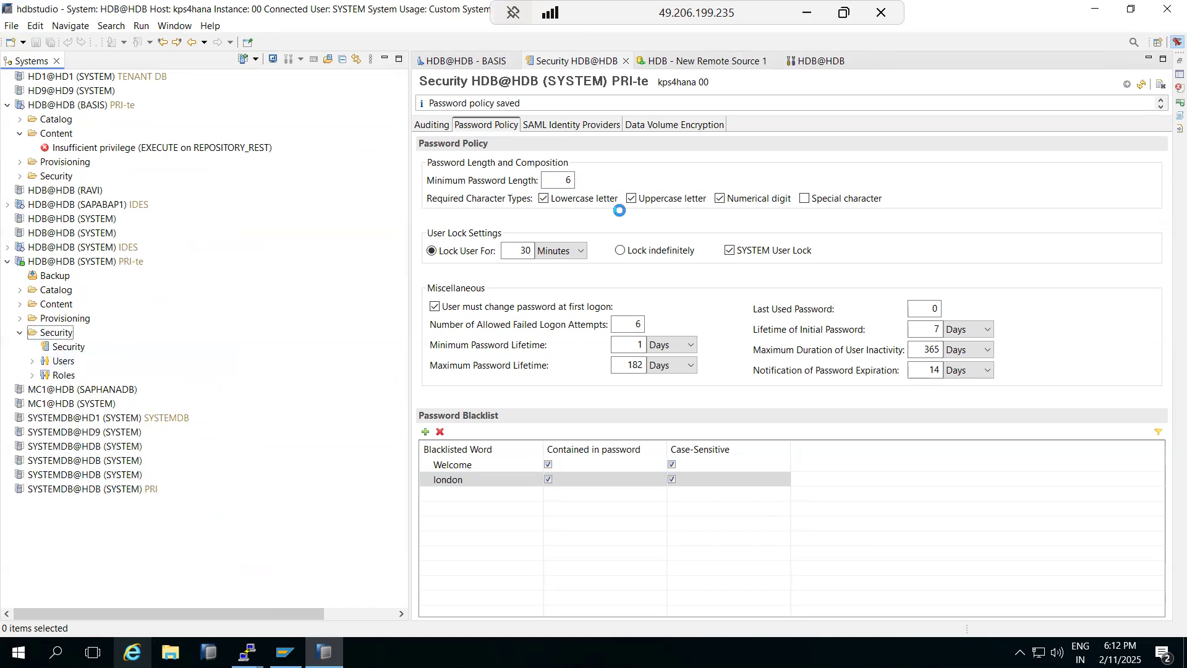
click(716, 62)
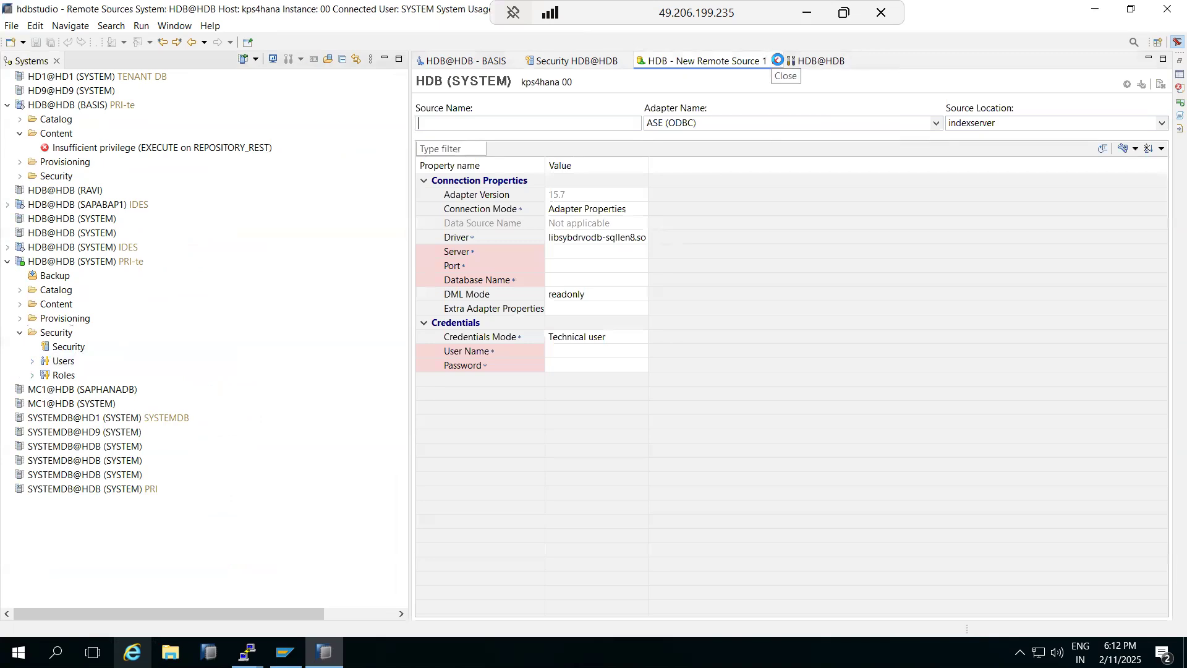
Step: Close New Remote Source 1 and view the Landscape, Overview and Alerts pages for HDB@HDB
click(775, 60)
click(646, 61)
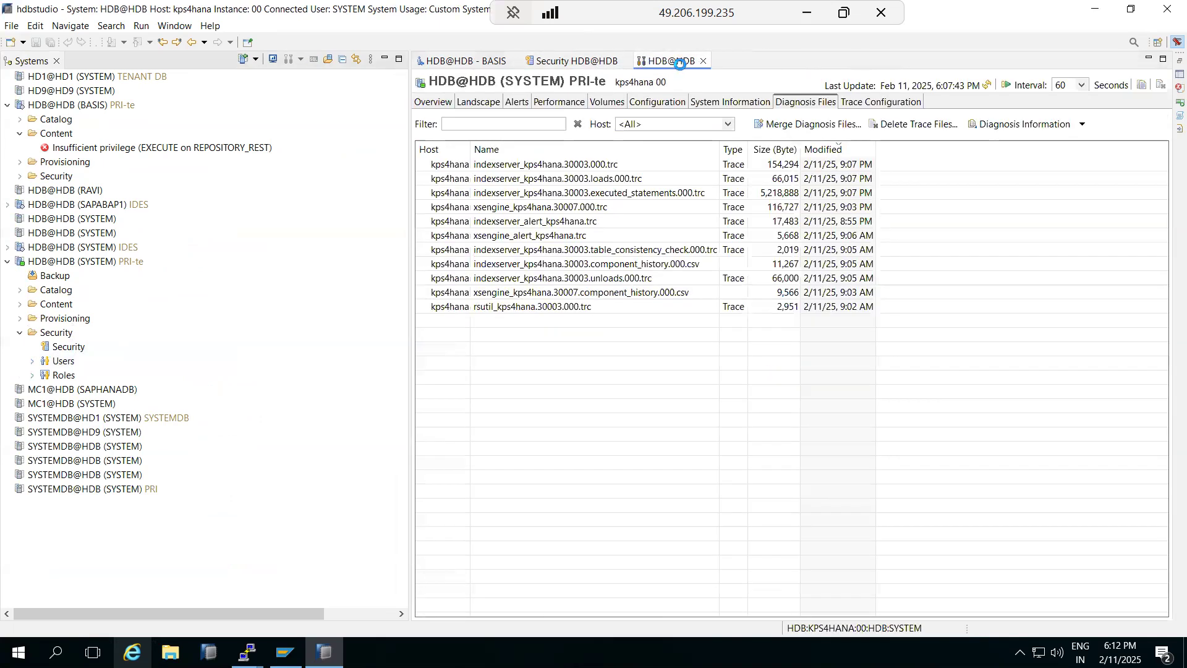
click(489, 104)
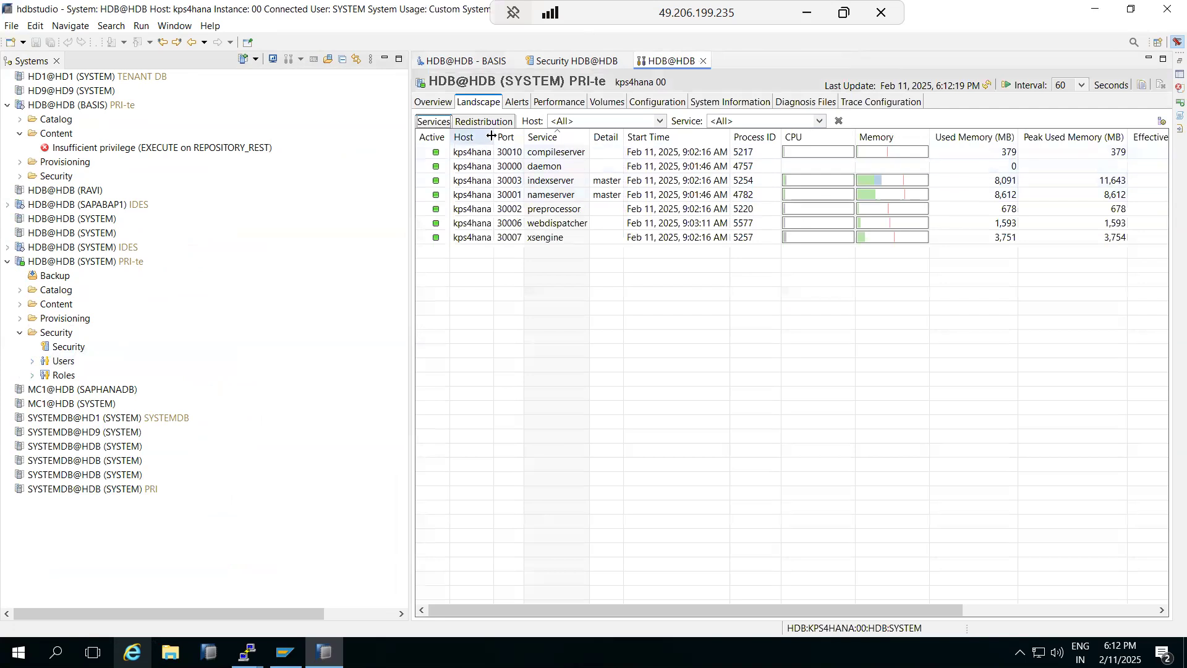
click(434, 104)
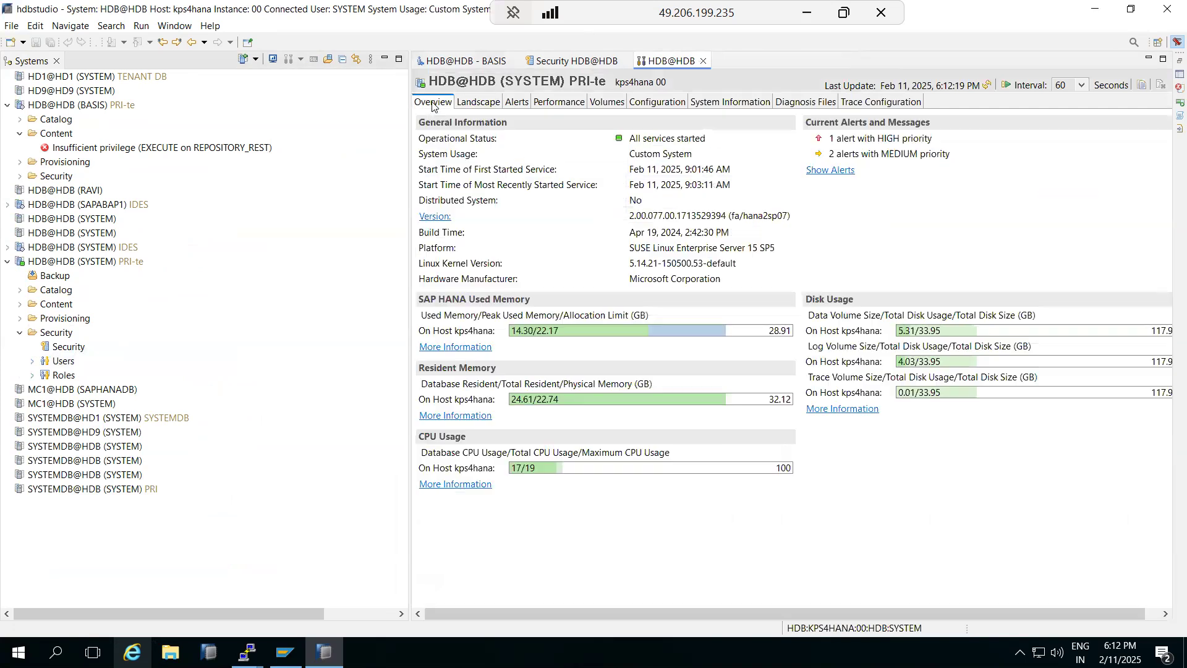
click(486, 103)
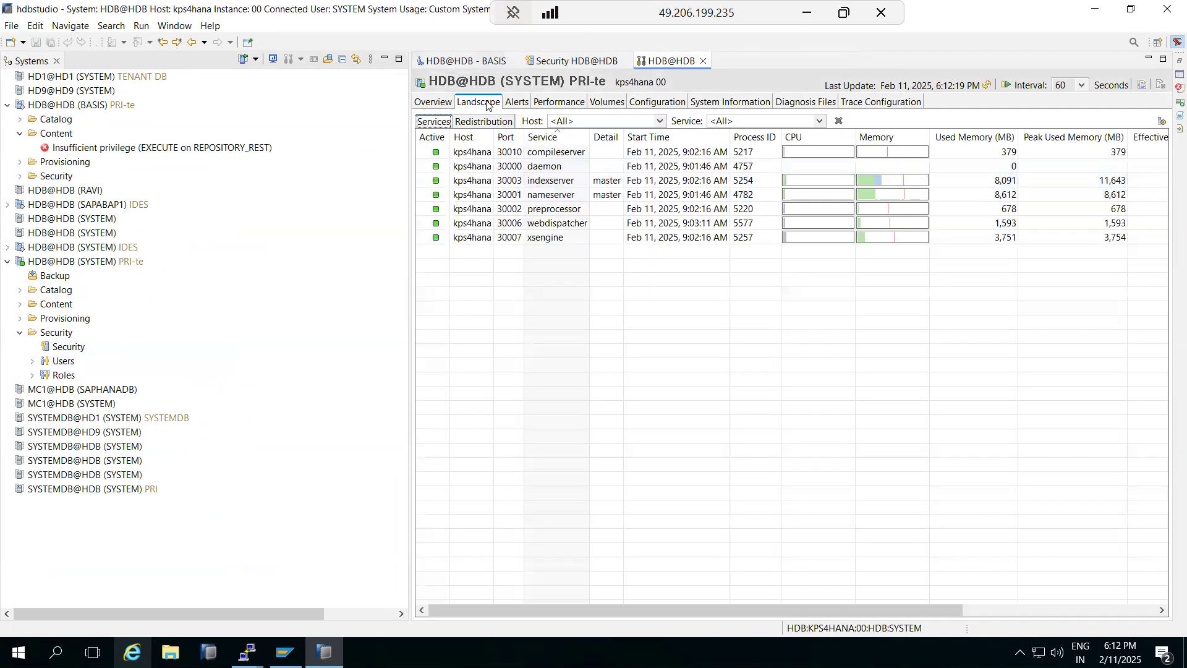
click(517, 104)
Step: Review the Performance, Volumes, Configuration, System Information, Diagnosis Files and Trace Configuration pages
click(572, 106)
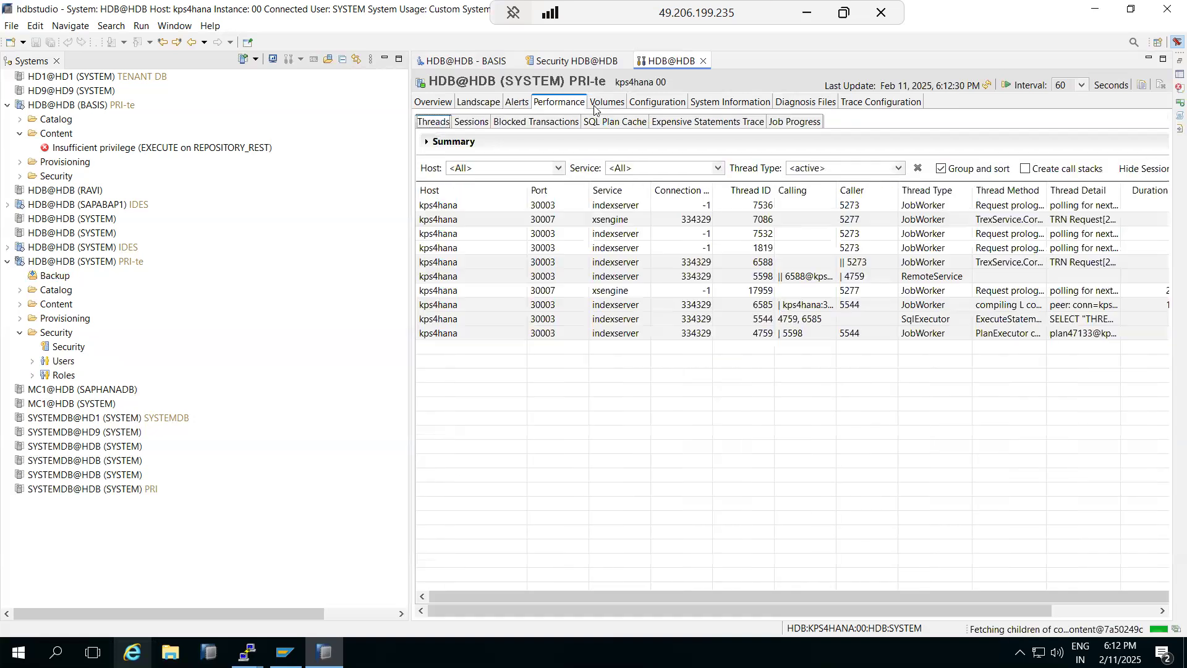
click(607, 103)
click(650, 103)
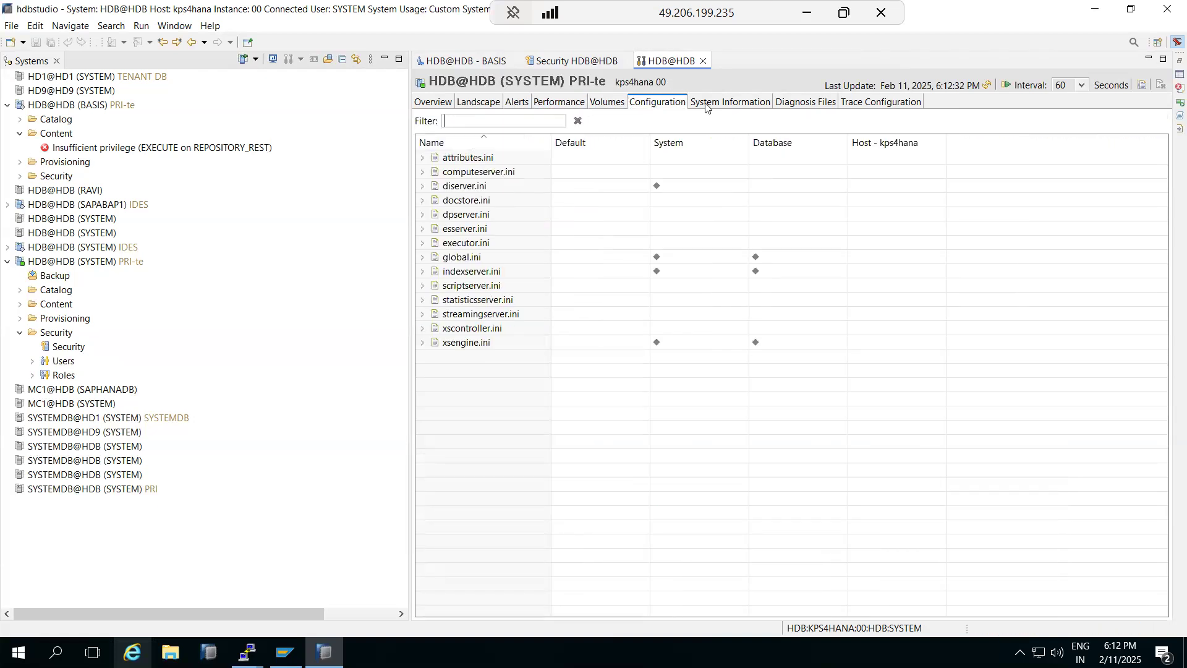
click(723, 104)
click(809, 105)
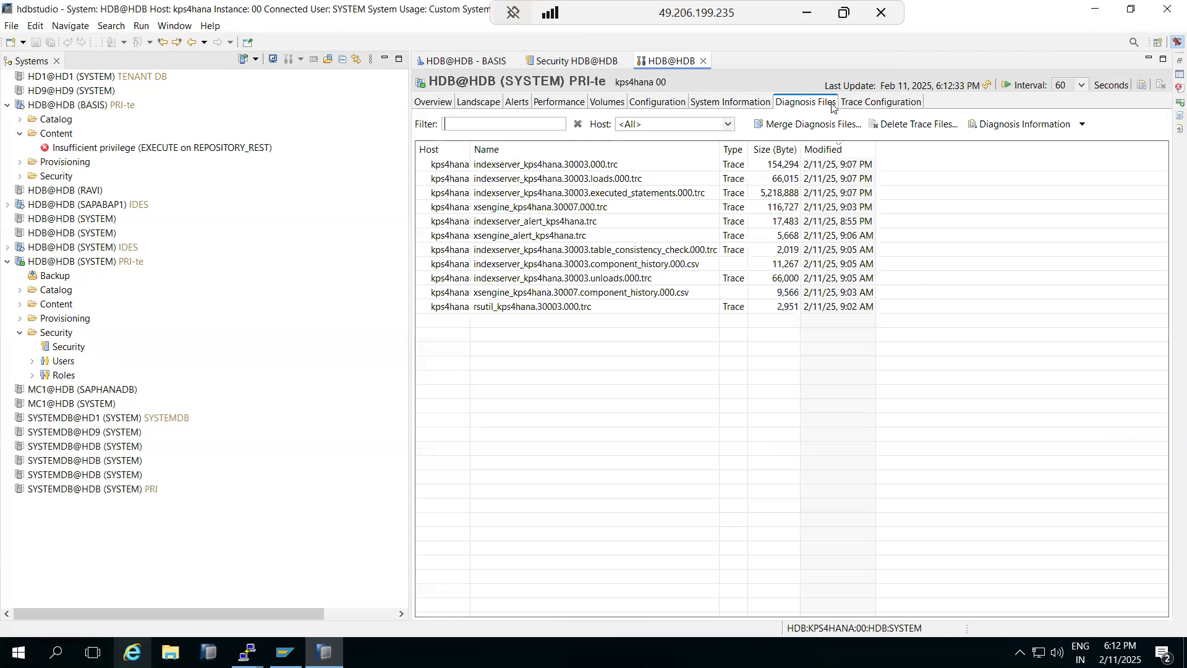
click(850, 105)
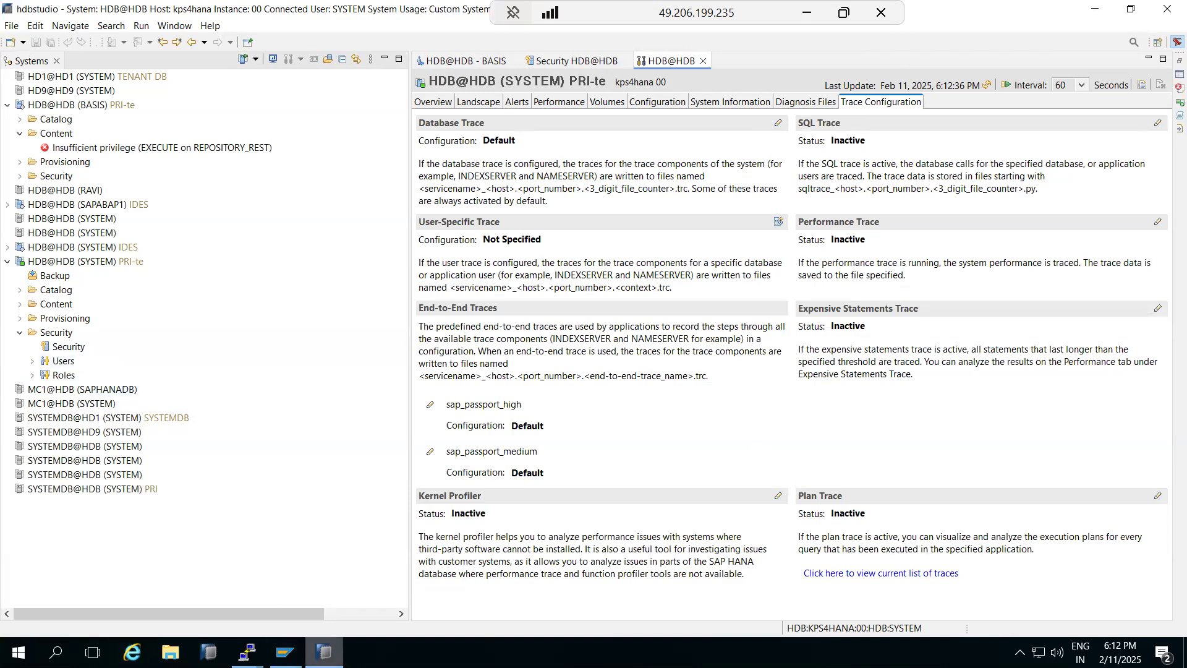
Step: Return to the Diagnosis Files trace list, briefly minimizing and restoring HANA Studio
click(324, 652)
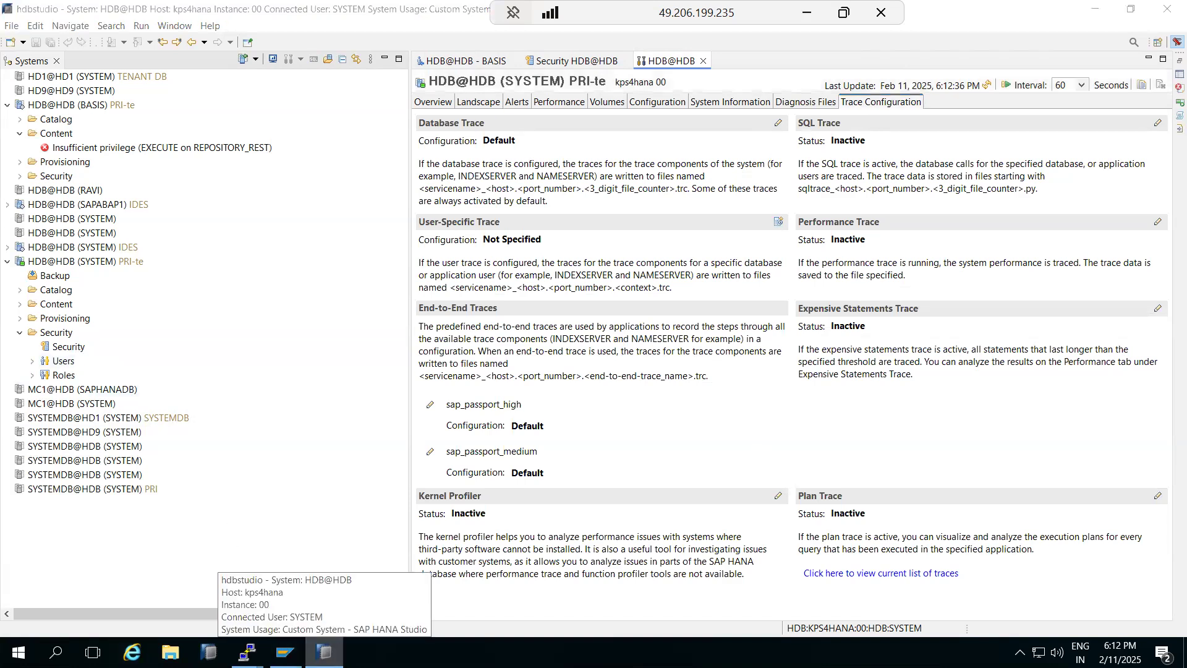
click(324, 652)
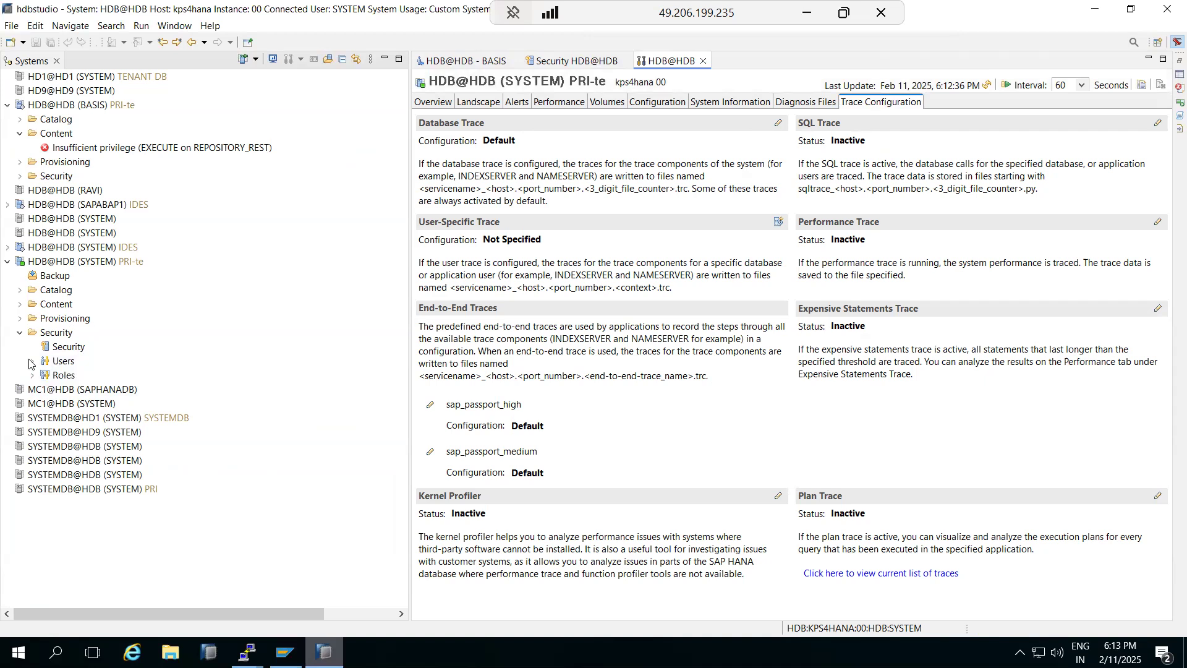
click(799, 106)
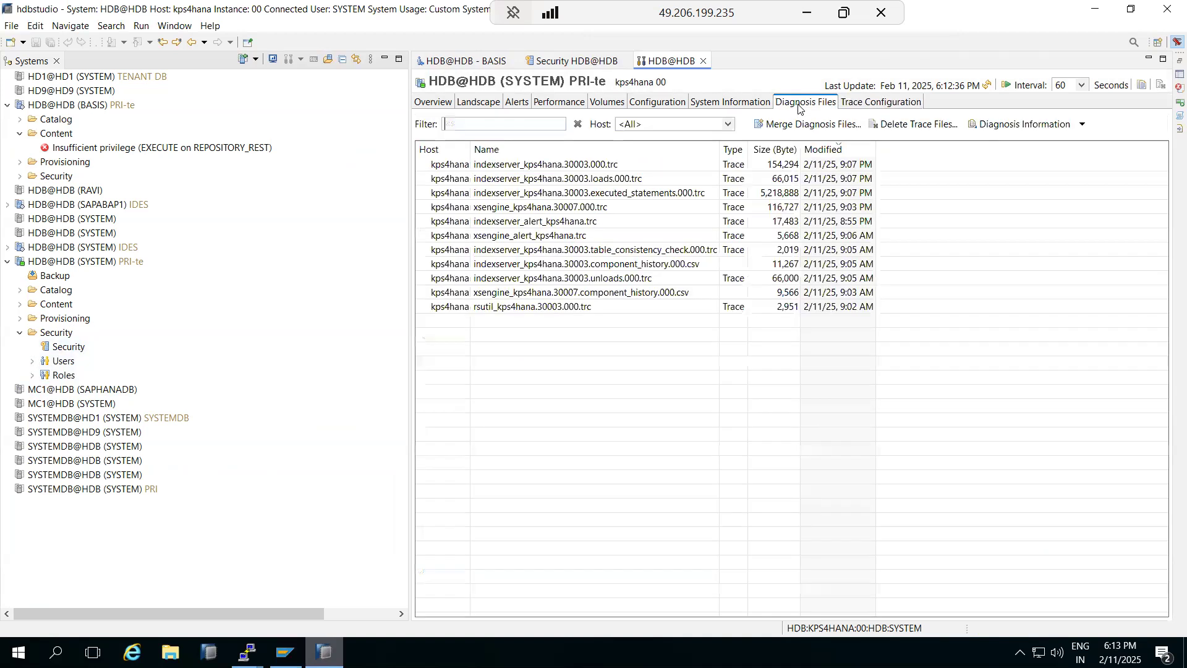
click(289, 652)
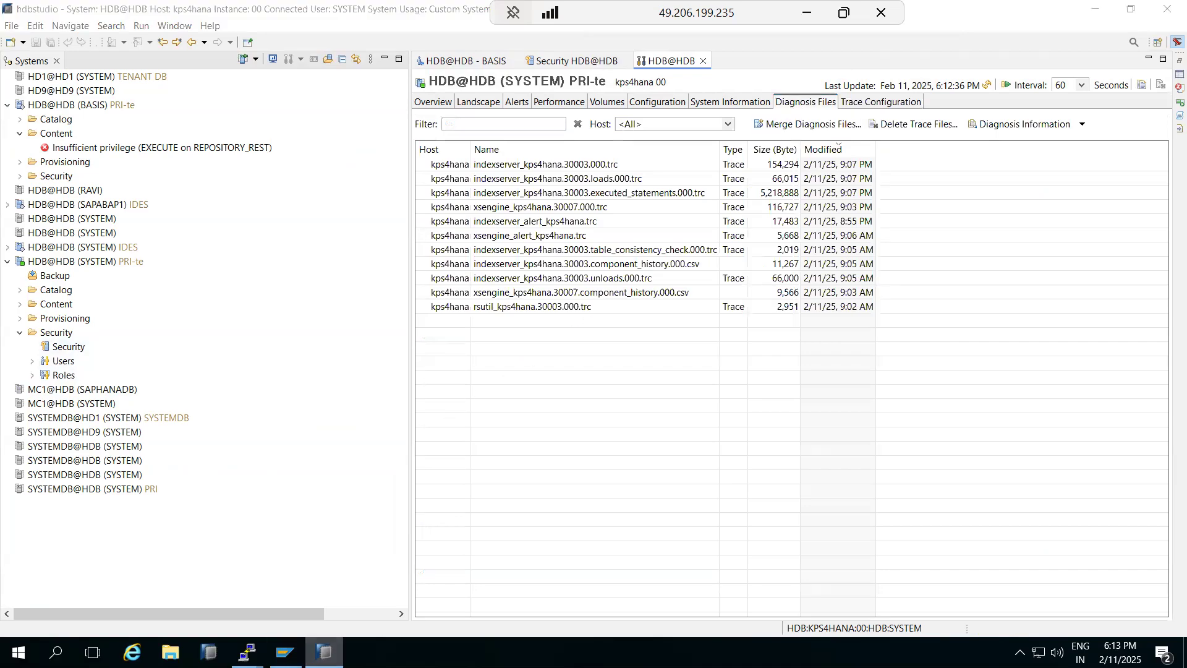
click(324, 653)
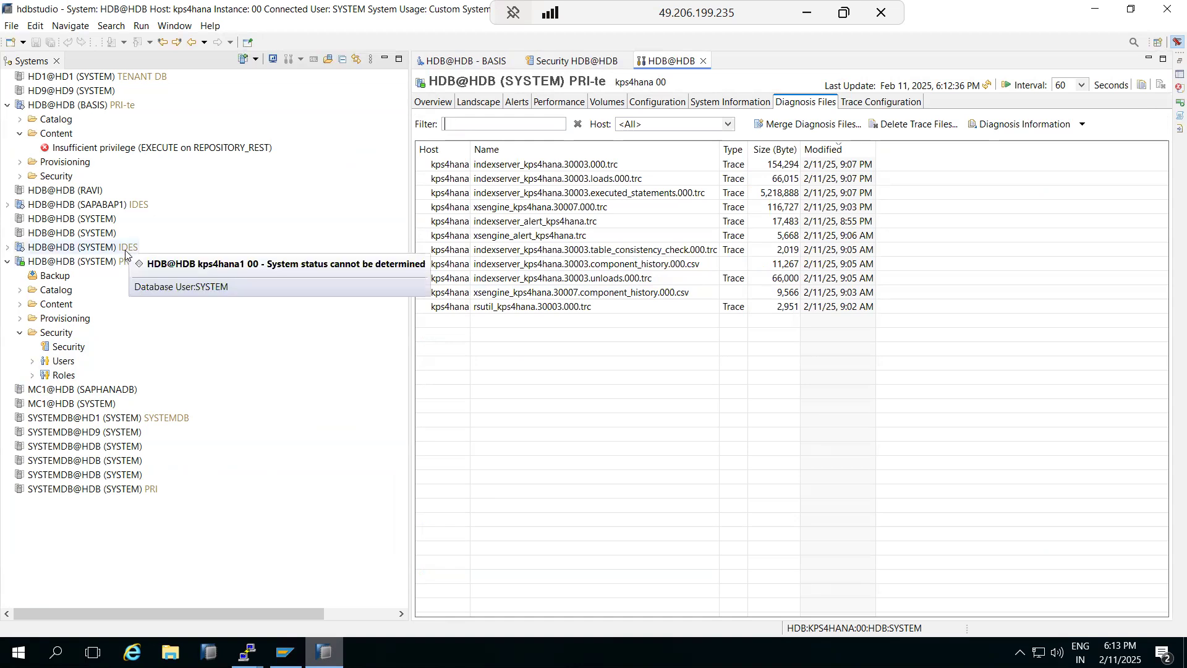
Step: Open SQL Console 2 on HDB@HDB (SYSTEM) PRI-te and type 'select * from'
right_click(35, 261)
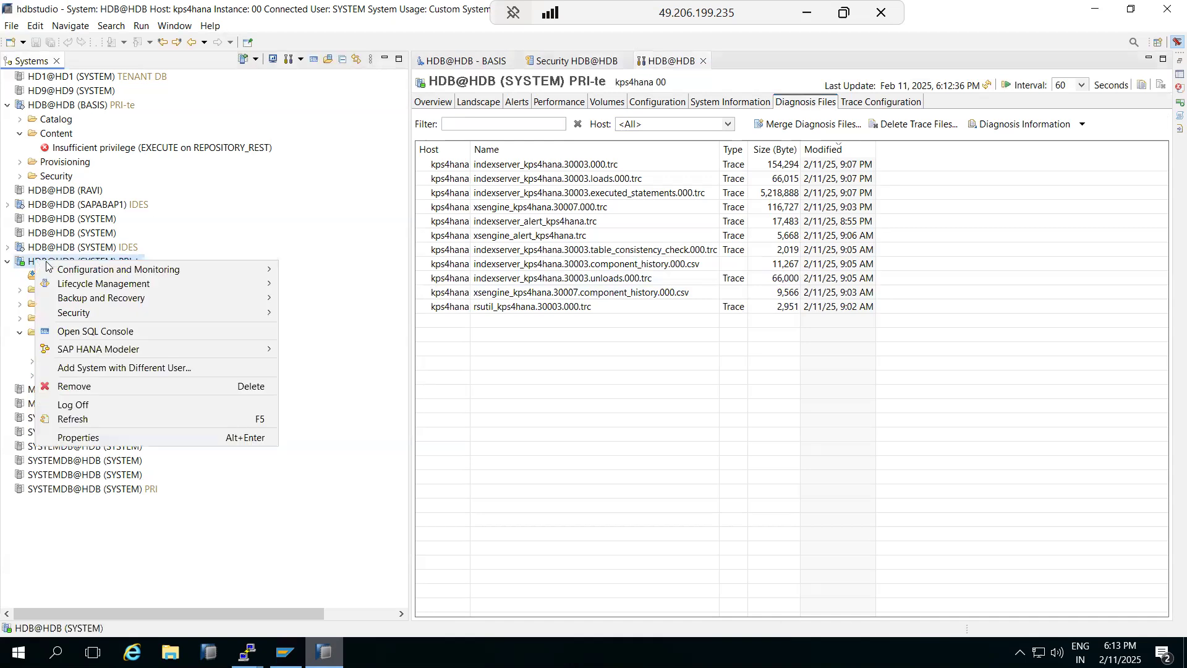
click(87, 334)
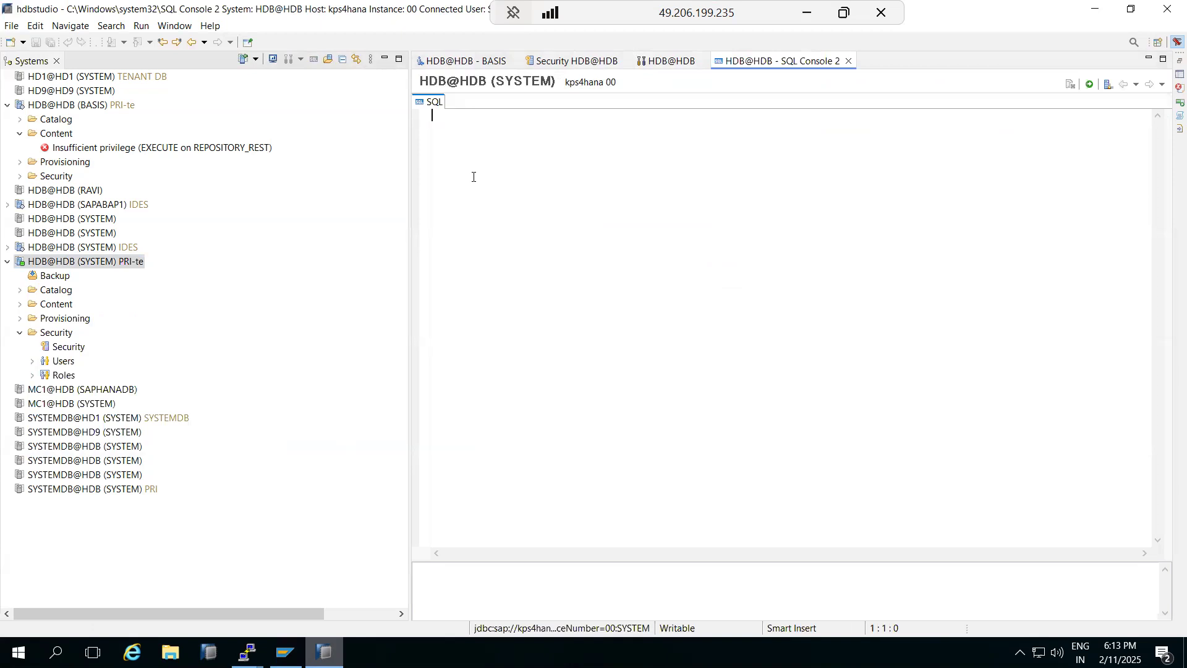
text(select )
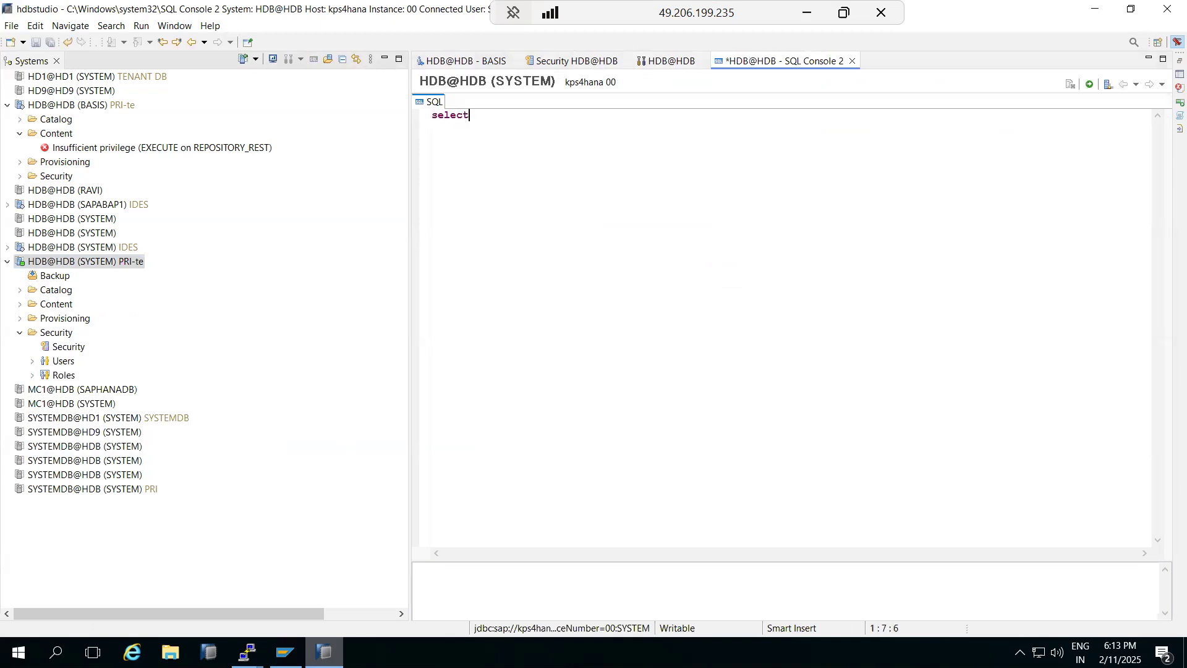
text(* from)
right_click(449, 653)
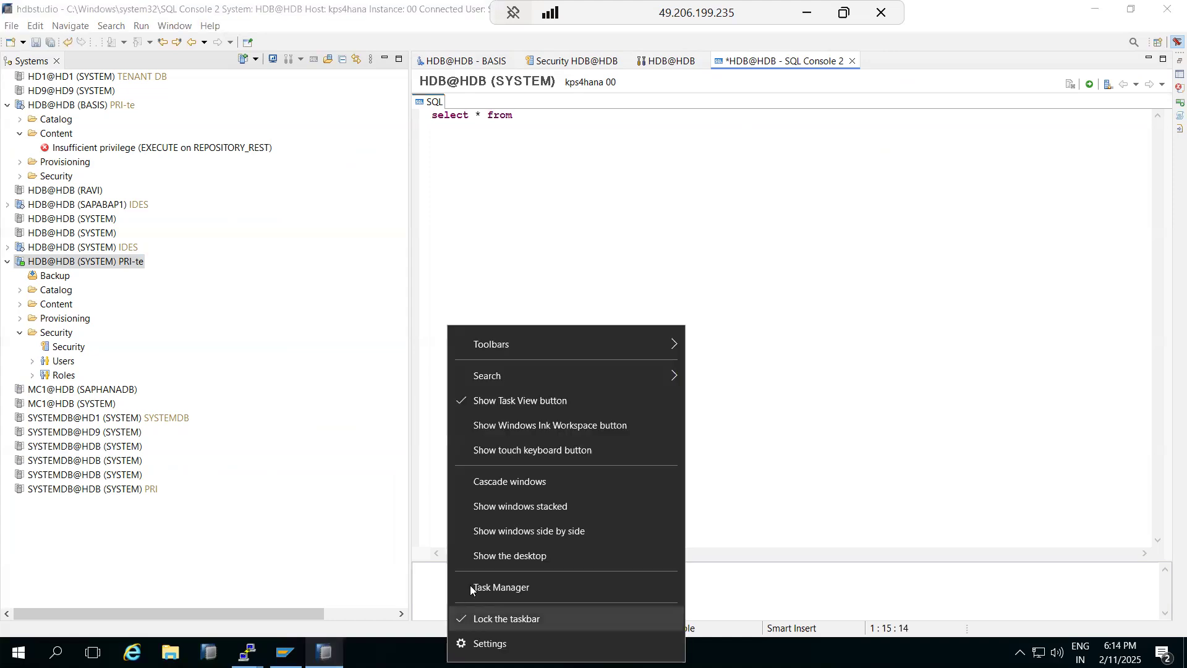
click(492, 553)
double_click(28, 115)
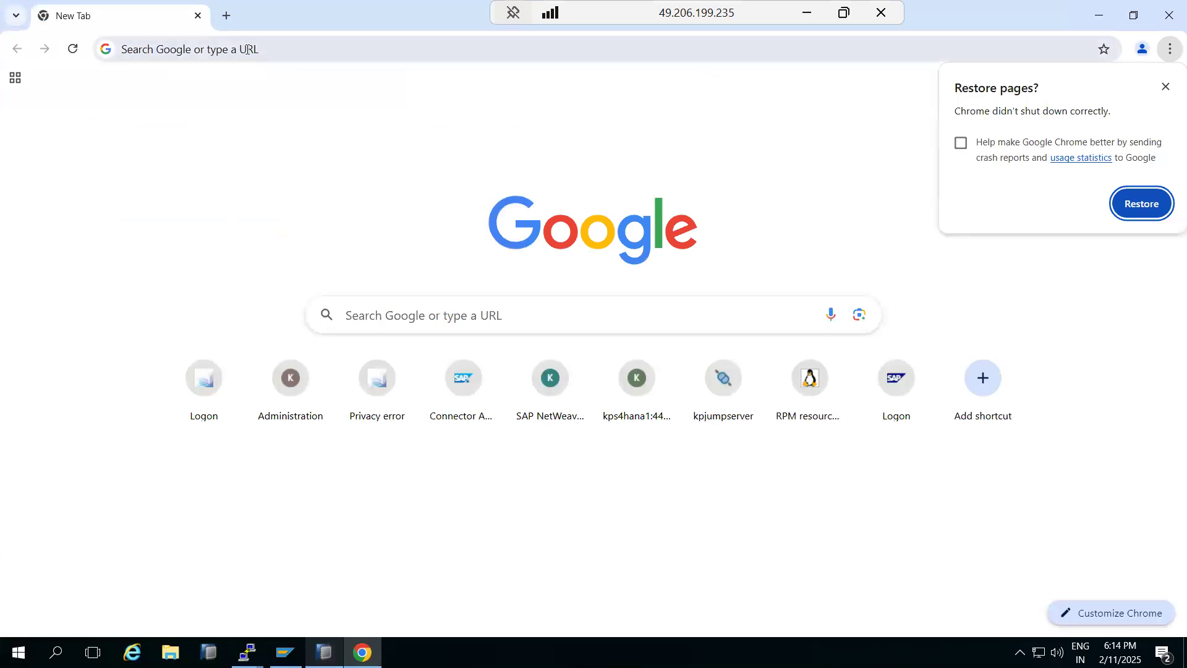
click(247, 52)
text(h)
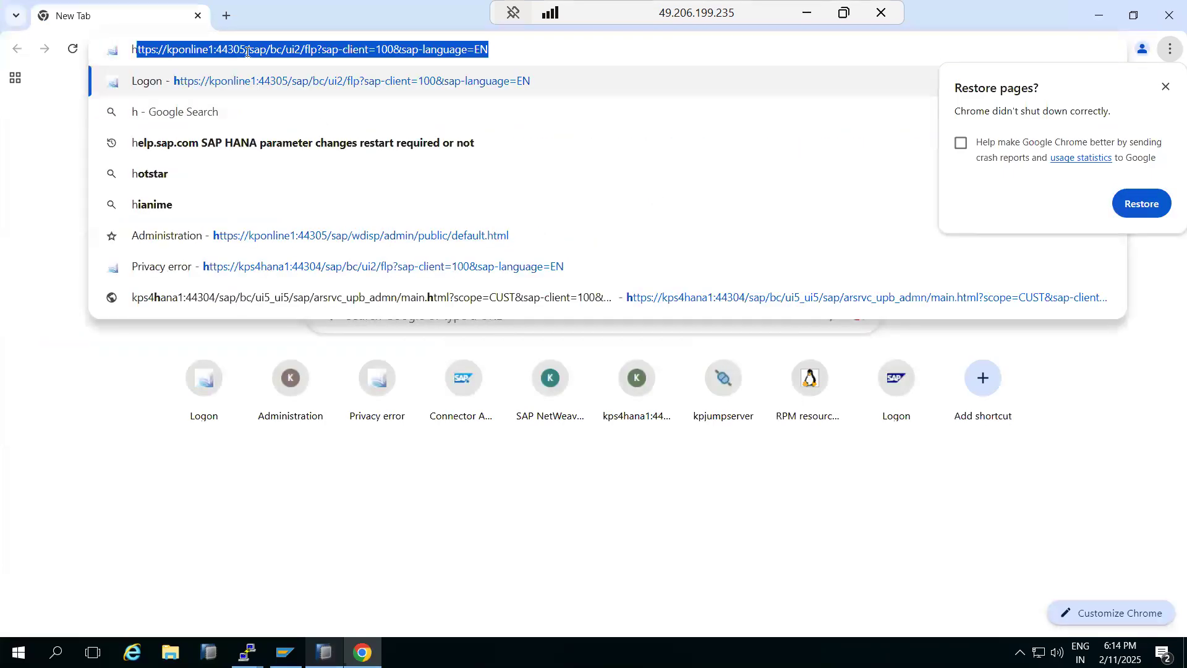
text(ow to che)
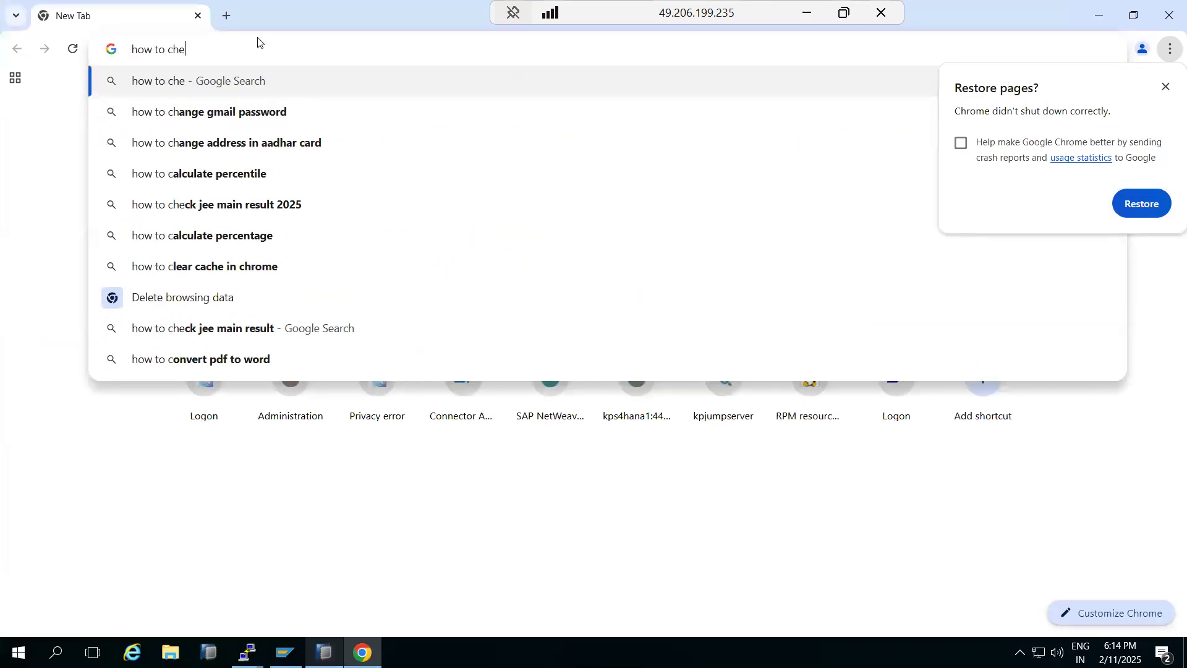
text(ck)
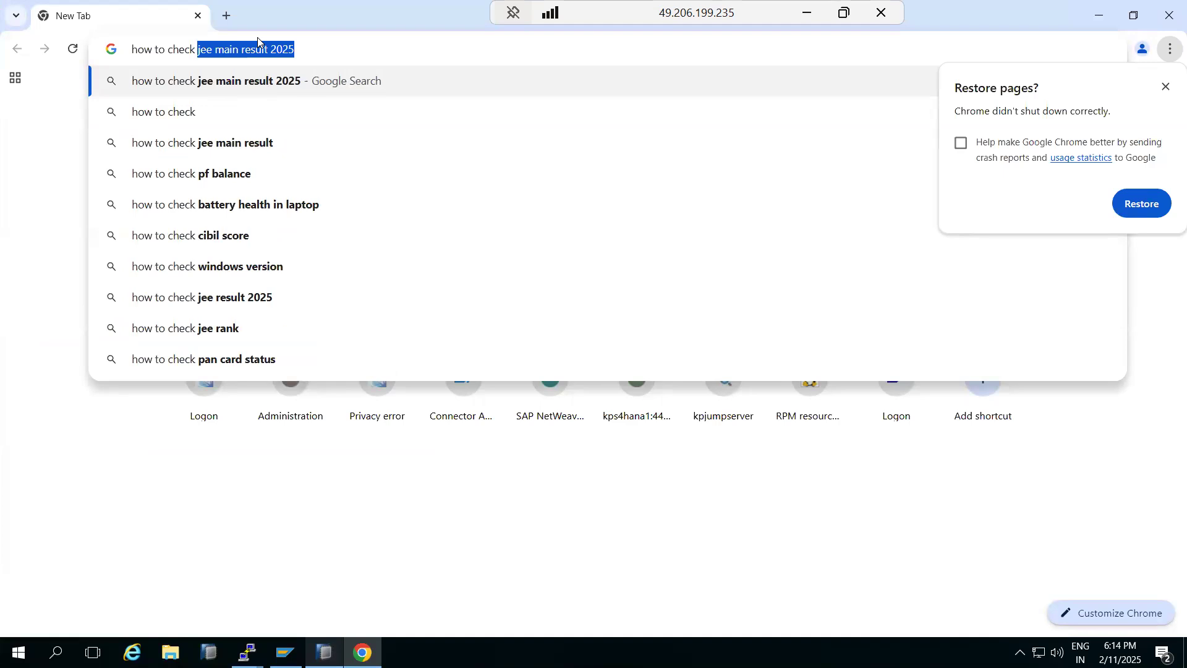
key(BackSpace)
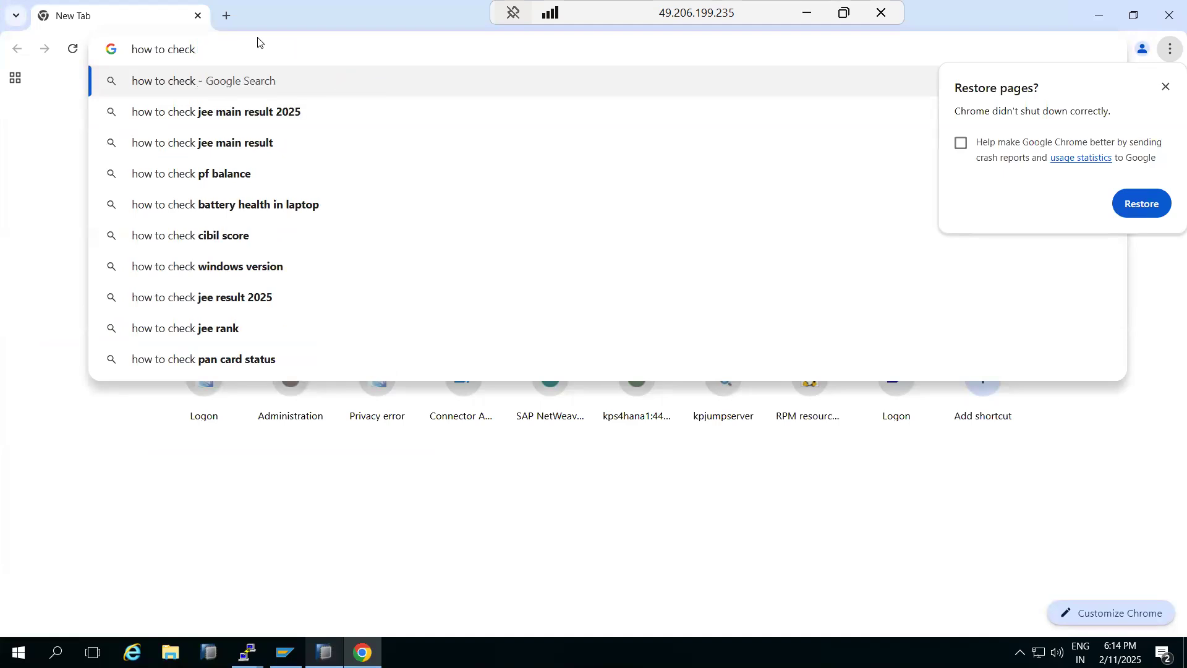
click(362, 652)
click(324, 652)
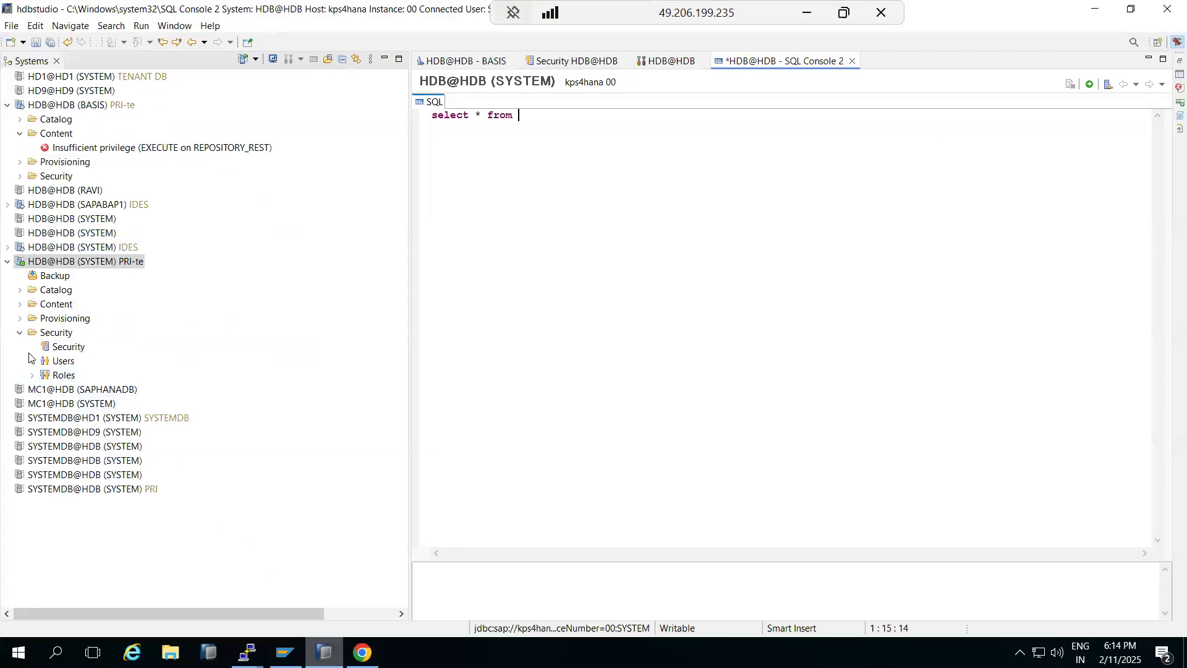
Step: Expand the HDB@HDB Catalog, peek into the SYS schema, then minimize HANA Studio
click(19, 291)
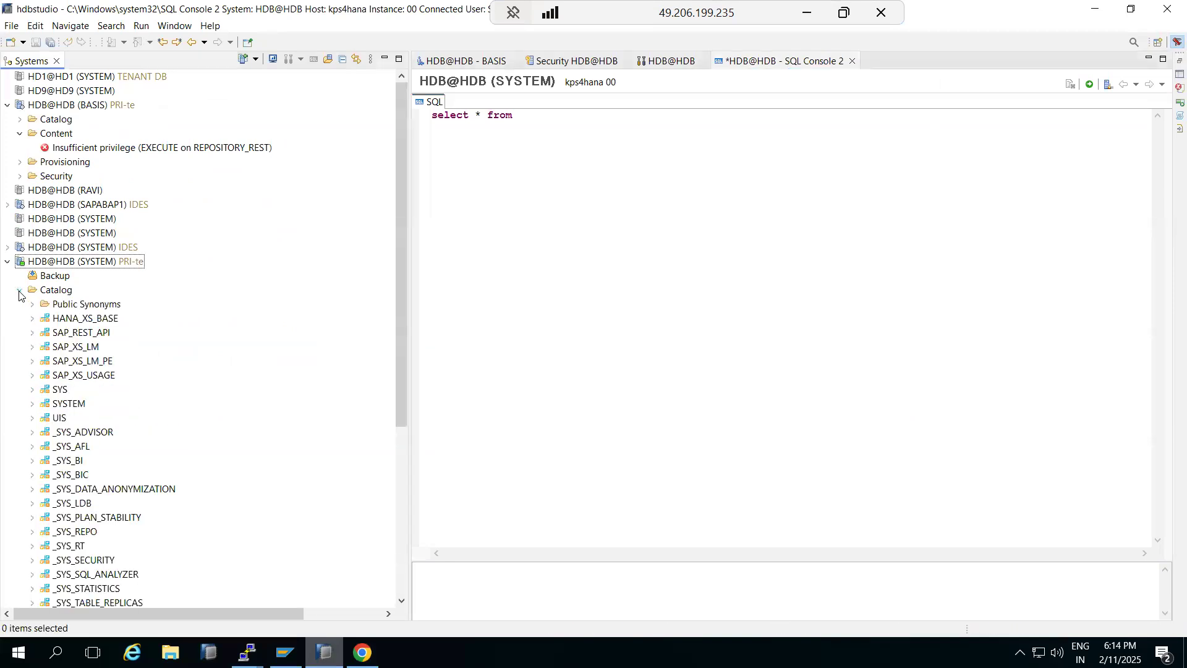
click(32, 390)
click(32, 390)
scroll(35, 390, down, 2)
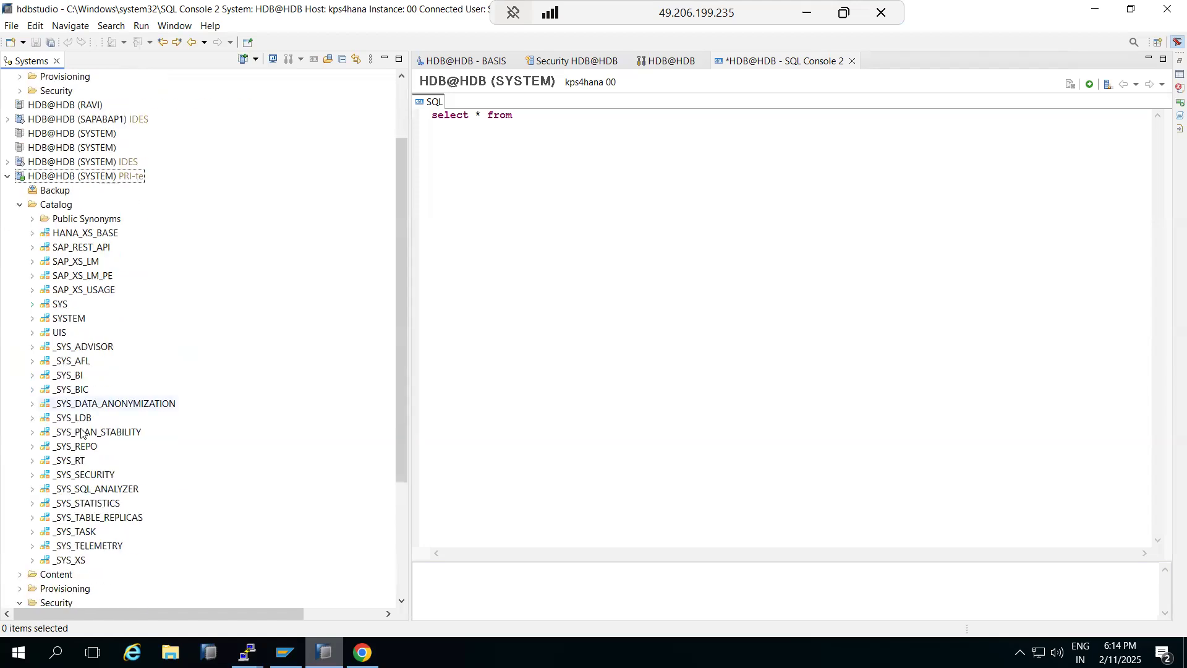
click(324, 652)
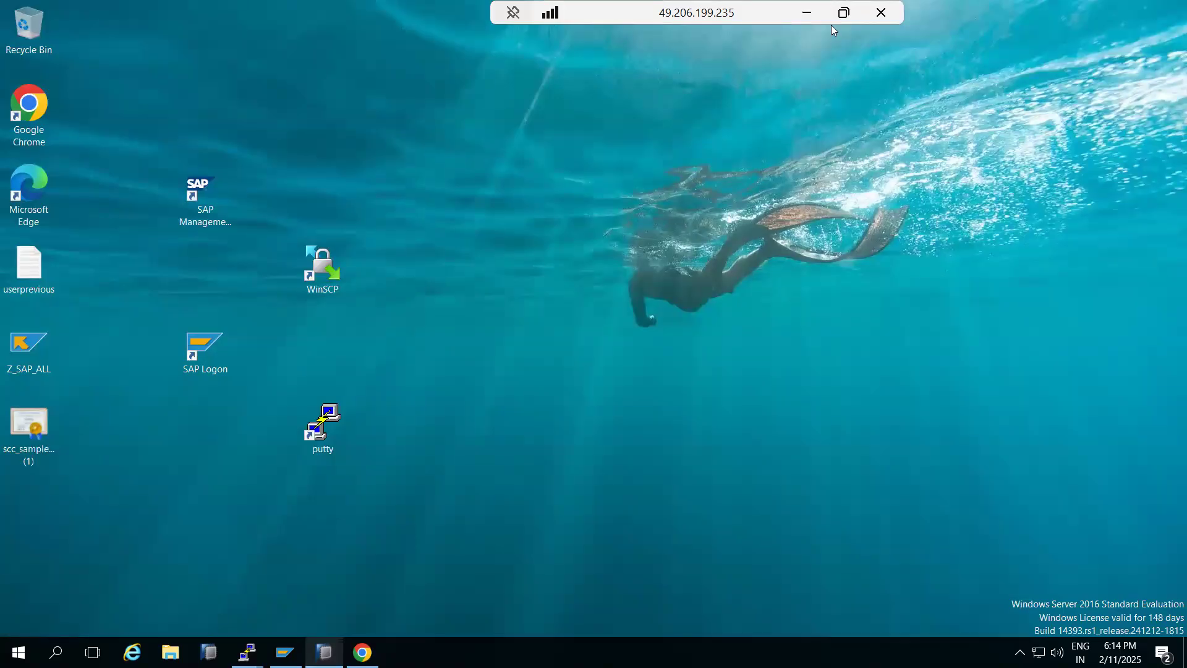
Step: In Paint, start a tall text note headed 'SAP level -'
click(807, 12)
click(263, 69)
click(513, 247)
drag(529, 307, 730, 564)
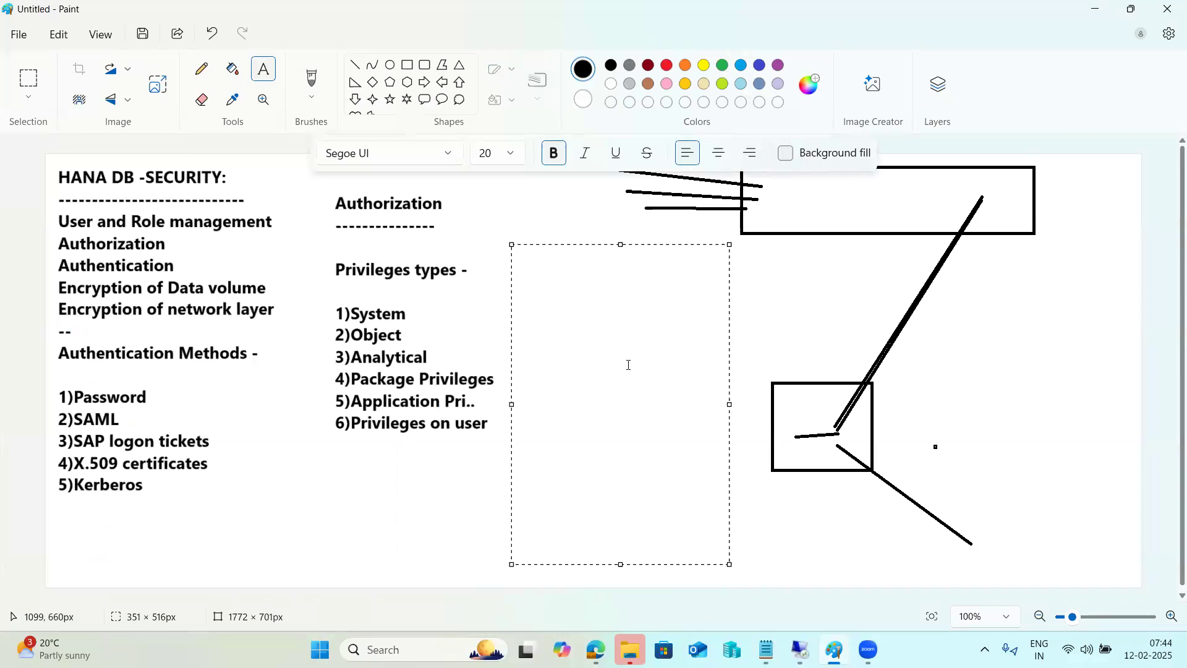
text(SAP level -)
key(Return)
Step: Add note lines USR02 and 'USR* TBDLS TVARV', then return to the remote desktop session
text(USR02)
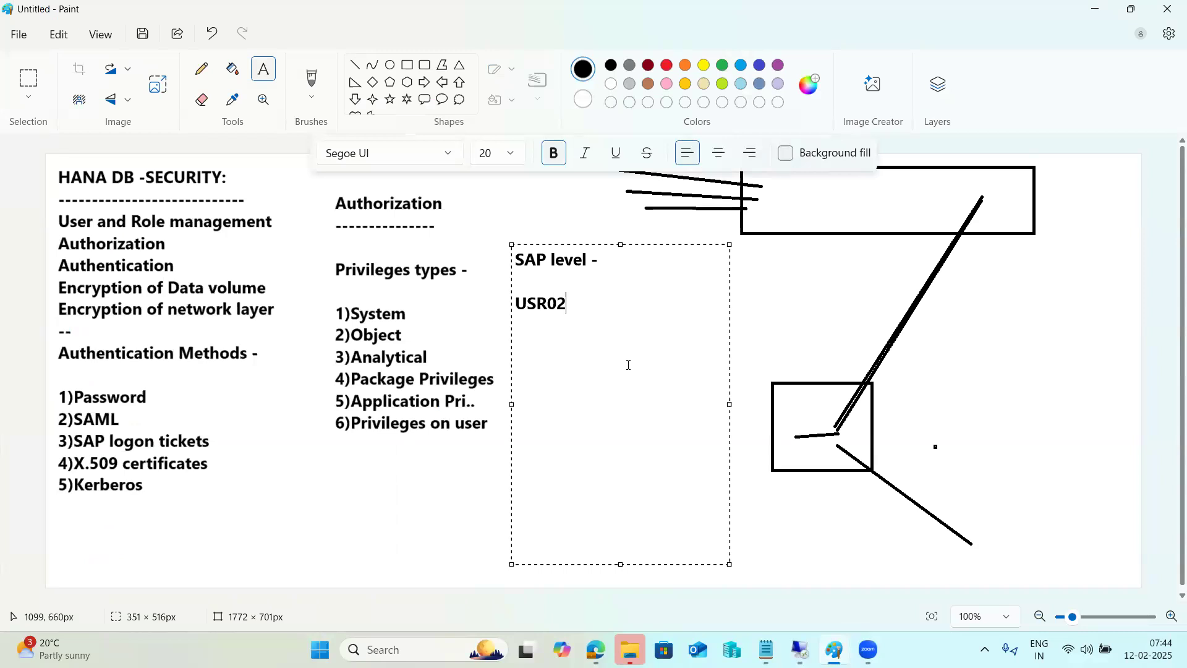
key(Return)
text(USR* TBDLS TVARV)
key(Return)
key(BackSpace)
key(BackSpace)
key(BackSpace)
key(BackSpace)
key(BackSpace)
key(BackSpace)
key(BackSpace)
key(BackSpace)
key(BackSpace)
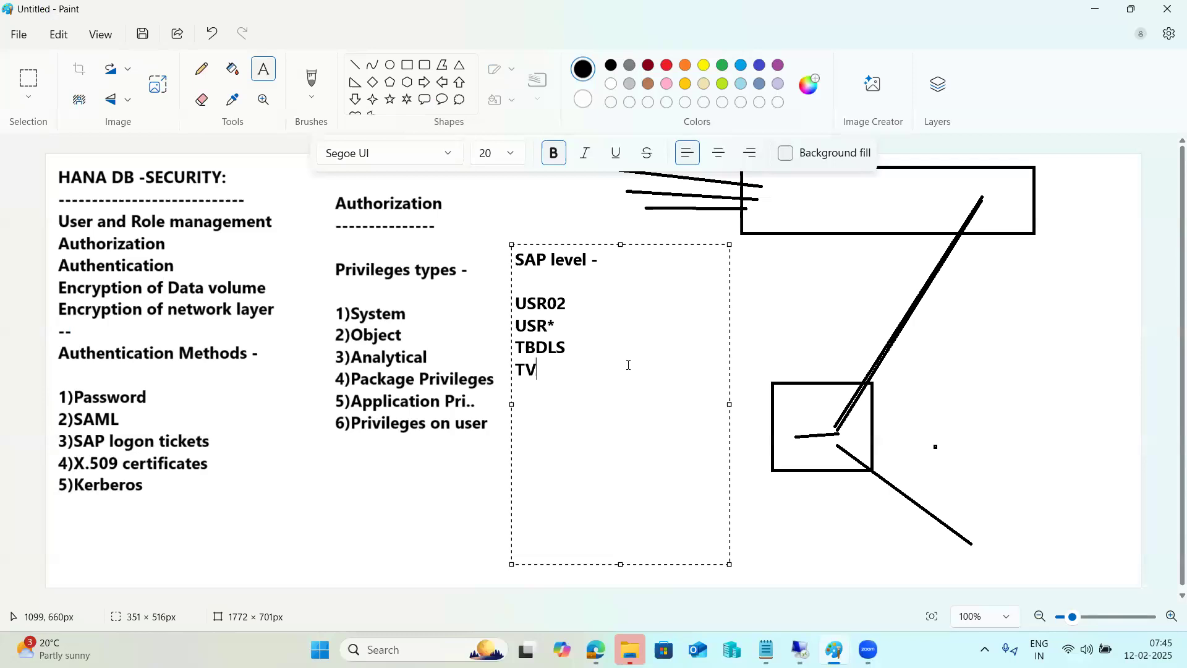
key(BackSpace)
key(BackSpace)
key(BackSpace)
key(BackSpace)
key(BackSpace)
key(BackSpace)
key(BackSpace)
key(BackSpace)
key(BackSpace)
key(BackSpace)
key(BackSpace)
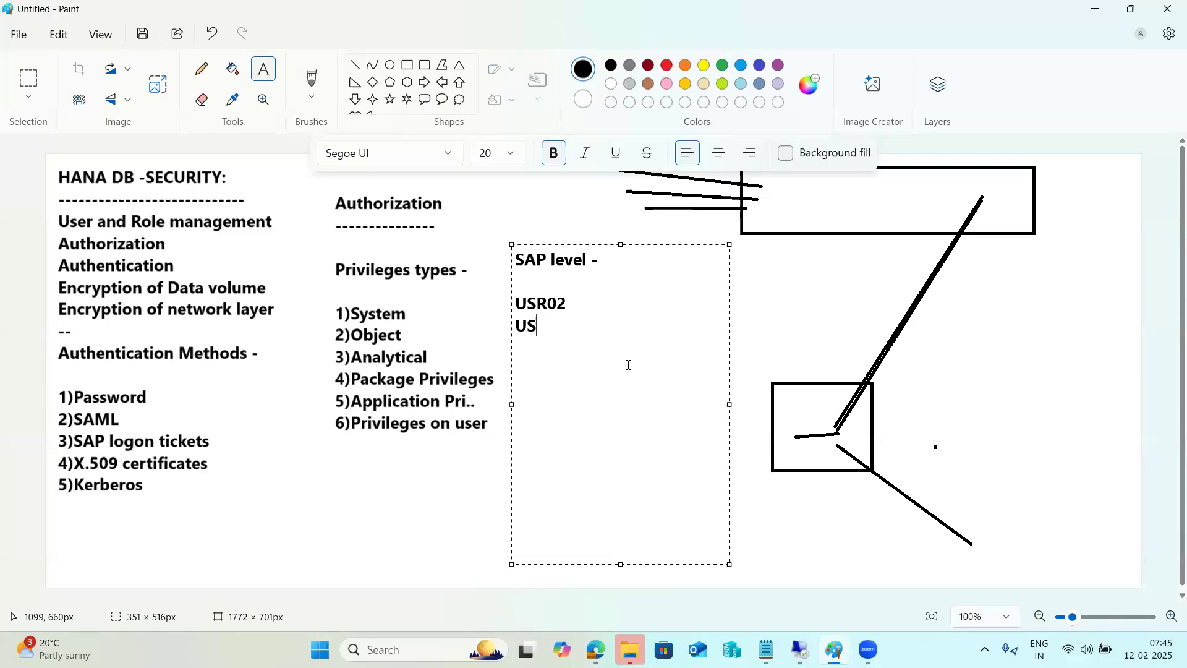
key(BackSpace)
key(BackSpace)
key(BackSpace)
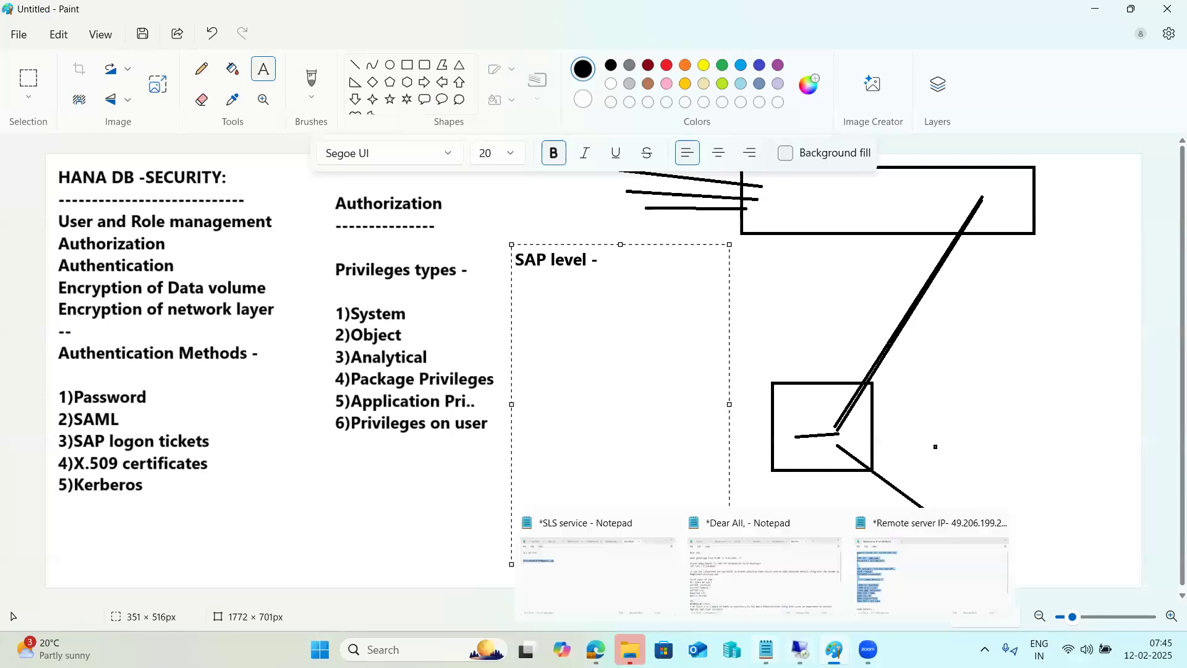
mouse_move(801, 649)
click(803, 589)
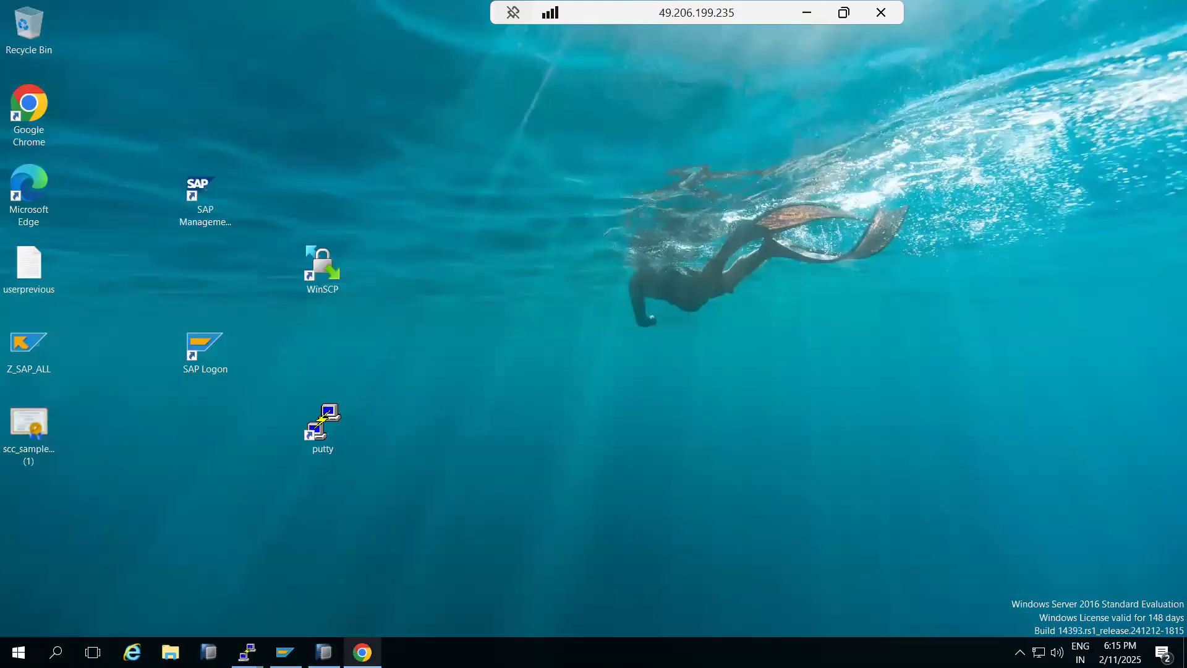
Step: Bring HANA Studio forward, peek into SYS, and resume the 'select * from' query in SQL Console 2
click(324, 652)
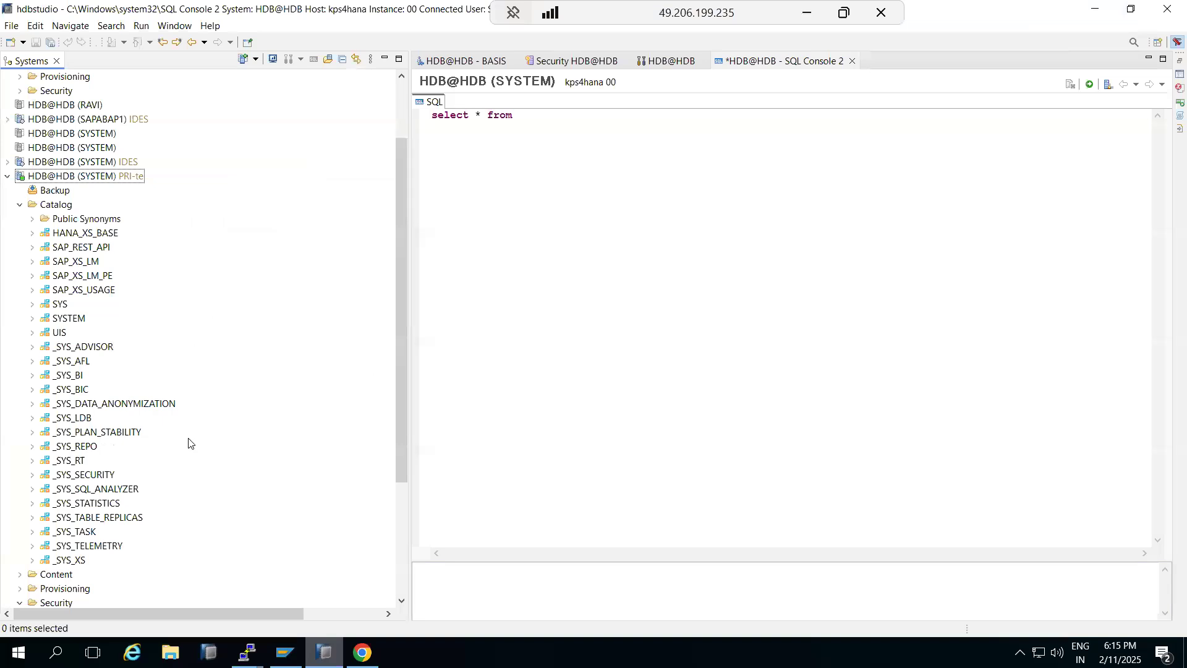
click(32, 305)
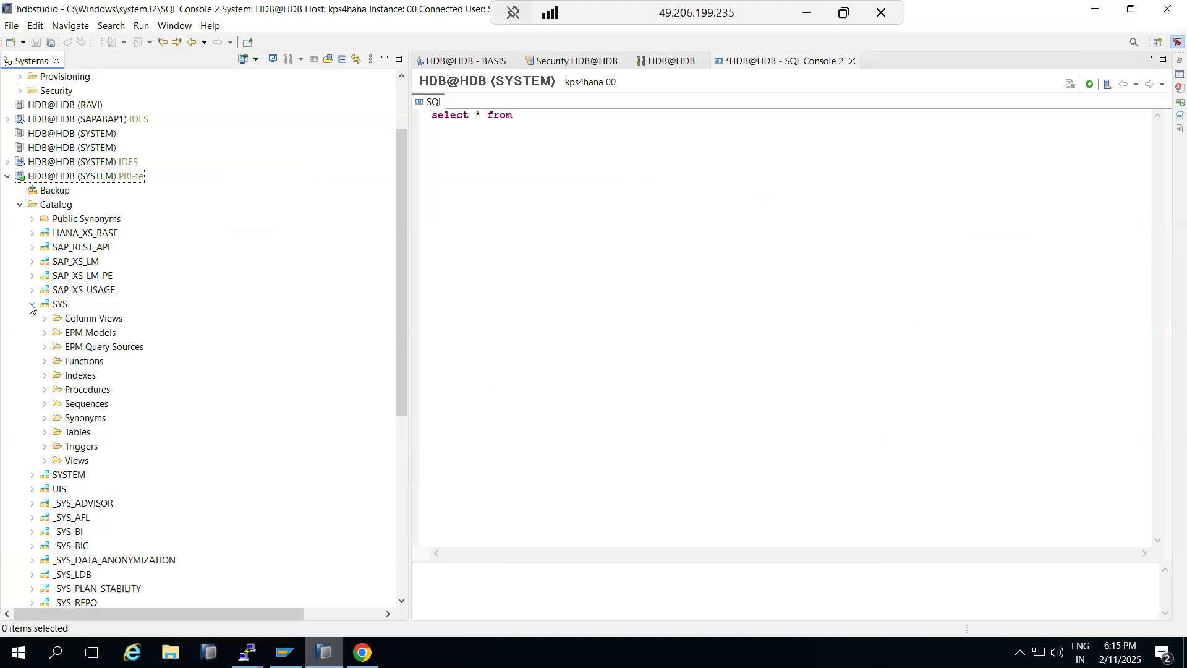
click(31, 305)
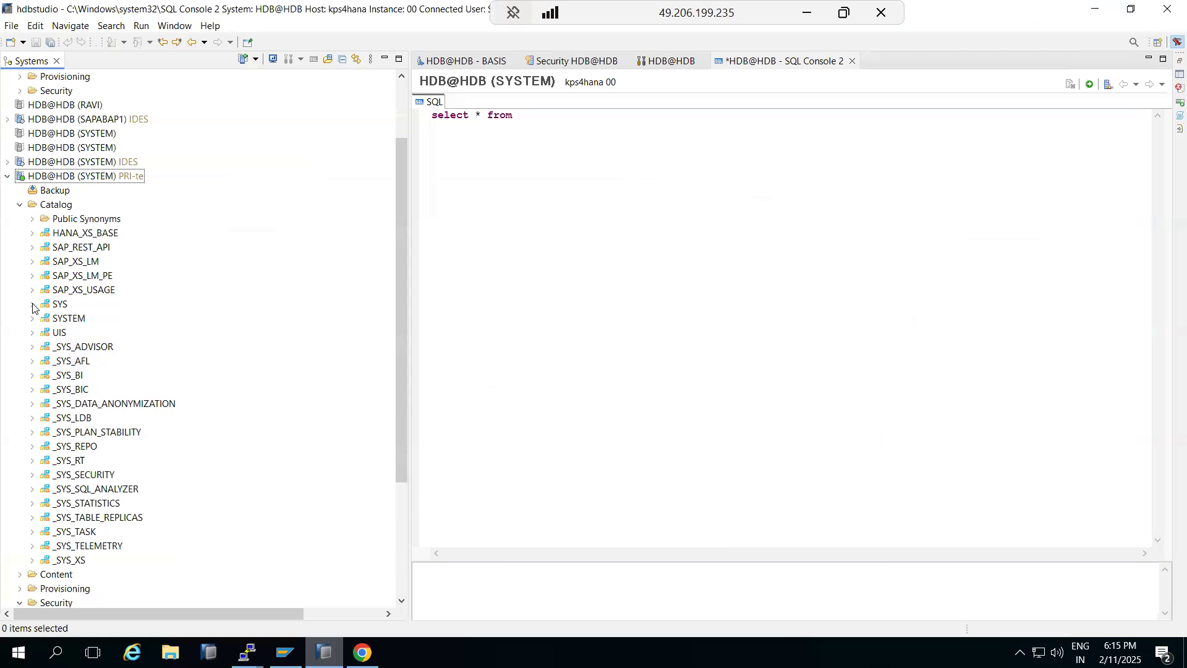
click(541, 117)
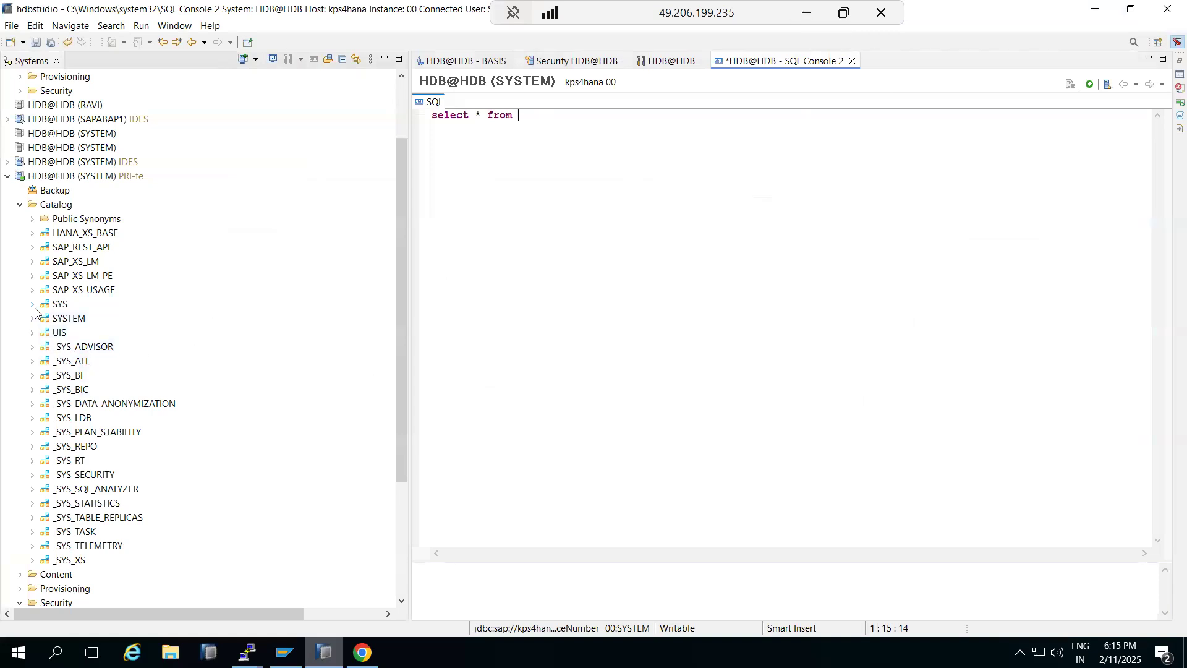
click(805, 17)
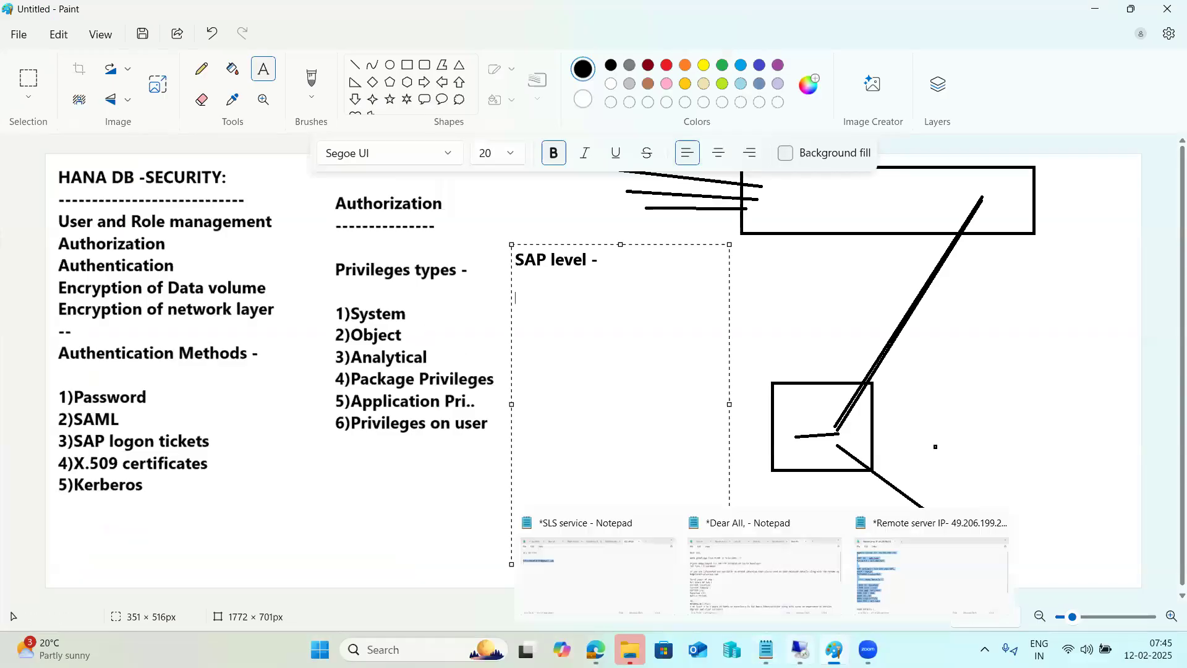
mouse_move(802, 649)
click(807, 580)
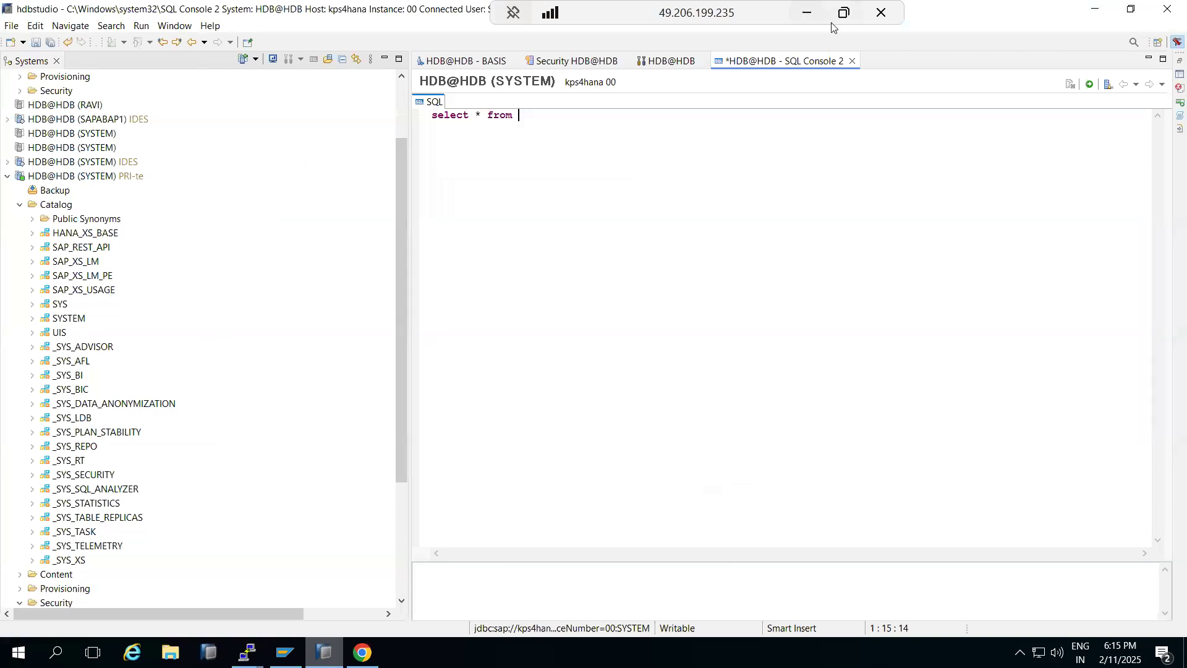
Step: Search Google in Chrome for 'auditing logs in SAP HANA'
click(378, 648)
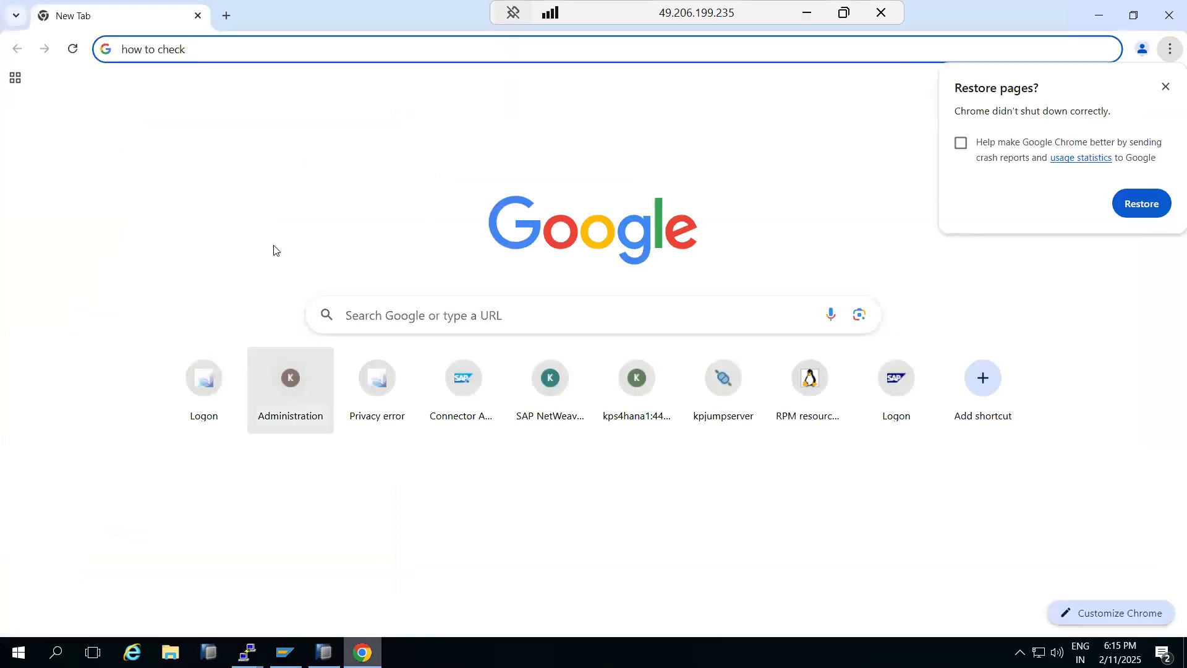
text(audi)
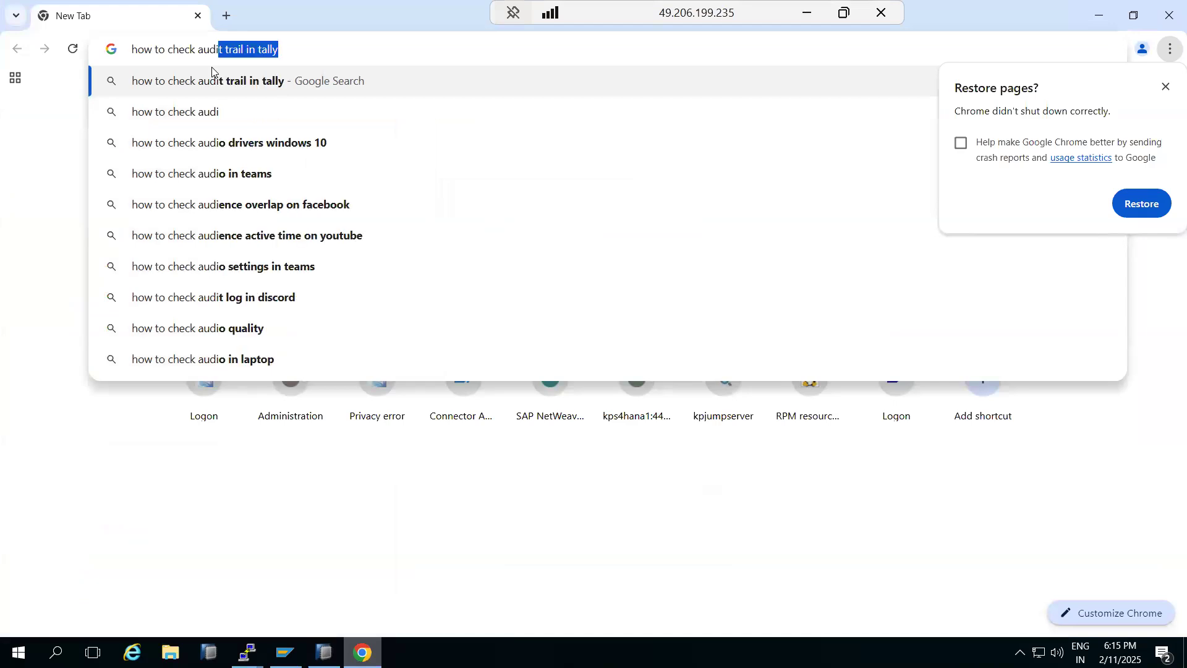
text(ting logs in)
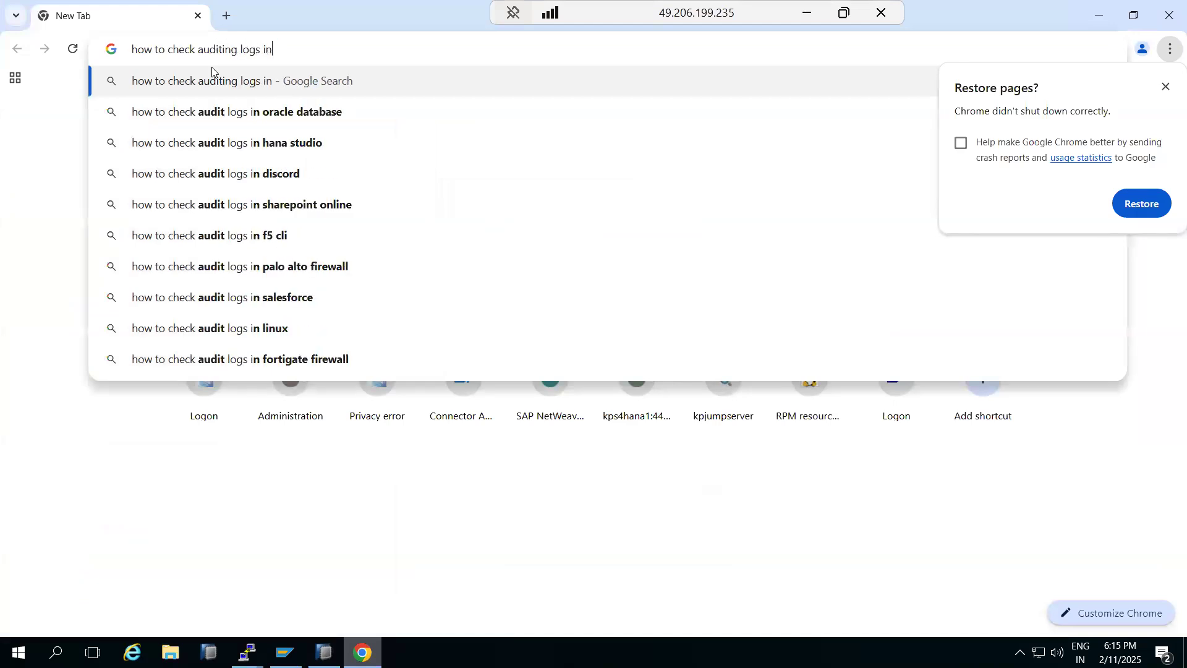
text( SAP HANA)
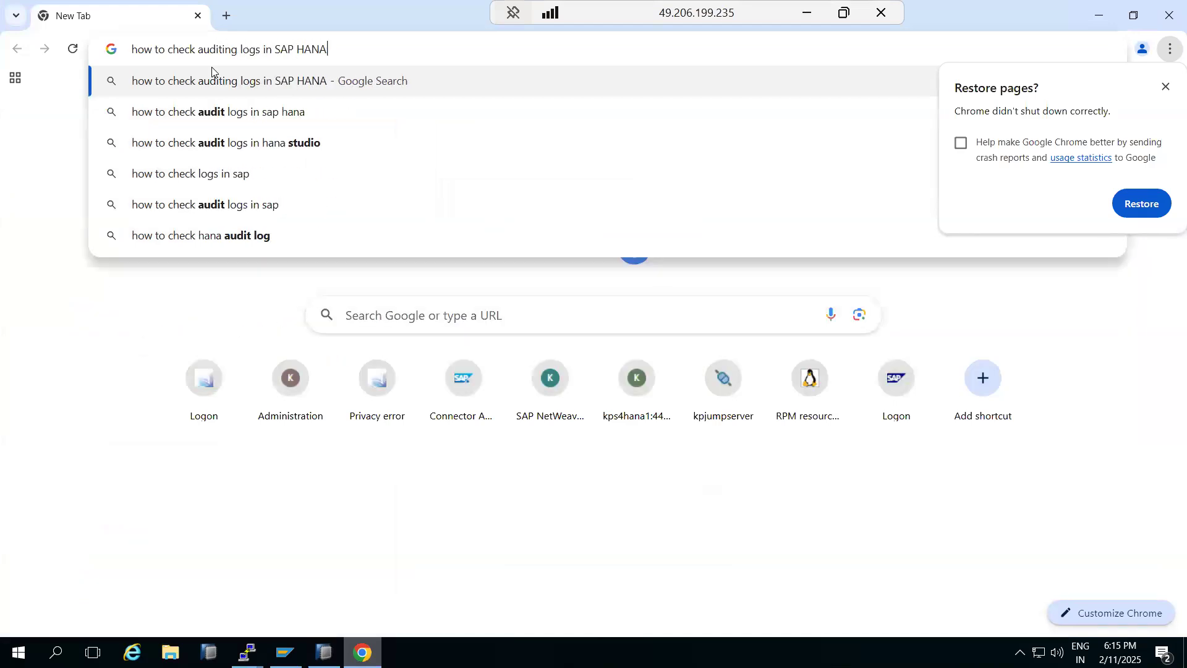
key(Return)
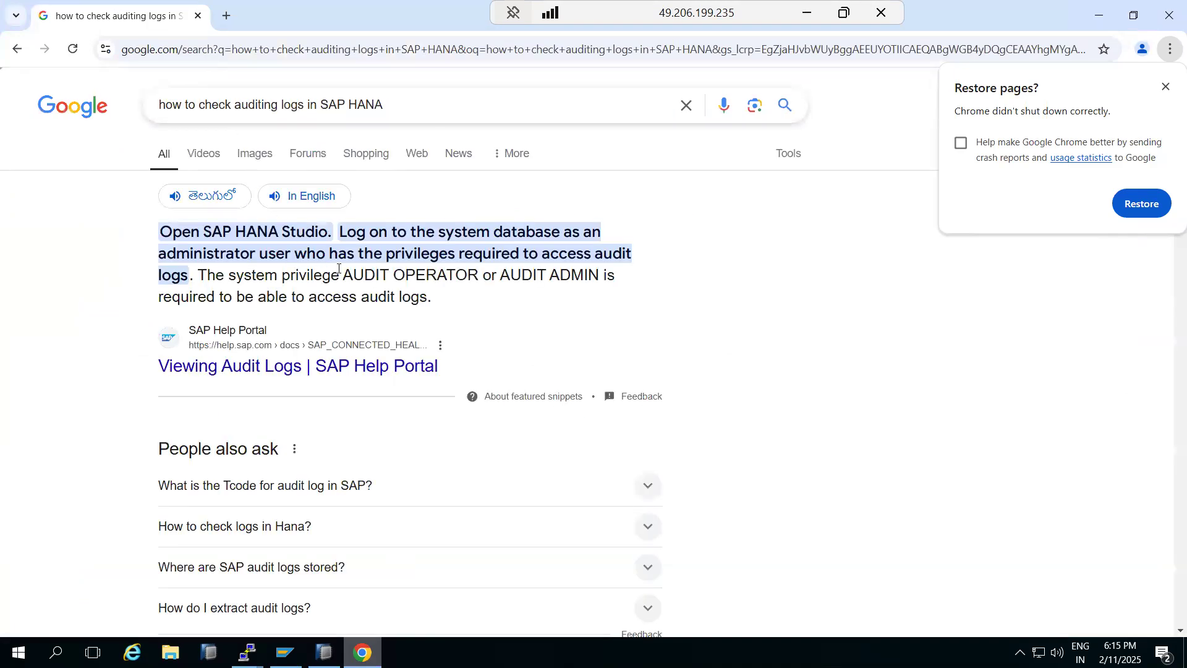
Step: Review the results on AUDIT OPERATOR / AUDIT ADMIN privileges and the audit log Tcode answer
drag(346, 267, 576, 269)
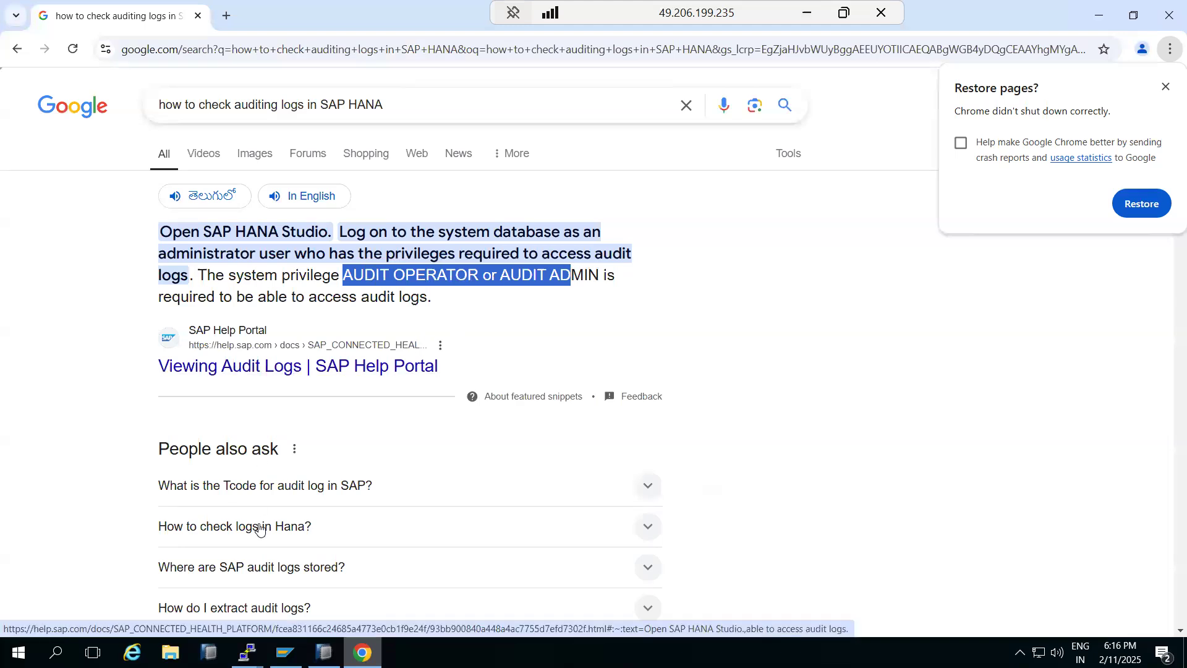
click(260, 490)
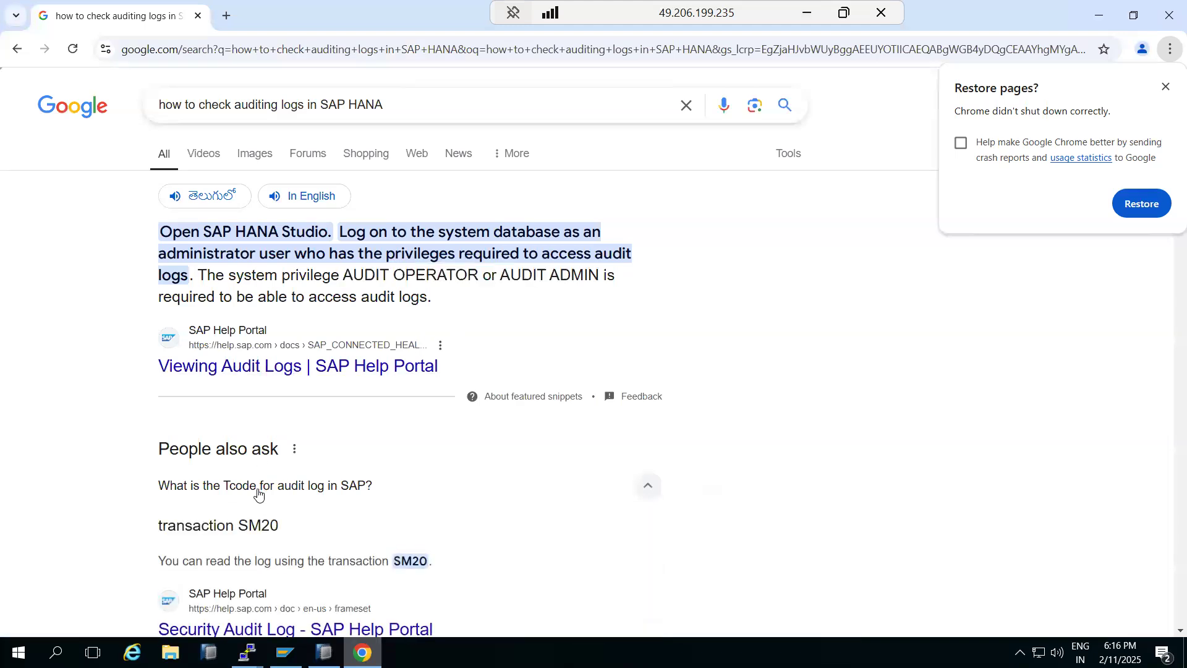
click(258, 492)
scroll(247, 365, down, 5)
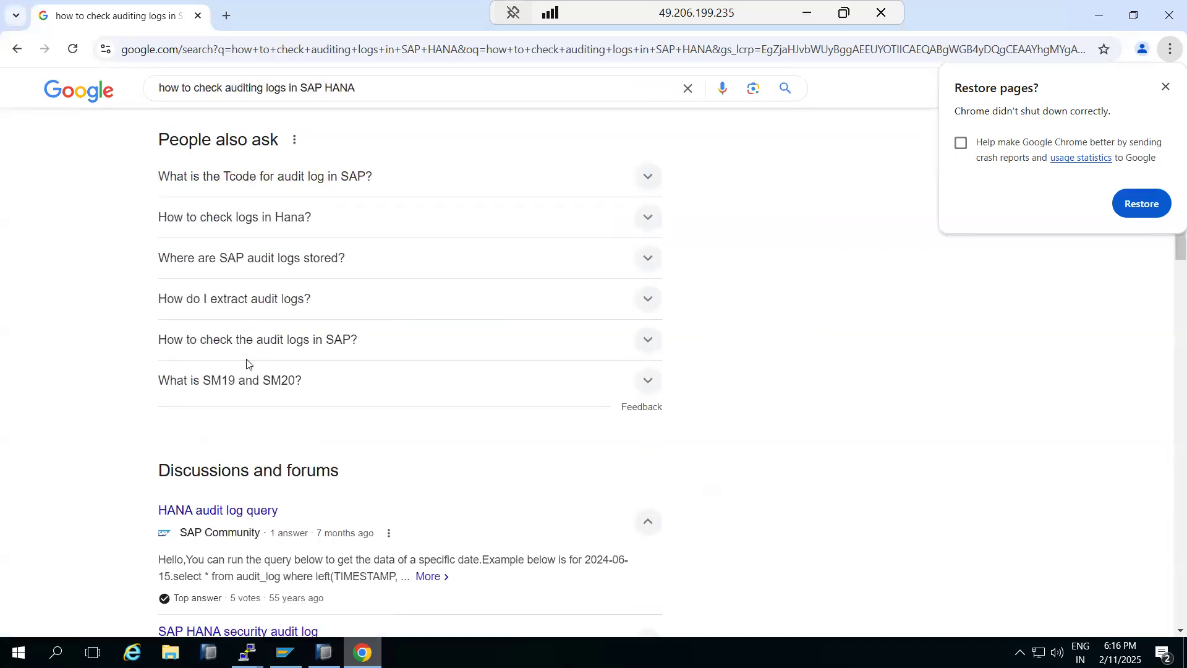
scroll(247, 362, up, 4)
scroll(247, 365, down, 4)
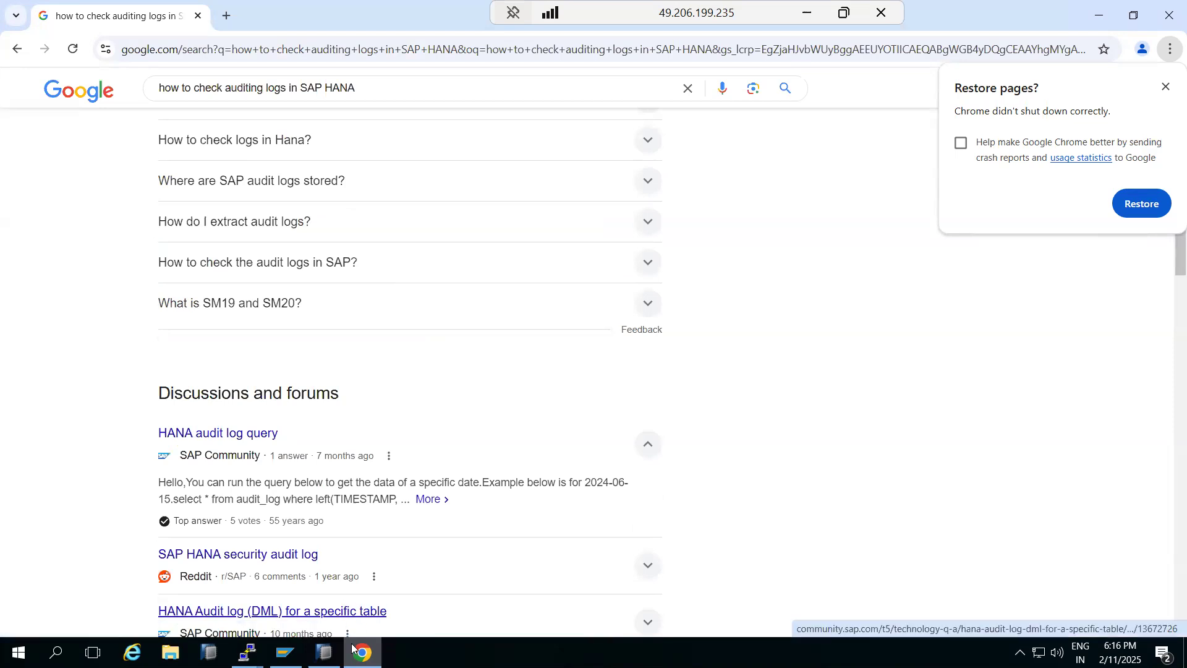
click(325, 653)
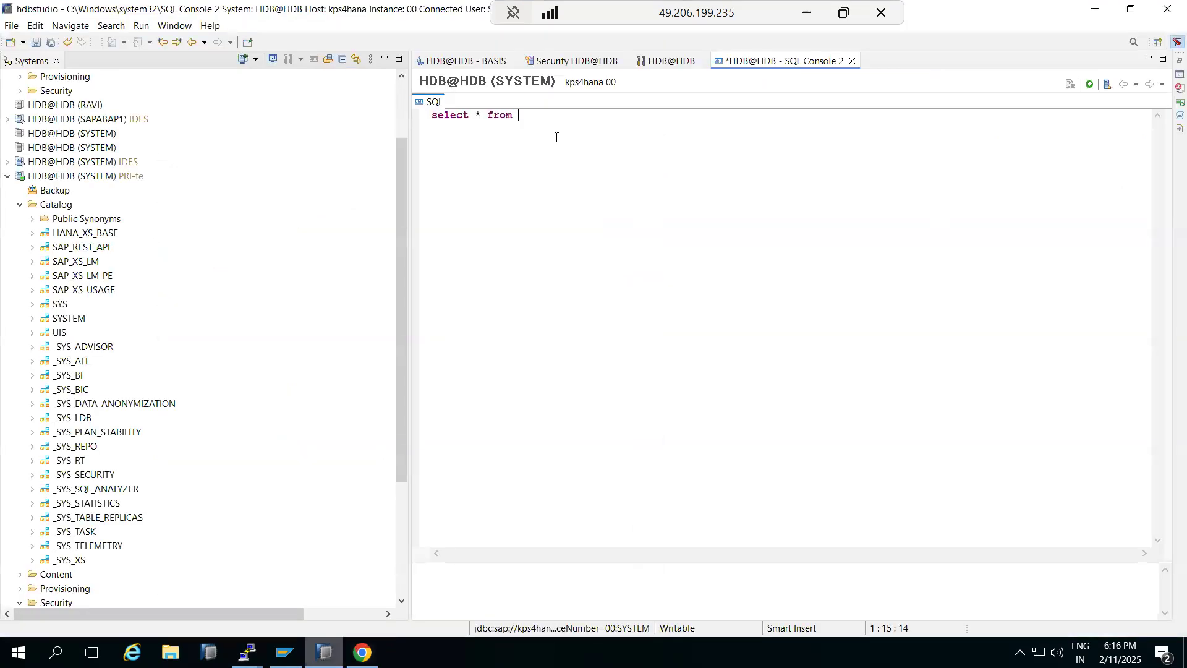
Step: Complete the statement to 'select * from audit_log;' and execute it
text(dit)
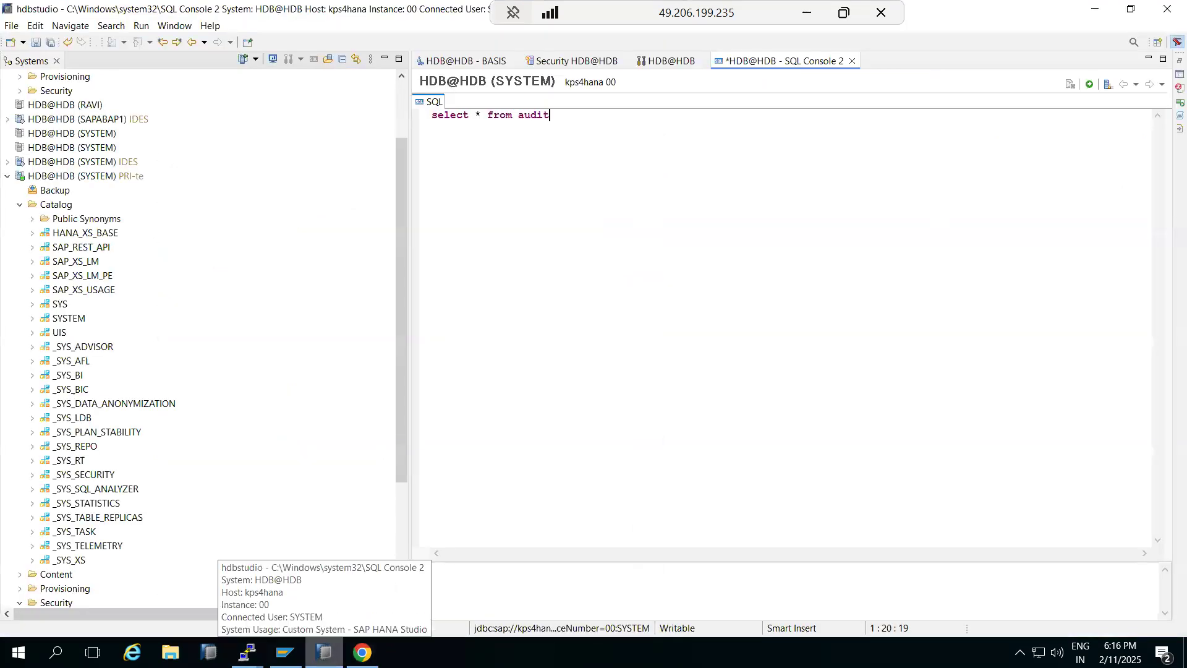
text(_log;)
click(1092, 85)
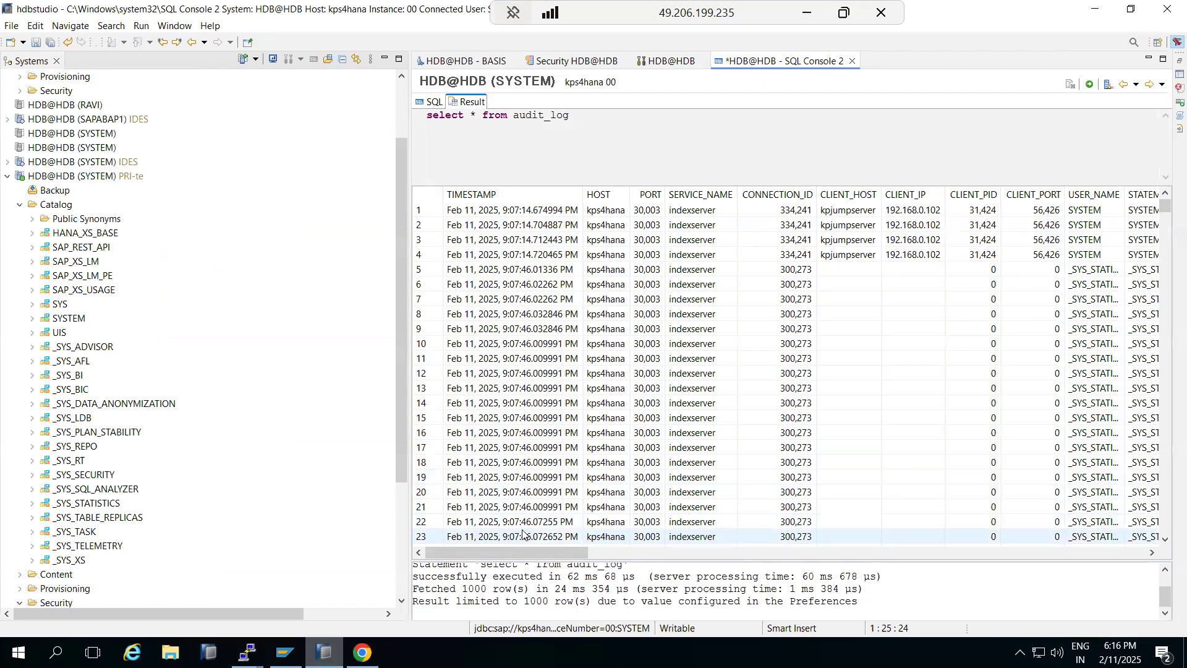
drag(511, 550, 628, 559)
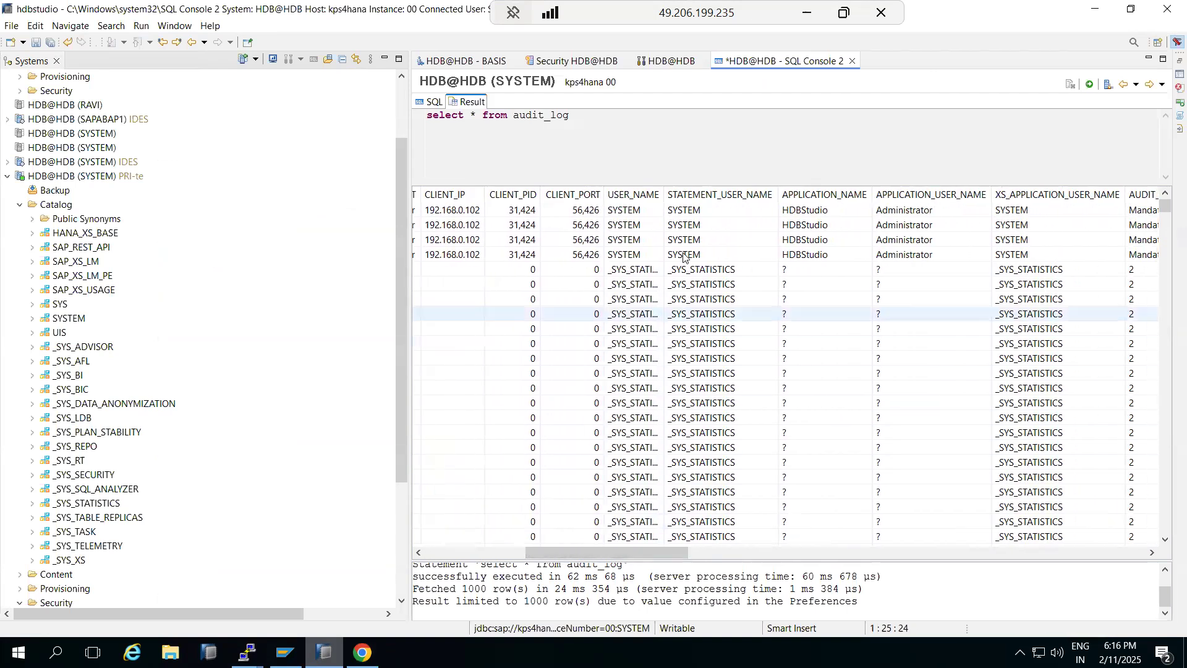
drag(626, 551, 718, 550)
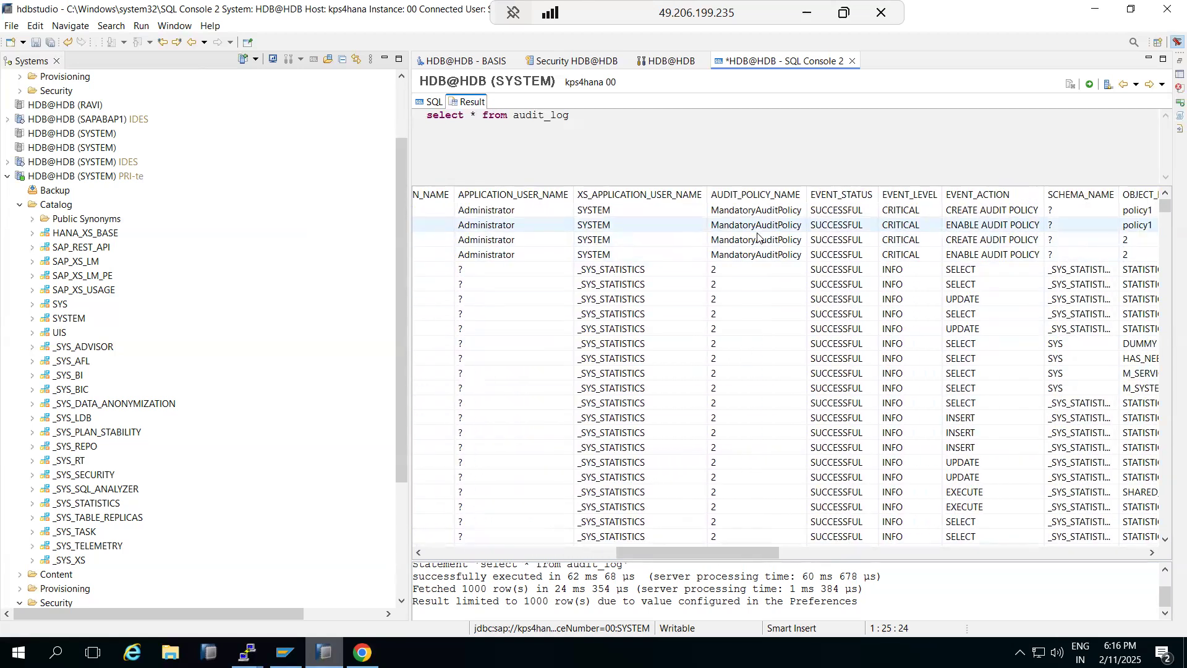
drag(717, 551, 765, 552)
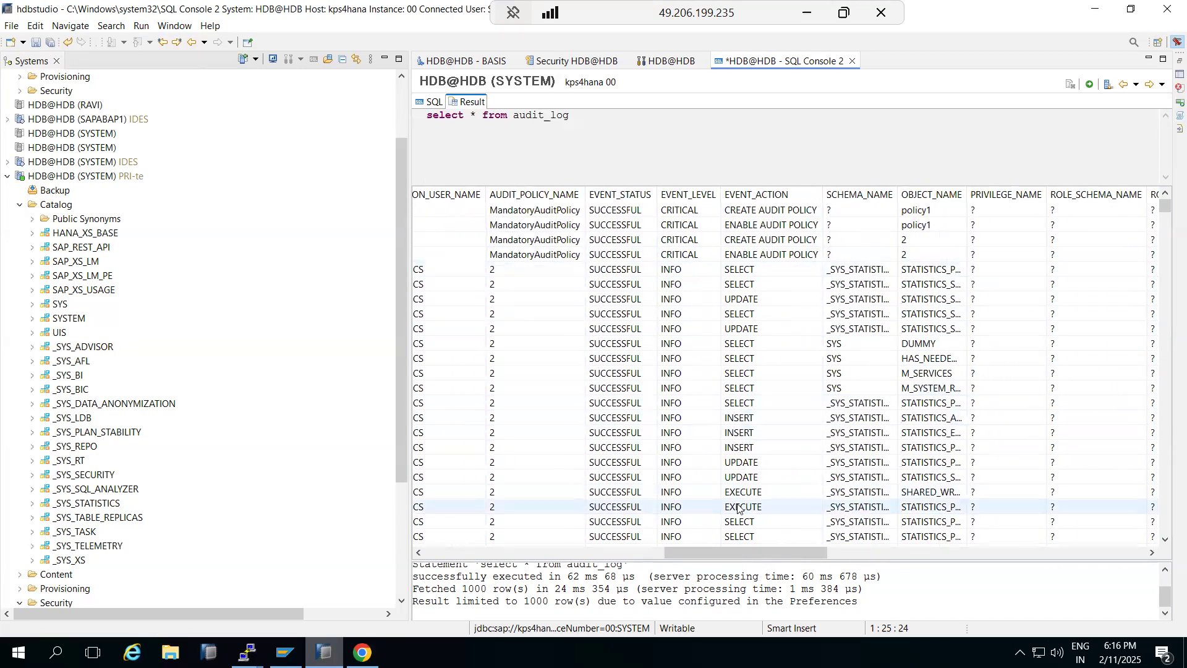
drag(738, 557, 575, 546)
drag(361, 543, 490, 554)
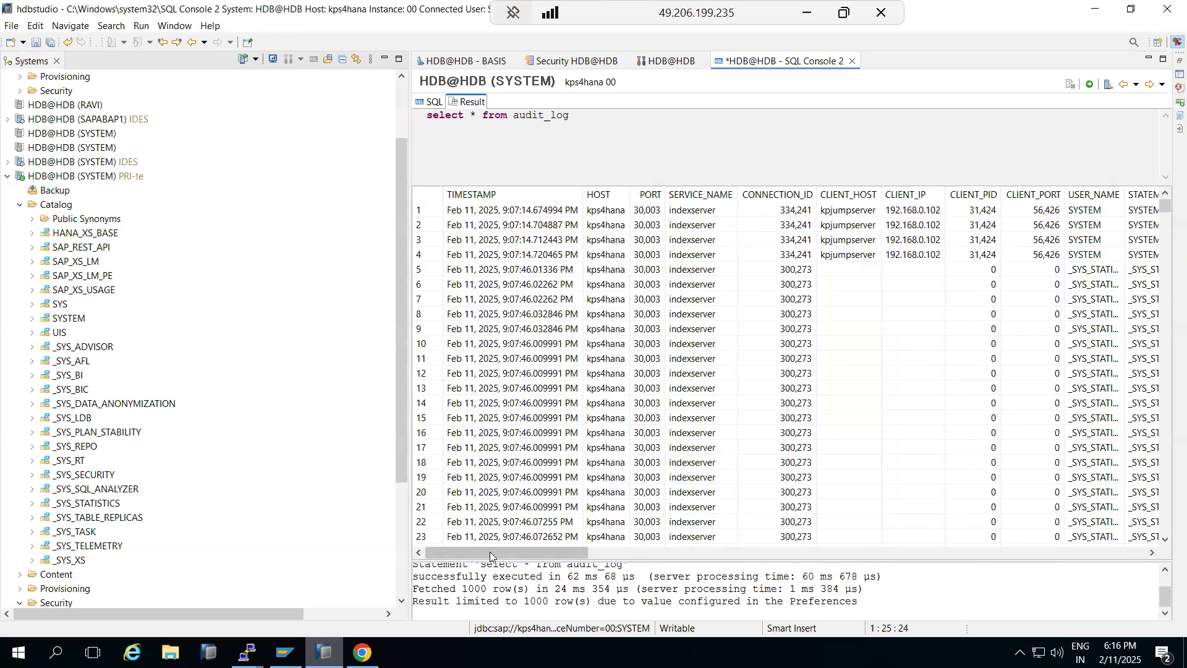
mouse_move(1165, 209)
mouse_down()
mouse_move(1160, 526)
mouse_move(1150, 544)
mouse_move(1161, 489)
mouse_move(1159, 201)
mouse_up()
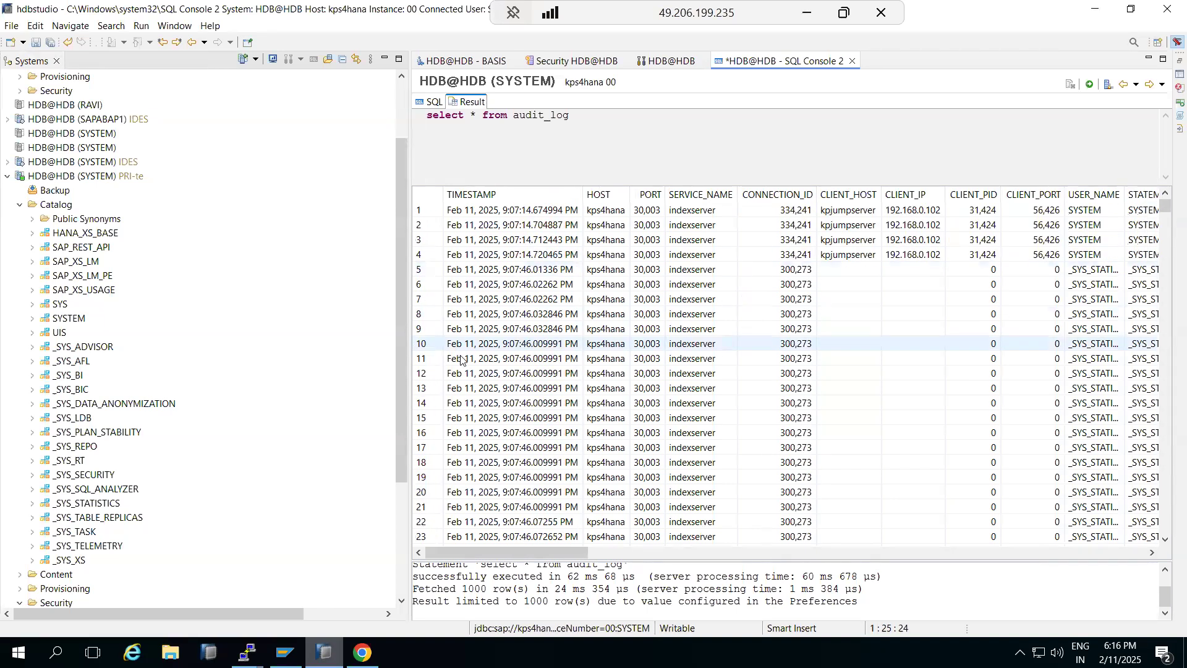
right_click(1032, 162)
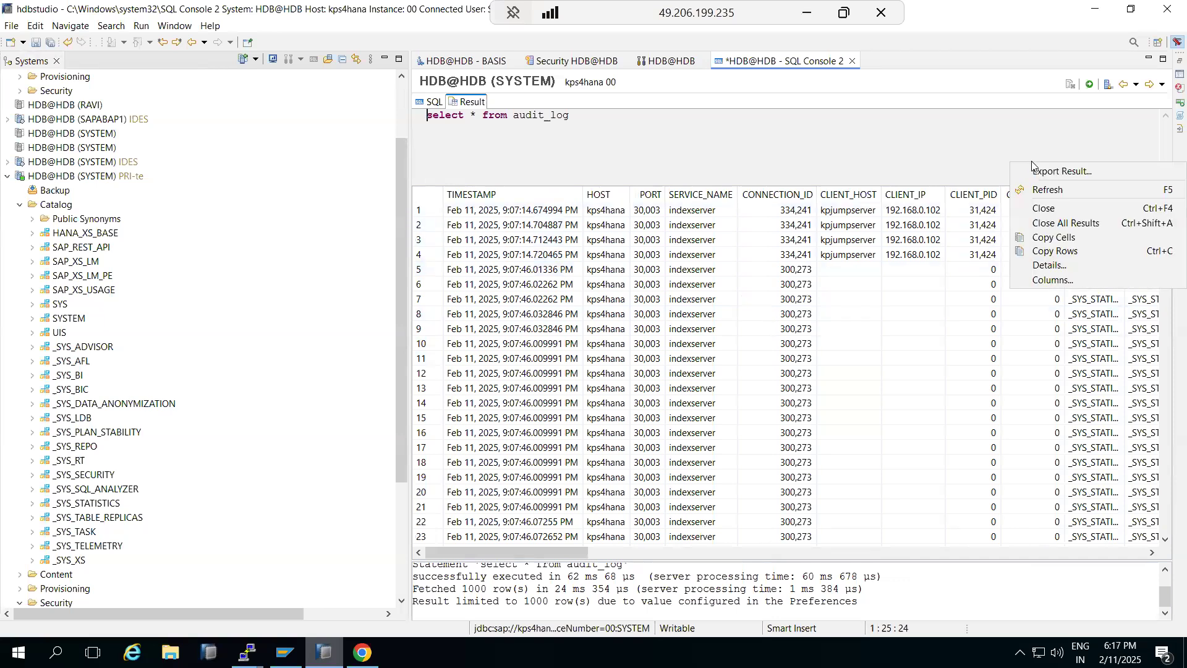
click(1049, 172)
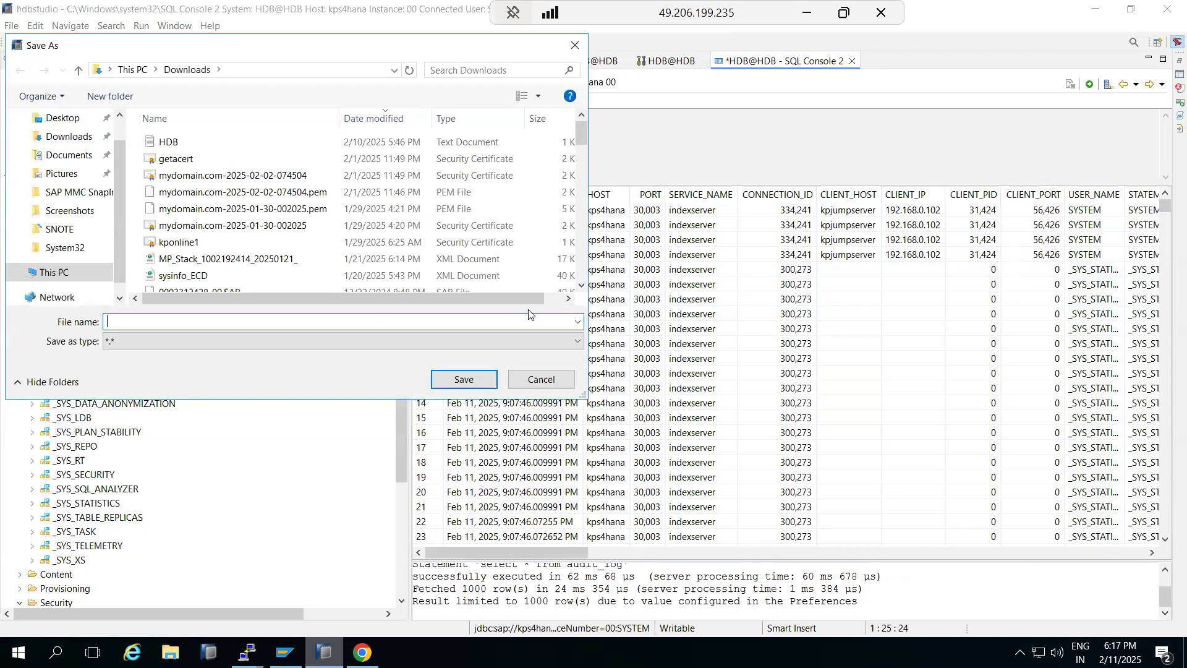
click(539, 379)
drag(572, 550, 800, 530)
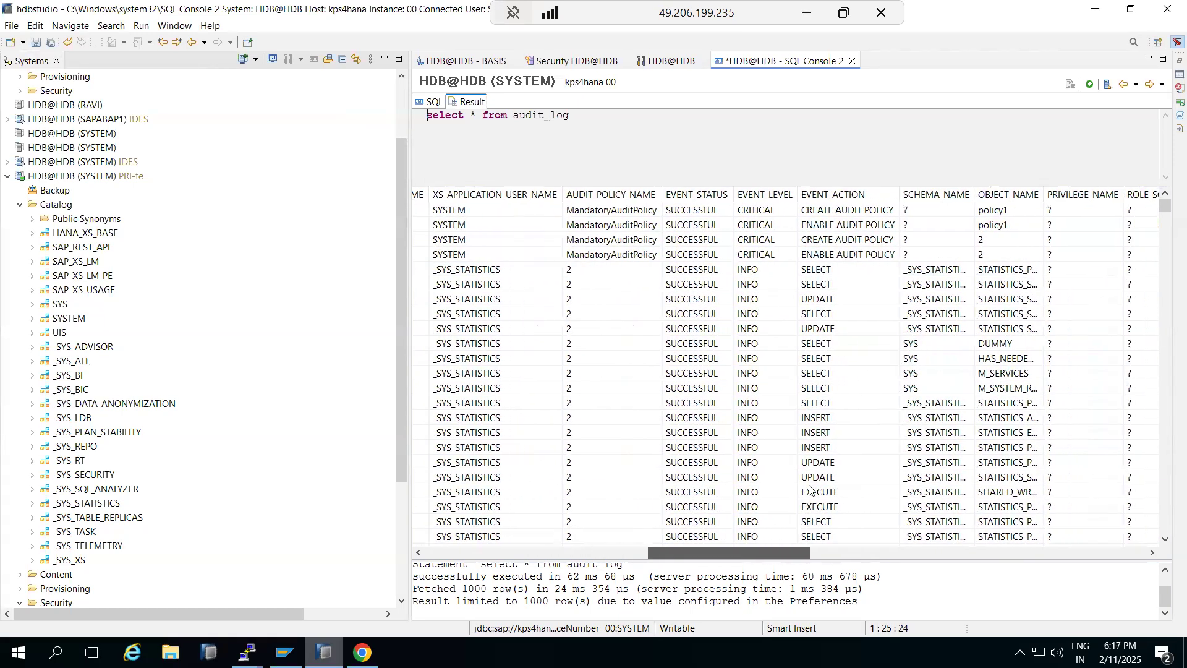
Step: Scroll through the audit_log result grid and re-run the query
right_click(855, 195)
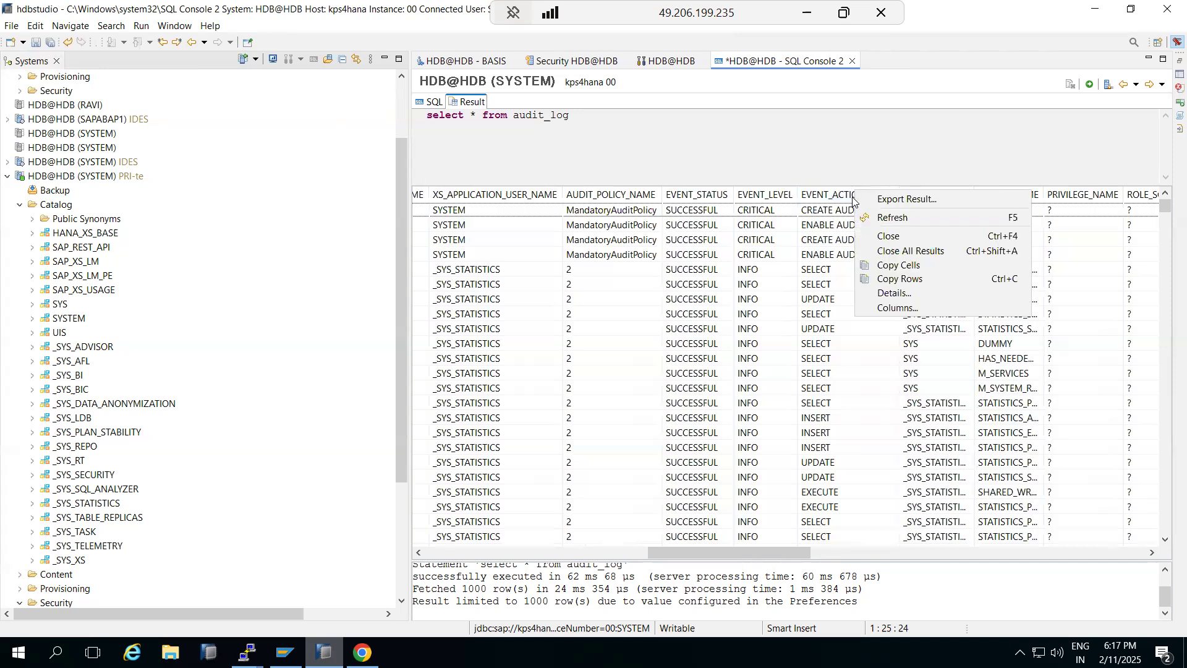
click(845, 388)
scroll(837, 391, down, 20)
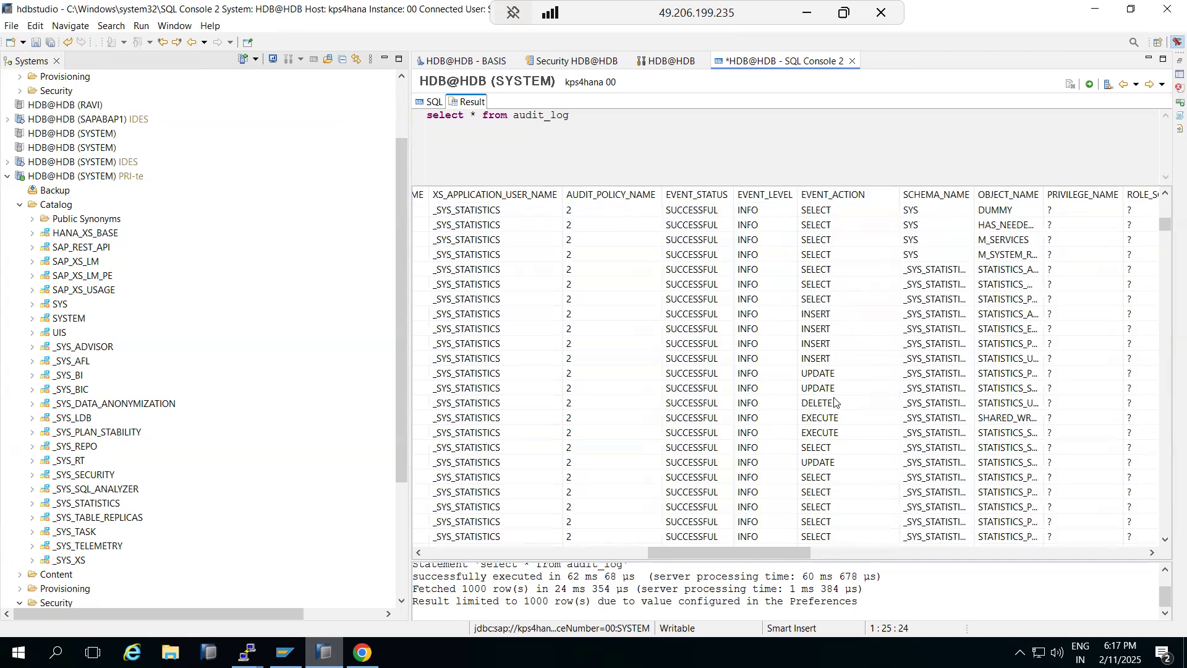
scroll(823, 427, down, 20)
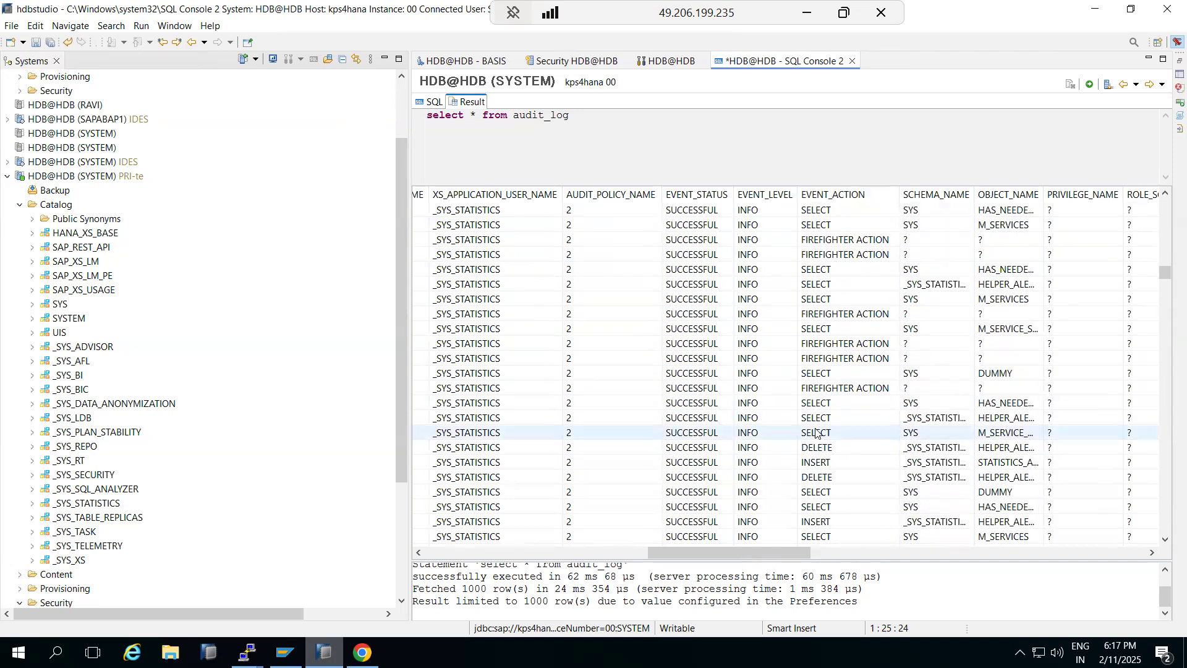
scroll(808, 408, down, 20)
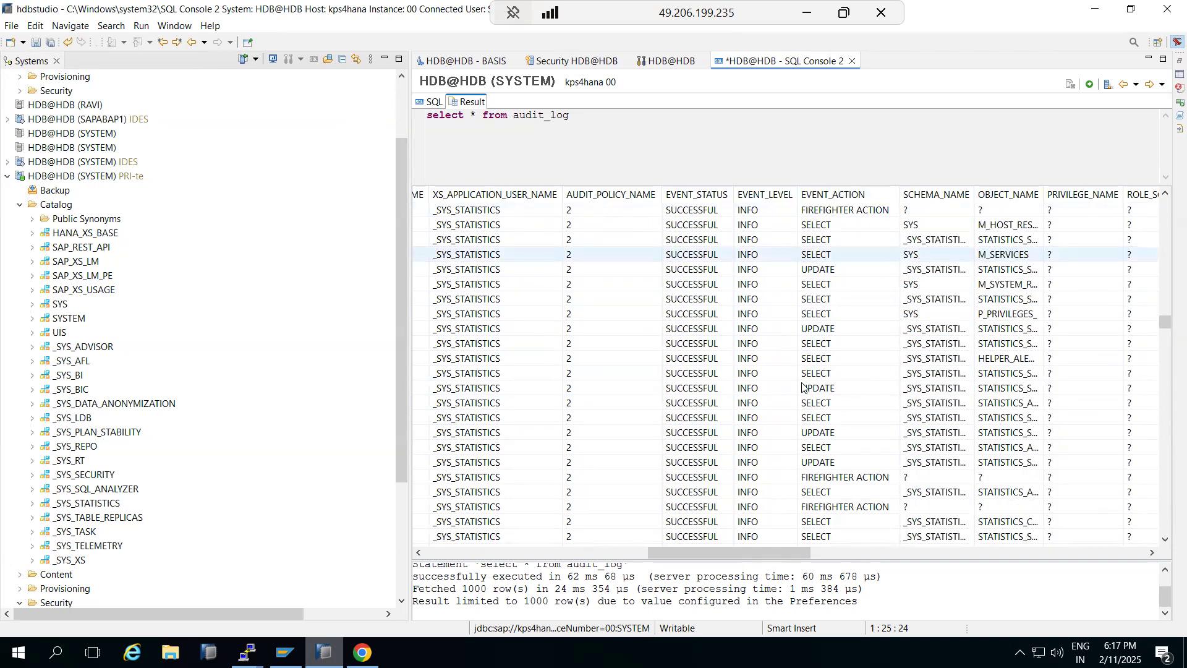
scroll(799, 388, down, 10)
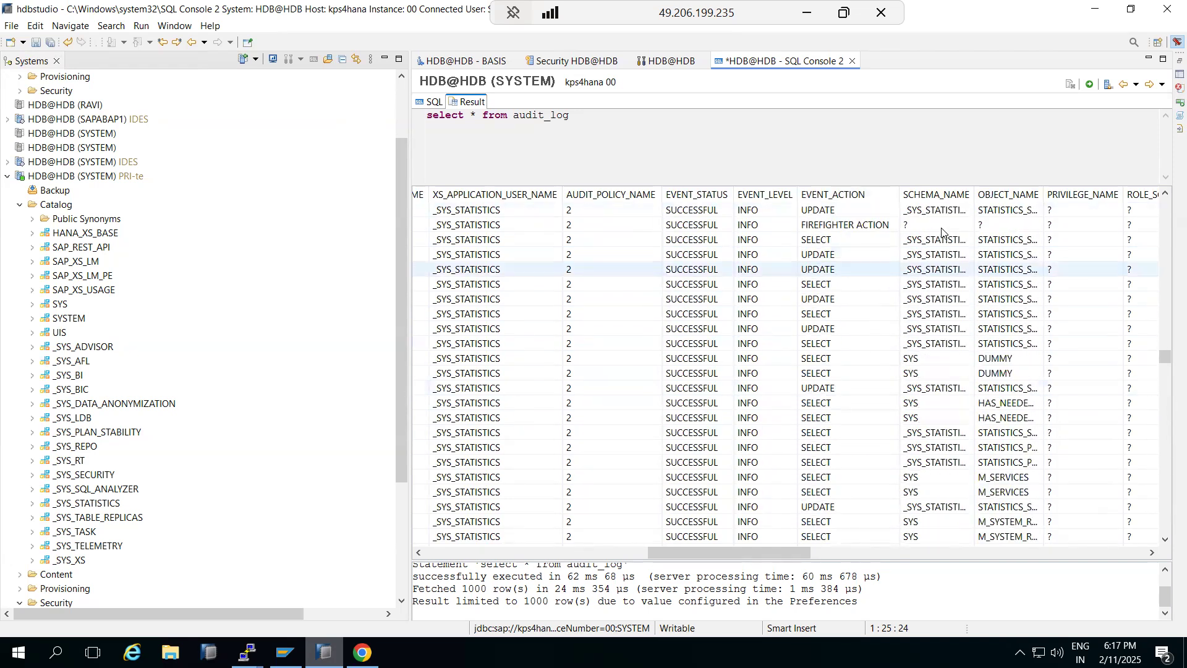
click(1090, 85)
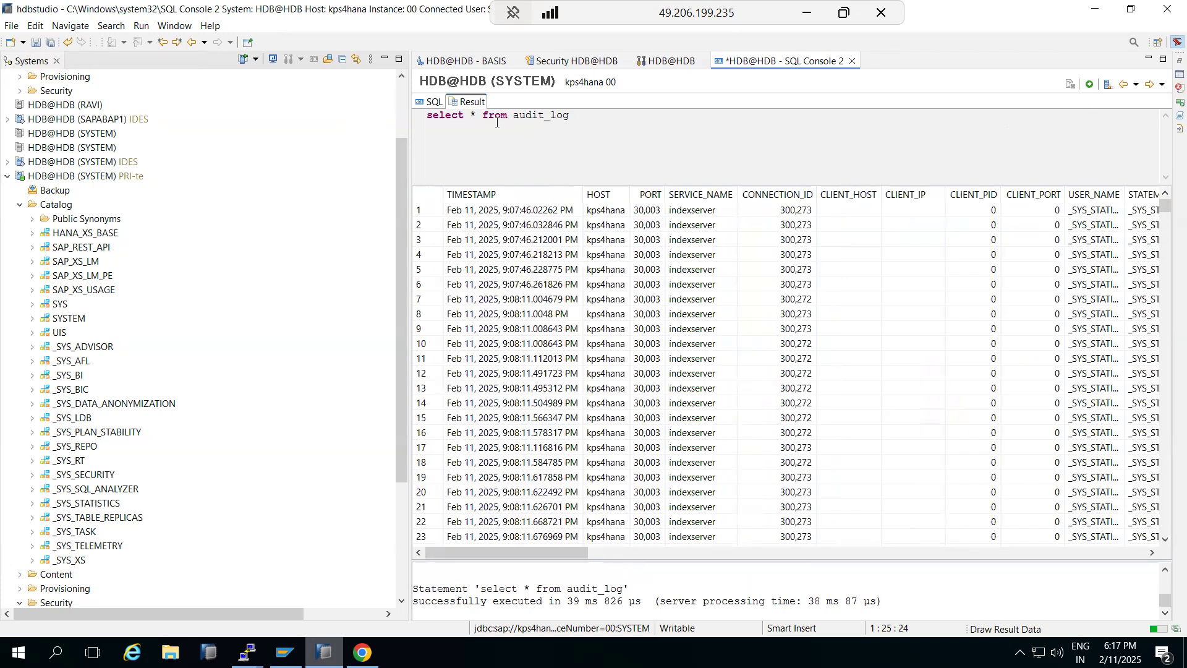
Step: Close SQL Console 2, saving it, and bring SAP Logon to the front
click(433, 104)
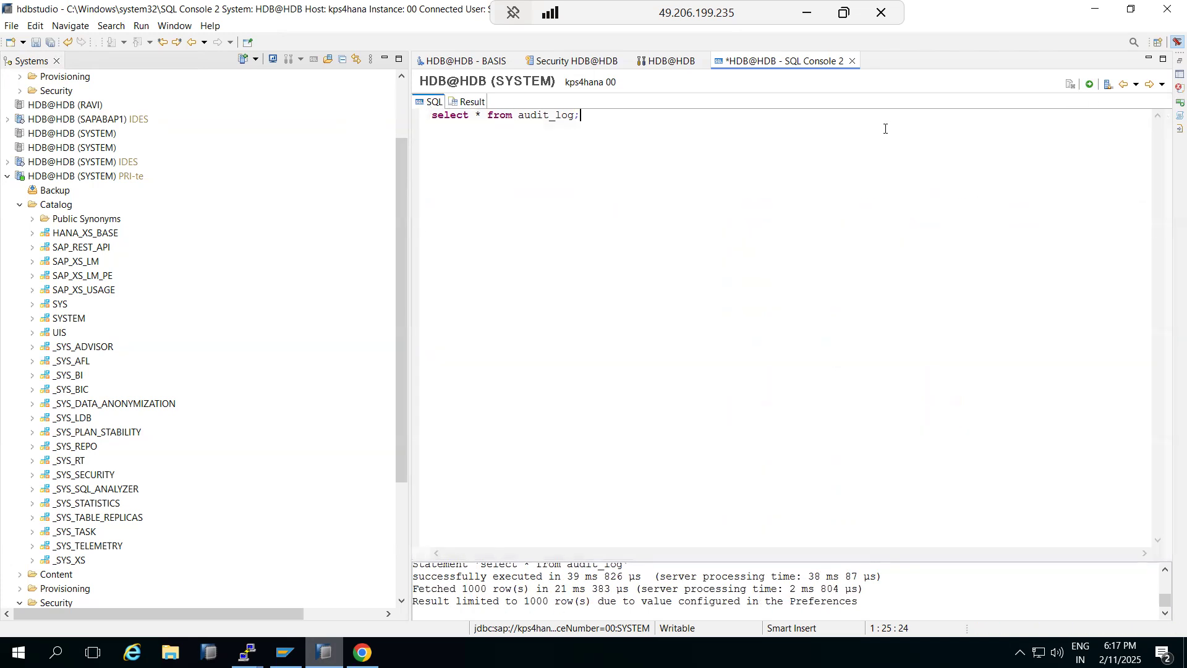
click(853, 60)
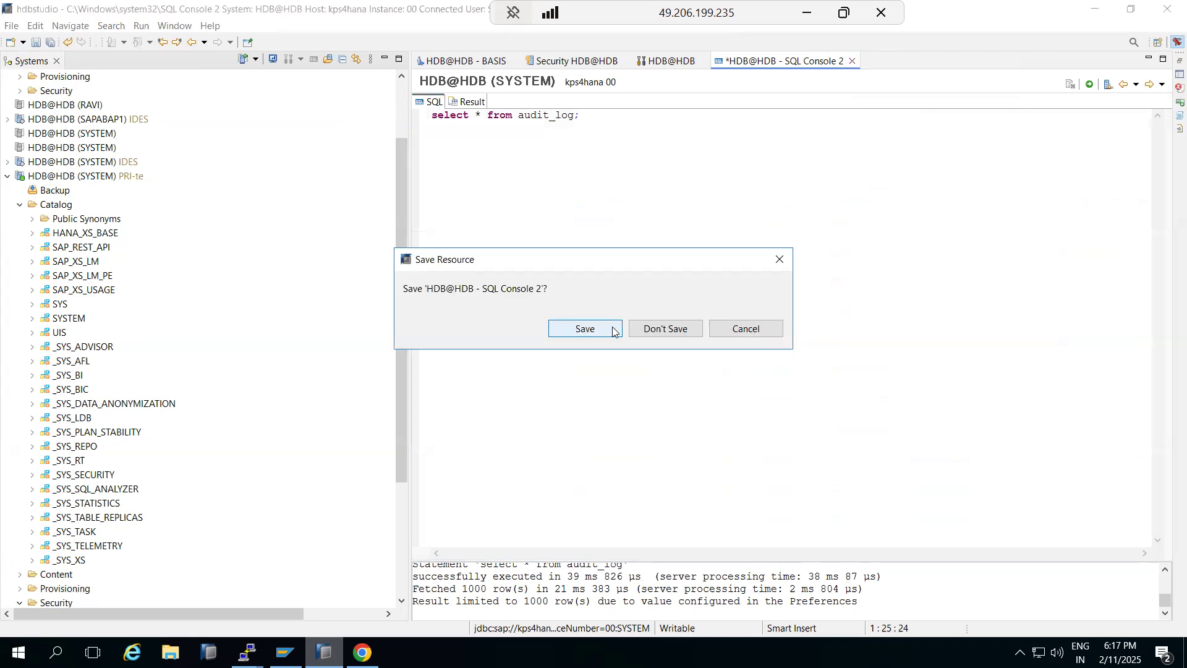
click(661, 328)
click(284, 653)
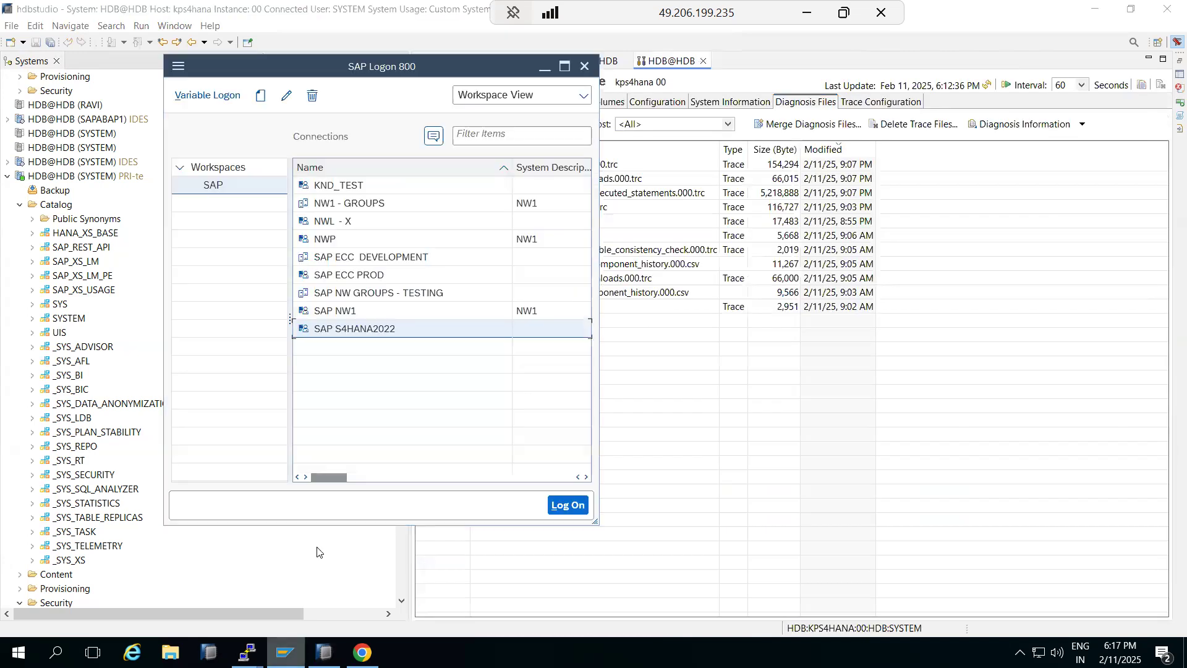
Step: Log on to SAP S4HANA2022 with the saved user to reach the SAP Easy Access menu
double_click(330, 332)
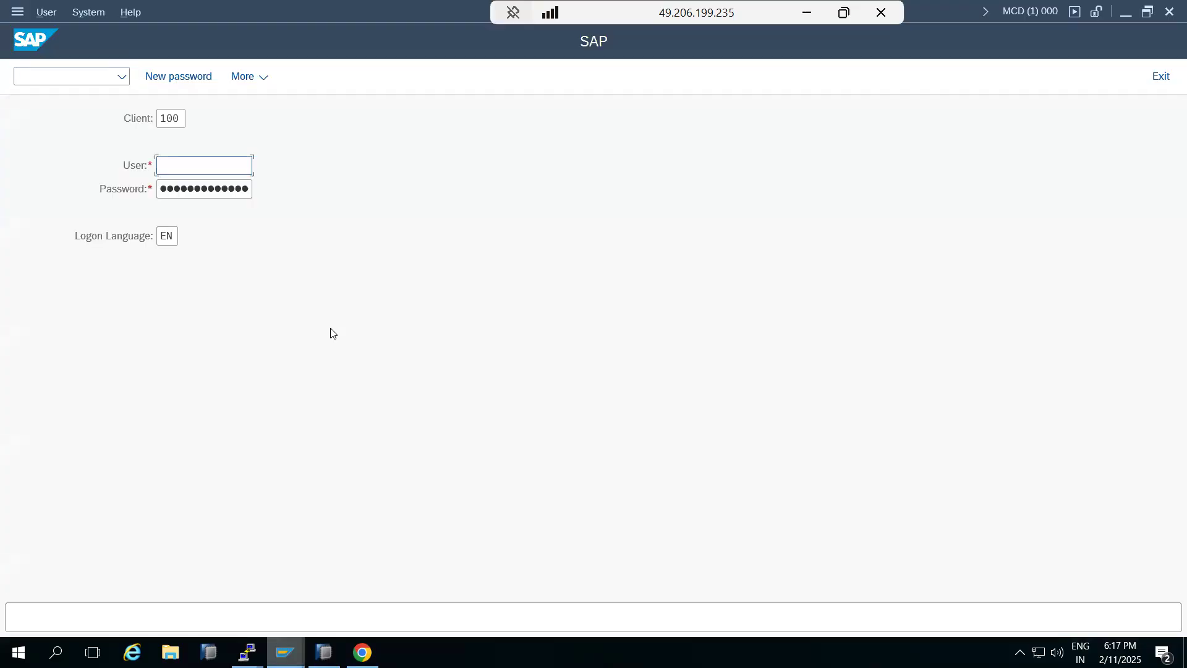
text(b)
click(191, 187)
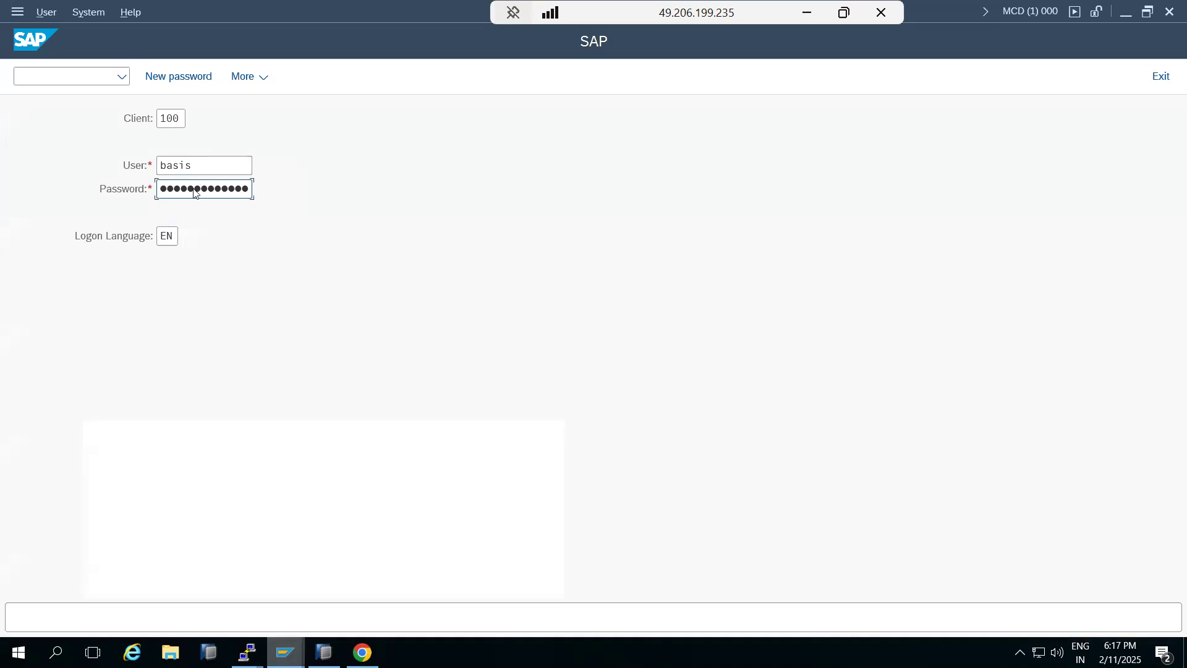
key(Return)
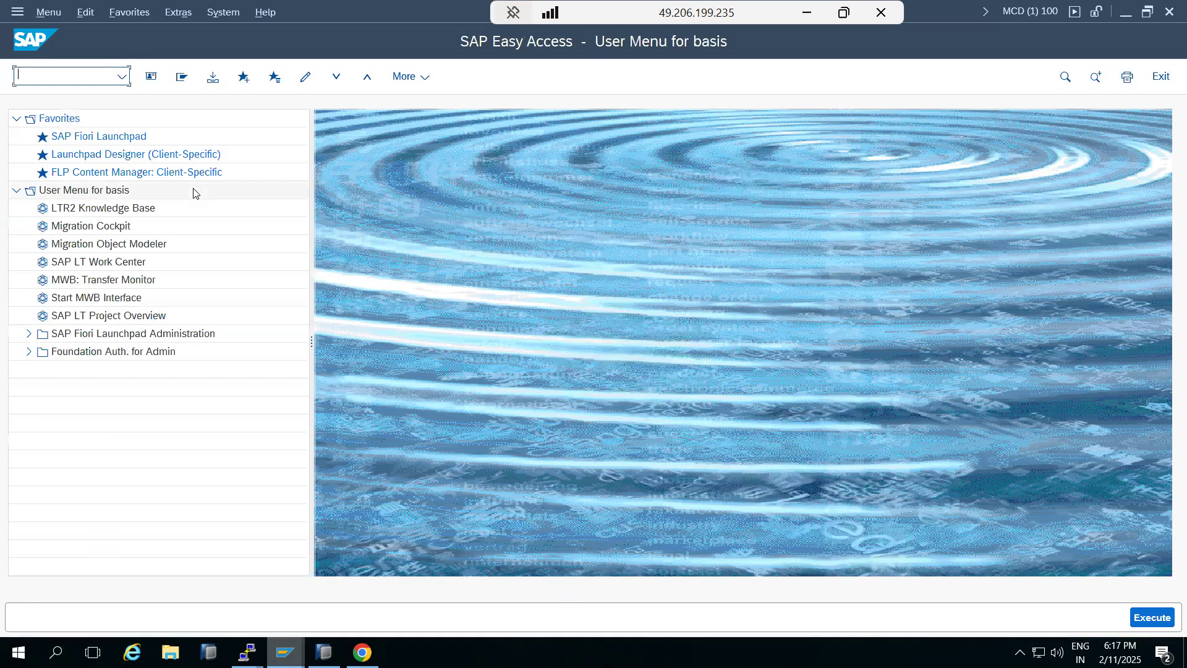
Step: Run the SM20 security audit log evaluation for 11.02.2025, which returns no log entries
key(Return)
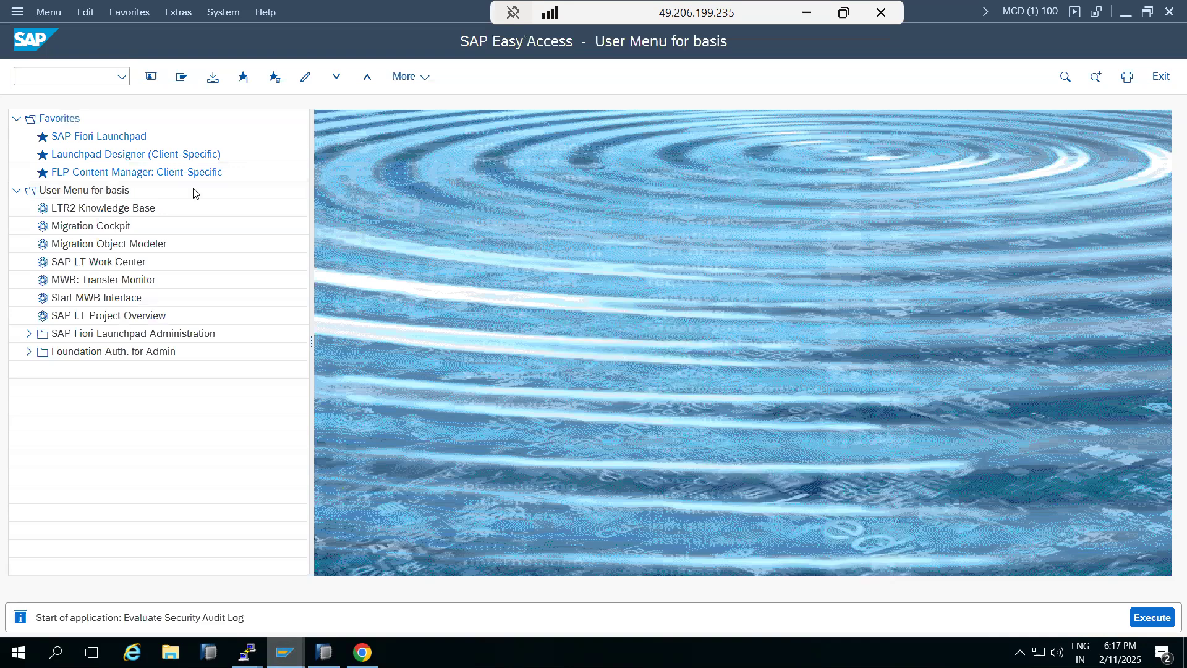
drag(219, 142, 428, 121)
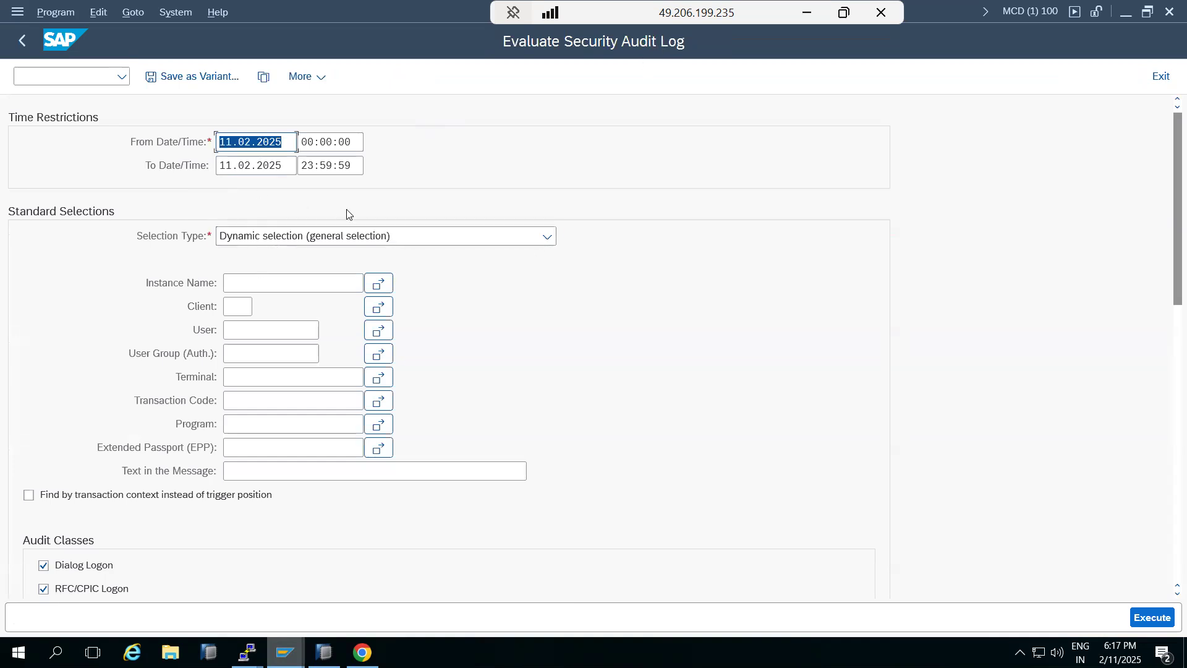
click(1141, 618)
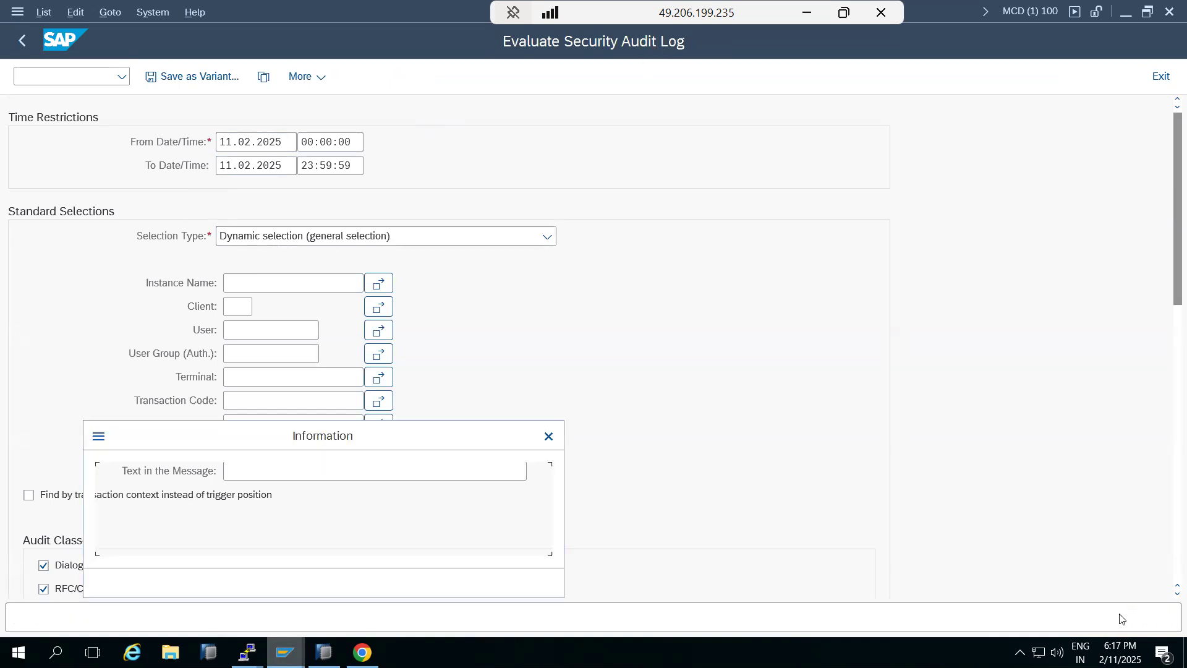
click(520, 588)
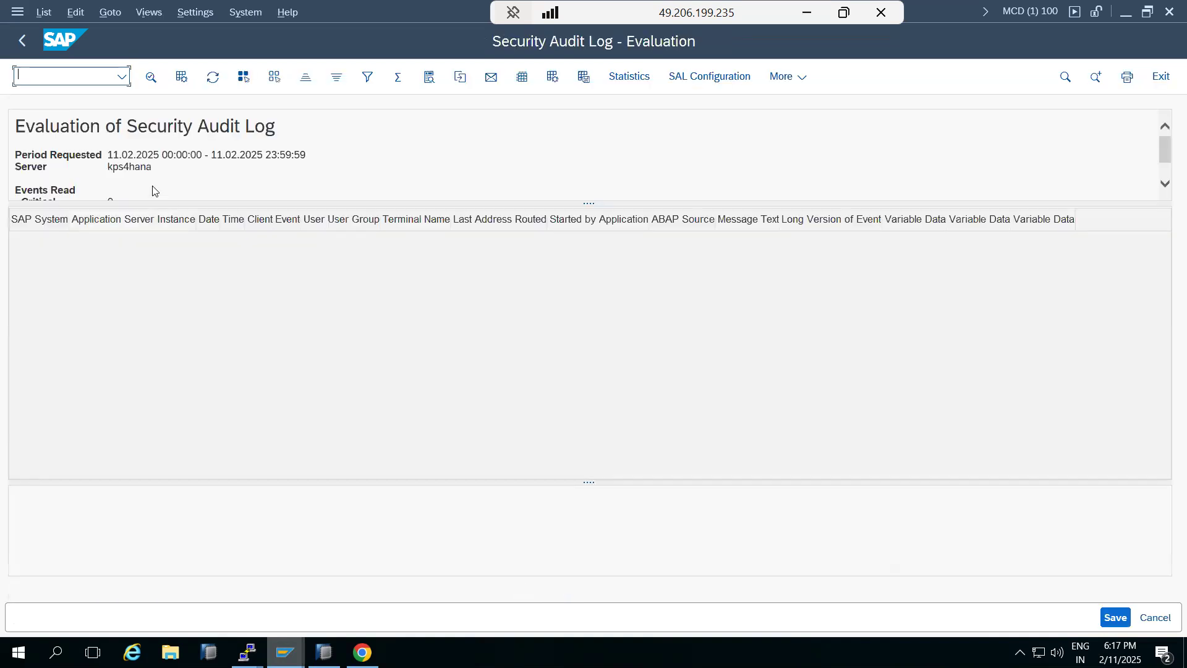
Step: Navigate back from the evaluation selection screen to the SAP Easy Access menu
click(27, 39)
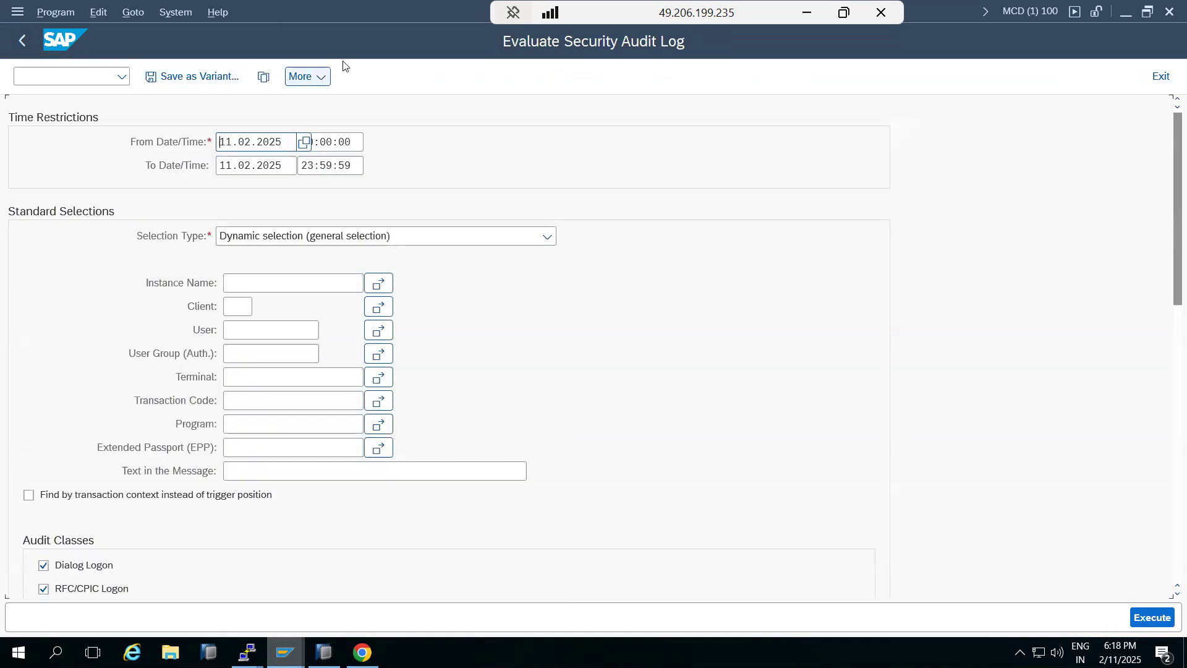
drag(287, 142, 161, 141)
click(28, 45)
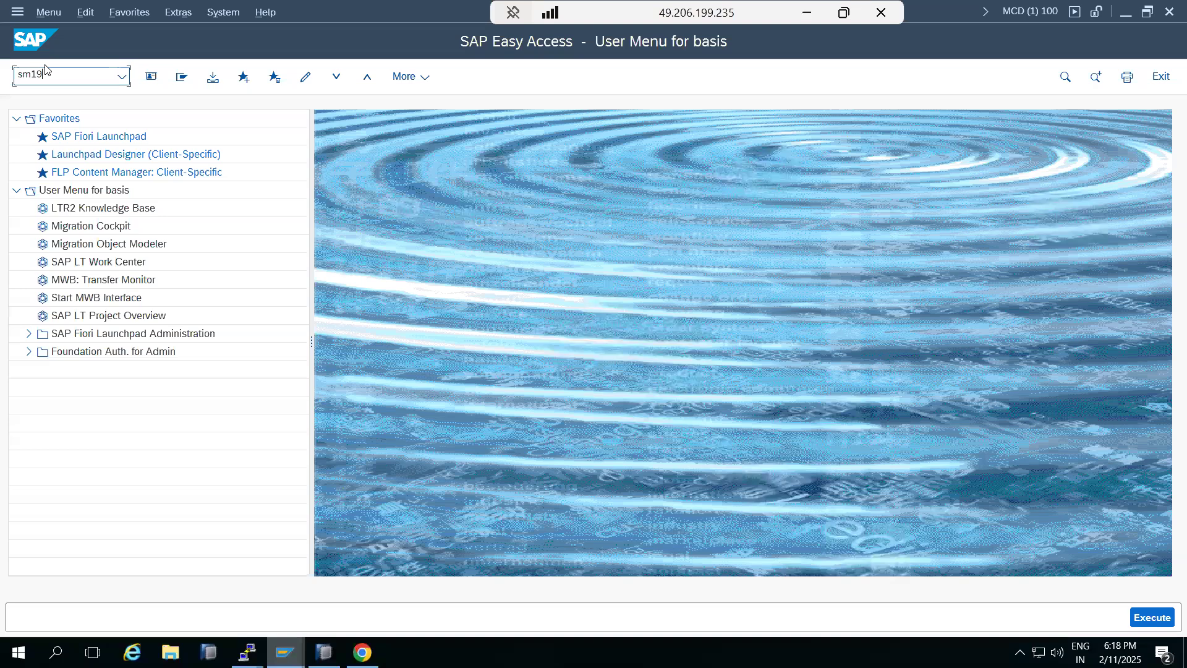
key(Return)
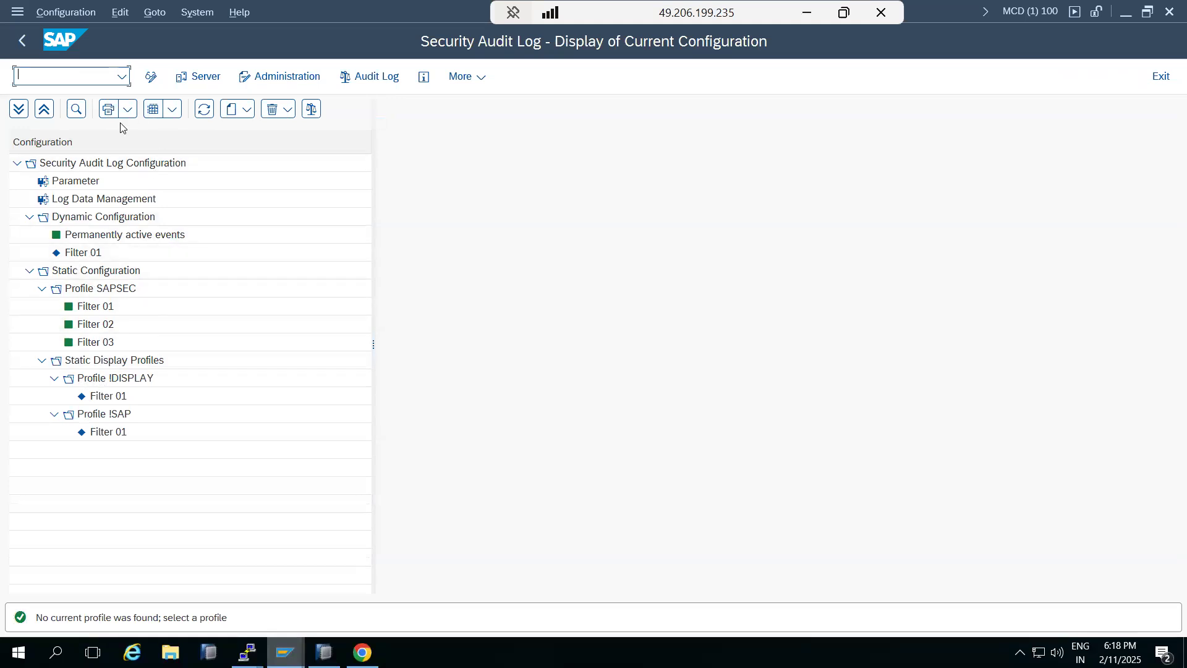
click(238, 115)
click(259, 129)
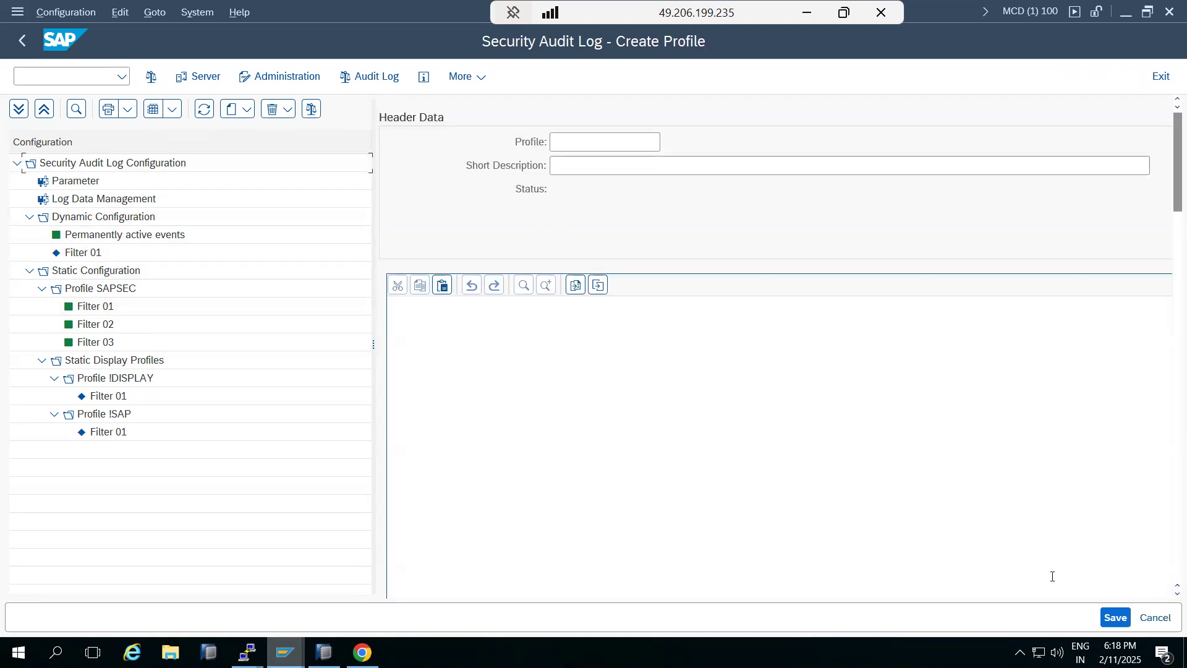
click(1157, 618)
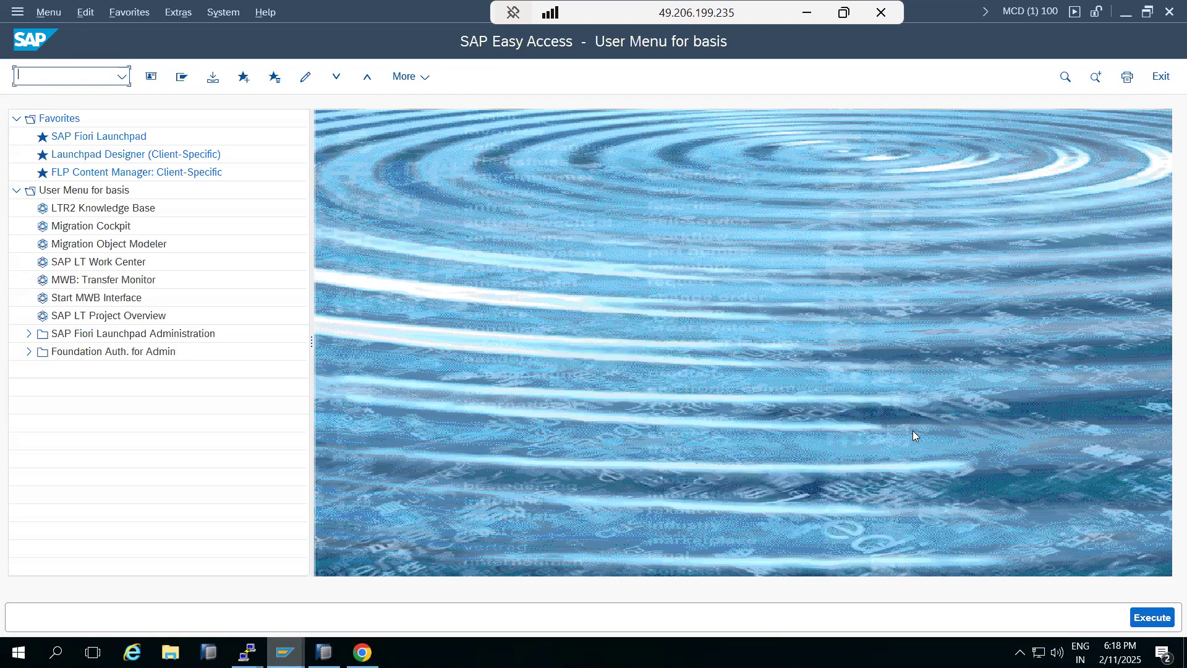
Step: Log off the SAP session, then close HANA Studio and the SAP Logon window
click(1152, 78)
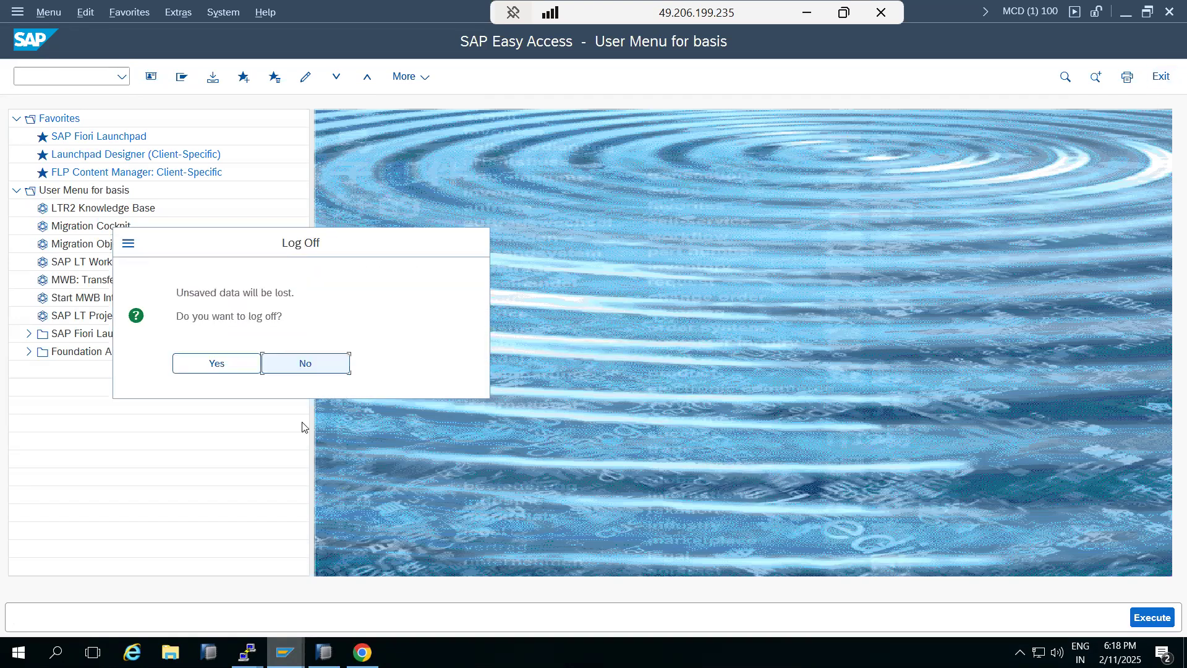
click(239, 374)
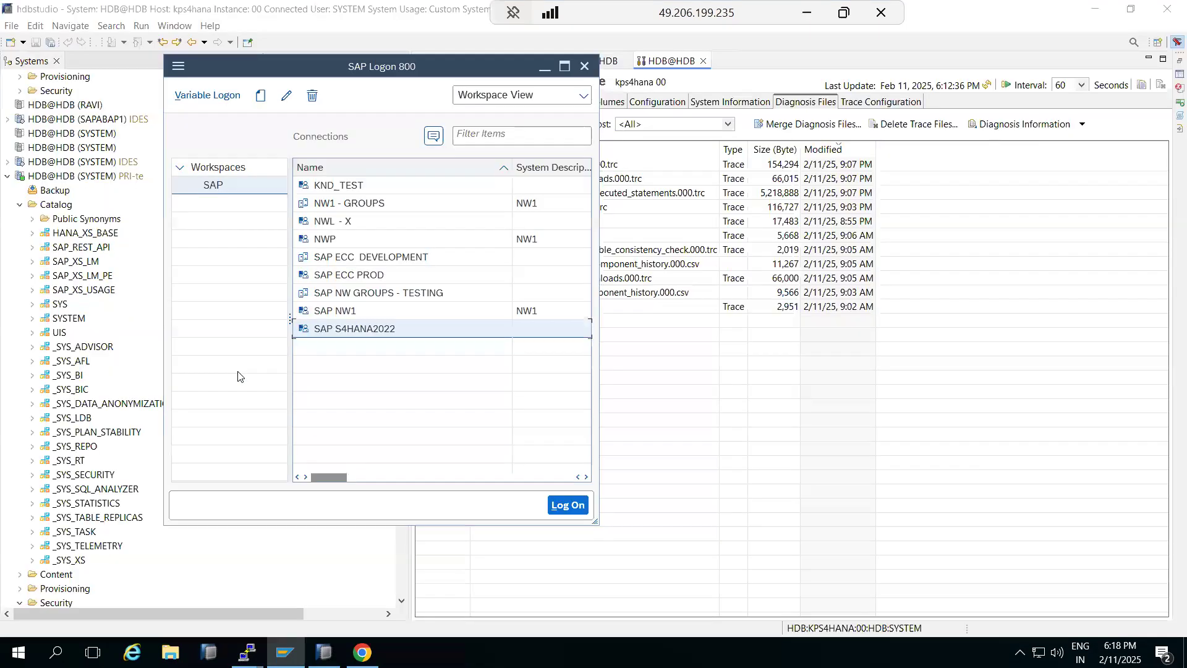
click(800, 394)
click(1168, 8)
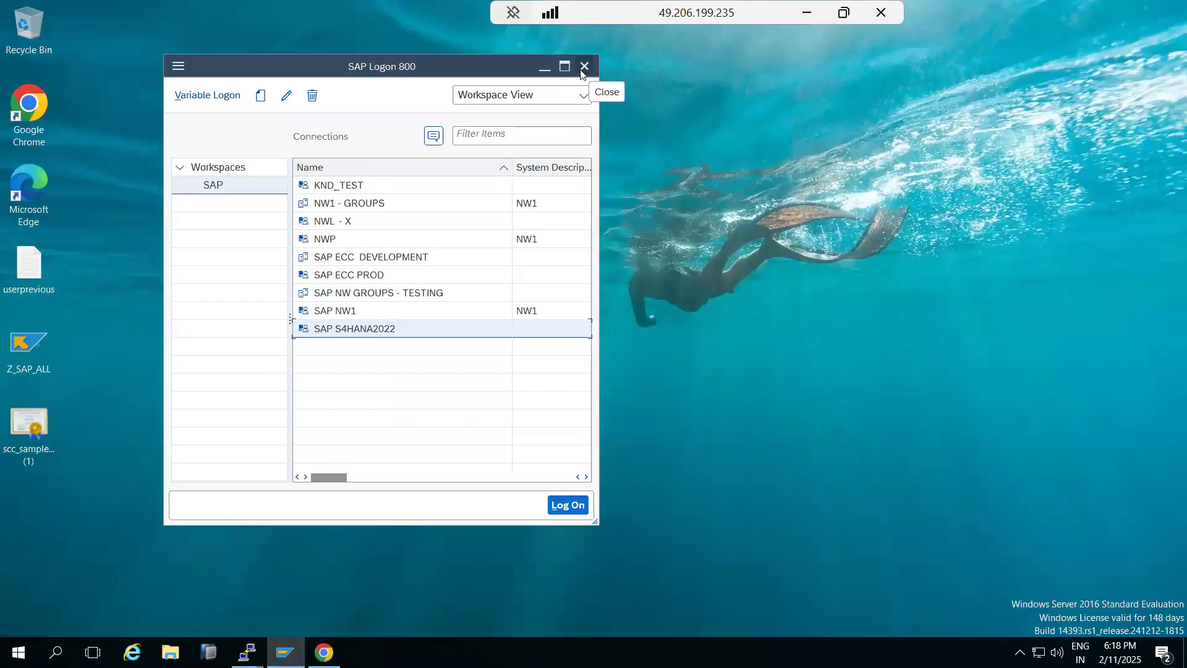
click(584, 67)
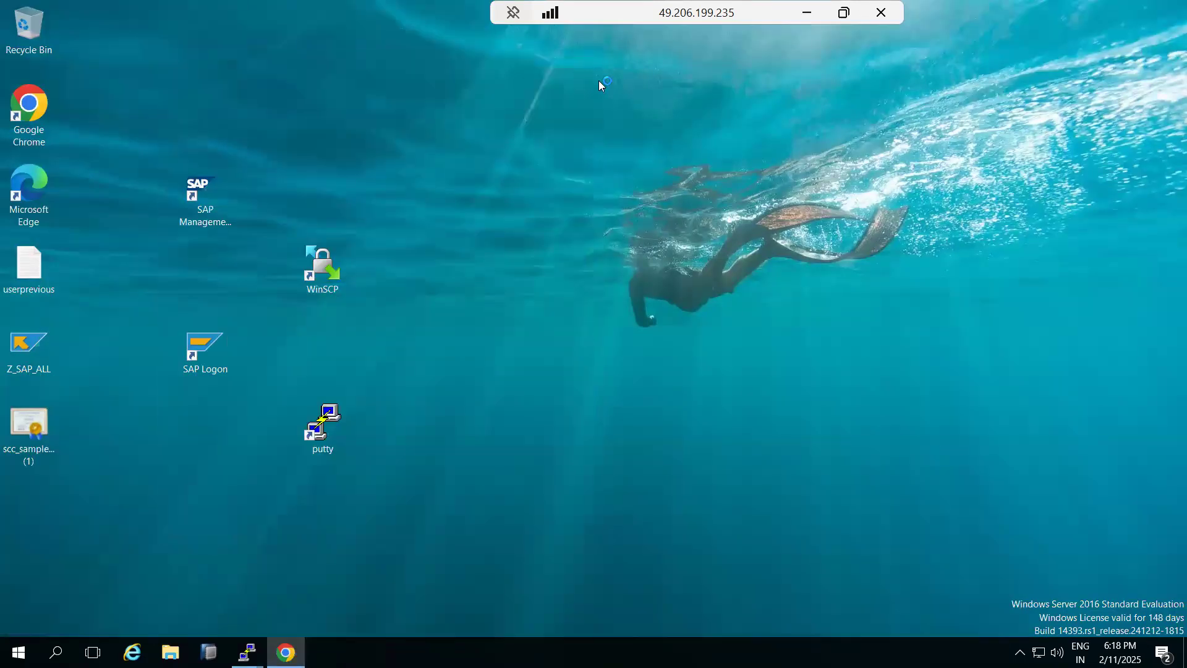